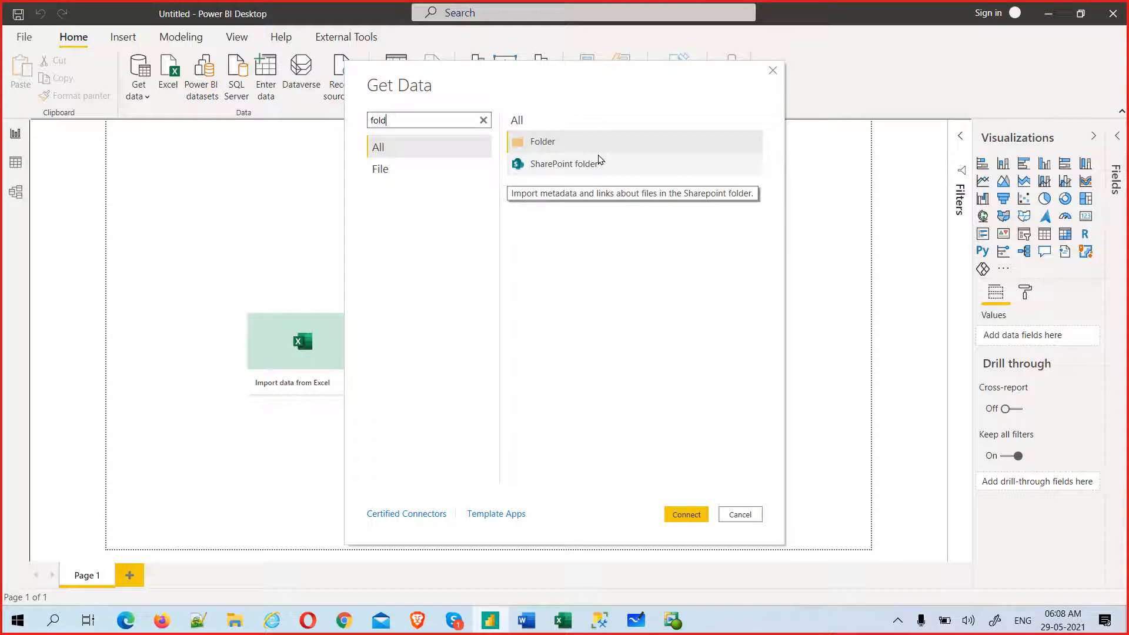
- Select the Folder connector, and in File Explorer show the full file names inside "Folder as Source"
click(536, 142)
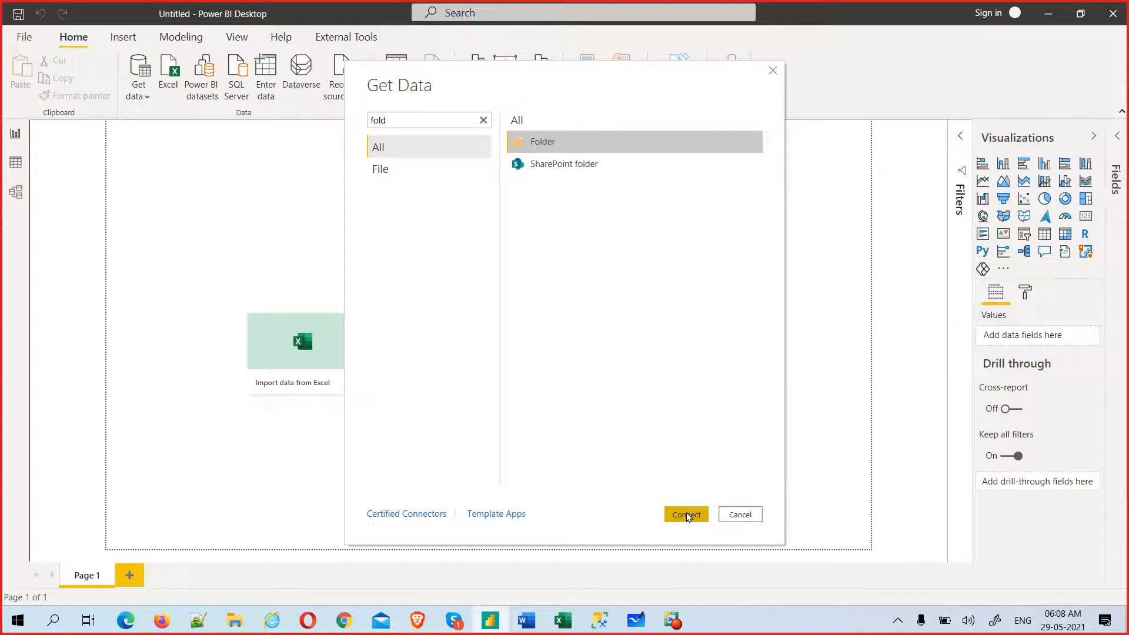
mouse_move(240, 628)
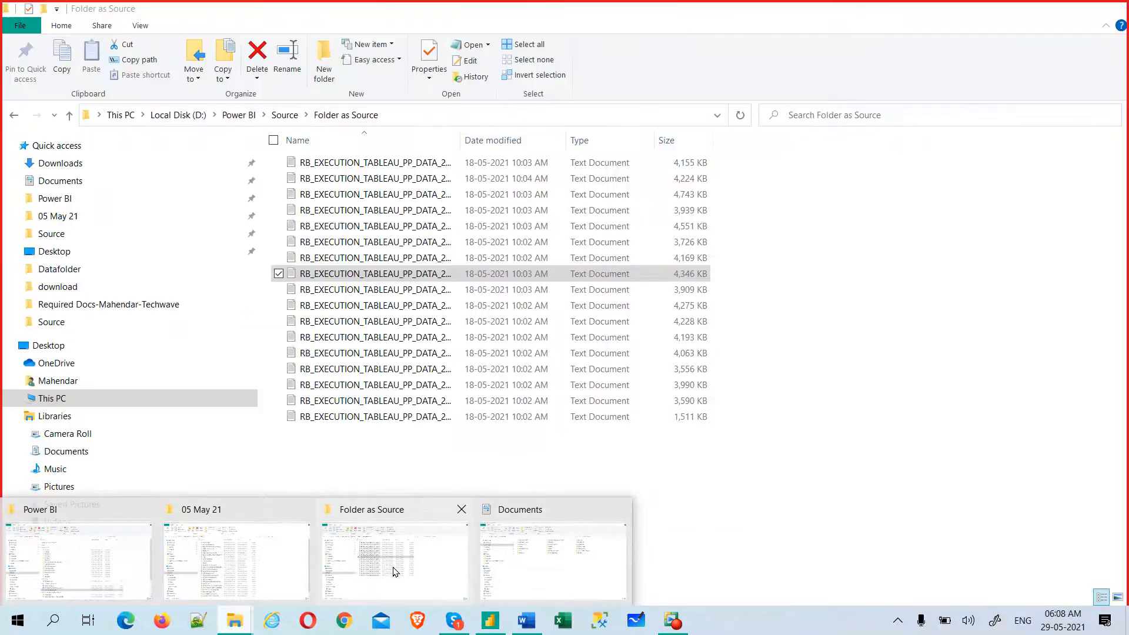
click(394, 572)
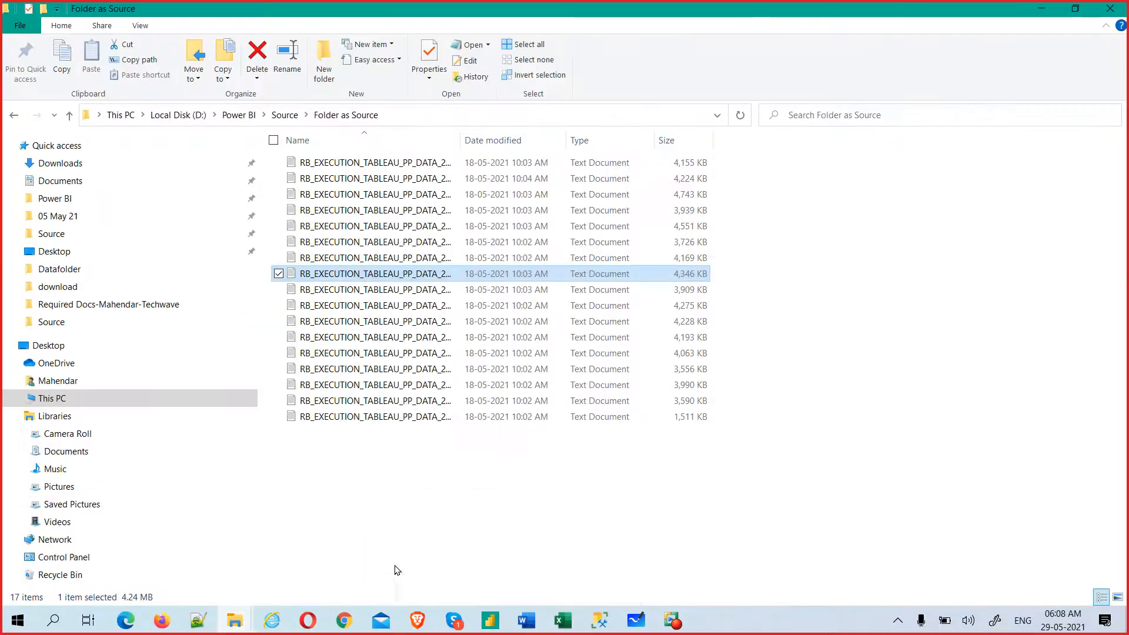
drag(461, 135, 709, 138)
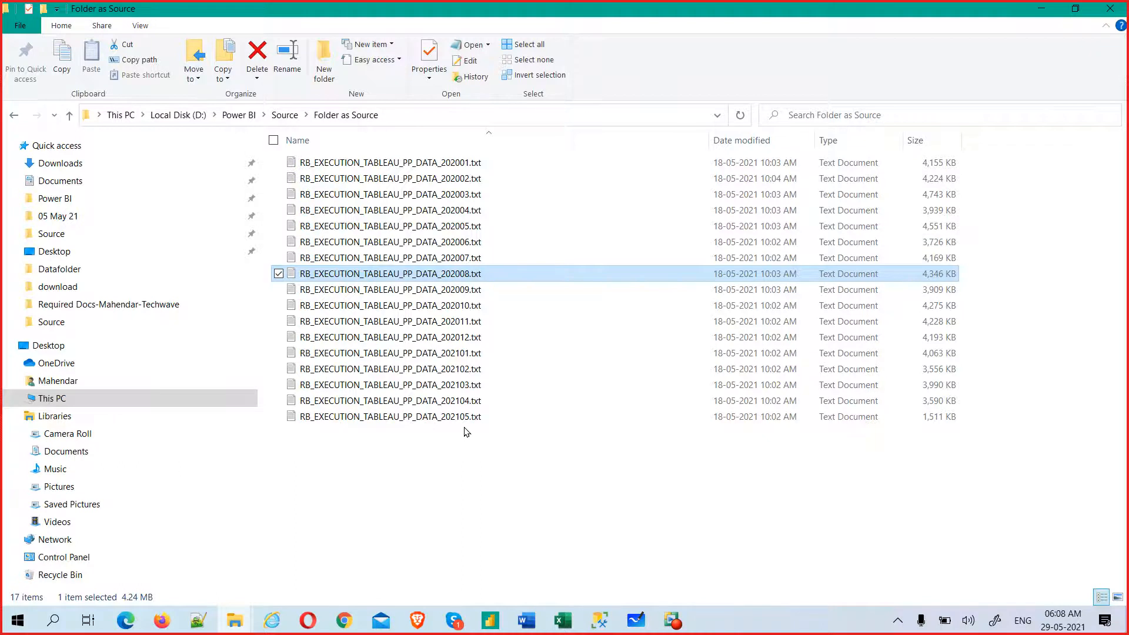
- Examine the contents of RB_EXECUTION_TABLEAU_PP_DATA_202001.txt in Notepad and close the file
right_click(402, 165)
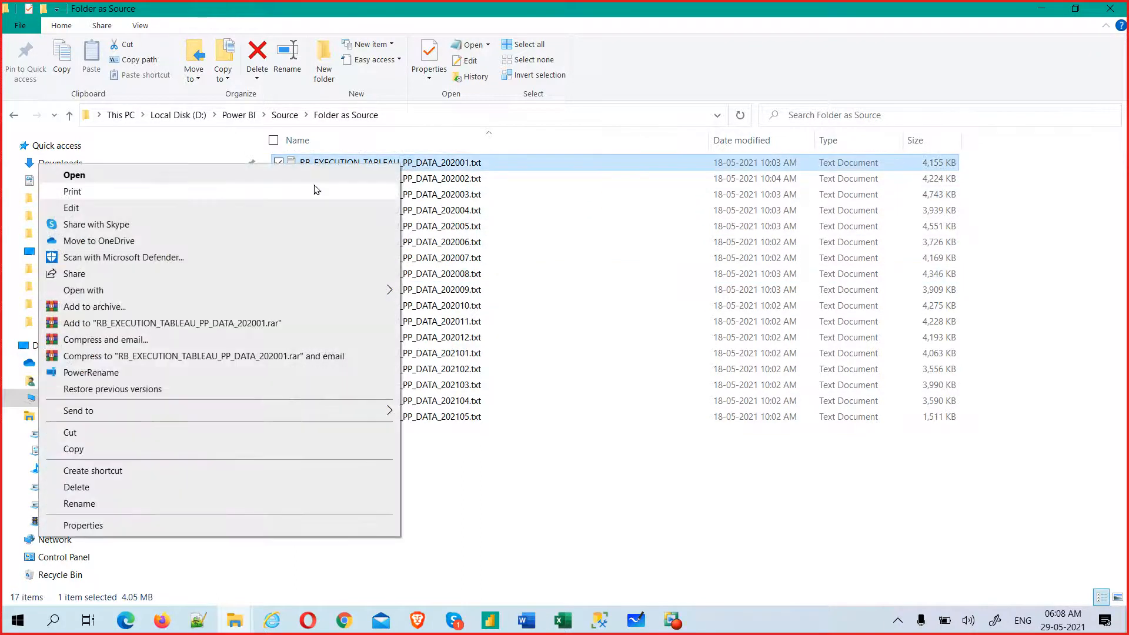
click(188, 175)
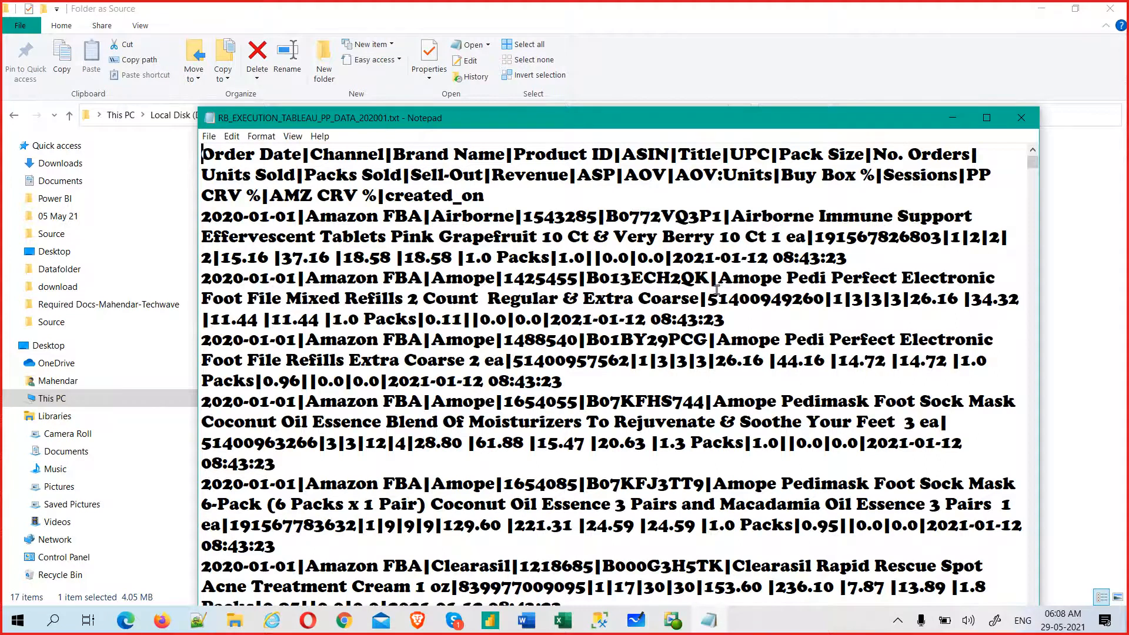
scroll(728, 371, down, 10)
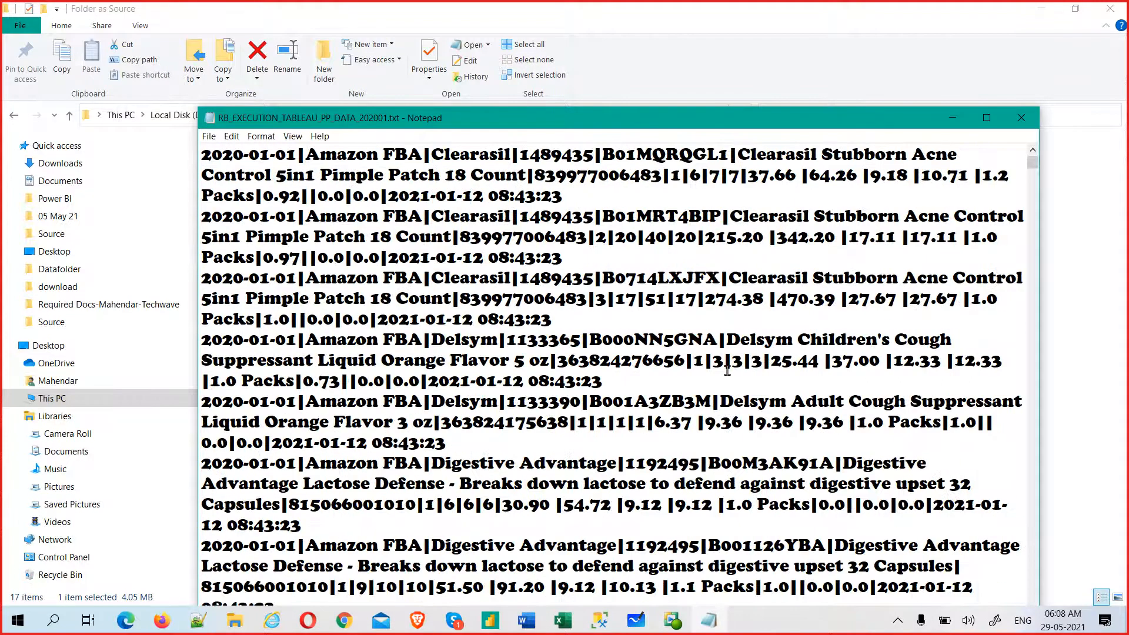
scroll(727, 370, down, 5)
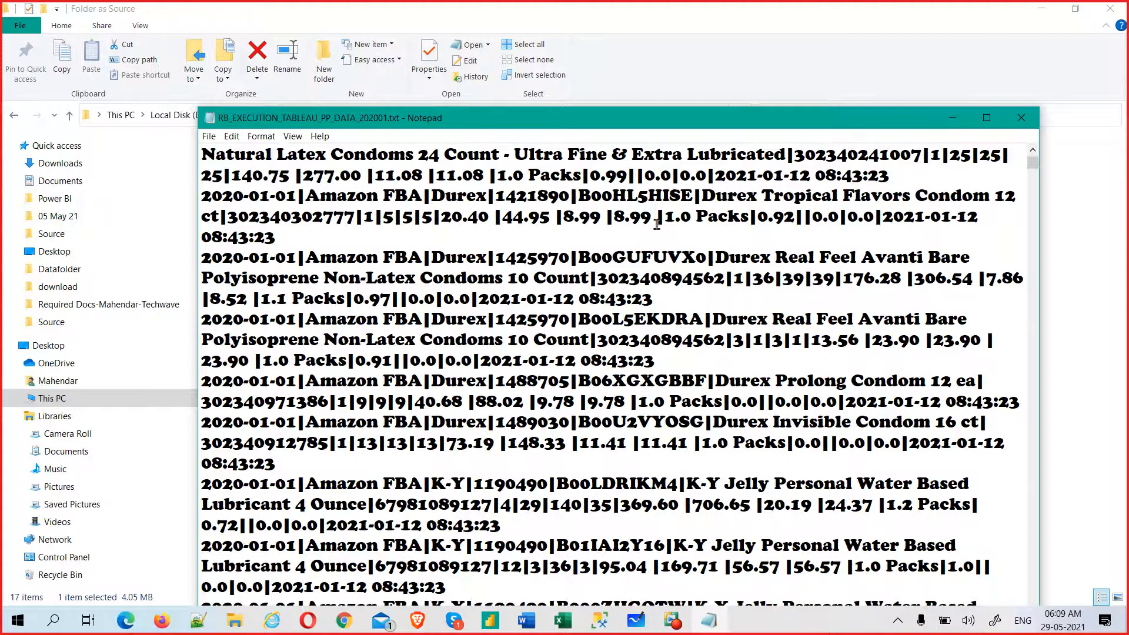
click(1025, 114)
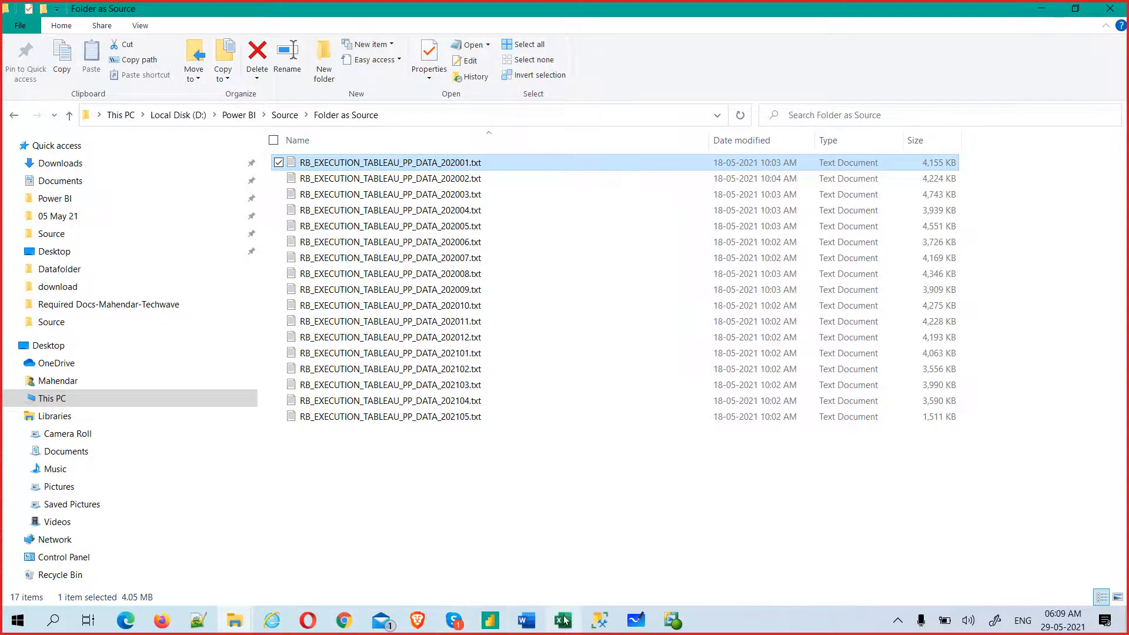
- Switch back to Power BI Desktop, search the data connectors for "text" and select Text/CSV
mouse_move(500, 623)
click(486, 537)
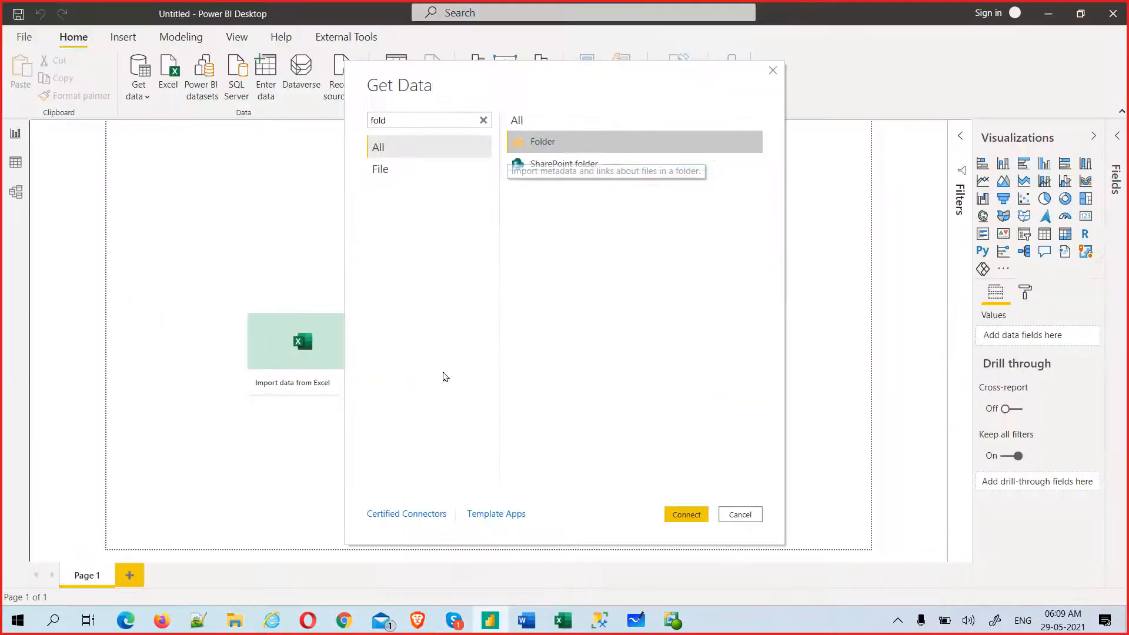
click(446, 120)
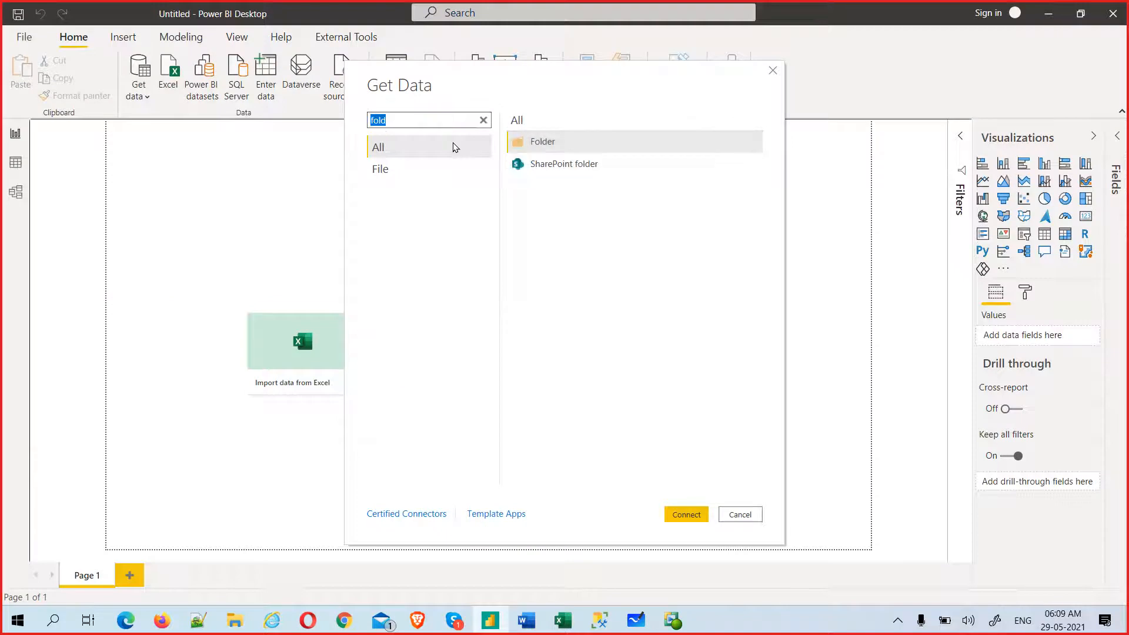
text(text)
click(552, 149)
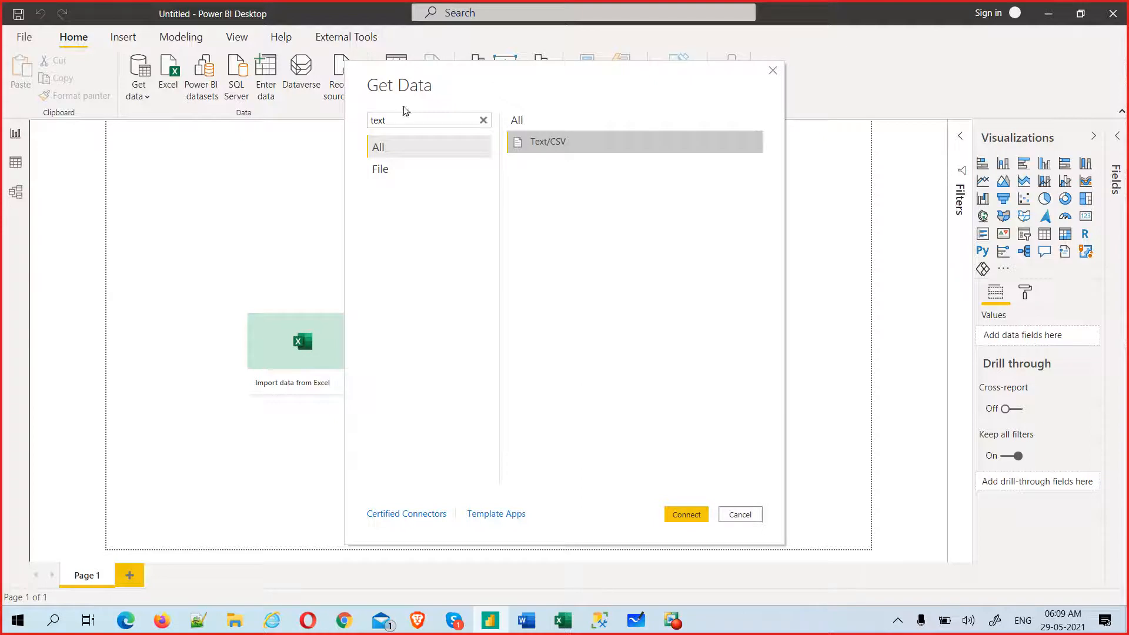
- Clear the connector search and connect to a Folder data source
click(393, 120)
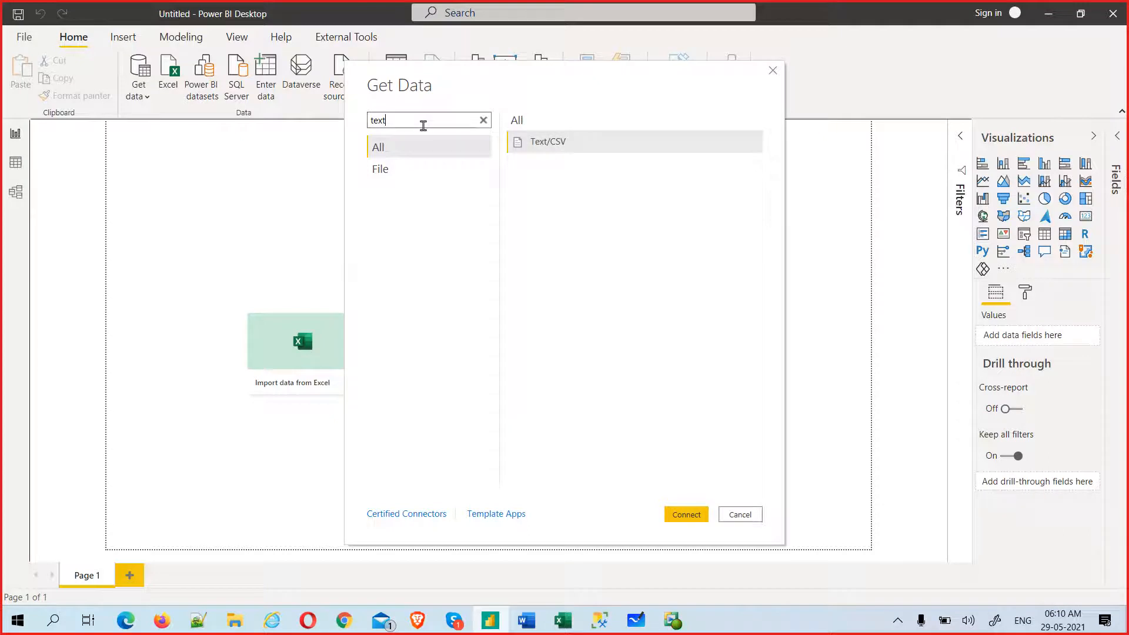
key(BackSpace)
key(BackSpace)
key(BackSpace)
key(BackSpace)
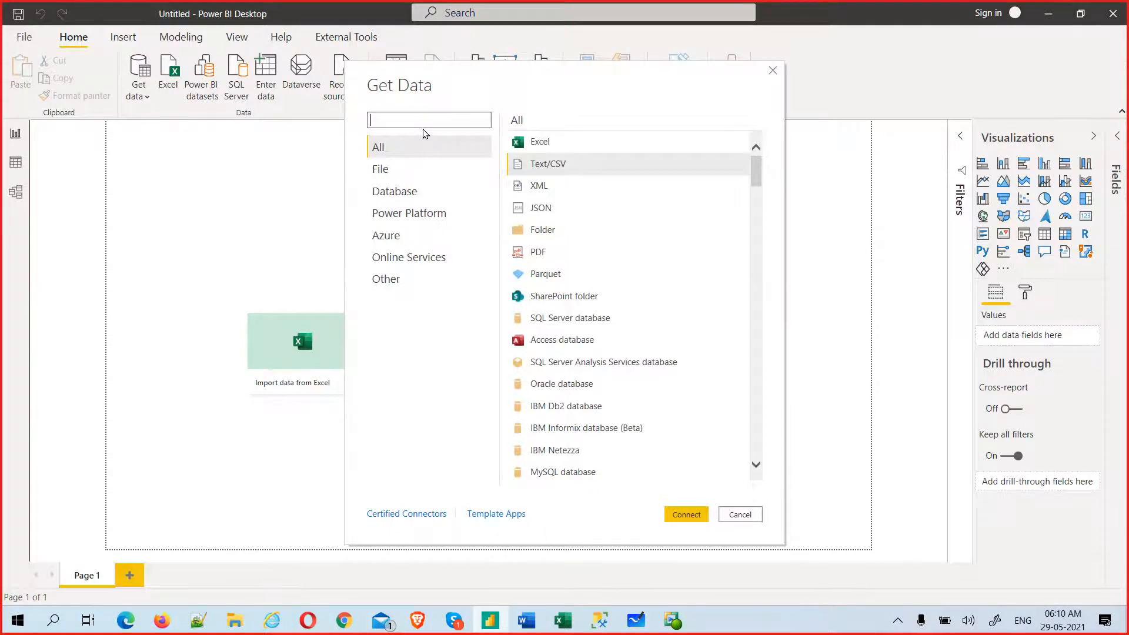
click(553, 232)
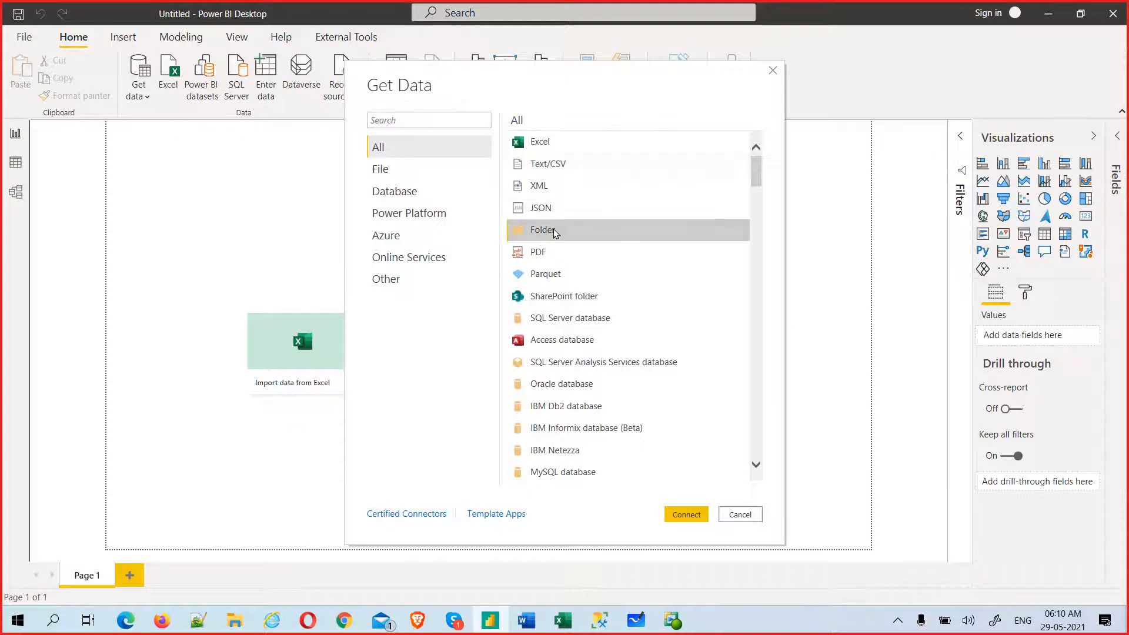
click(685, 514)
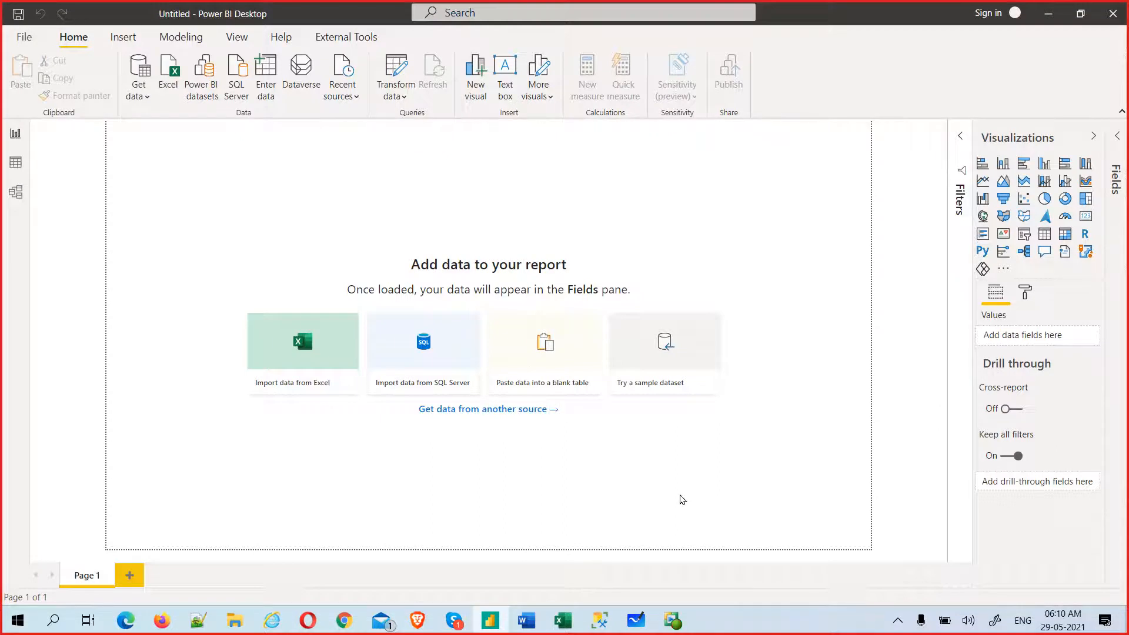
- Start browsing for the folder path and check the location of "Folder as Source" in File Explorer
click(720, 291)
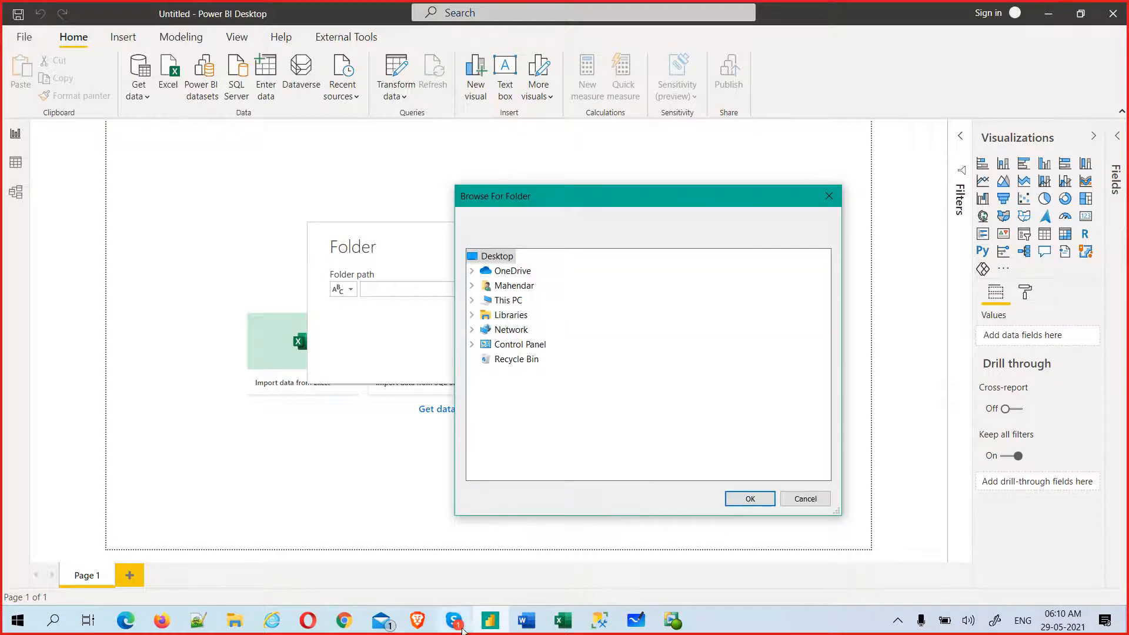
click(235, 621)
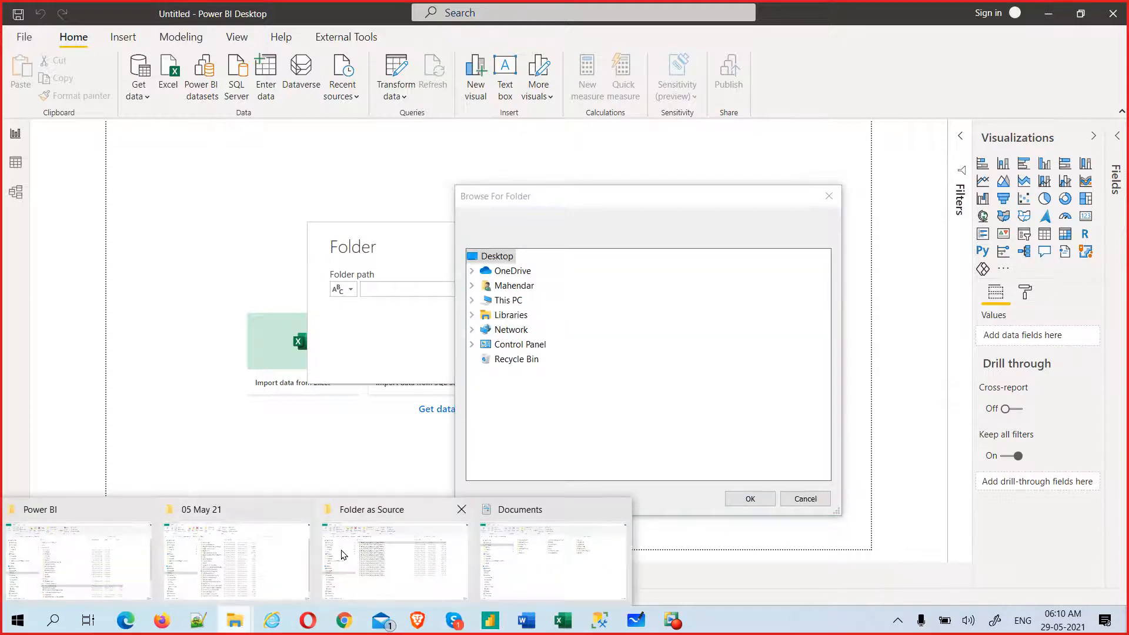
click(383, 551)
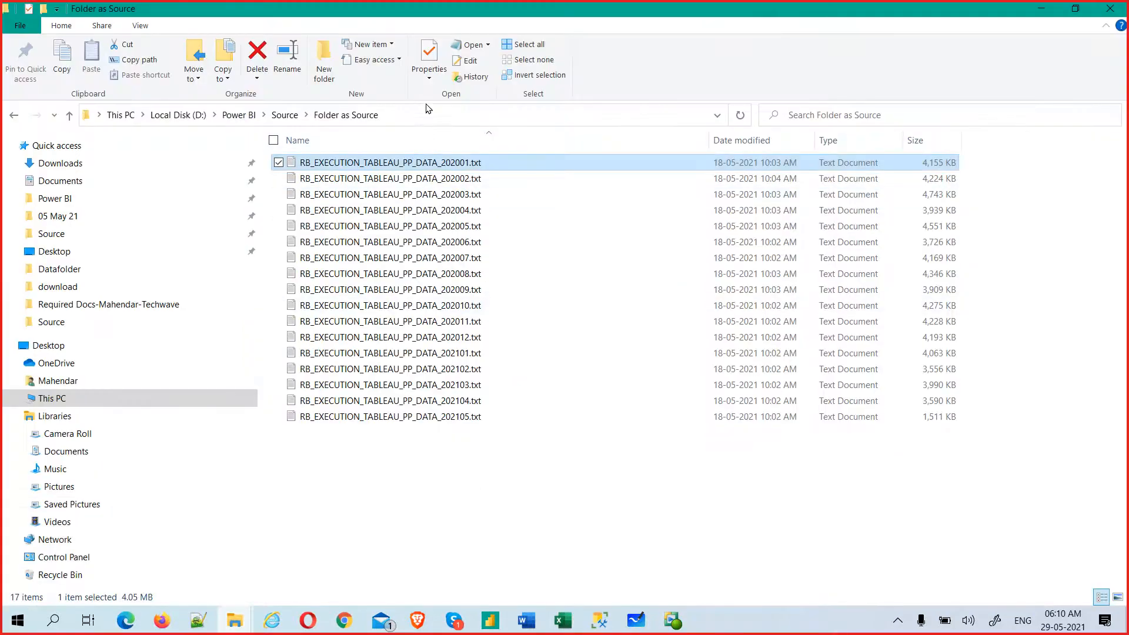
click(422, 116)
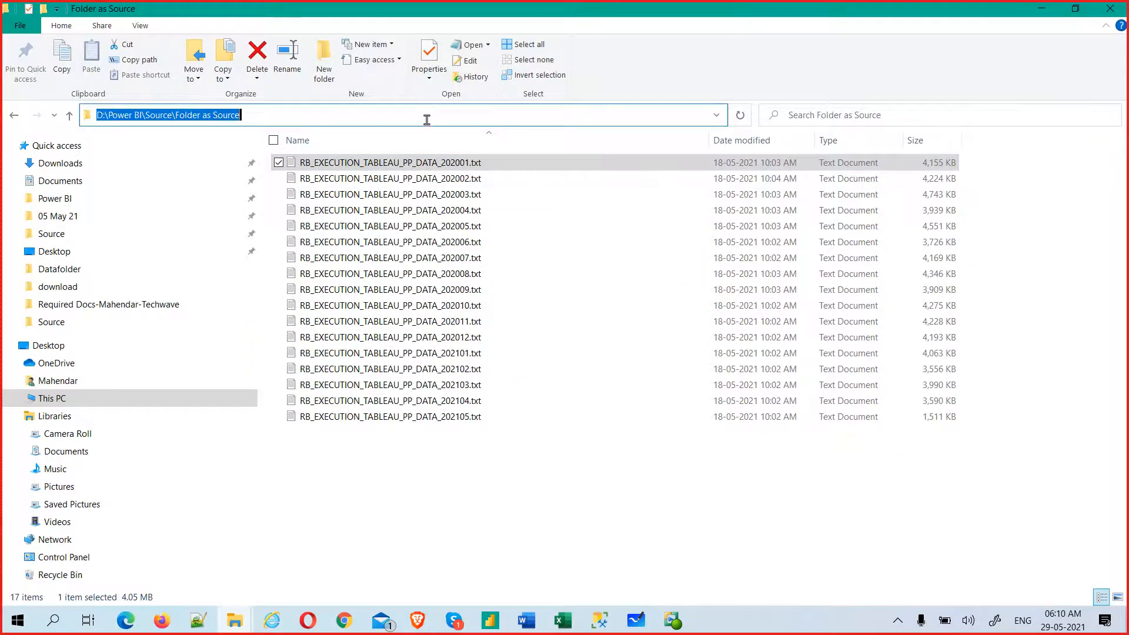
key(alt+Tab)
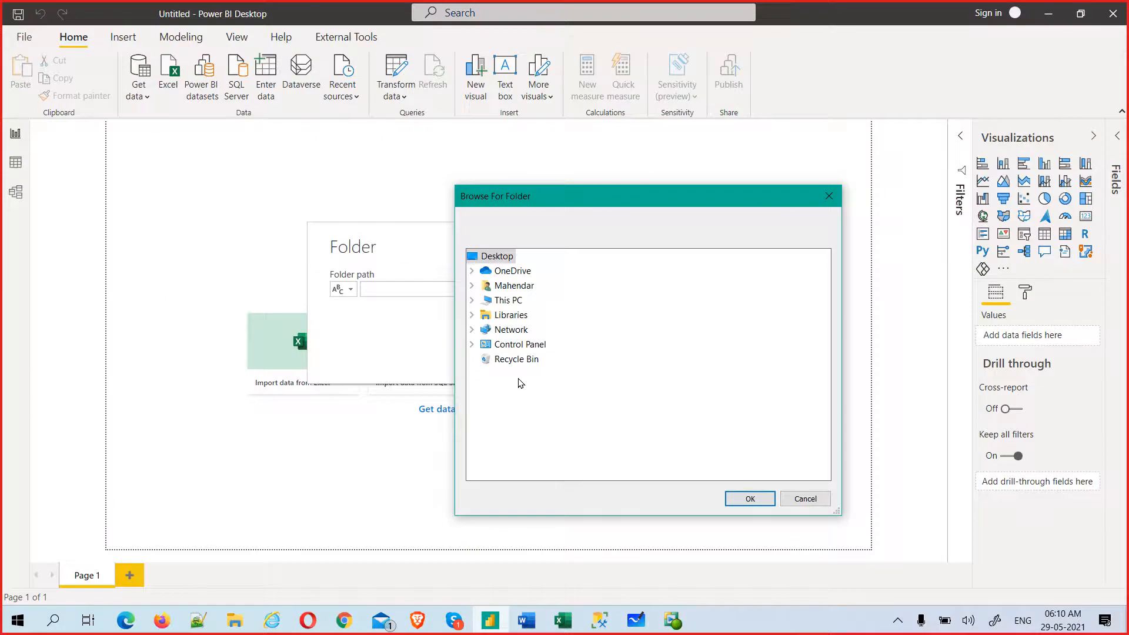
key(alt+Tab)
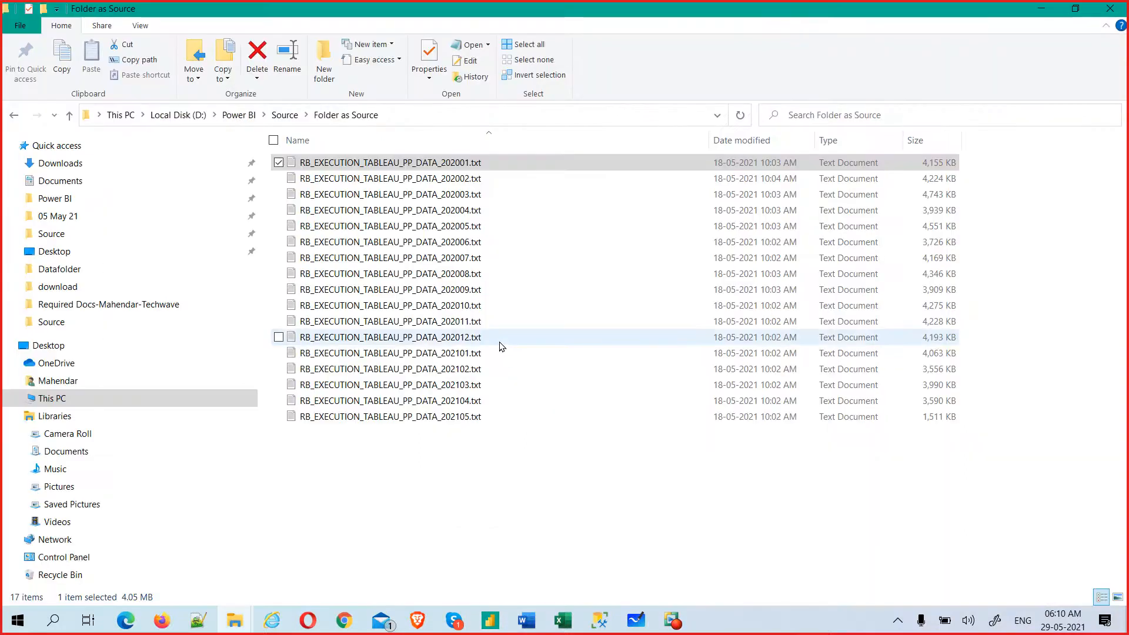
key(alt+Tab)
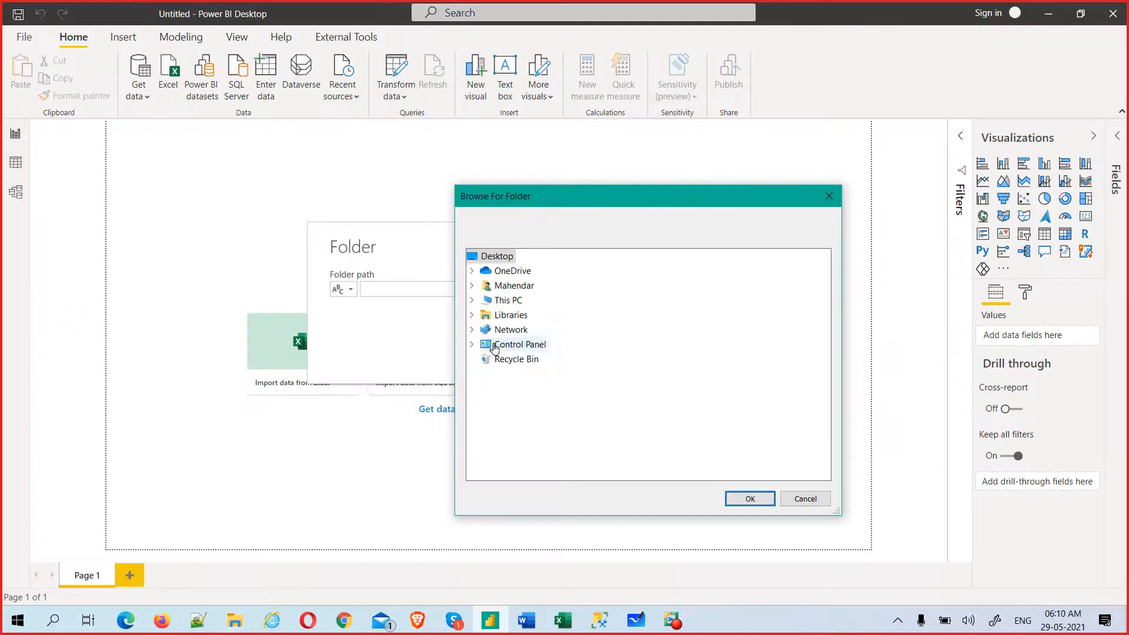
- Choose D:\Power BI\Source\Folder as Source as the folder path and confirm the connection
click(472, 301)
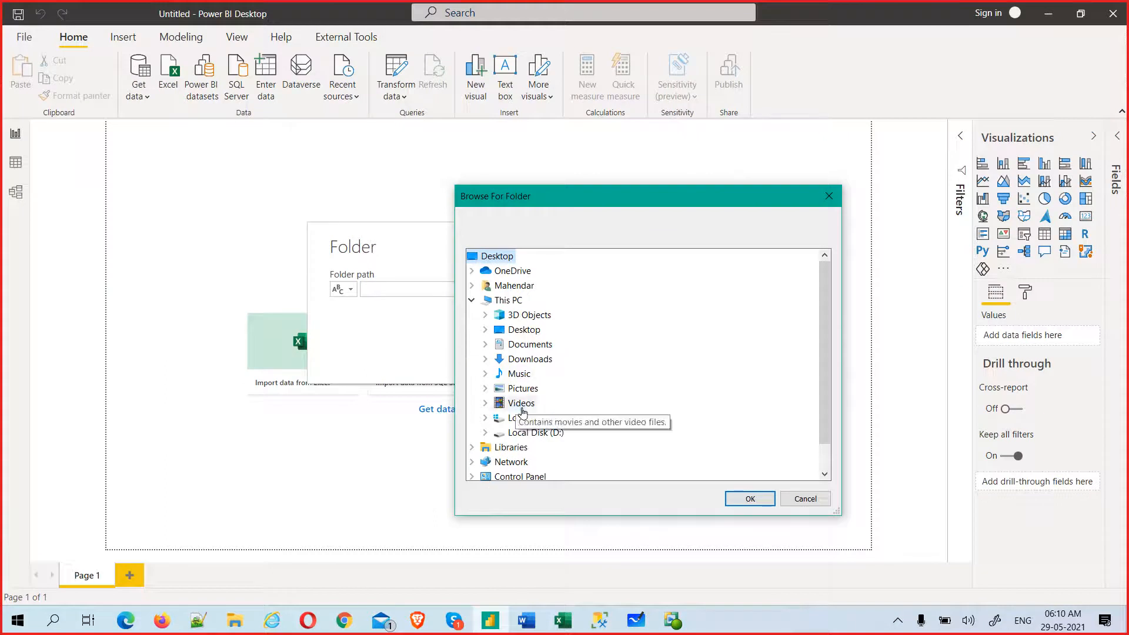
double_click(517, 433)
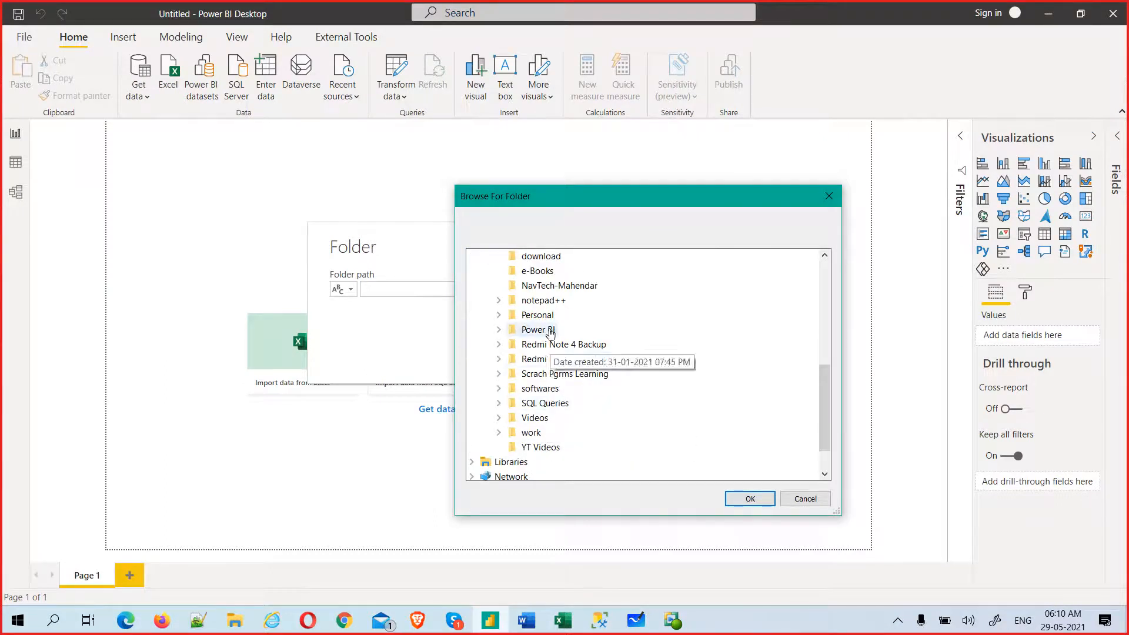
double_click(550, 331)
key(alt+Tab)
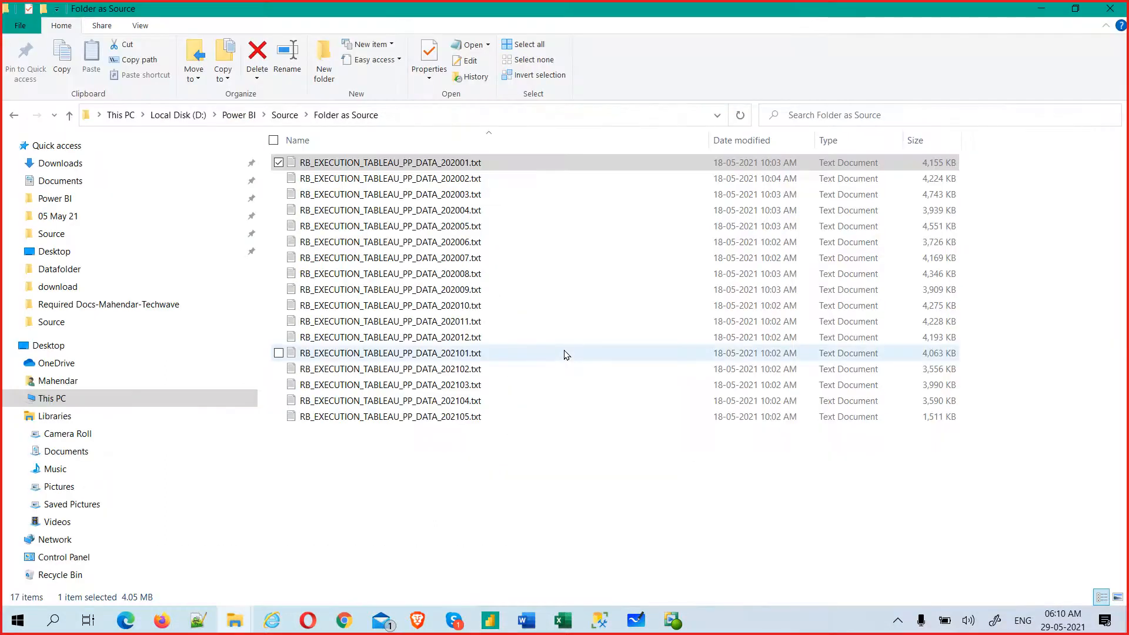
key(alt+Tab)
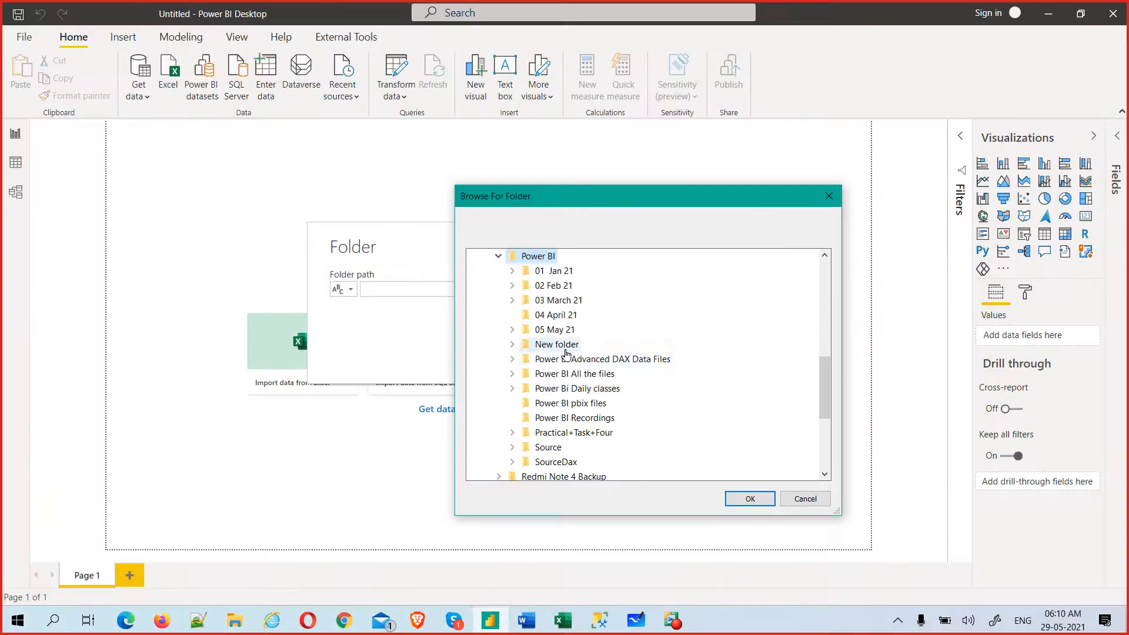
double_click(558, 449)
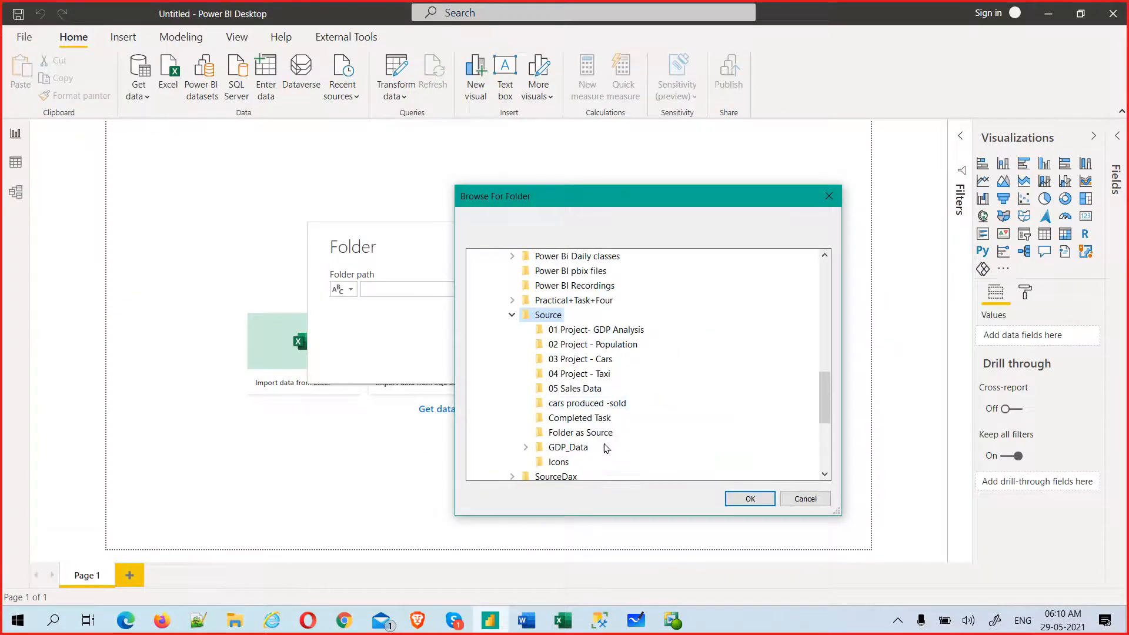
click(589, 436)
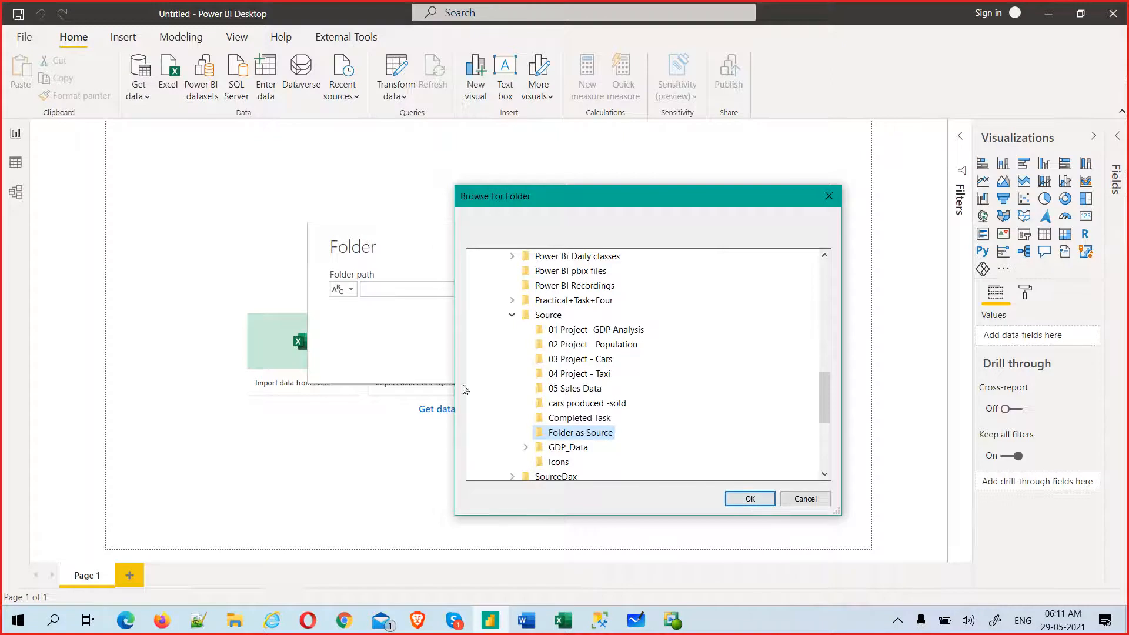
click(360, 258)
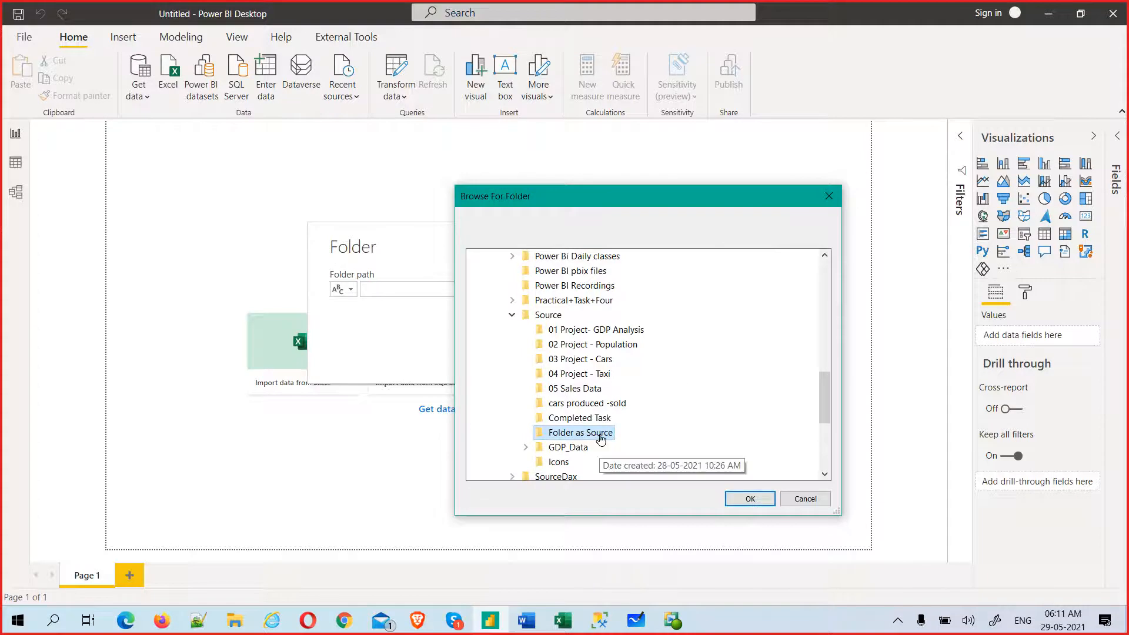
click(750, 499)
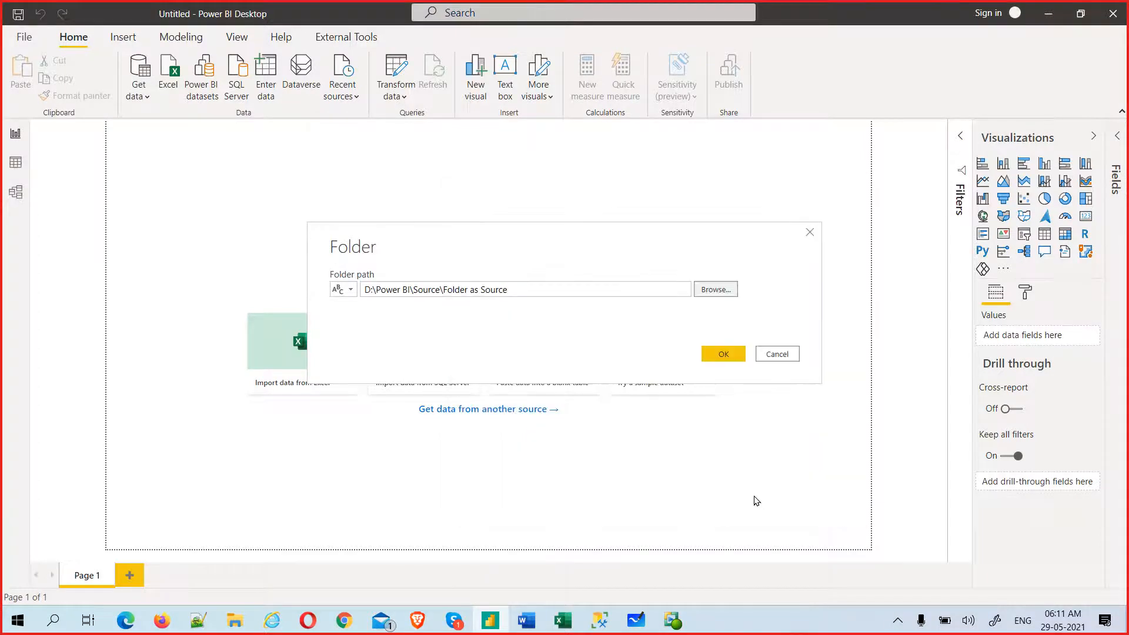
click(729, 358)
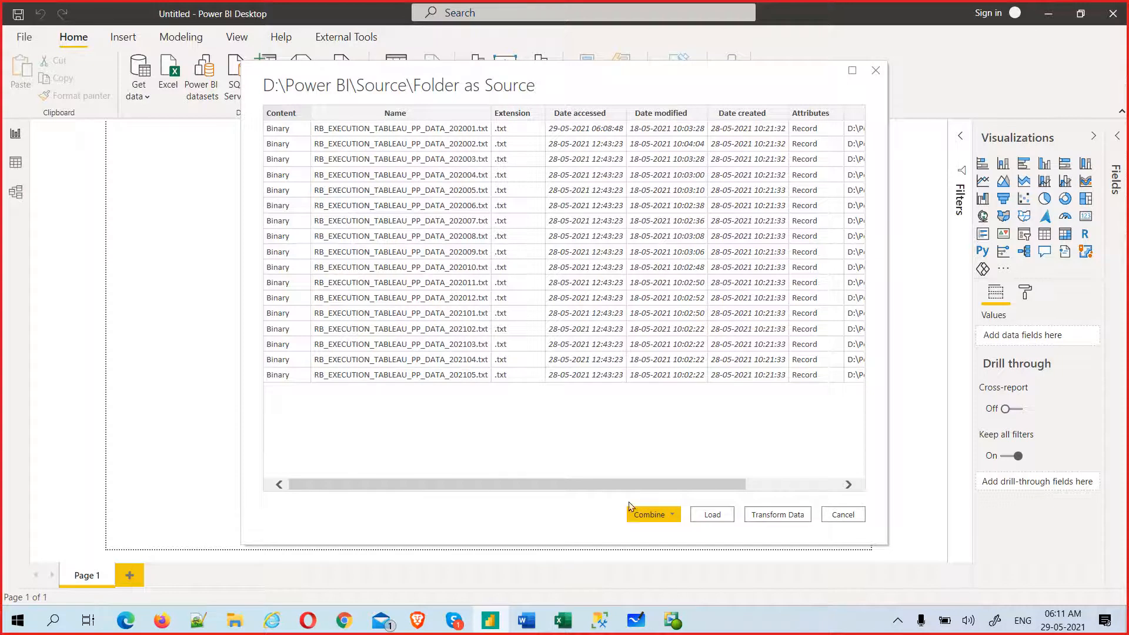
- Open the folder's file list for transformation in Power Query Editor without combining the files
click(669, 517)
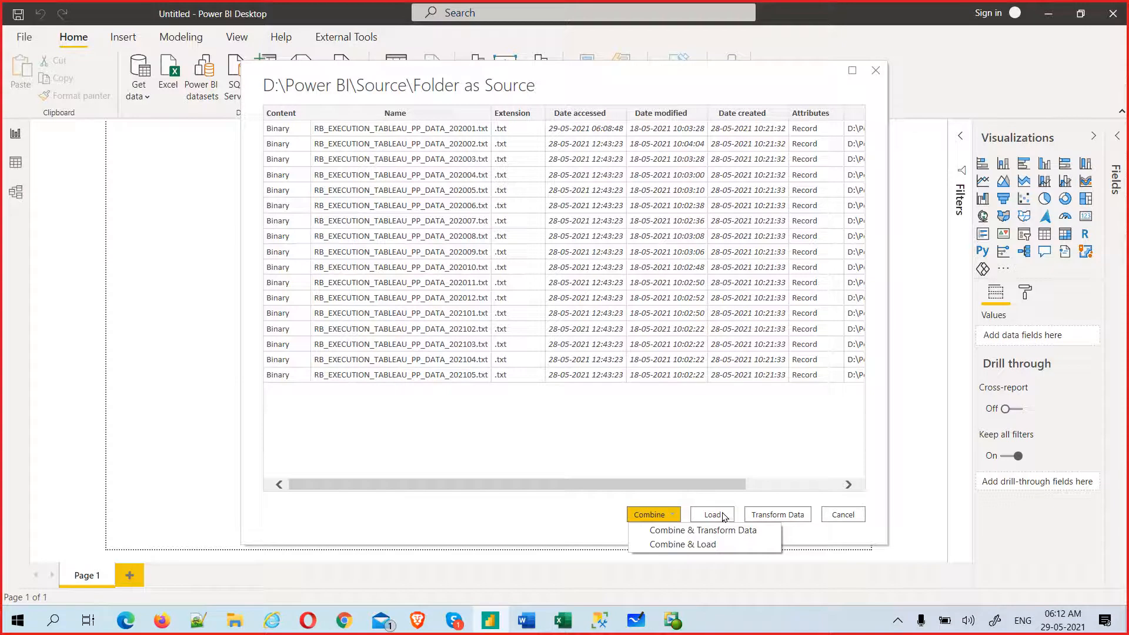
click(788, 515)
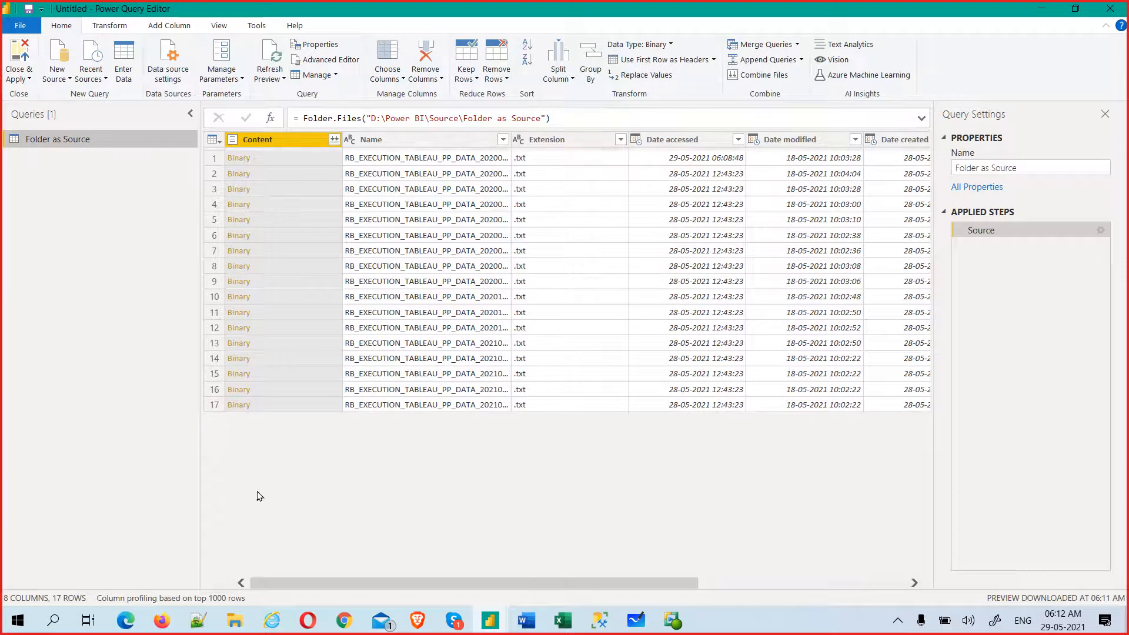
click(184, 612)
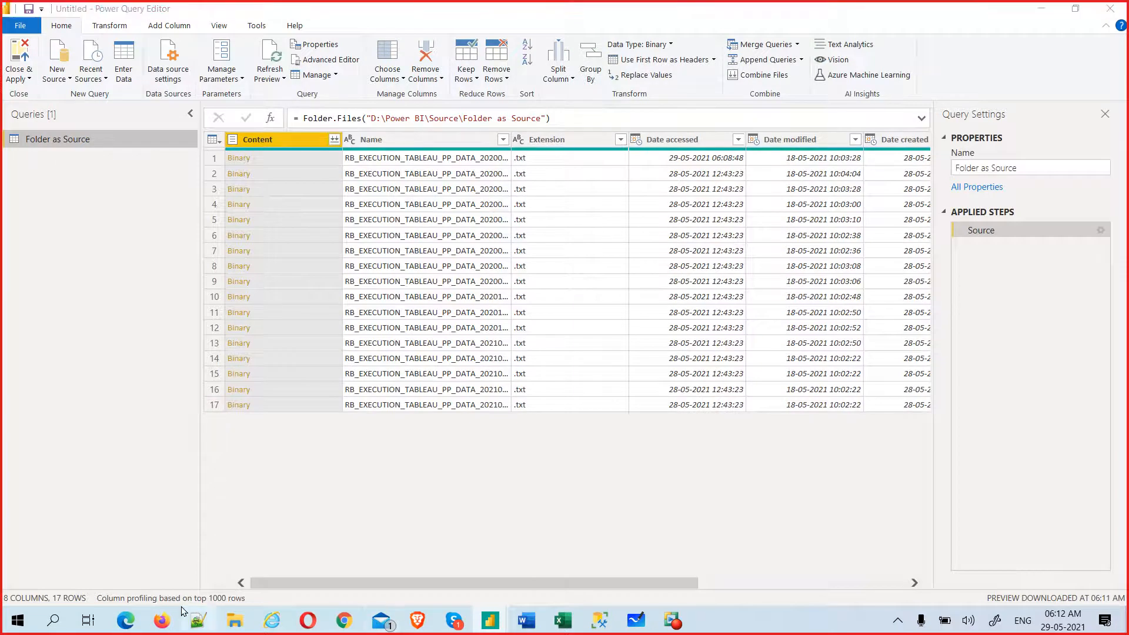
- Bring up the Folder as Source window in File Explorer and start the Cursor Highlighter script from the desktop
click(235, 622)
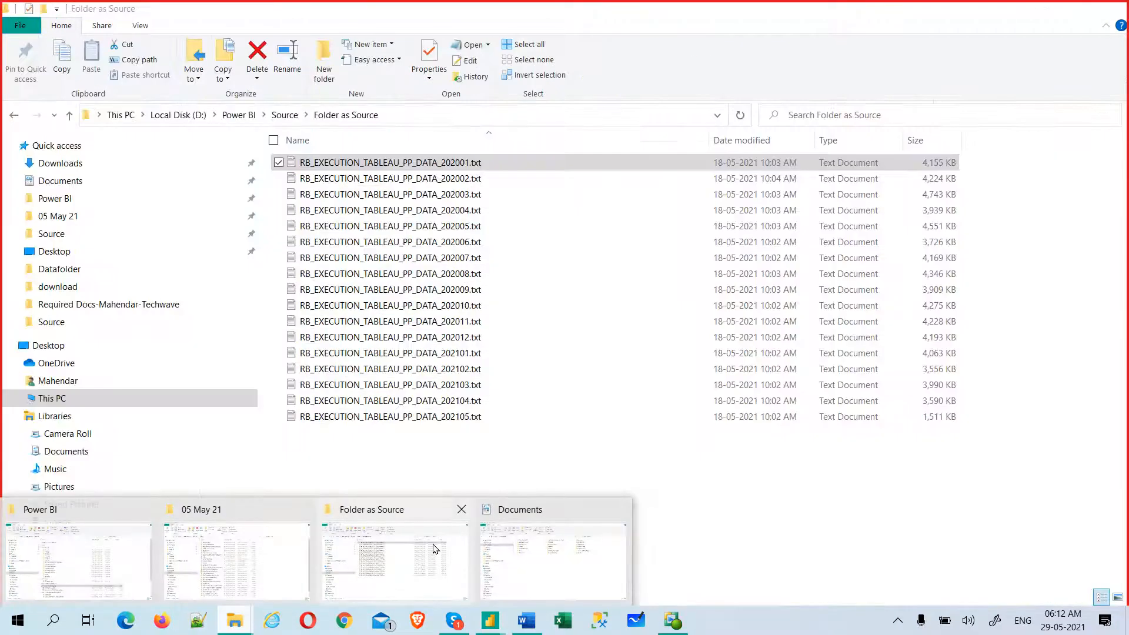
click(402, 550)
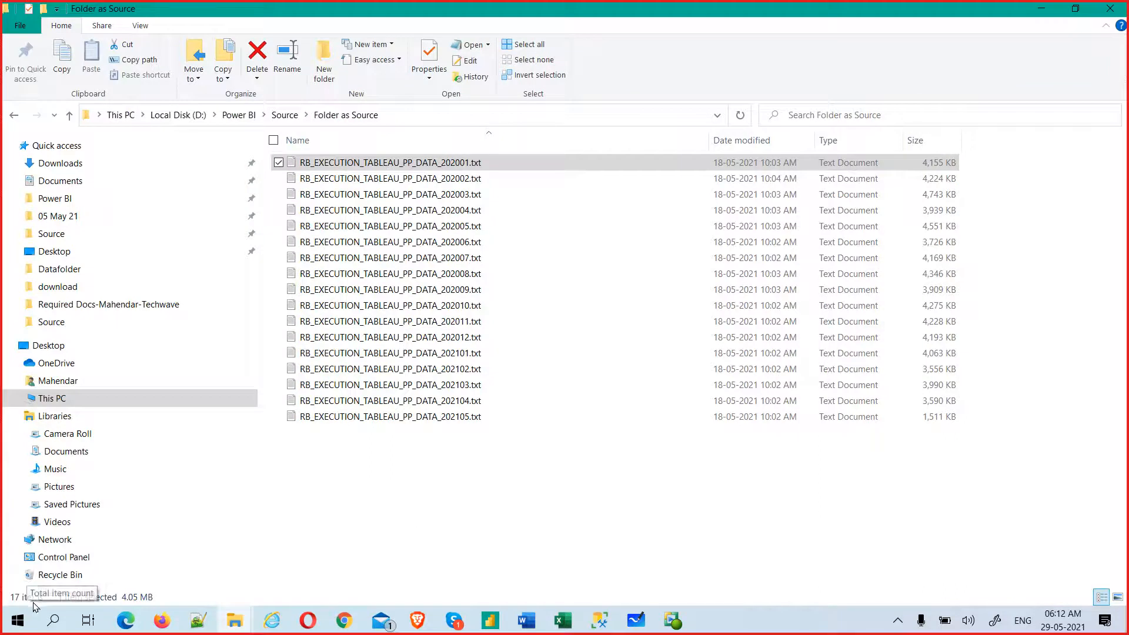
key(super+d)
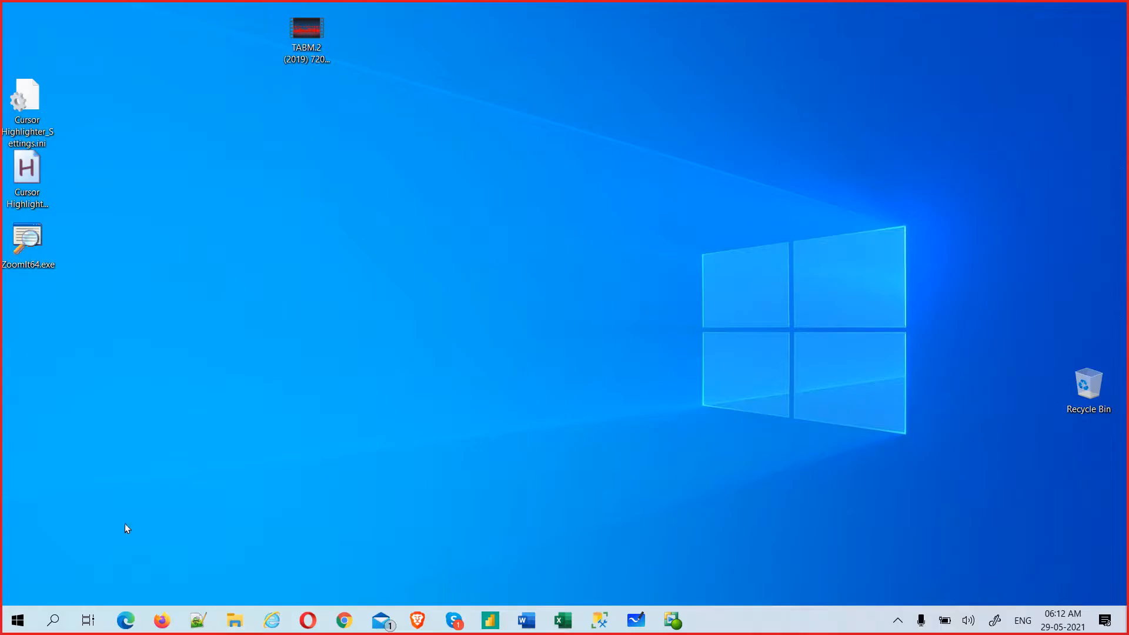
double_click(34, 184)
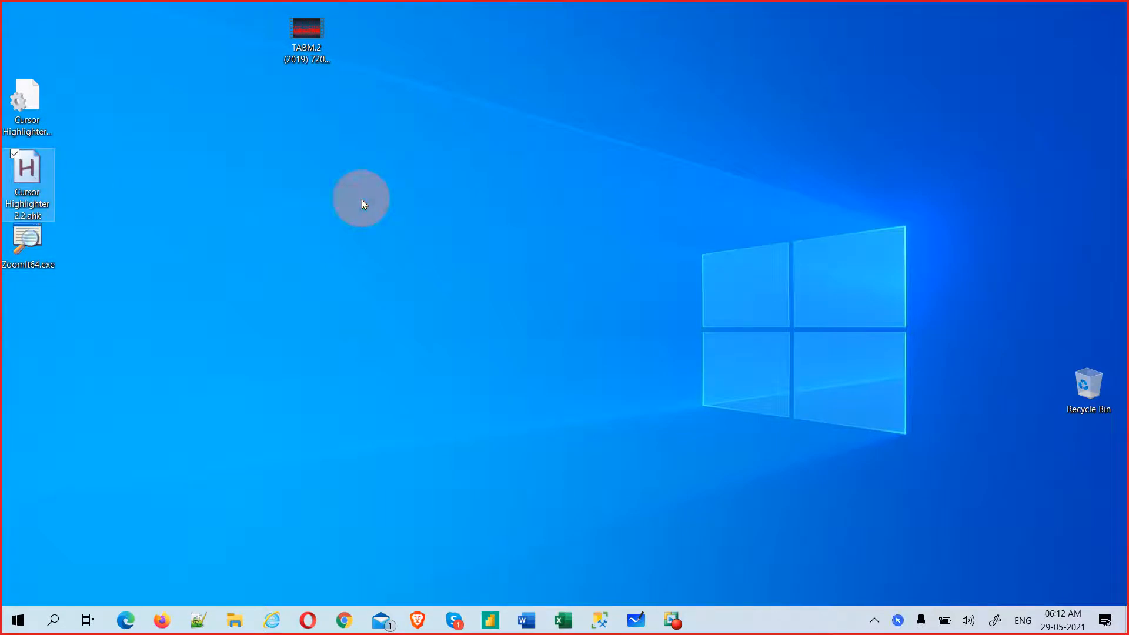
- Return to the Folder as Source window in File Explorer and select all its text files to check the item count
key(alt+Tab)
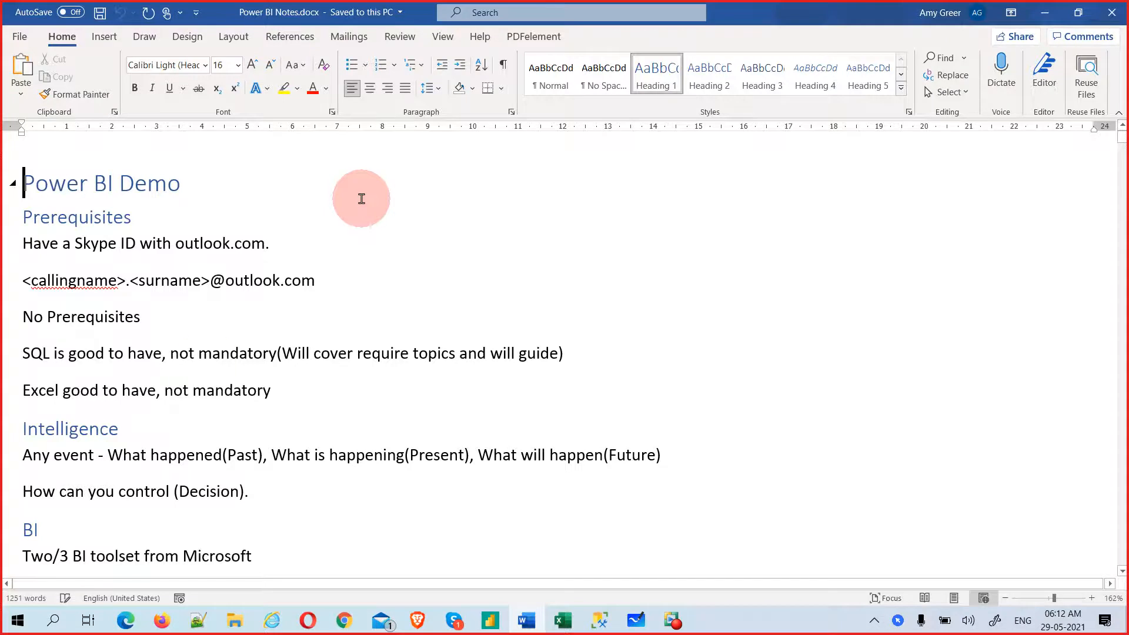
key(alt+Tab)
key(Tab)
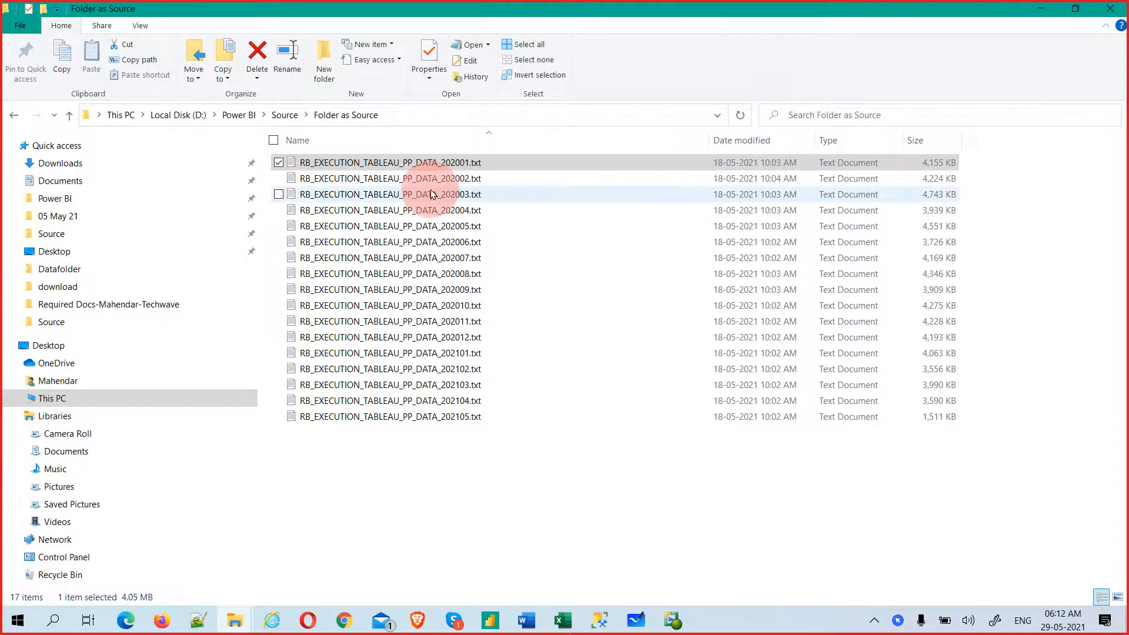
click(412, 337)
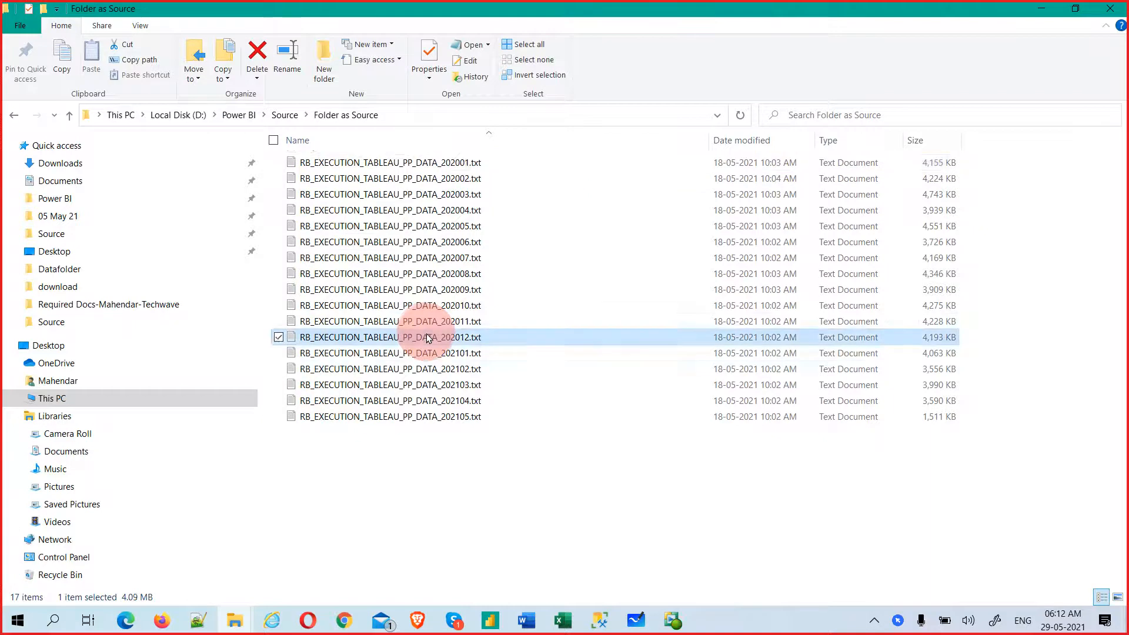
key(ctrl+a)
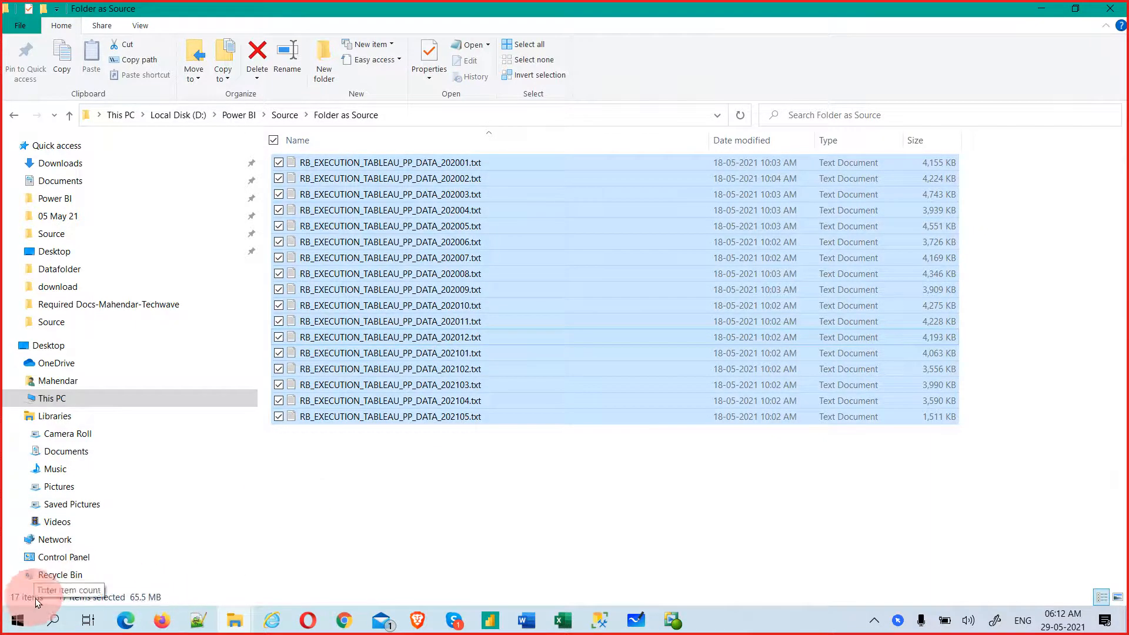
click(550, 496)
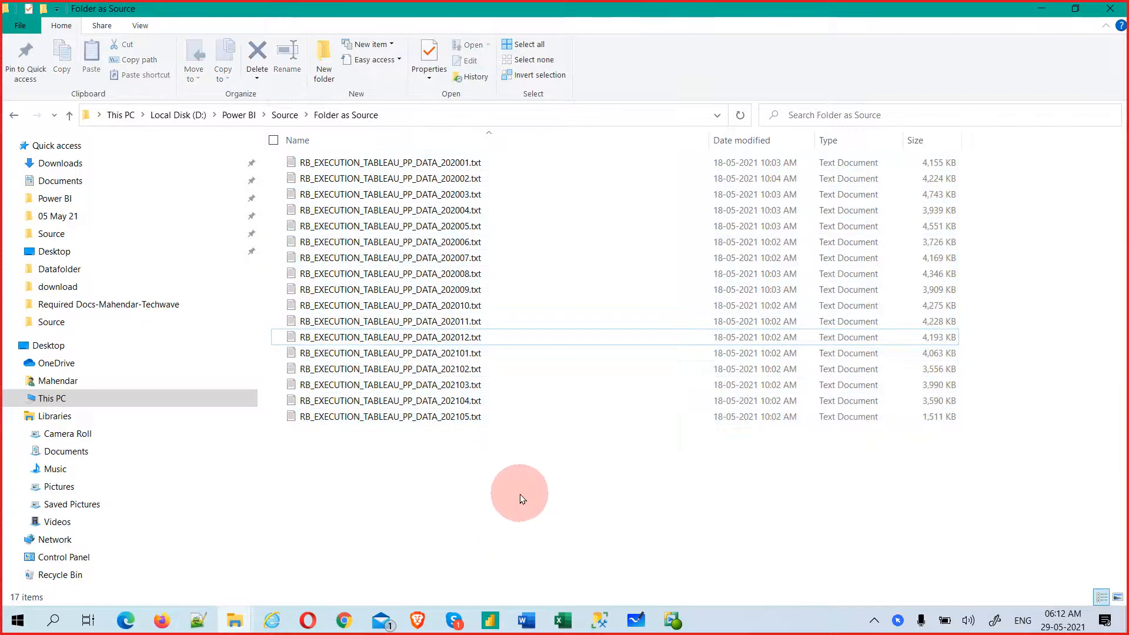
- Switch back to Power Query Editor and widen the Name column to fit the full file names
key(alt+Tab)
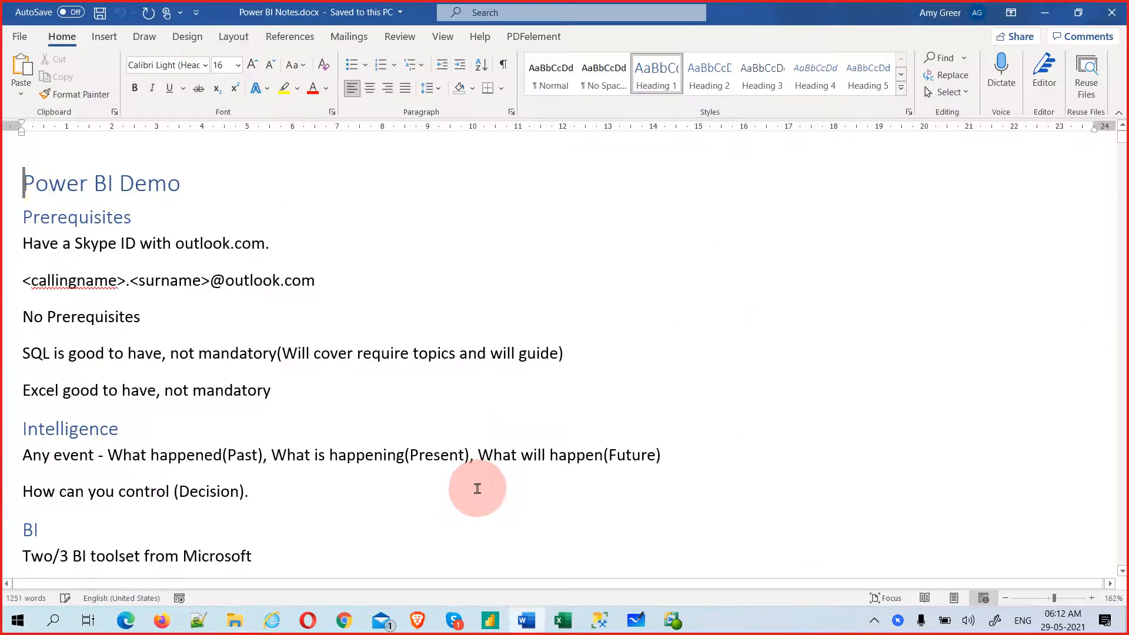
key(alt+Tab)
key(Tab)
key(alt+Tab)
key(Tab)
key(Tab)
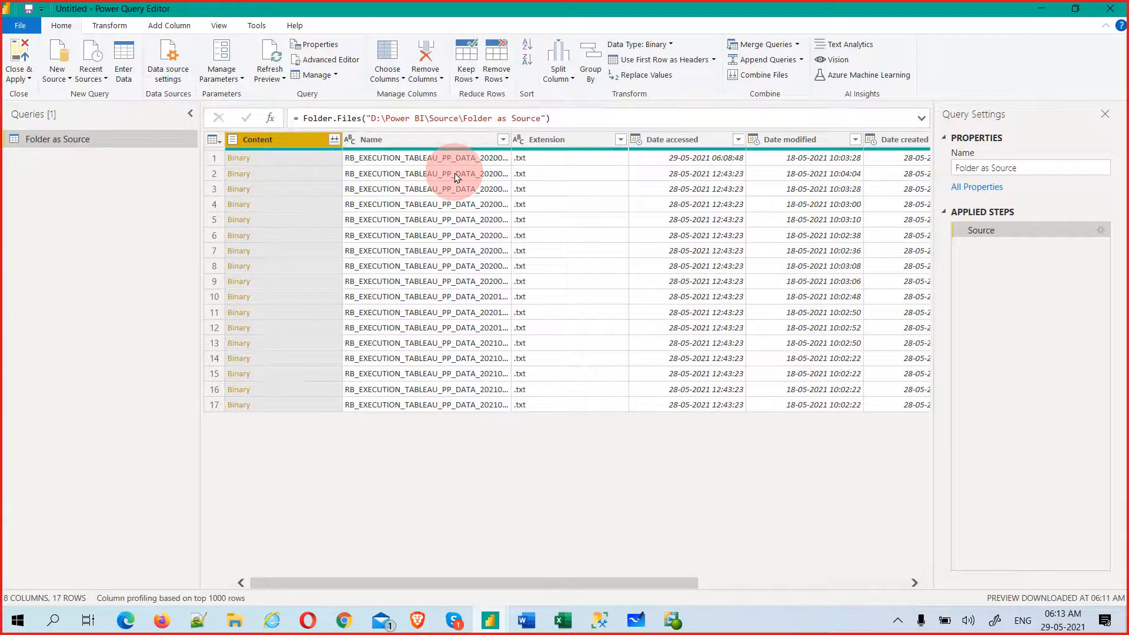
drag(514, 140, 614, 144)
- Keep only the Content, Name, Extension and Date created columns and remove all other columns
ctrl+click(471, 146)
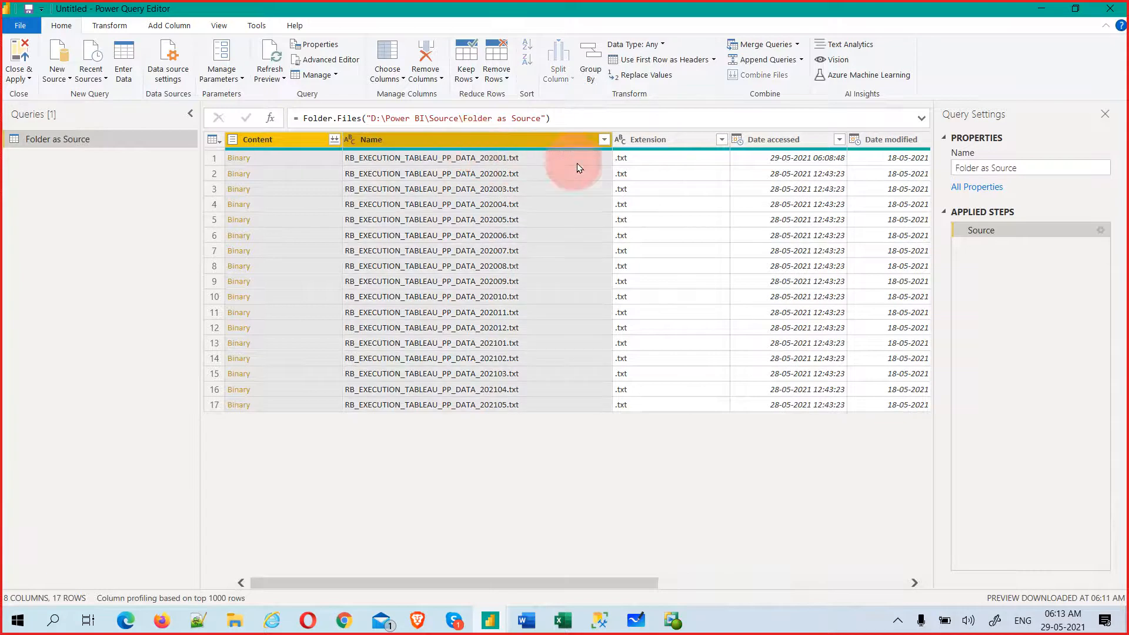
ctrl+click(665, 143)
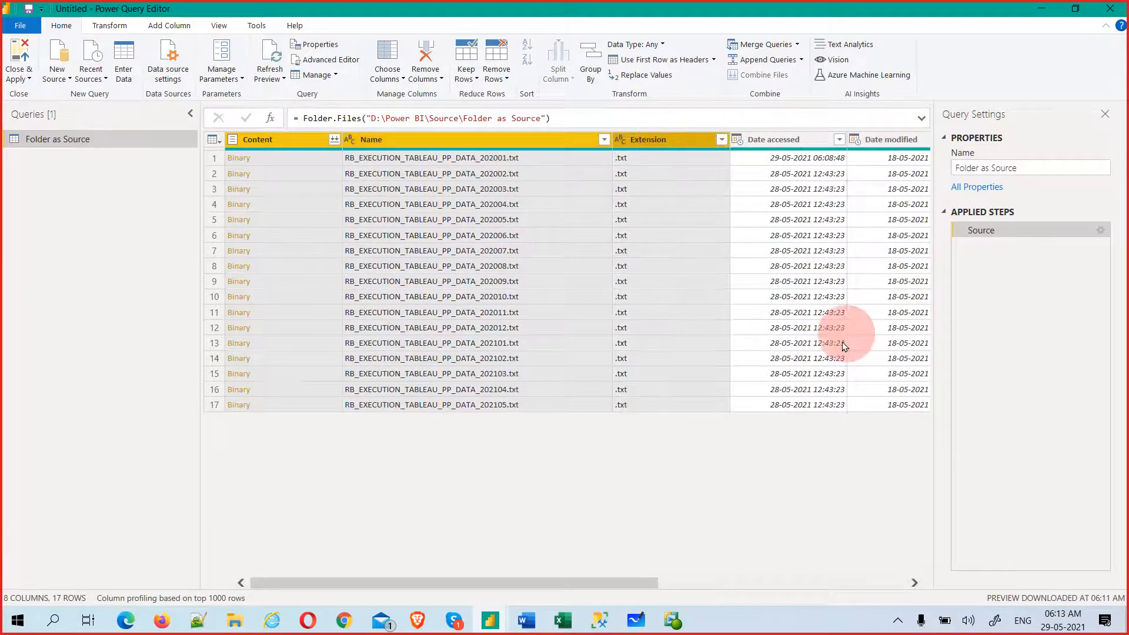
drag(629, 588, 556, 581)
ctrl+click(764, 139)
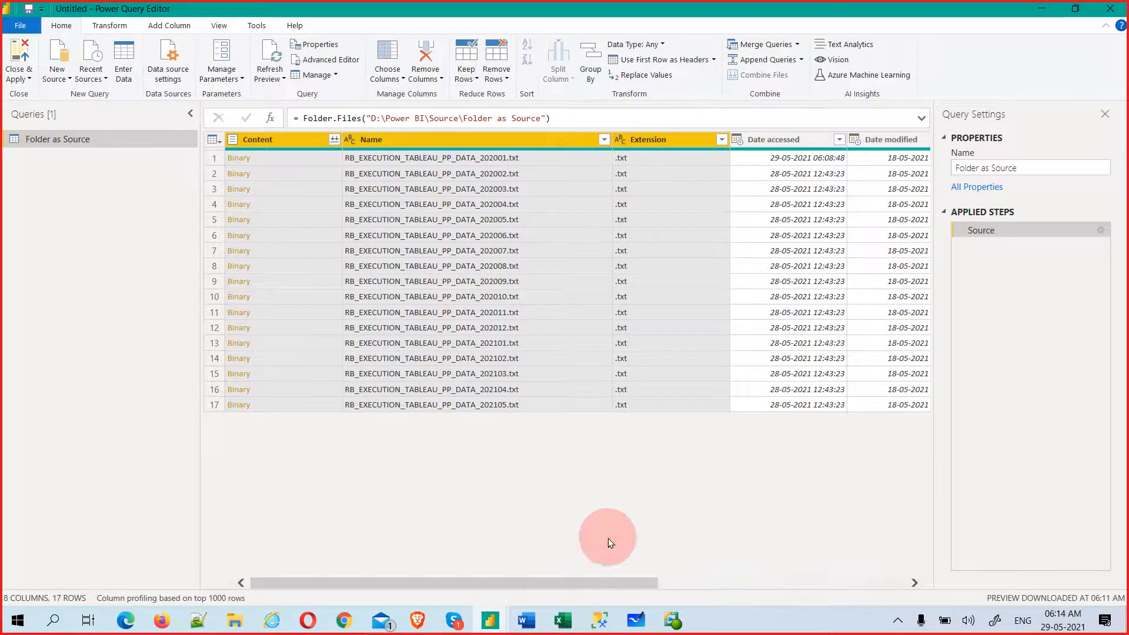
drag(616, 580, 423, 573)
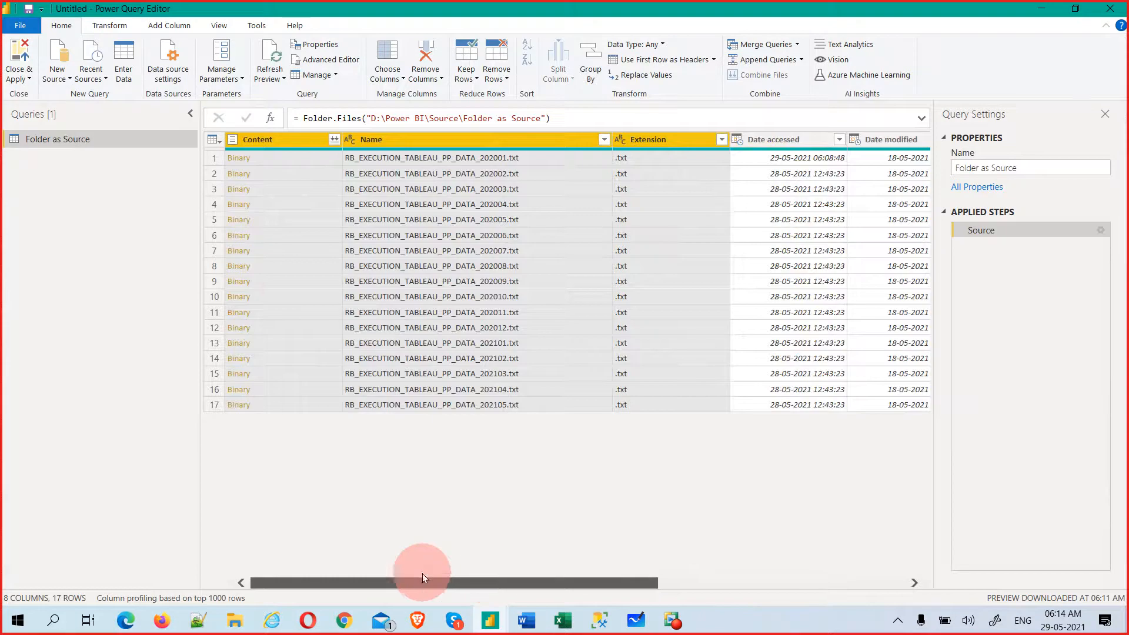
right_click(284, 143)
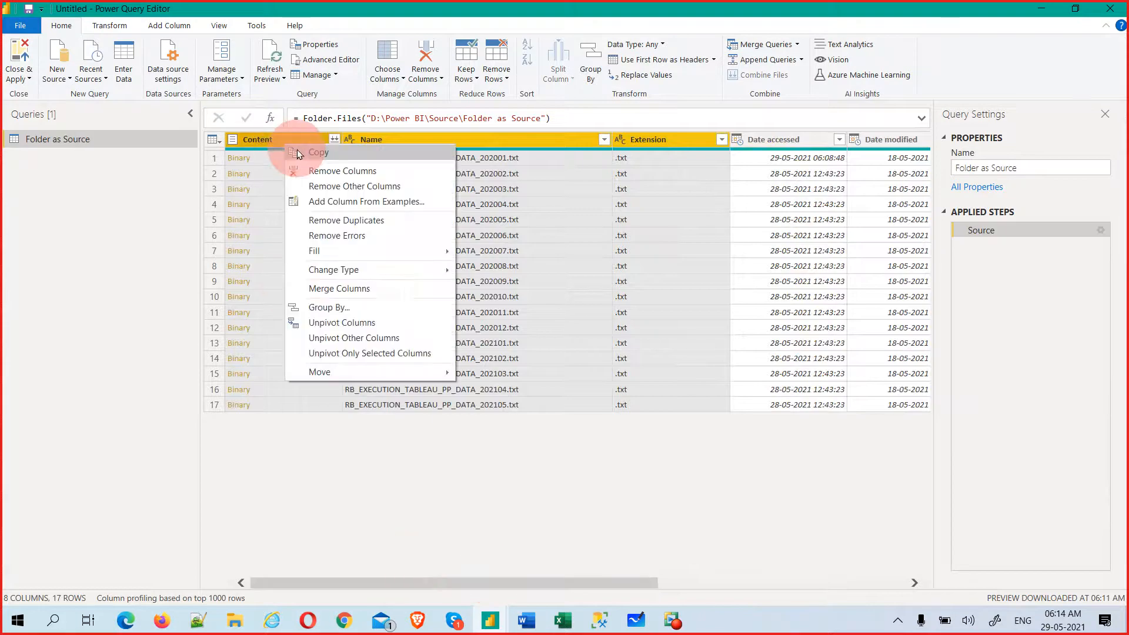
click(408, 189)
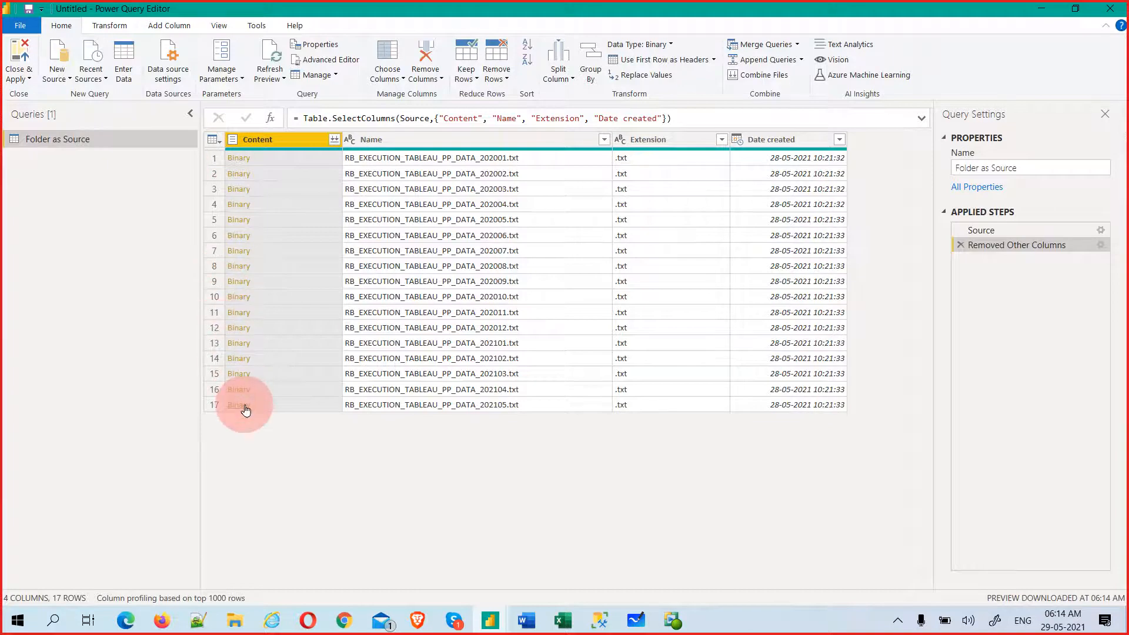
- Open the binary content of RB_EXECUTION_TABLEAU_PP_DATA_202001.txt as a table and count its rows
click(239, 158)
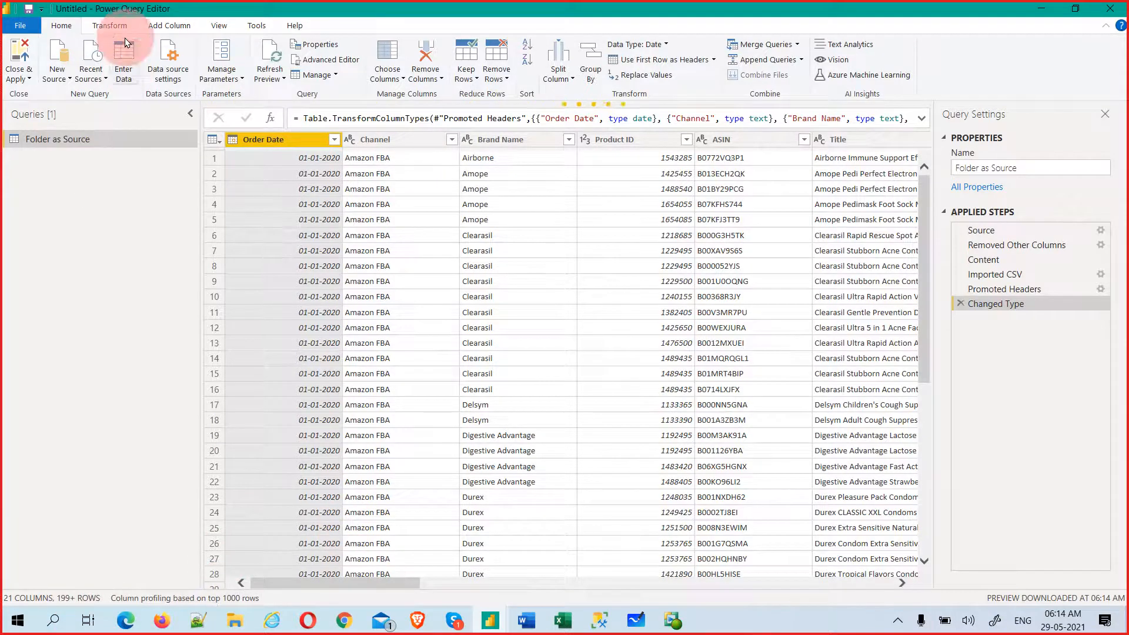
click(101, 26)
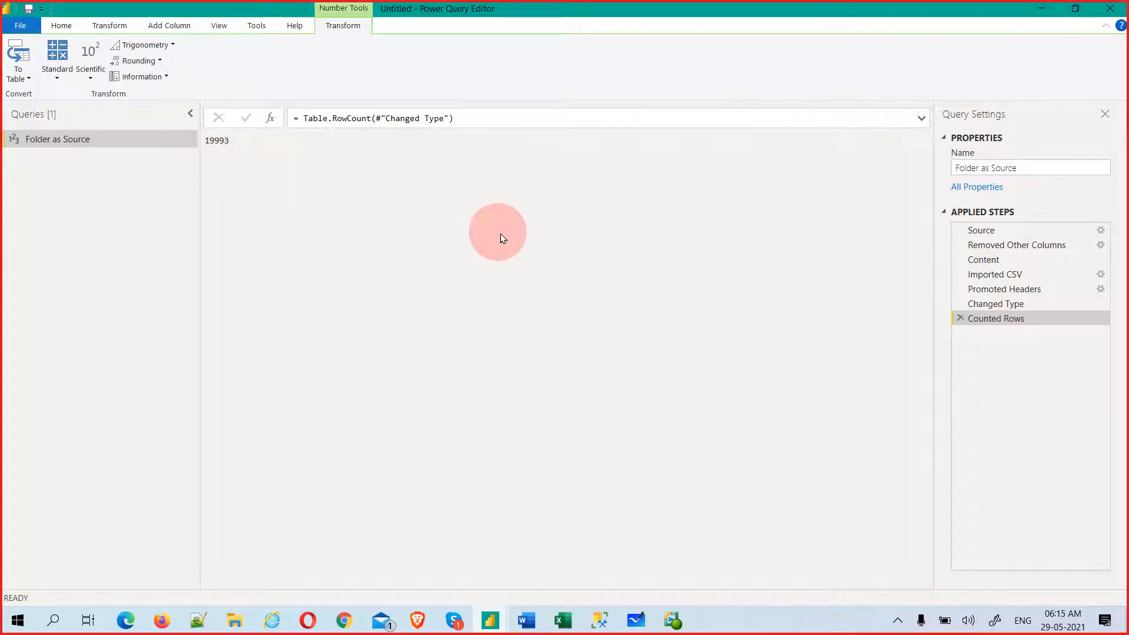
- Delete the Counted Rows, Changed Type, Promoted Headers, Imported CSV and Content steps from the query
click(968, 323)
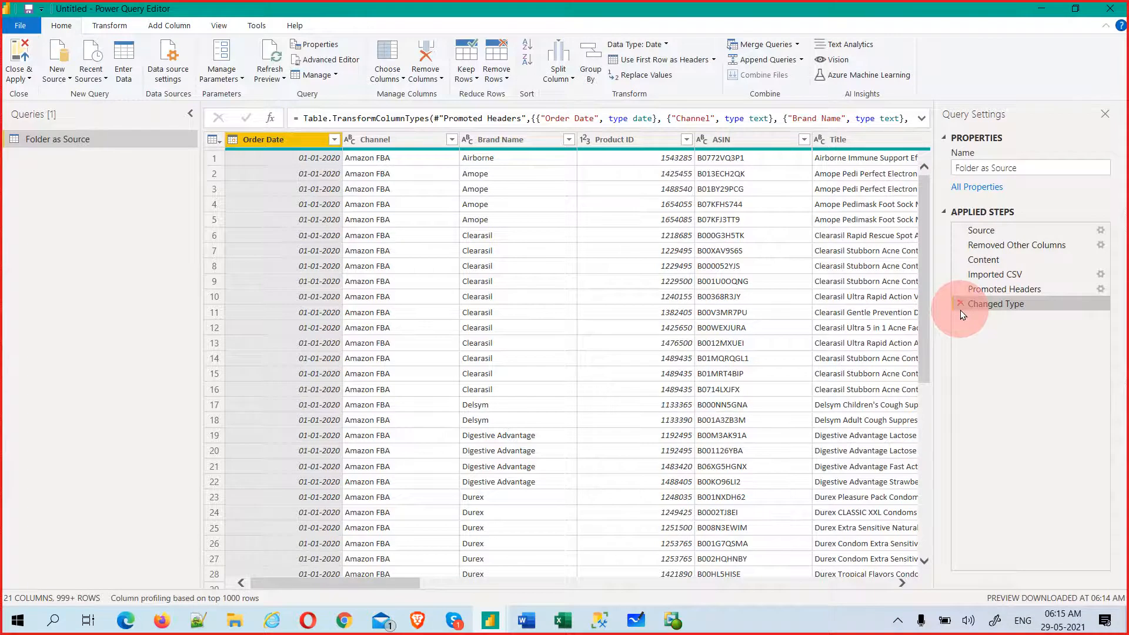
click(961, 305)
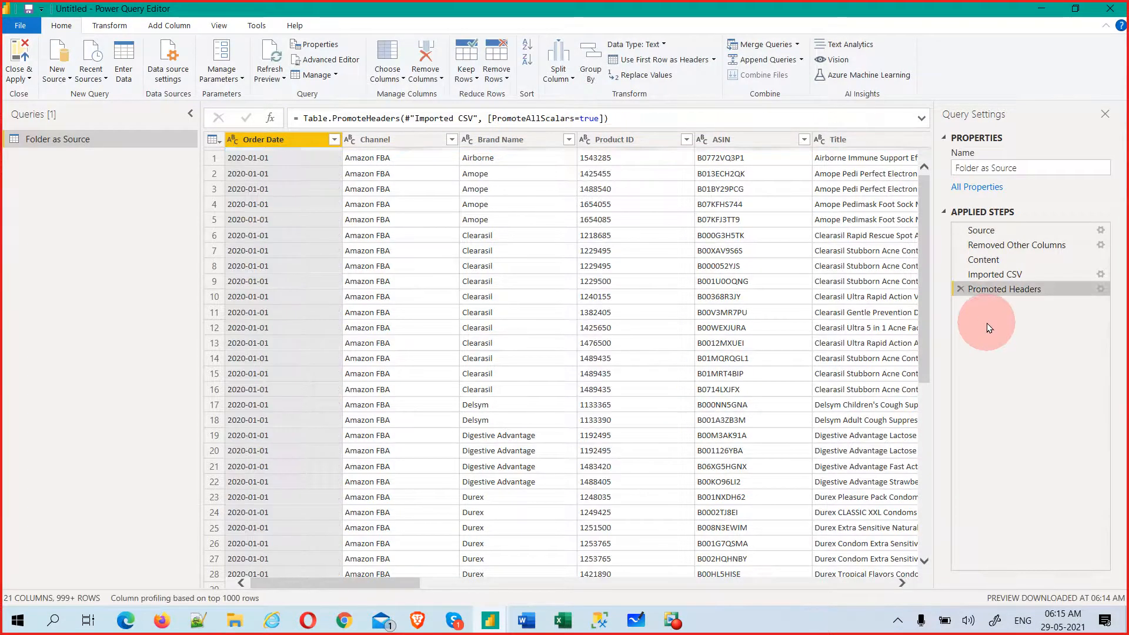
click(961, 285)
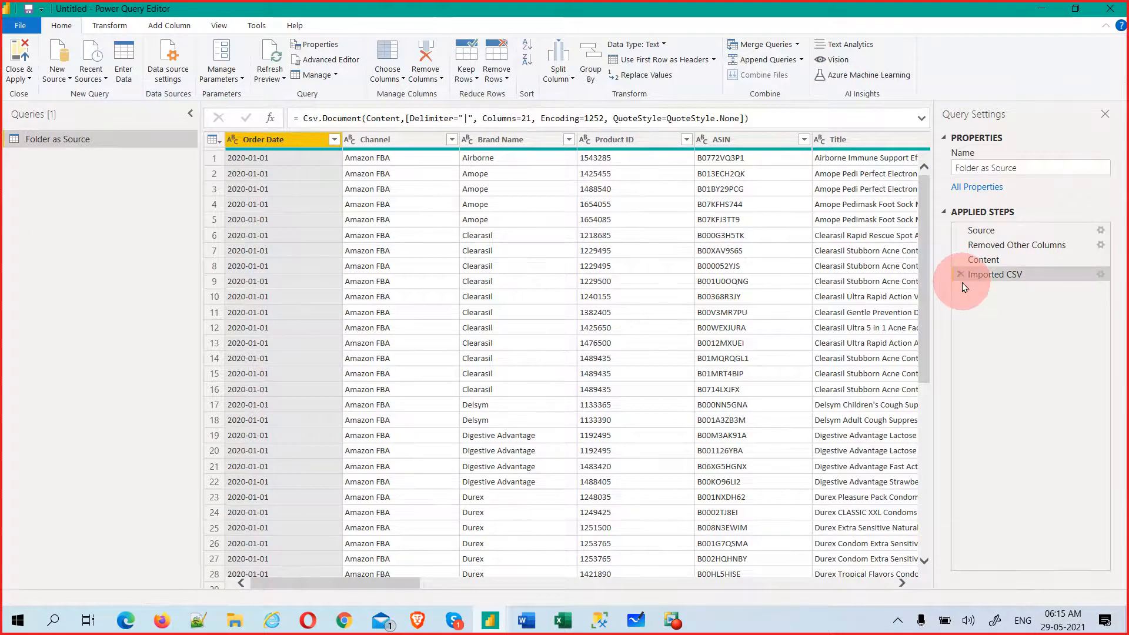
click(960, 275)
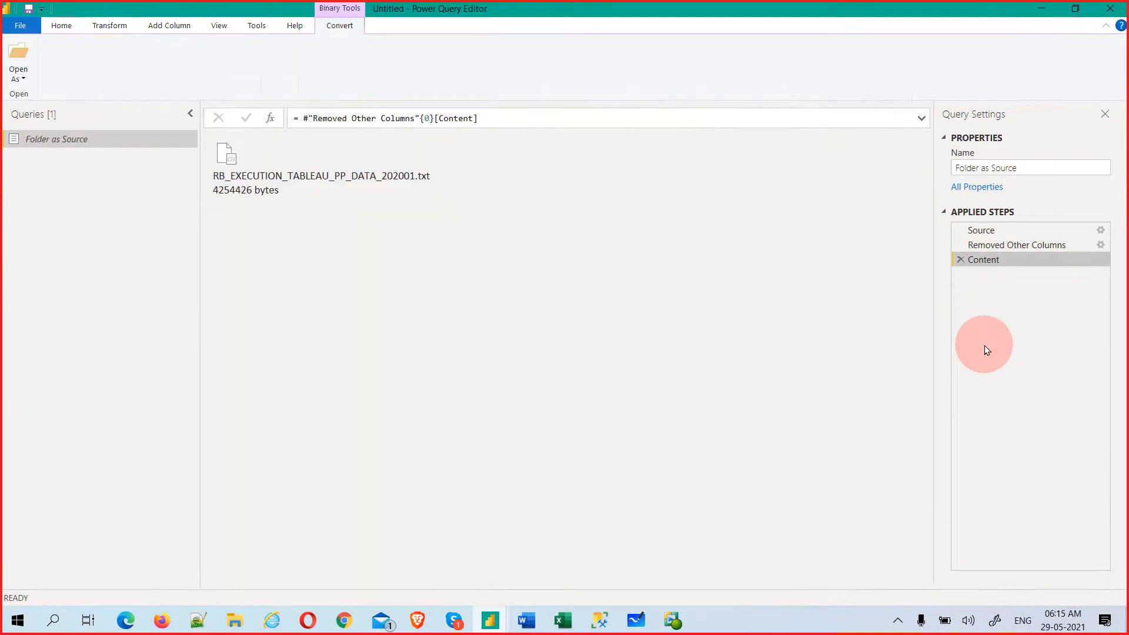
click(961, 259)
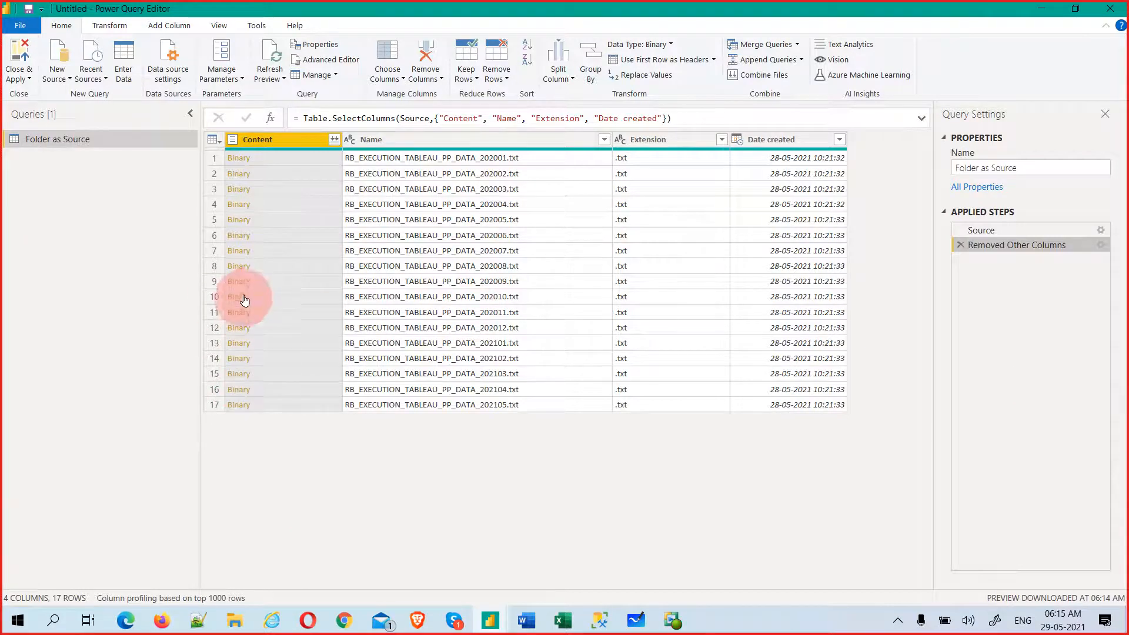
right_click(244, 239)
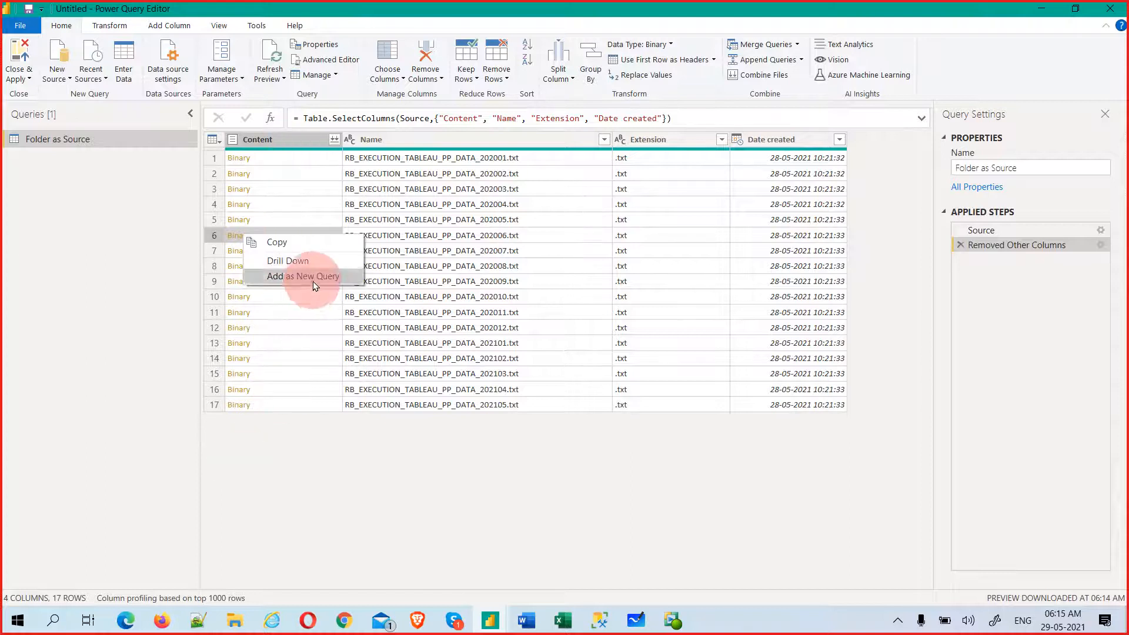
click(380, 450)
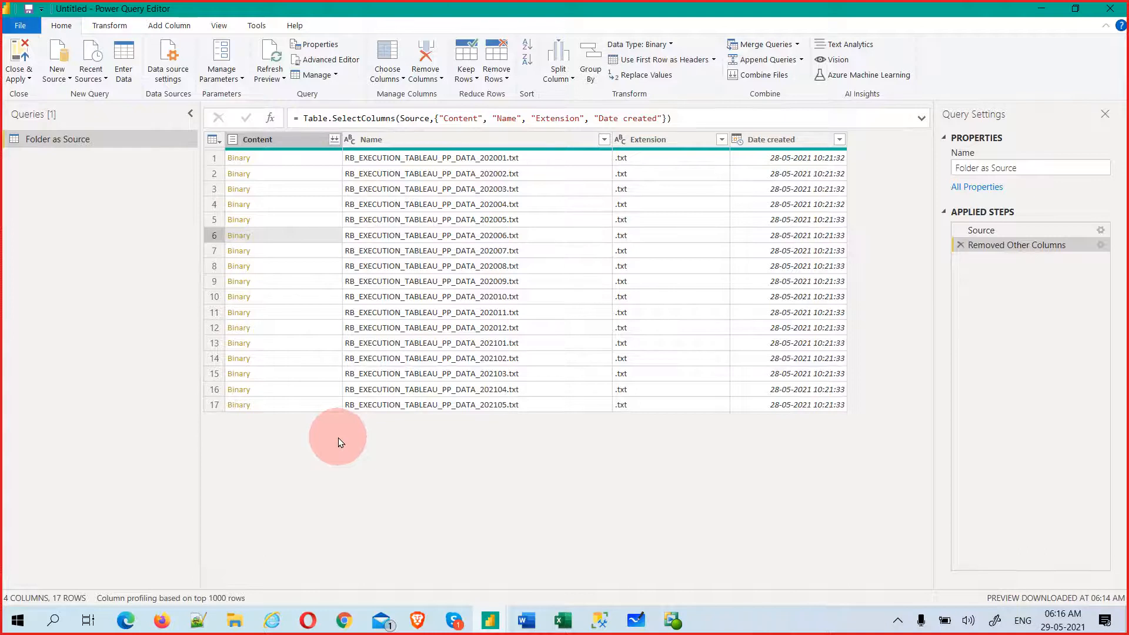
- Combine the files from the Content column, keeping First file as the sample file and data type detection based on the first 200 rows
click(333, 139)
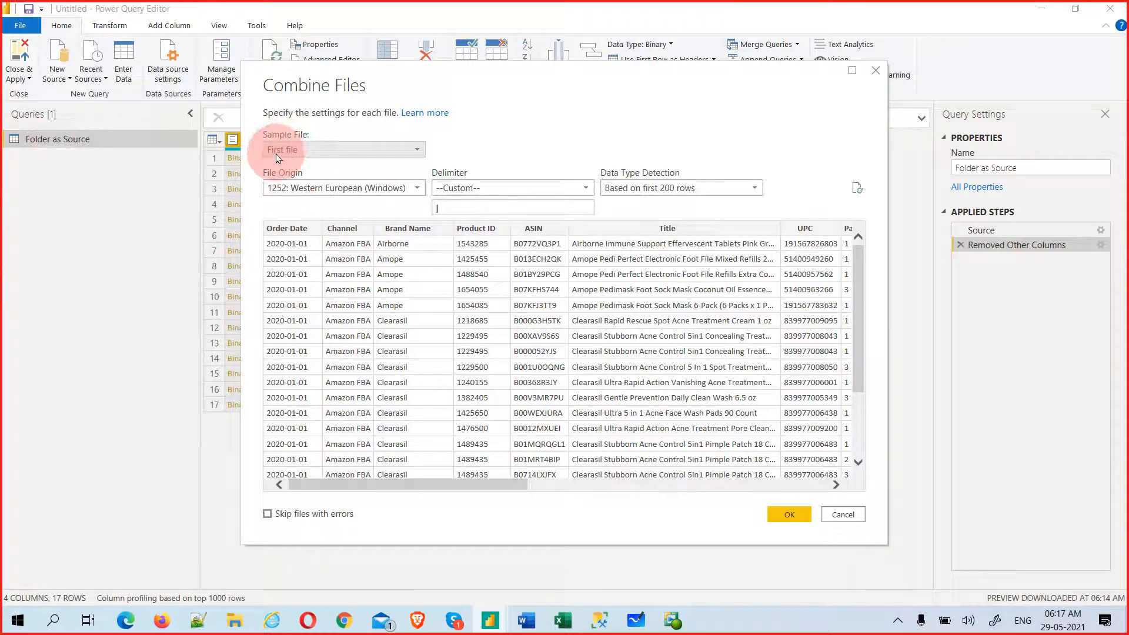
click(290, 151)
click(365, 148)
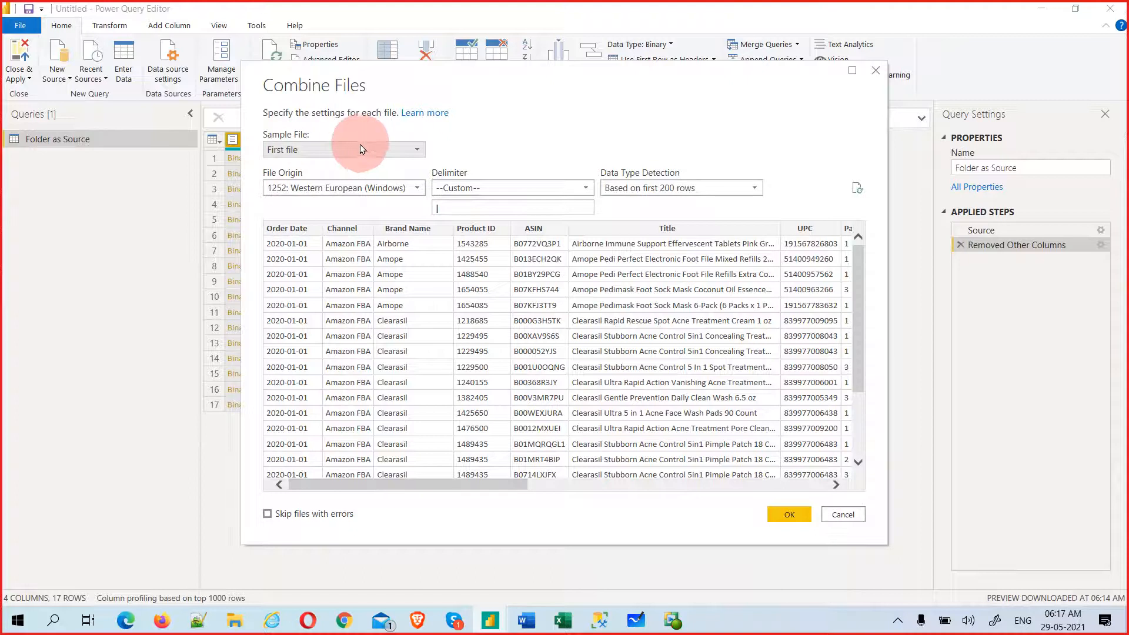
click(353, 151)
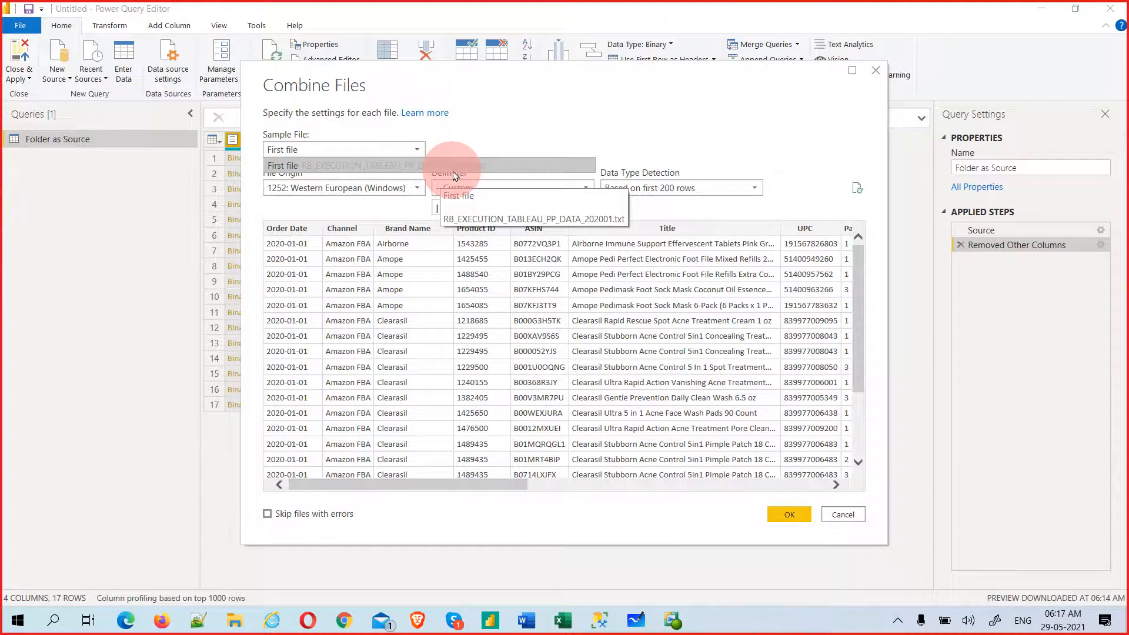
click(593, 123)
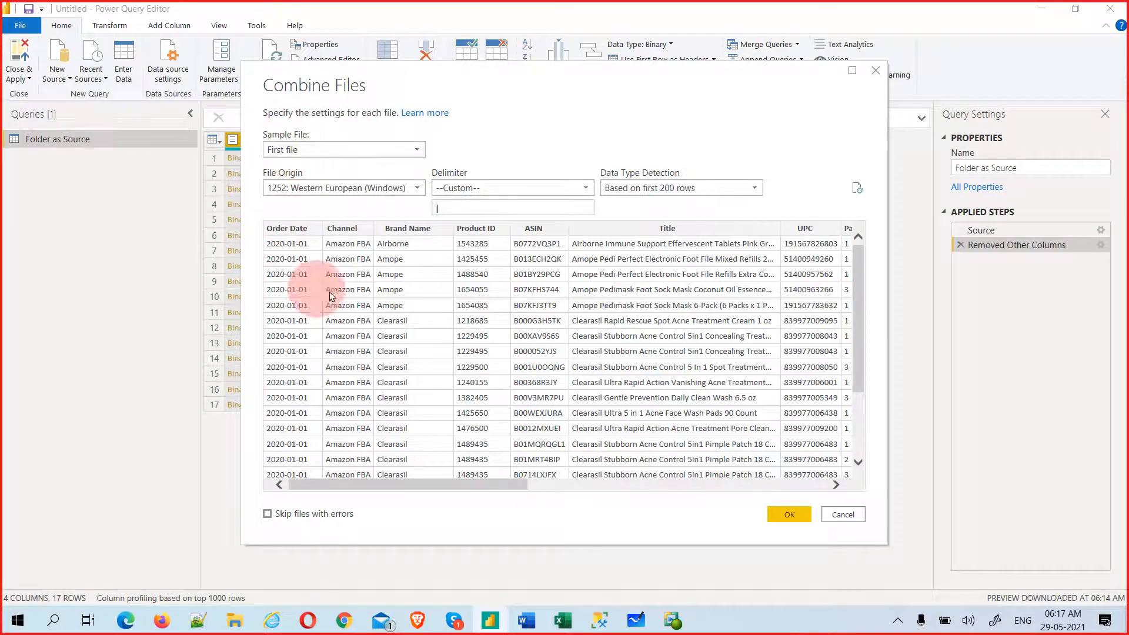
mouse_move(301, 488)
mouse_down()
mouse_move(707, 482)
mouse_move(292, 485)
mouse_up()
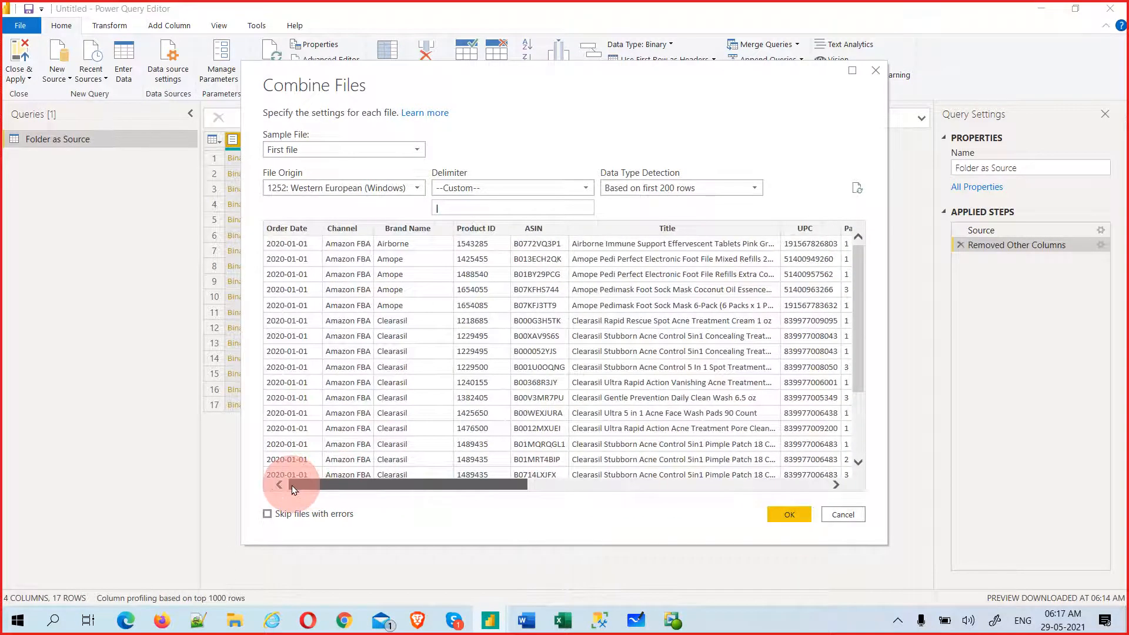
click(341, 150)
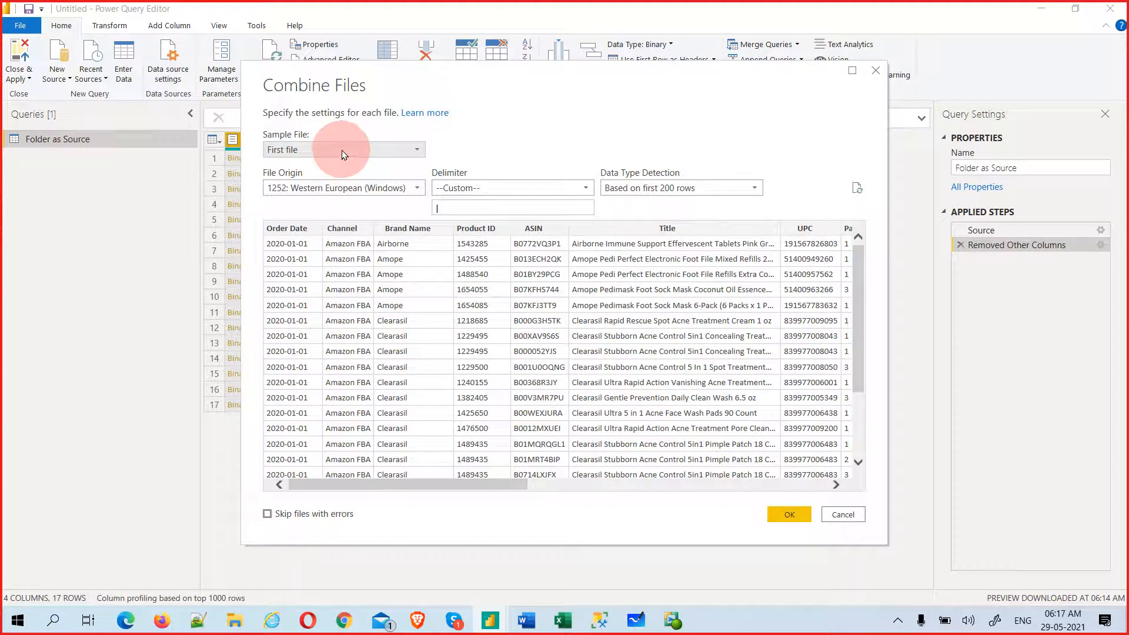
click(417, 148)
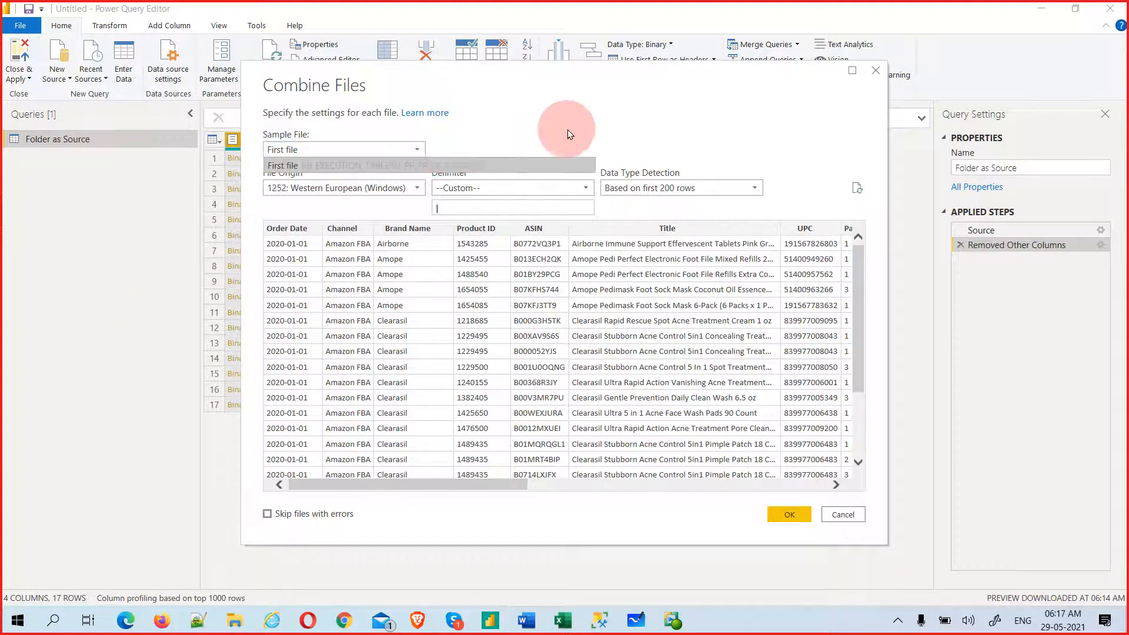
click(598, 120)
click(561, 330)
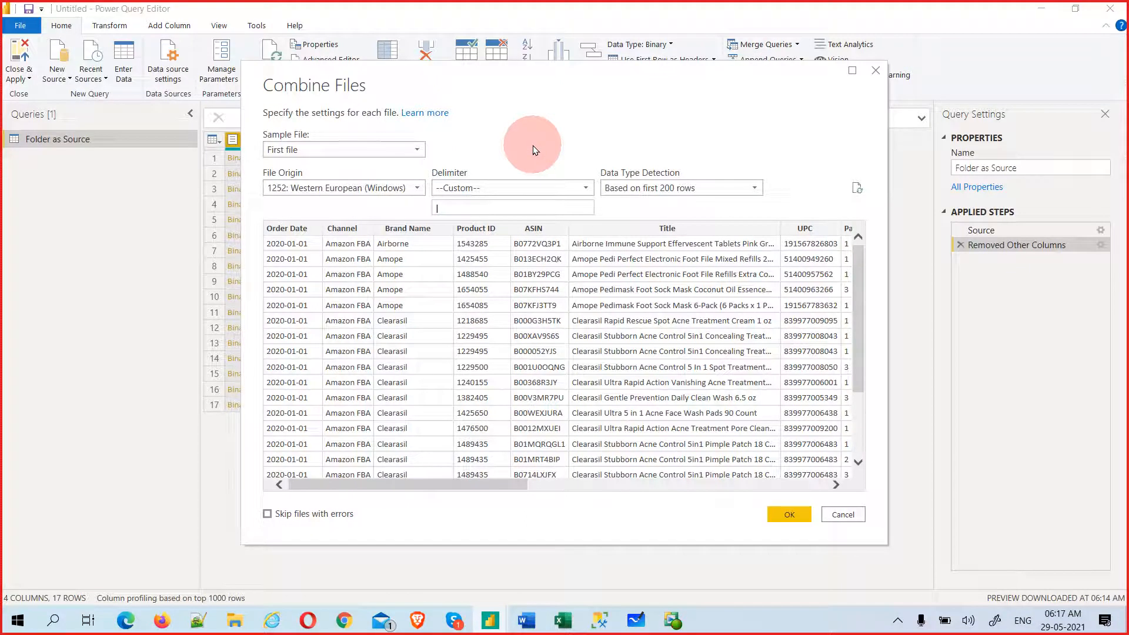
click(418, 148)
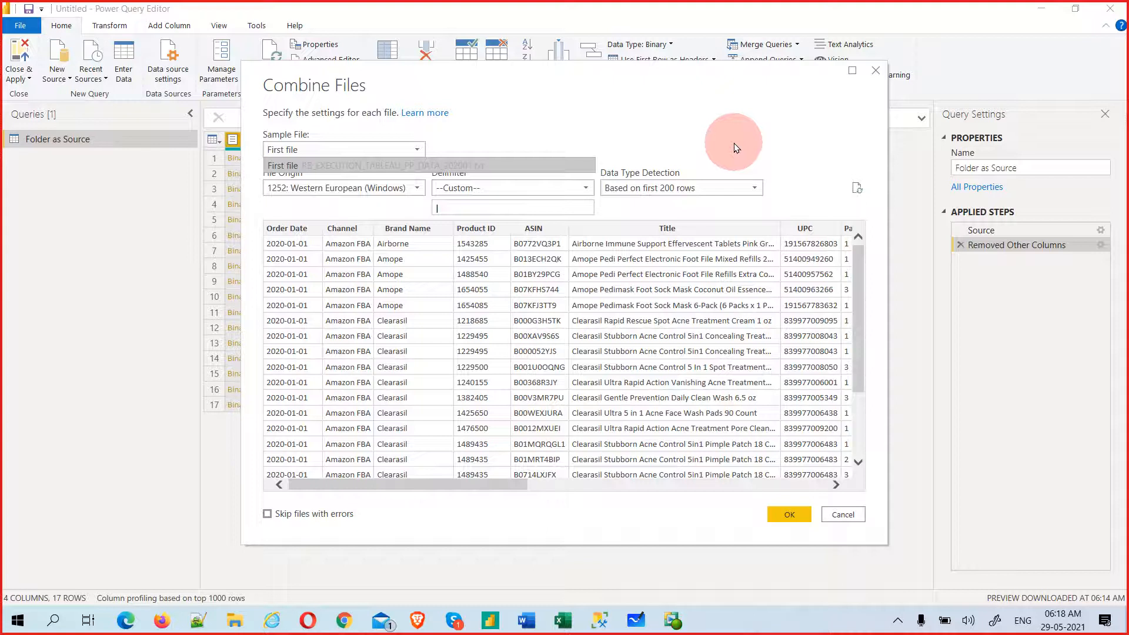
click(782, 108)
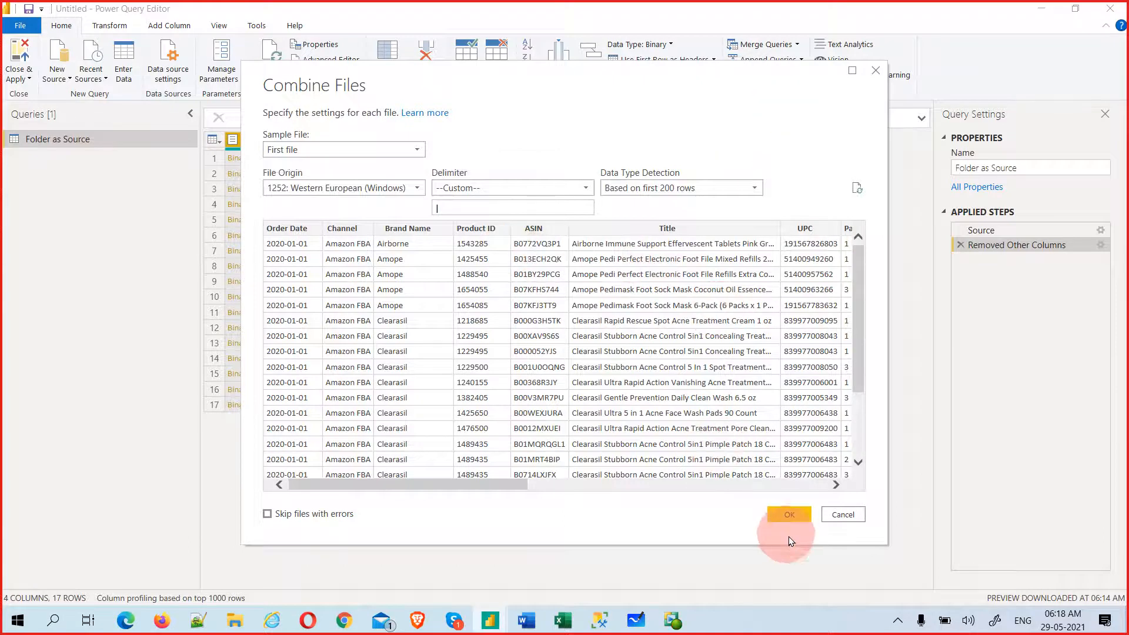
click(790, 515)
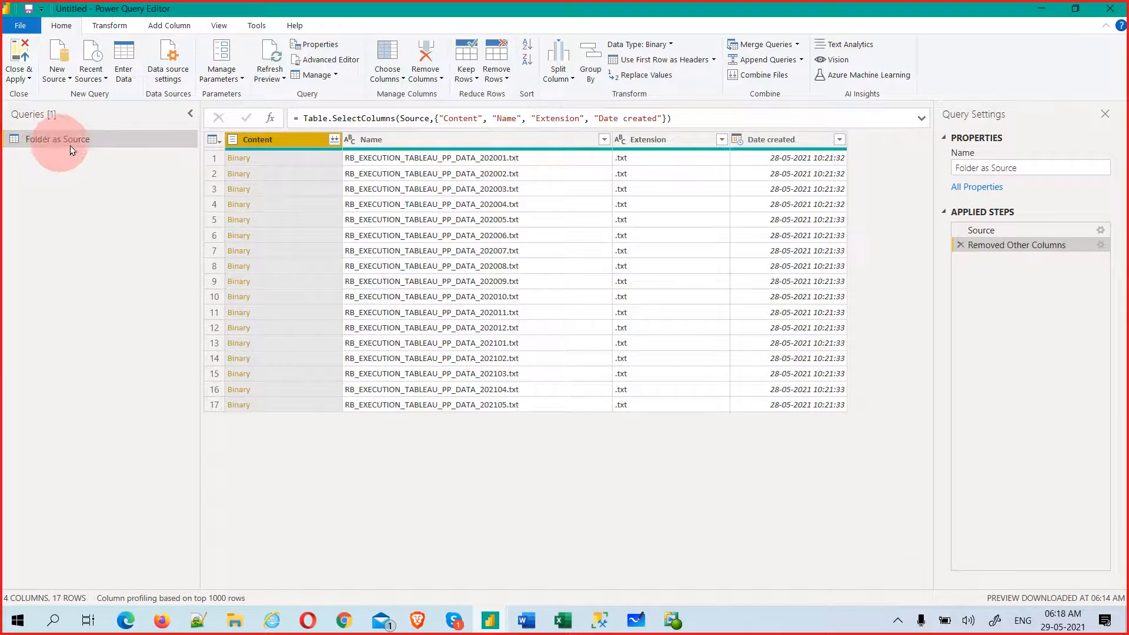
click(1015, 239)
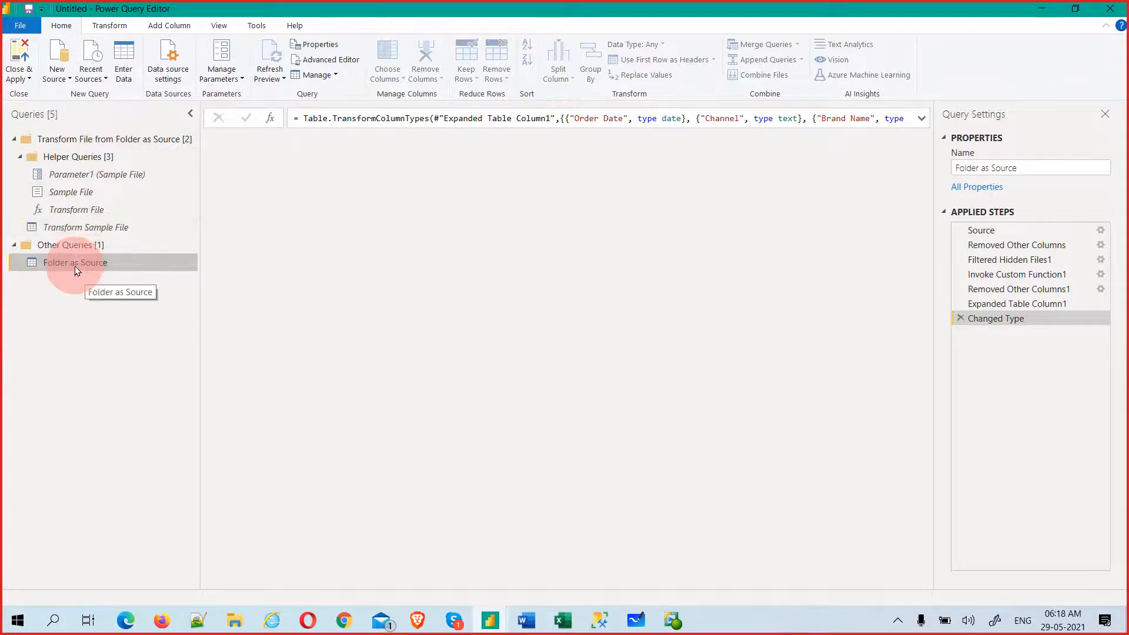
- Collapse the Transform File from Folder as Source group and display the combined Folder as Source query
click(5, 138)
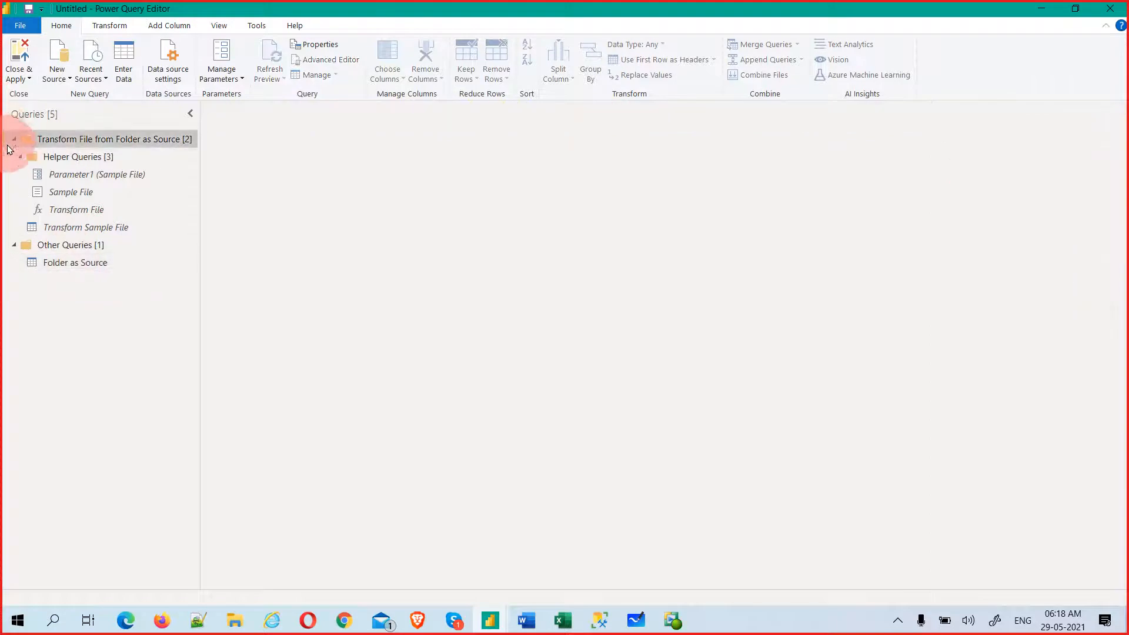
click(15, 141)
click(75, 181)
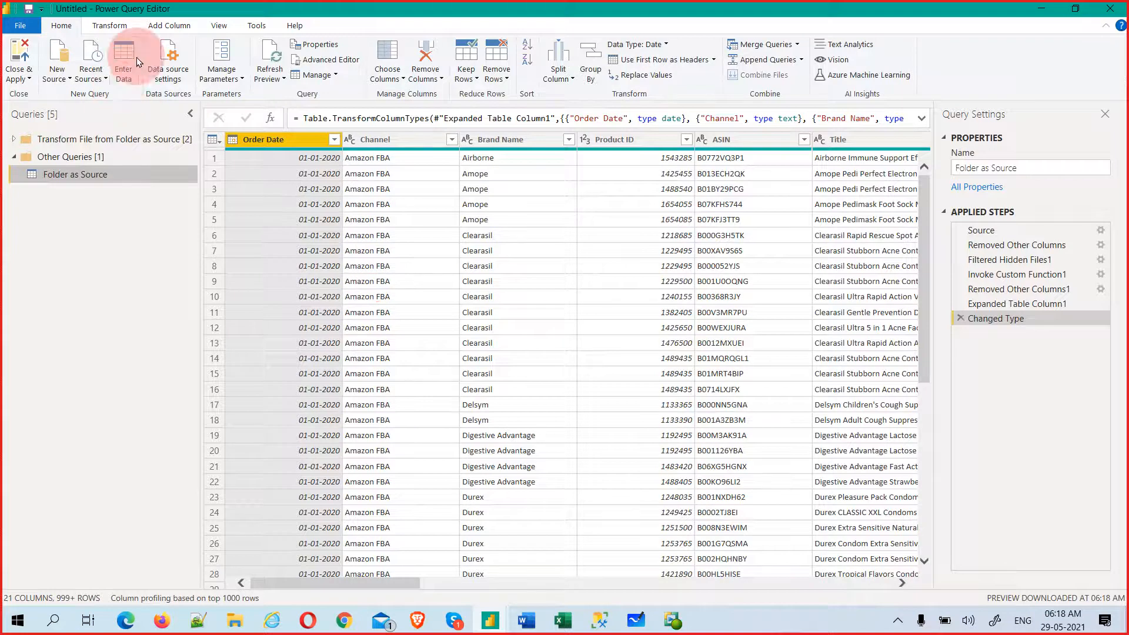
- Count the rows of the combined Folder as Source query and delete the Counted Rows step
click(104, 26)
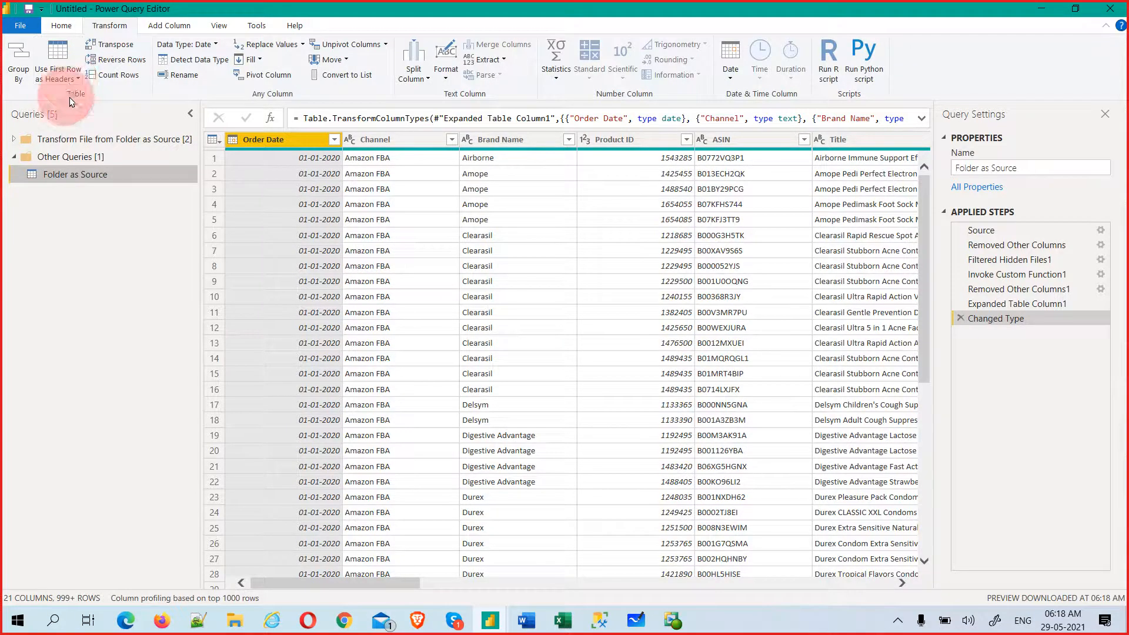
click(123, 80)
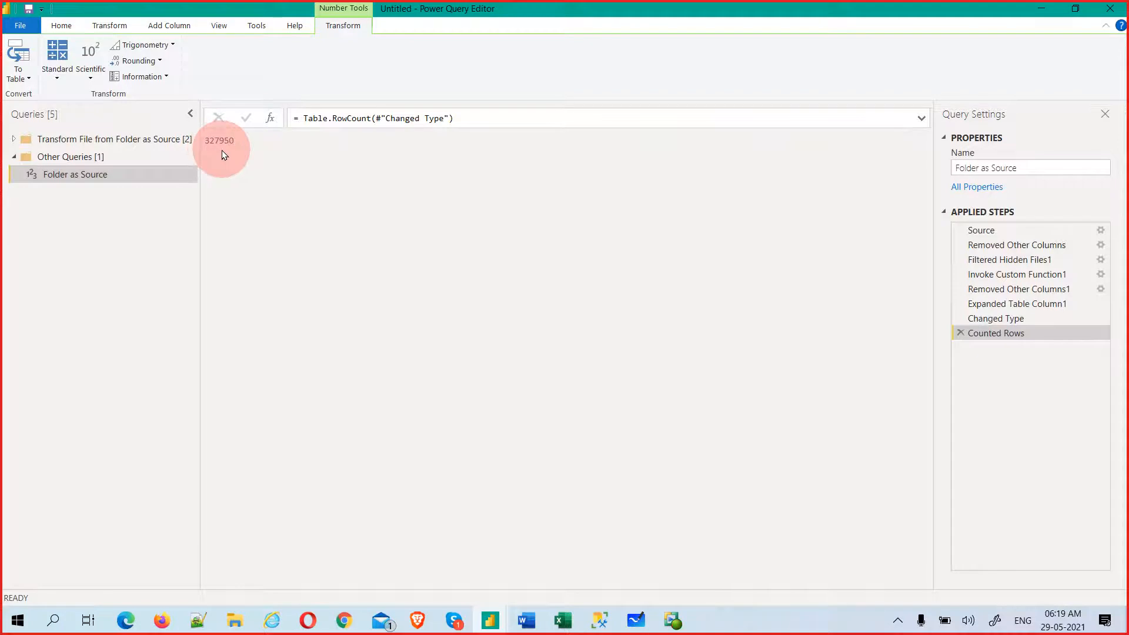
click(962, 334)
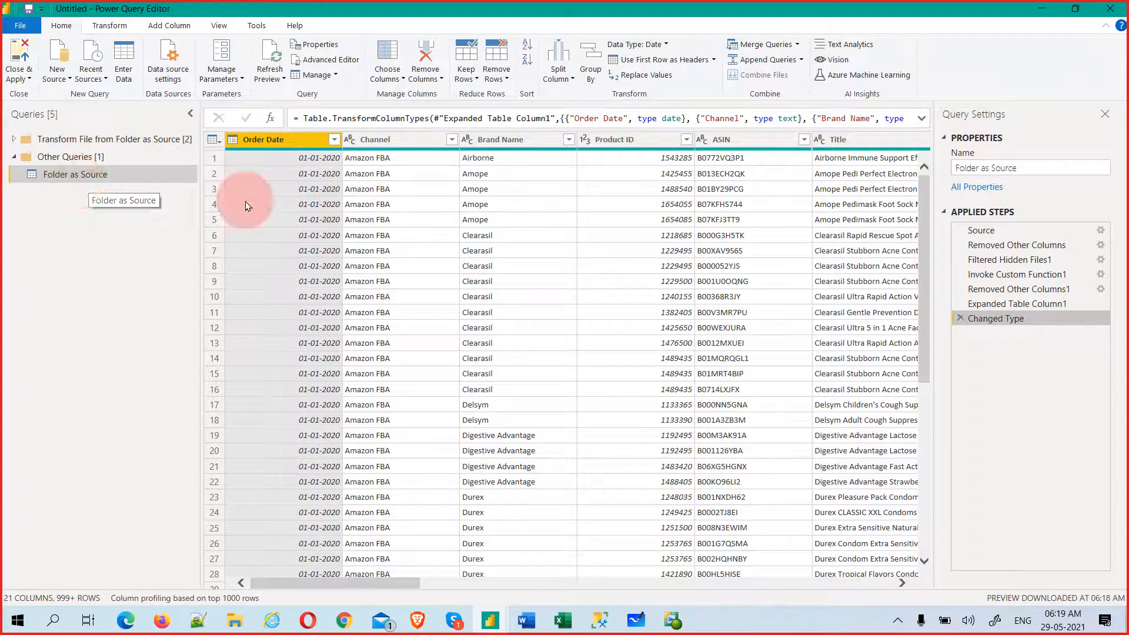
- Examine the columns of the combined table, from Order Date and Channel through Title and the order metrics to Sessions
click(18, 77)
click(65, 261)
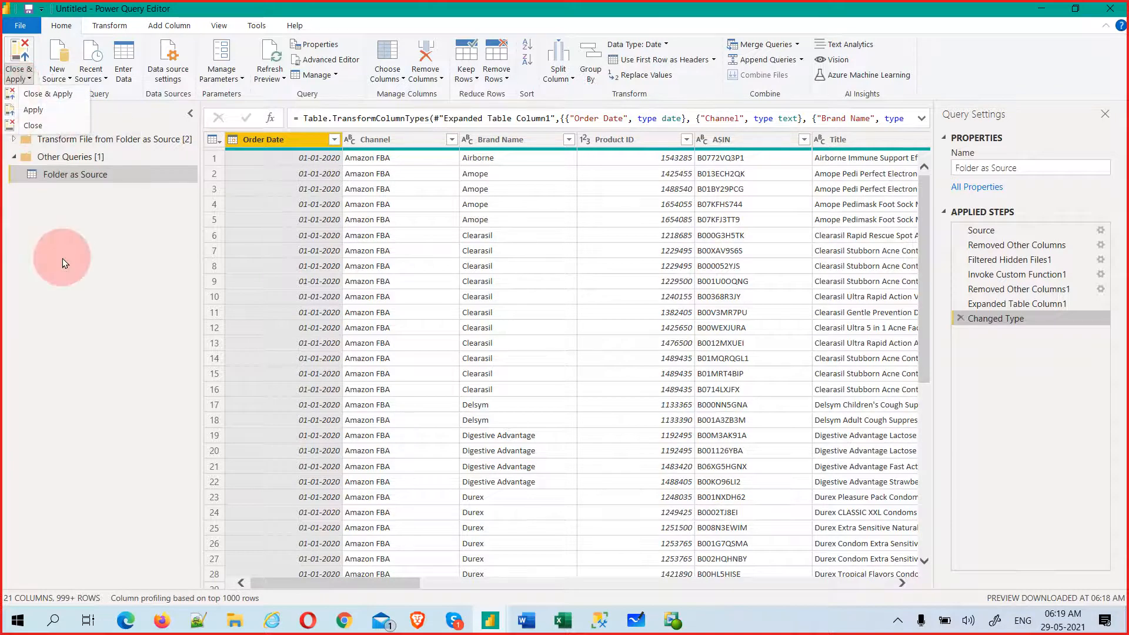
drag(381, 580, 269, 586)
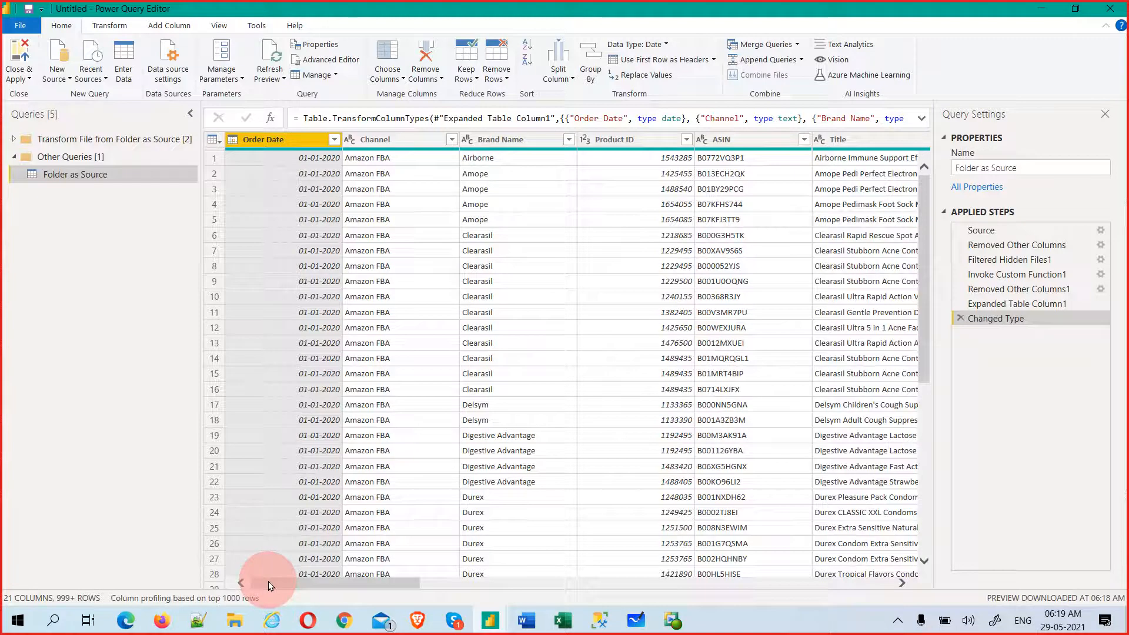
click(501, 147)
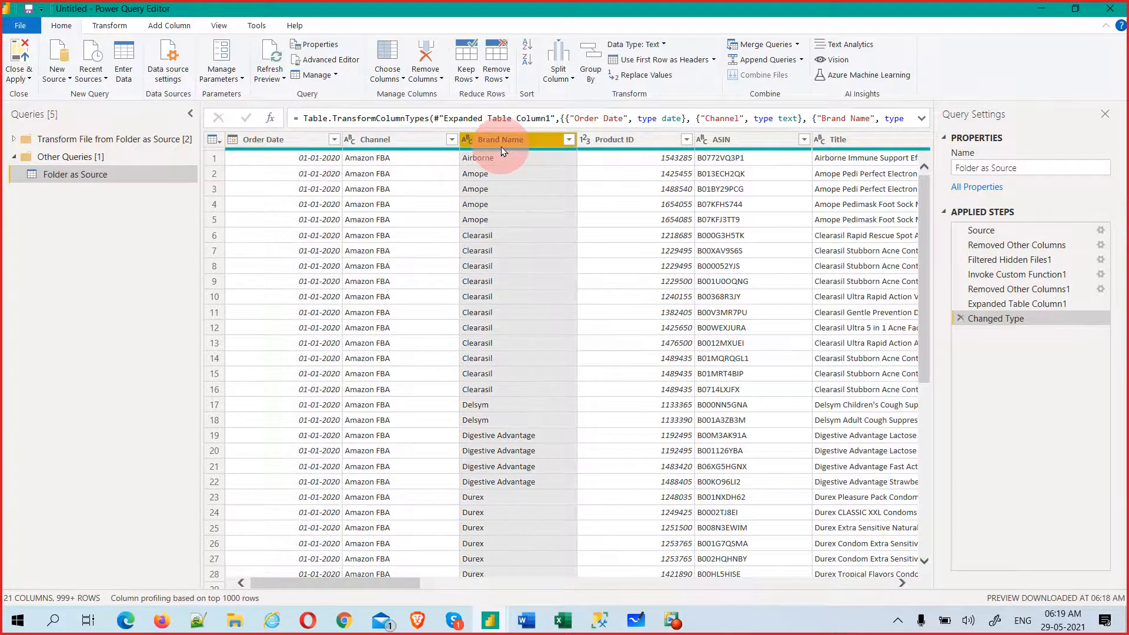
click(412, 148)
click(623, 143)
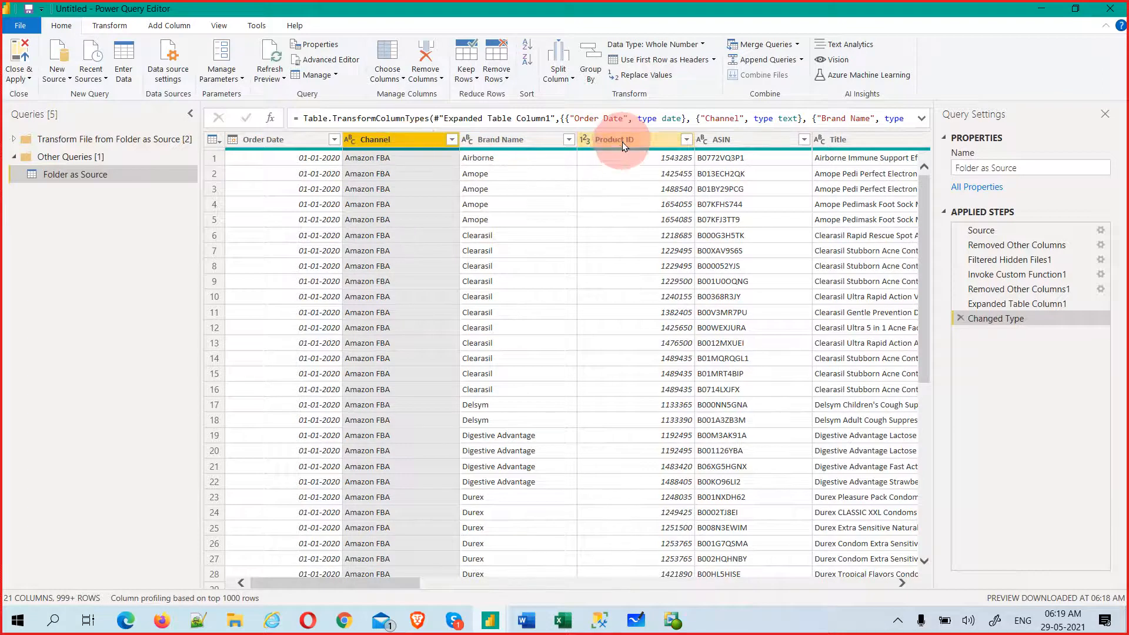
click(760, 143)
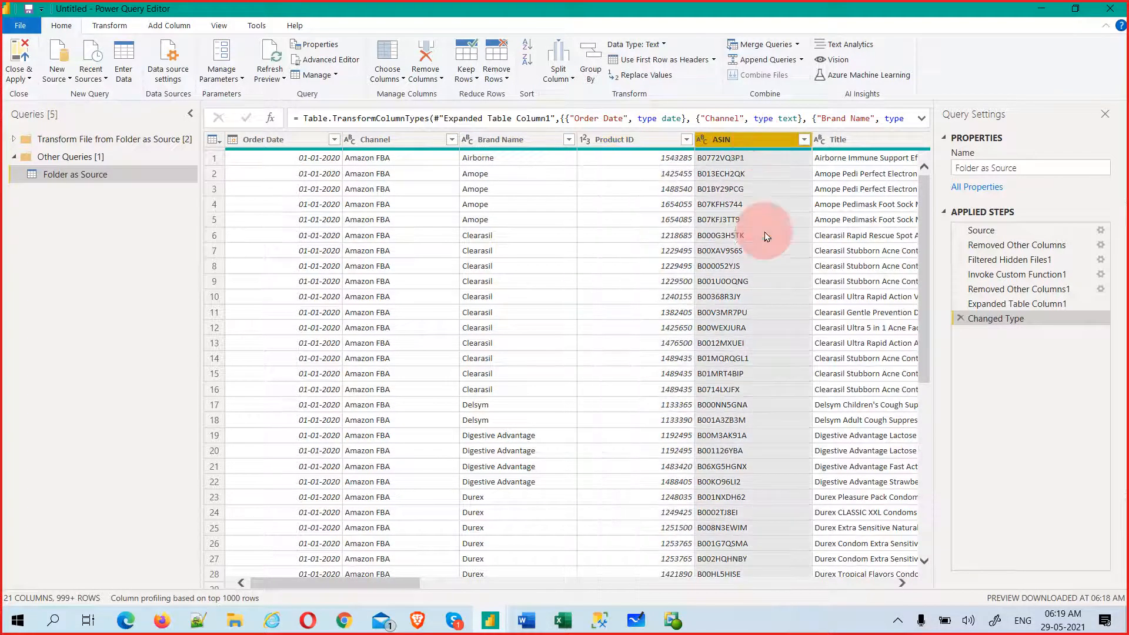
drag(377, 585, 510, 580)
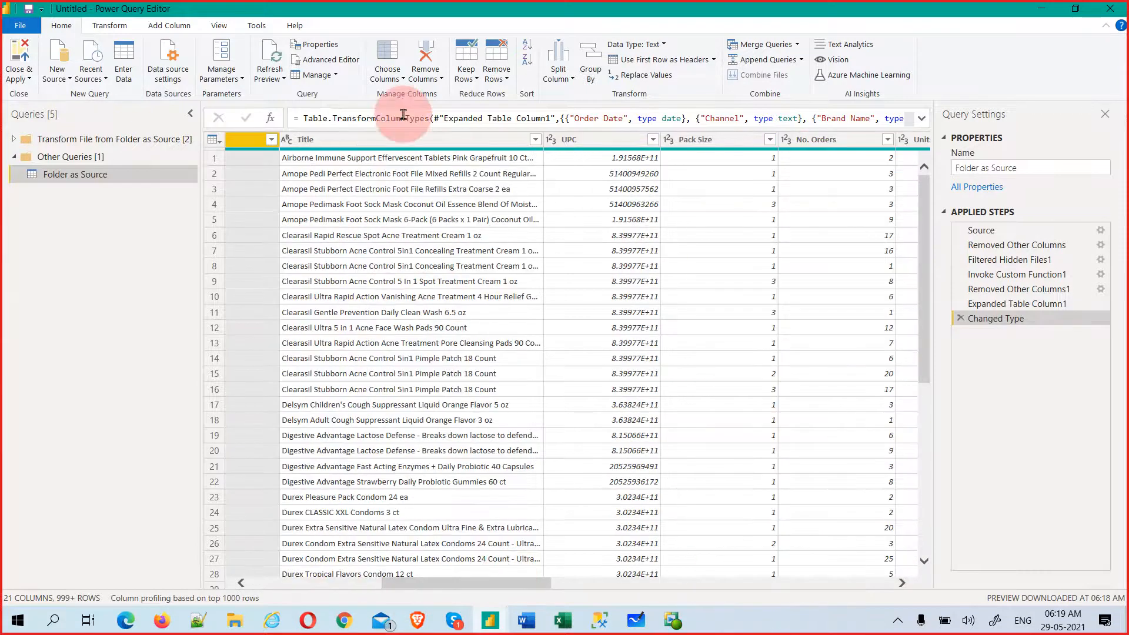
click(408, 139)
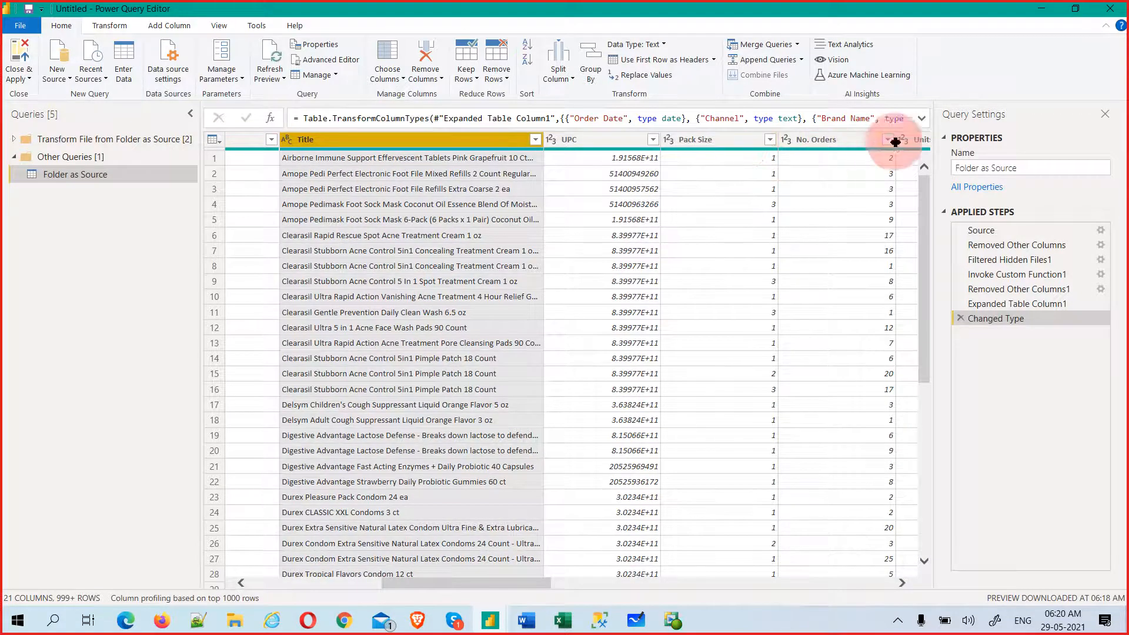
drag(508, 583, 769, 587)
click(391, 162)
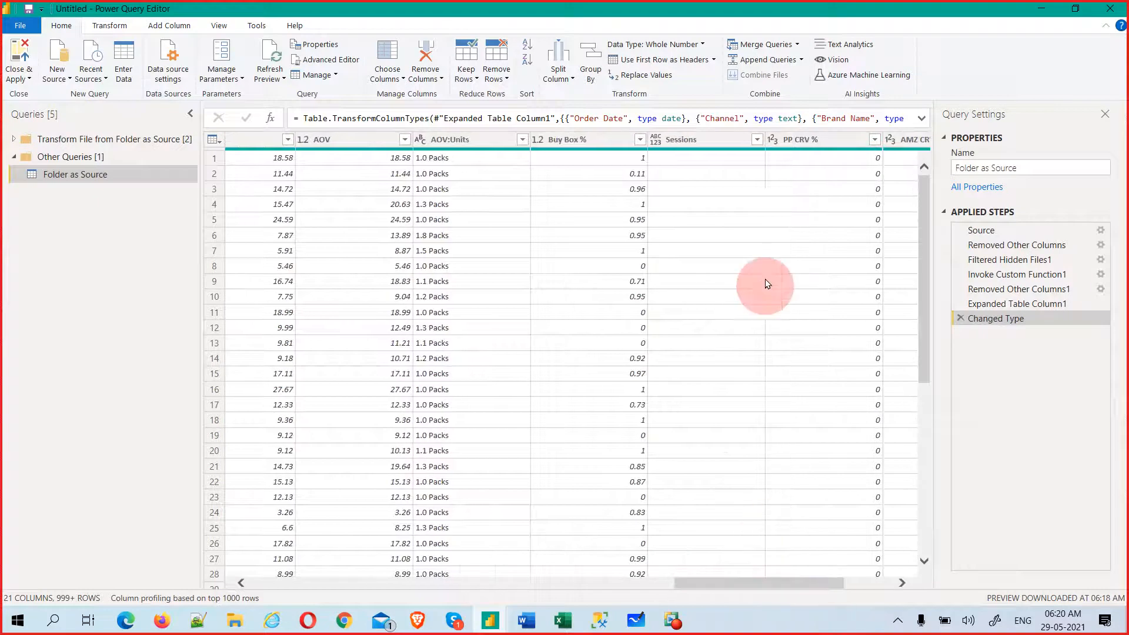
click(683, 139)
drag(771, 587, 246, 578)
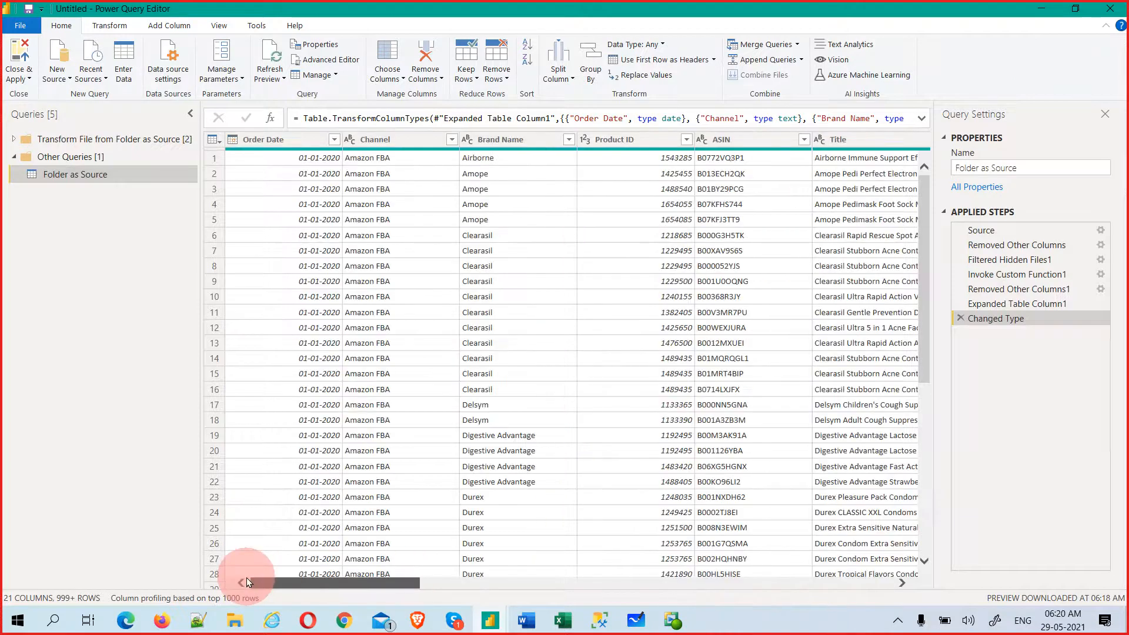
- Disable loading of the Folder as Source query and create a reference query from it named Fact
right_click(52, 177)
click(83, 254)
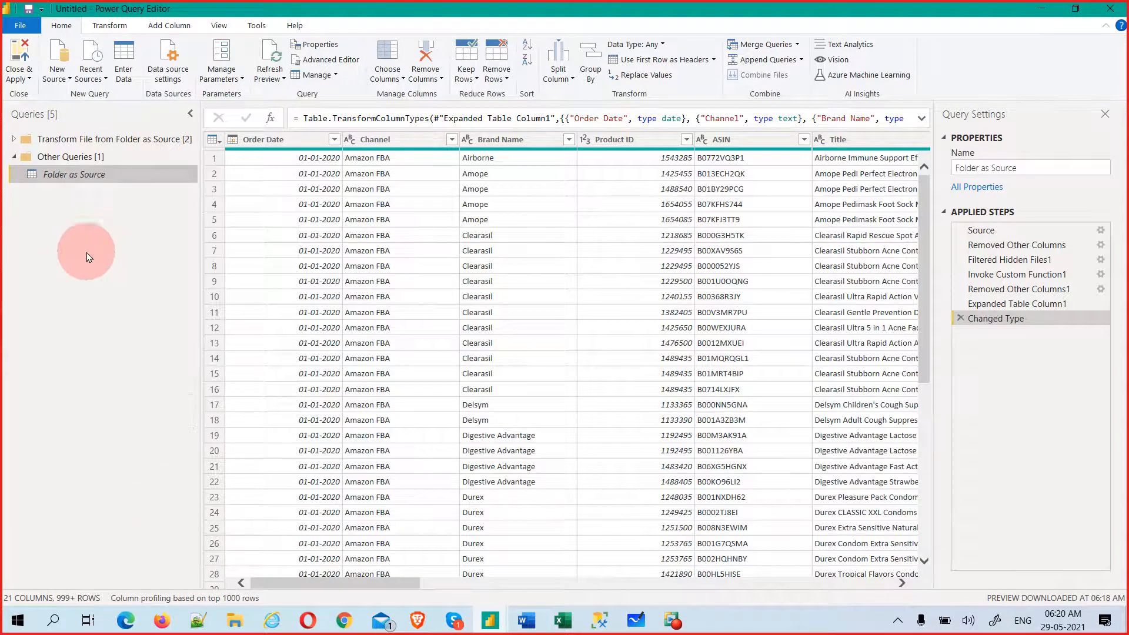
right_click(79, 169)
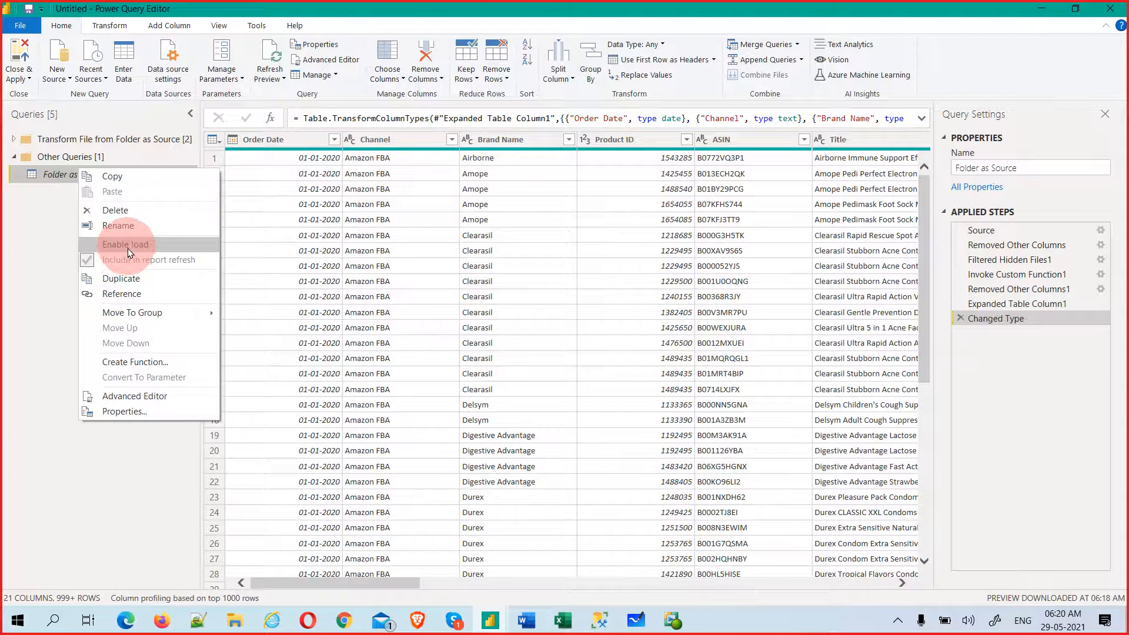
click(130, 297)
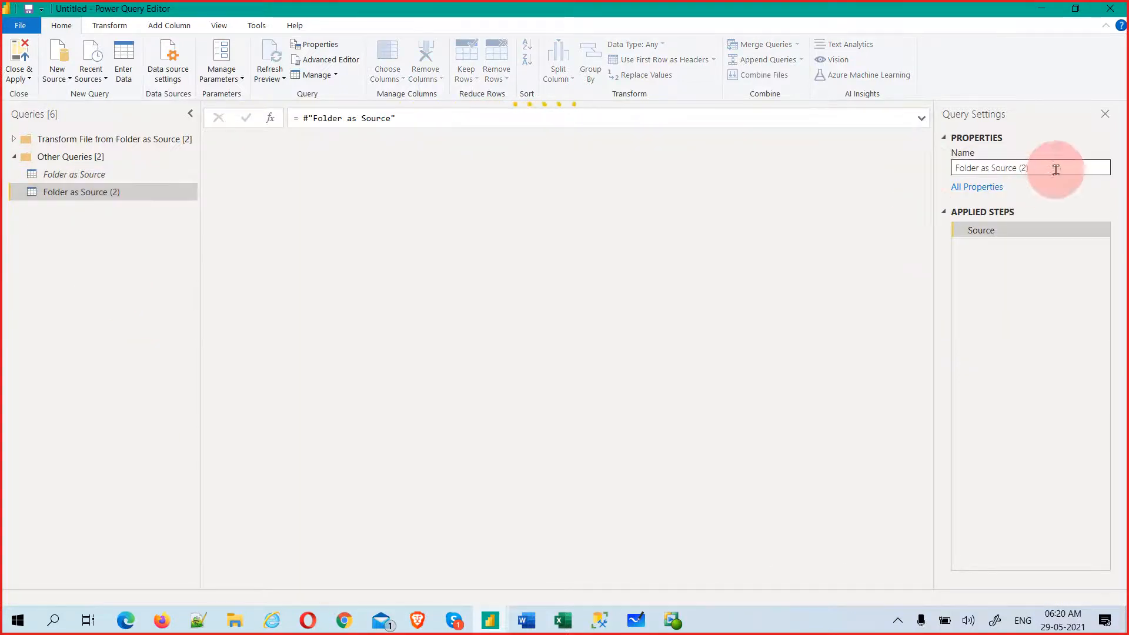
drag(1054, 169, 910, 175)
text(Fact)
key(Return)
- Create a second reference query from Folder as Source and name it Dim
right_click(92, 175)
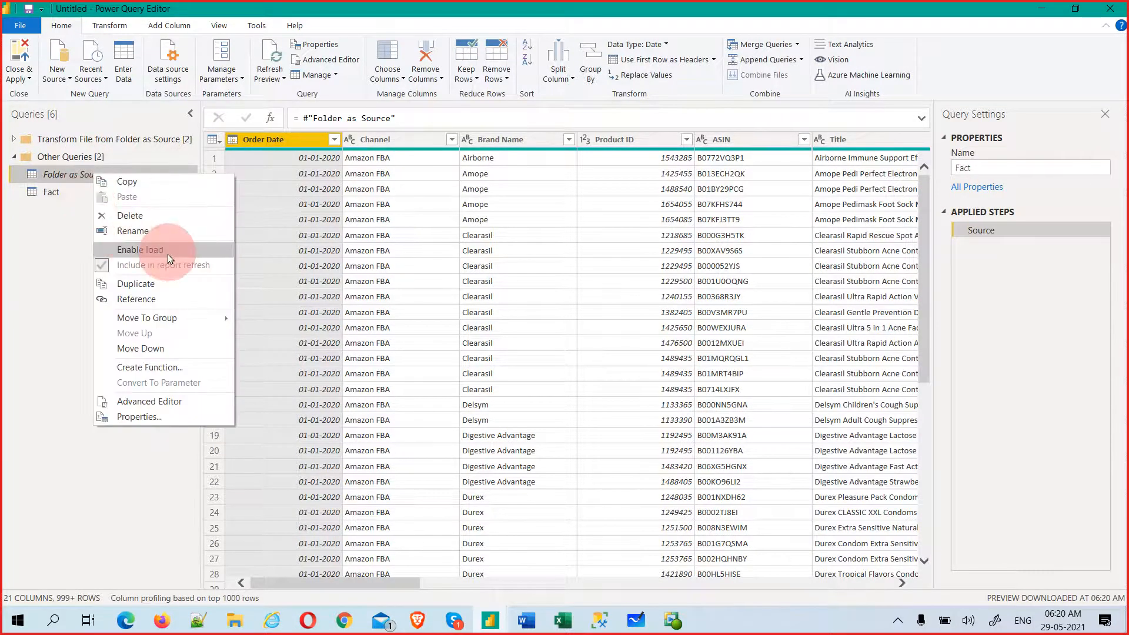
click(270, 283)
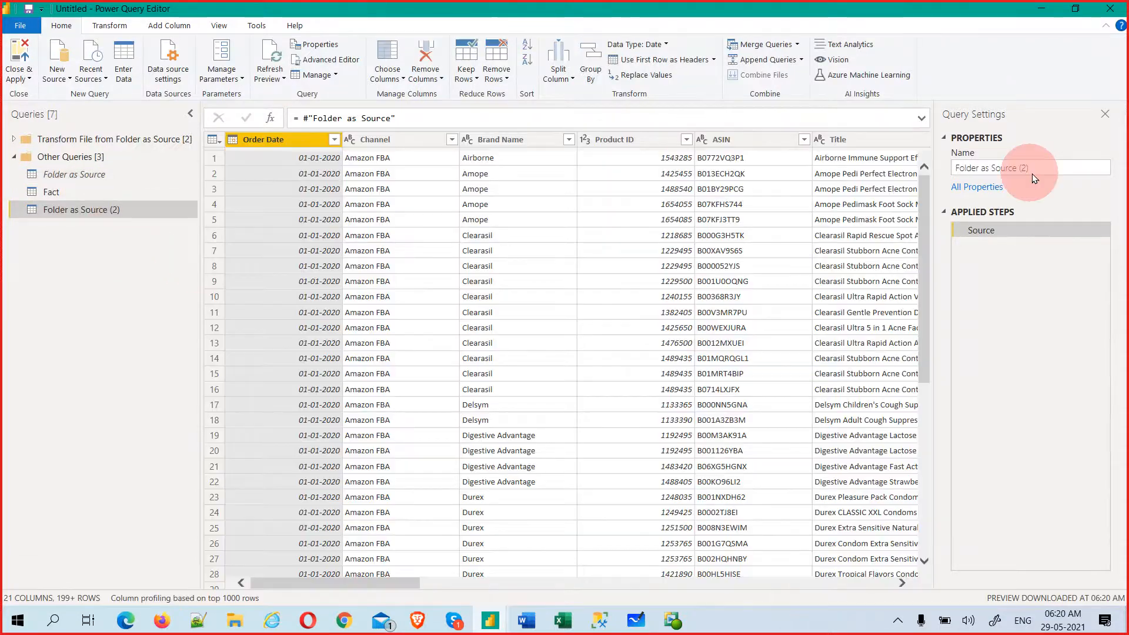
drag(1042, 168, 926, 185)
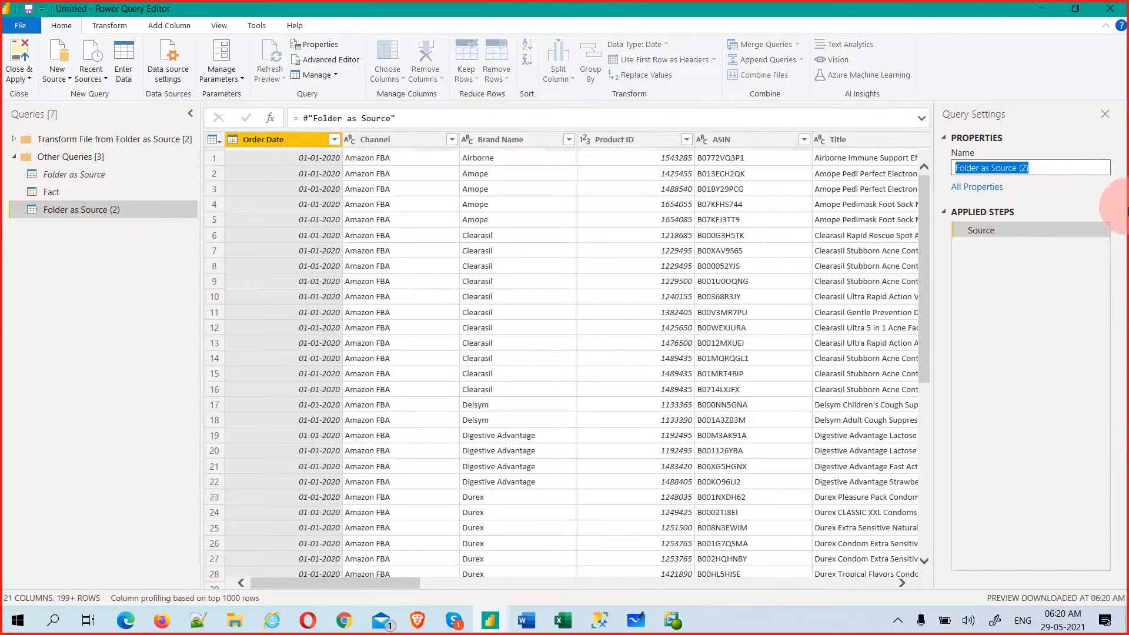
text(Dim)
key(Return)
click(965, 229)
click(48, 117)
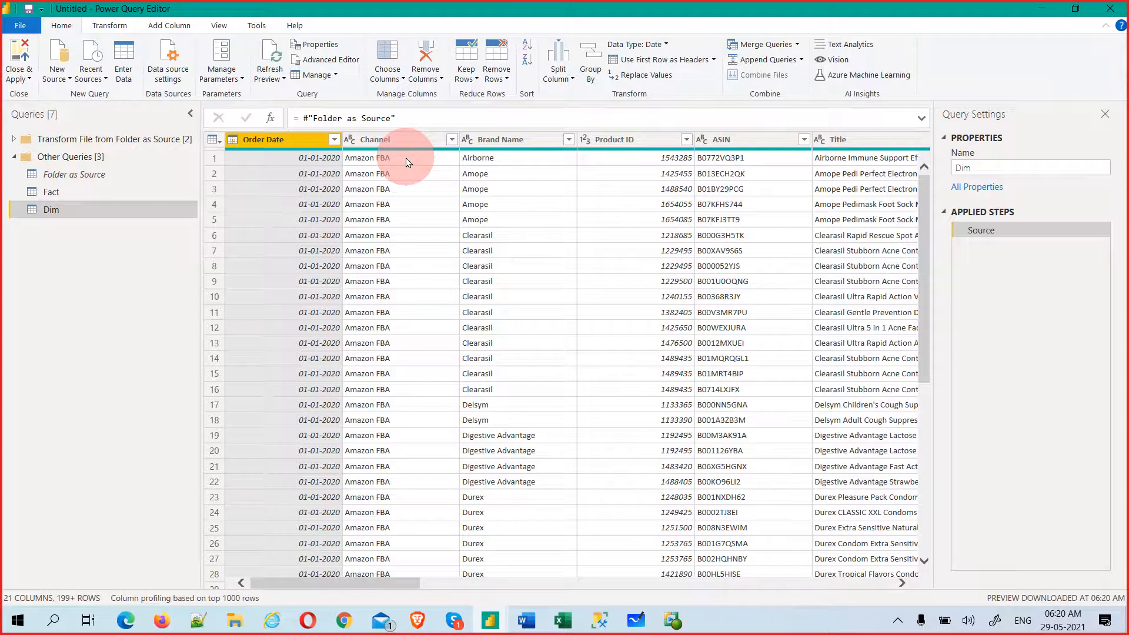
- Review the filter values of the Channel column in the Dim query without applying a filter
click(451, 139)
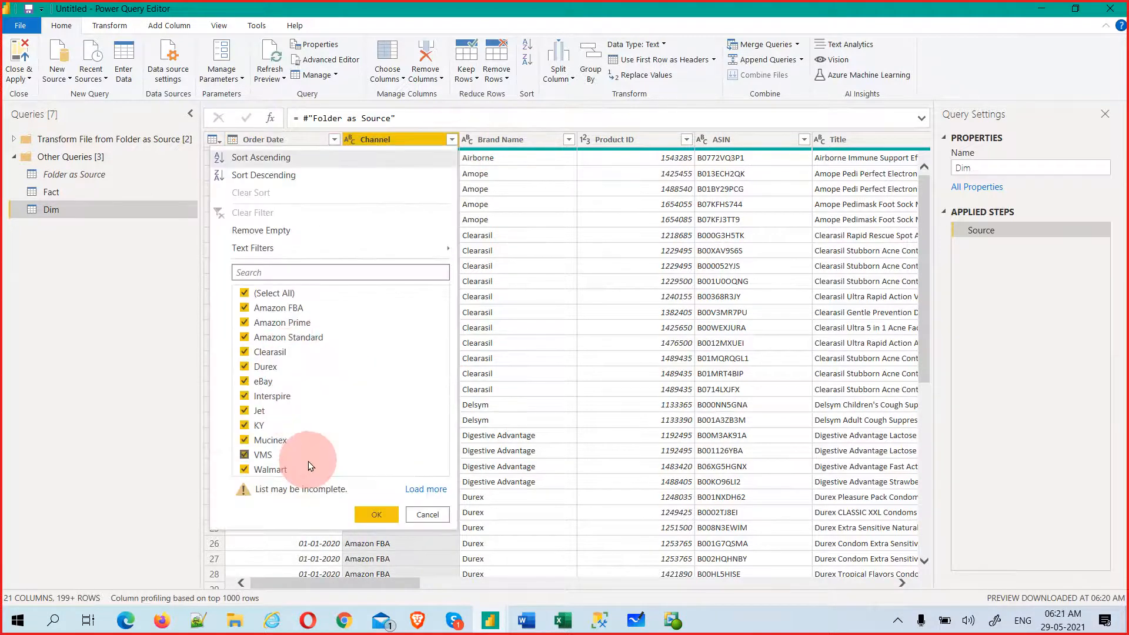
click(437, 513)
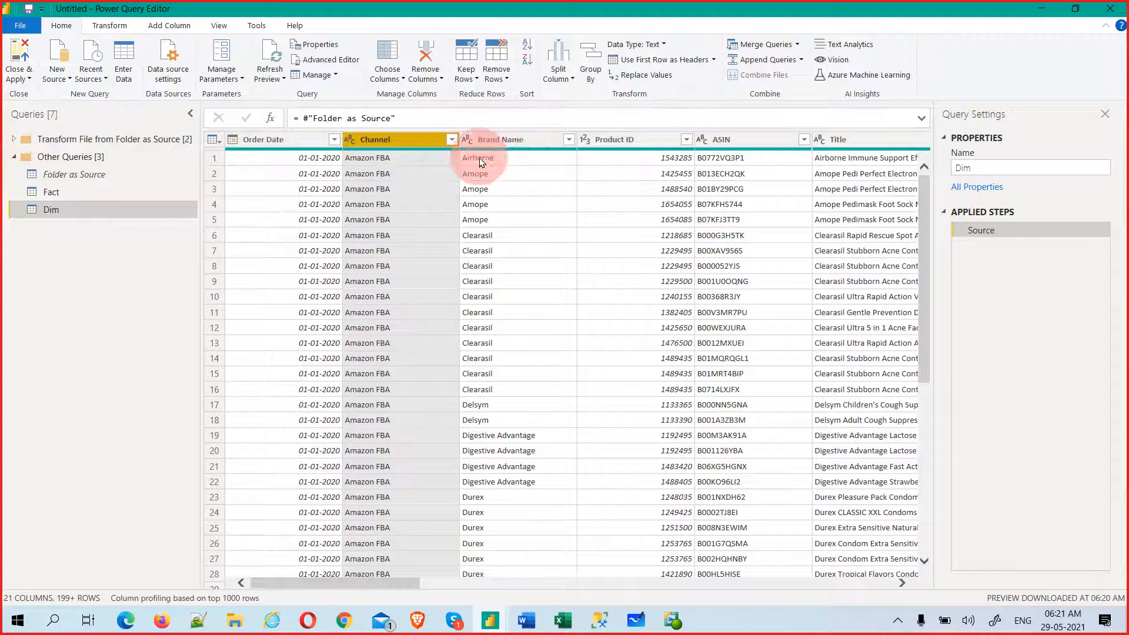
- Keep only the Channel, Brand Name, Product ID, Title, ASIN and Sessions columns in the Dim query and remove all other columns
ctrl+click(504, 140)
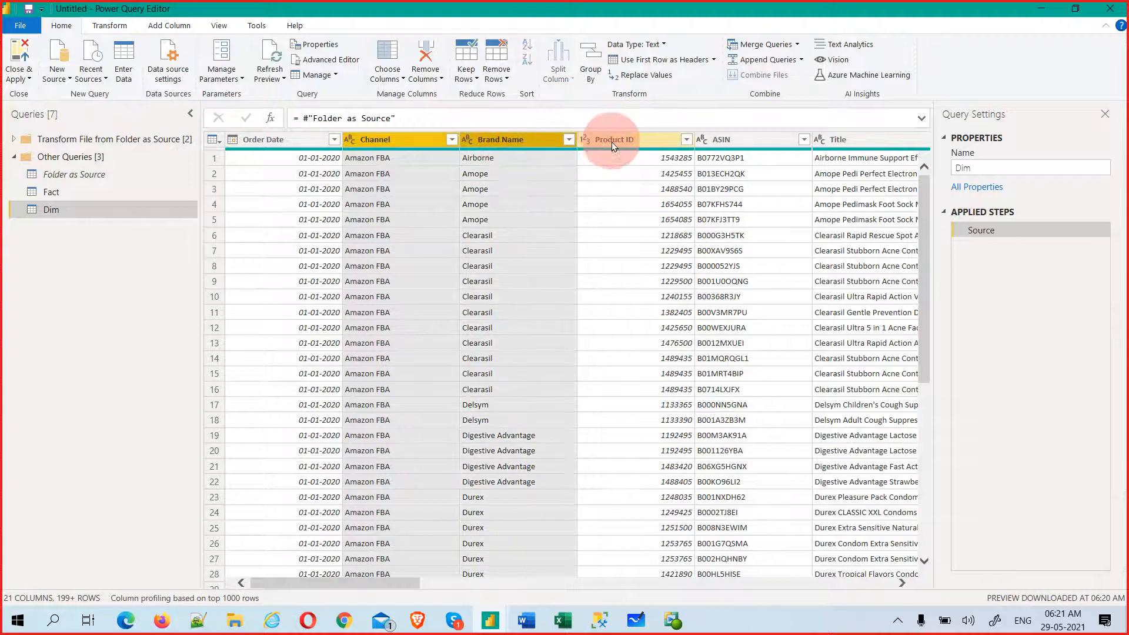
ctrl+click(612, 142)
ctrl+click(774, 140)
ctrl+click(838, 140)
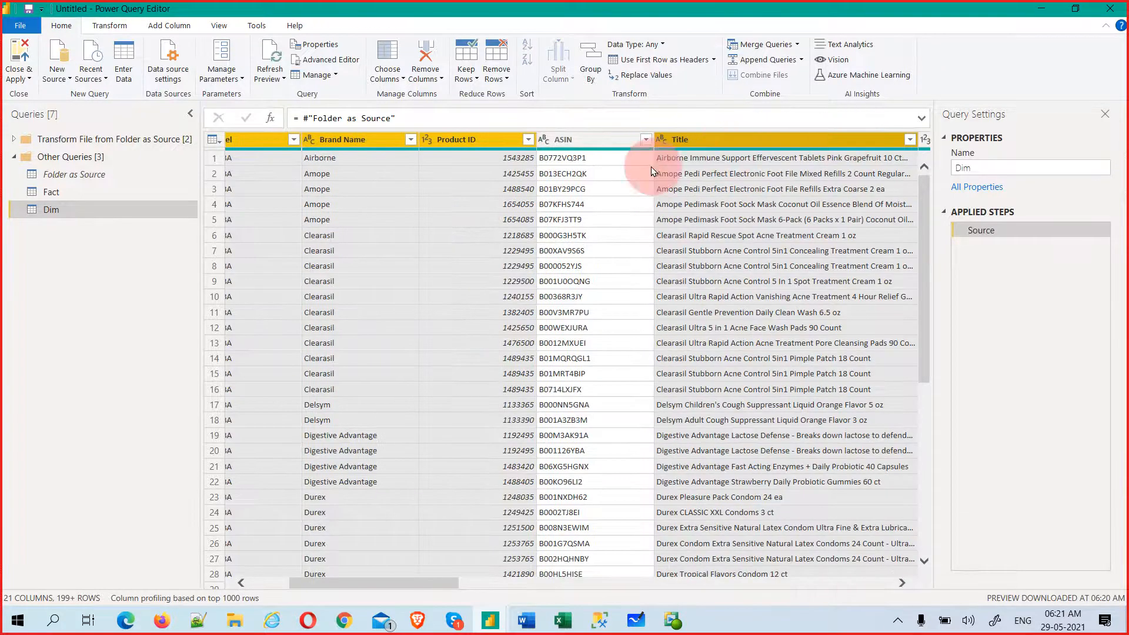
ctrl+click(605, 142)
mouse_move(387, 584)
mouse_down()
mouse_move(570, 595)
mouse_move(583, 584)
mouse_move(771, 582)
mouse_up()
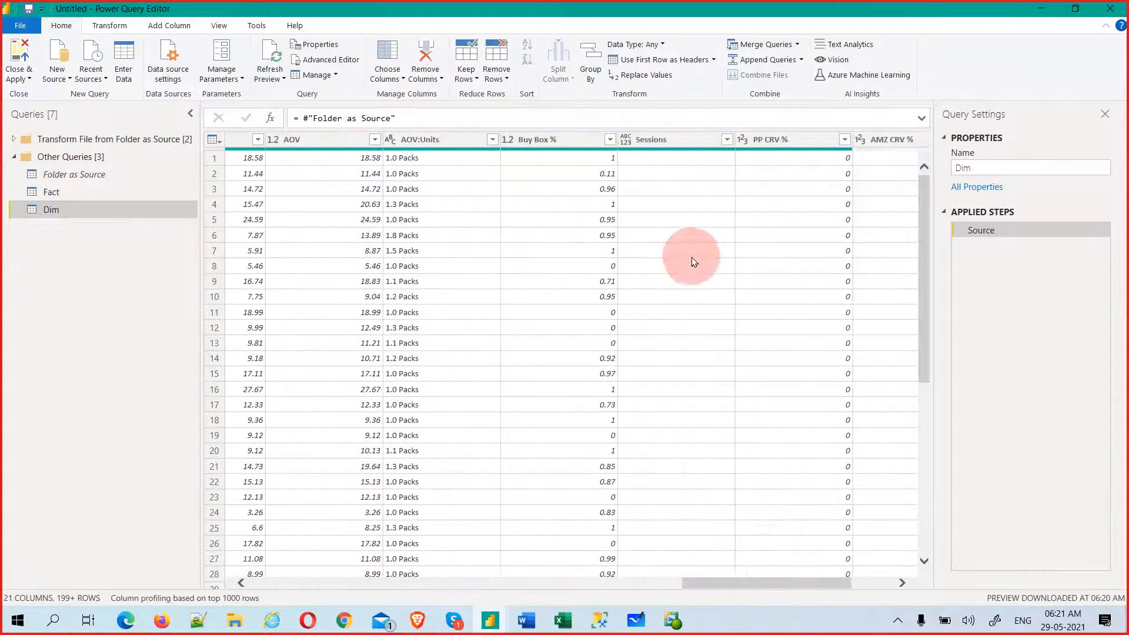
click(668, 145)
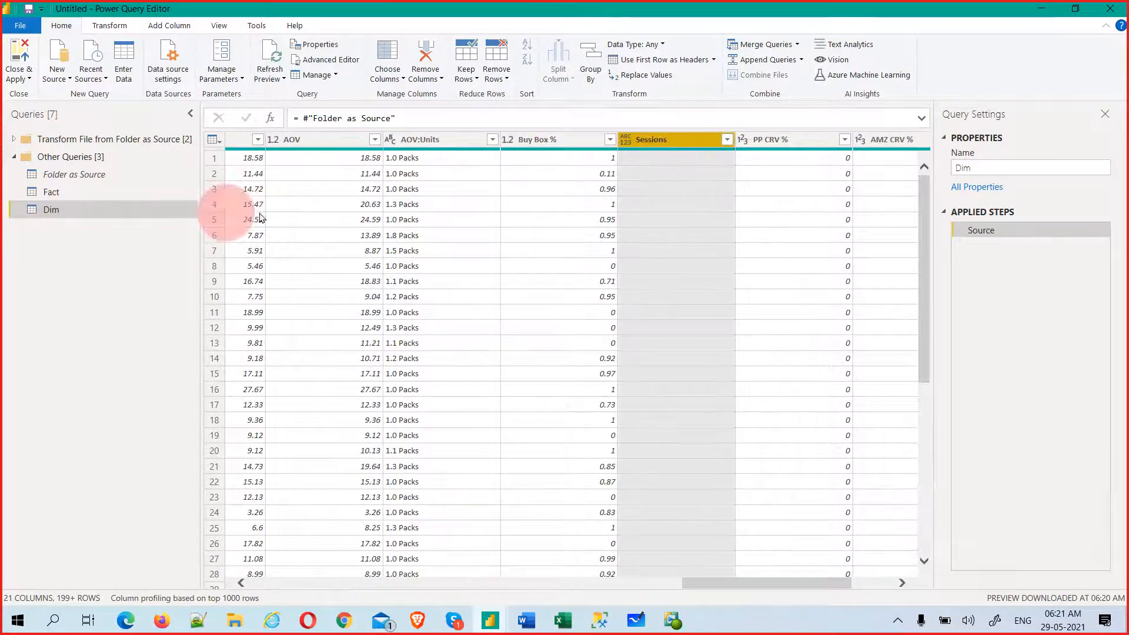
right_click(652, 148)
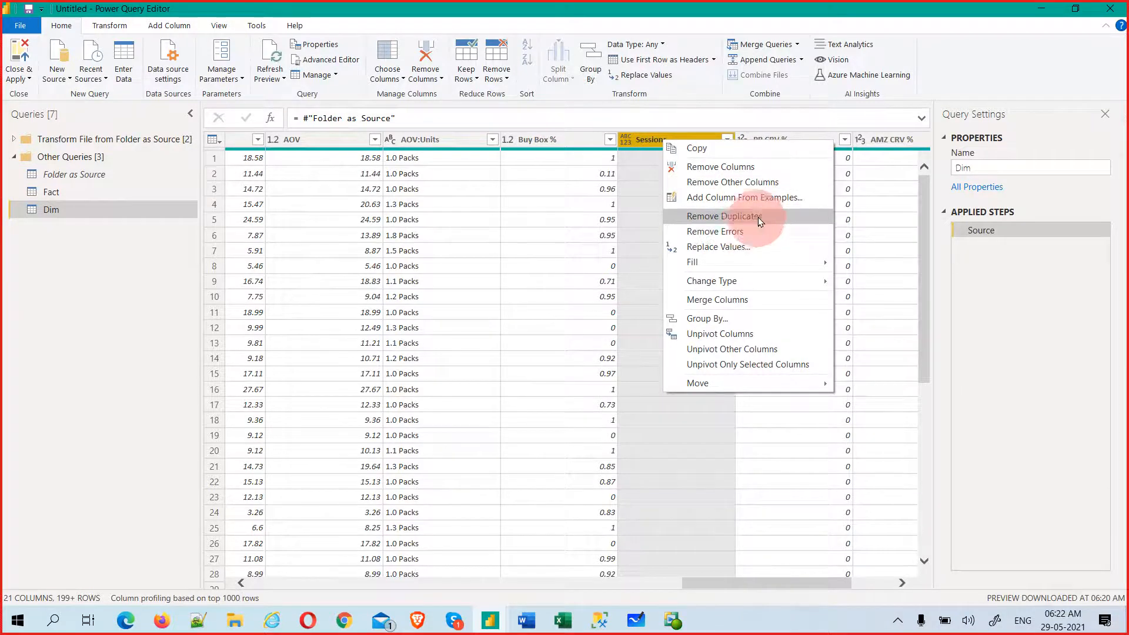
click(767, 182)
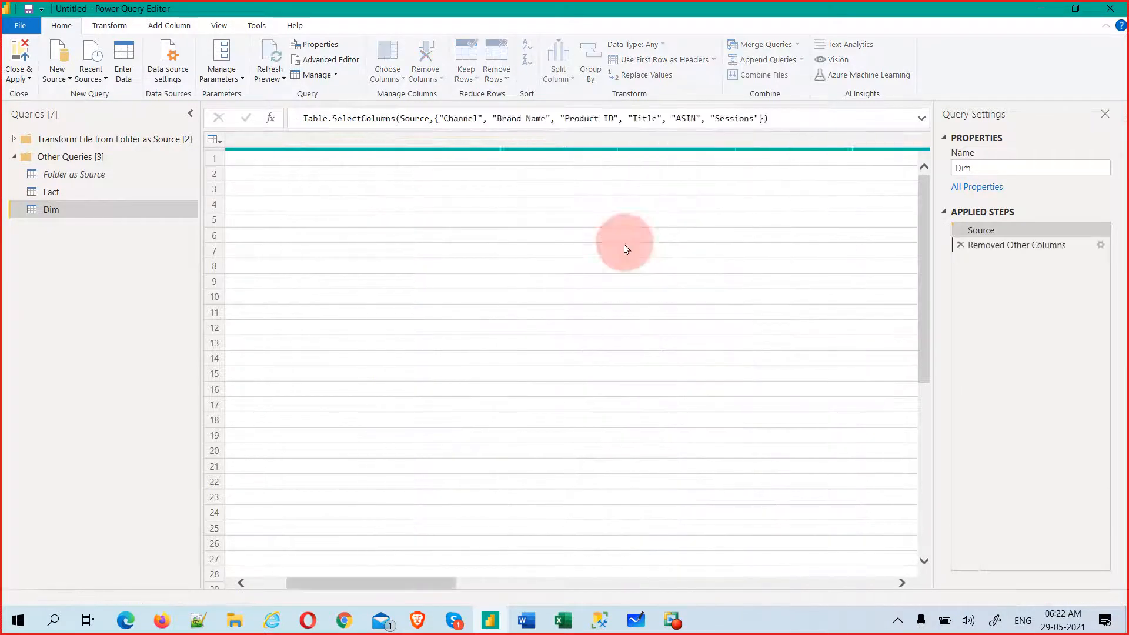
- Remove duplicate rows across the whole Dim table
drag(389, 577, 220, 581)
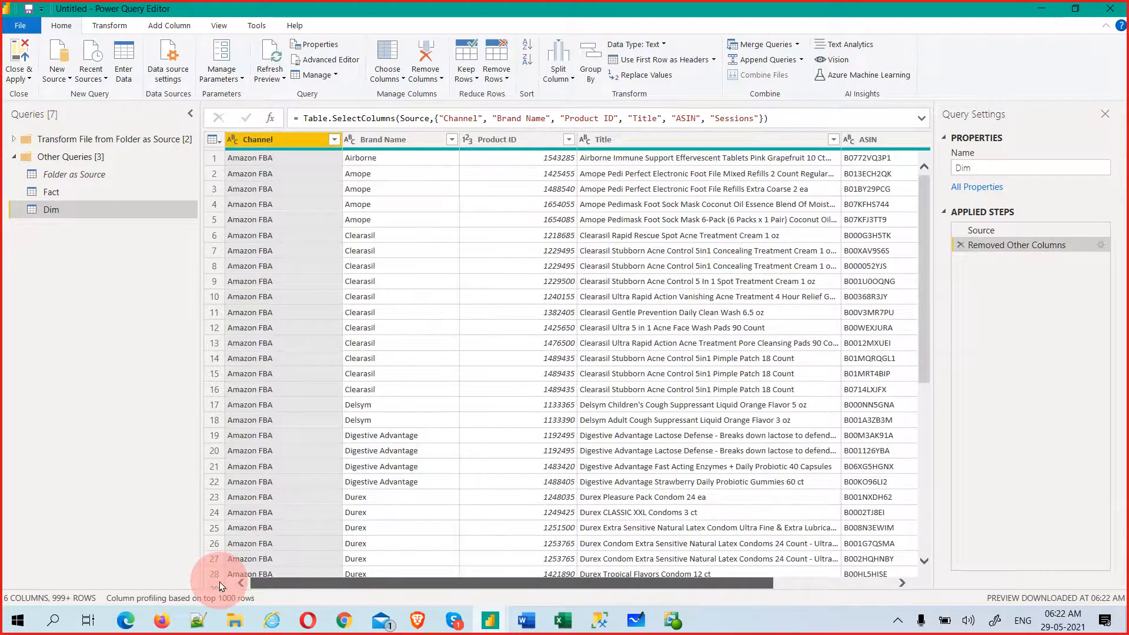
click(217, 139)
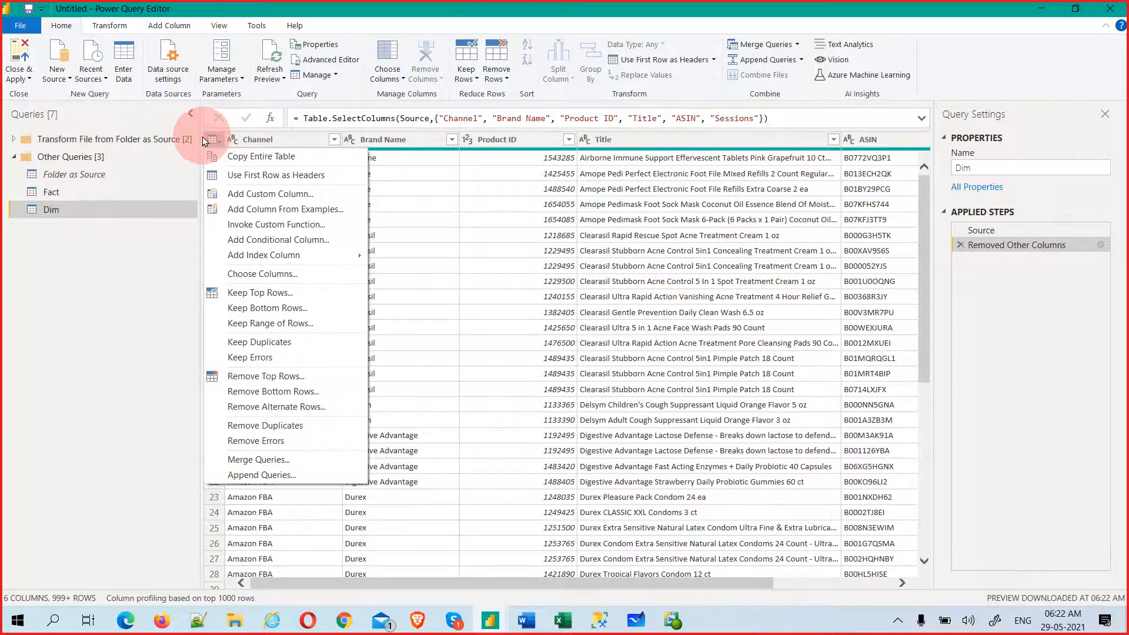
mouse_move(315, 255)
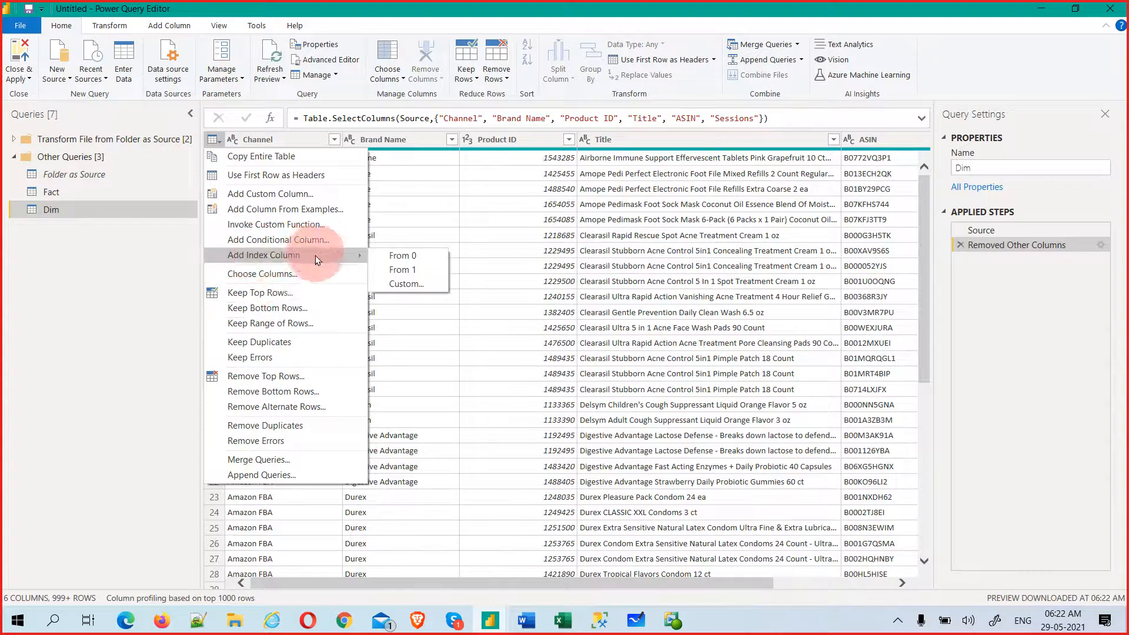
click(303, 426)
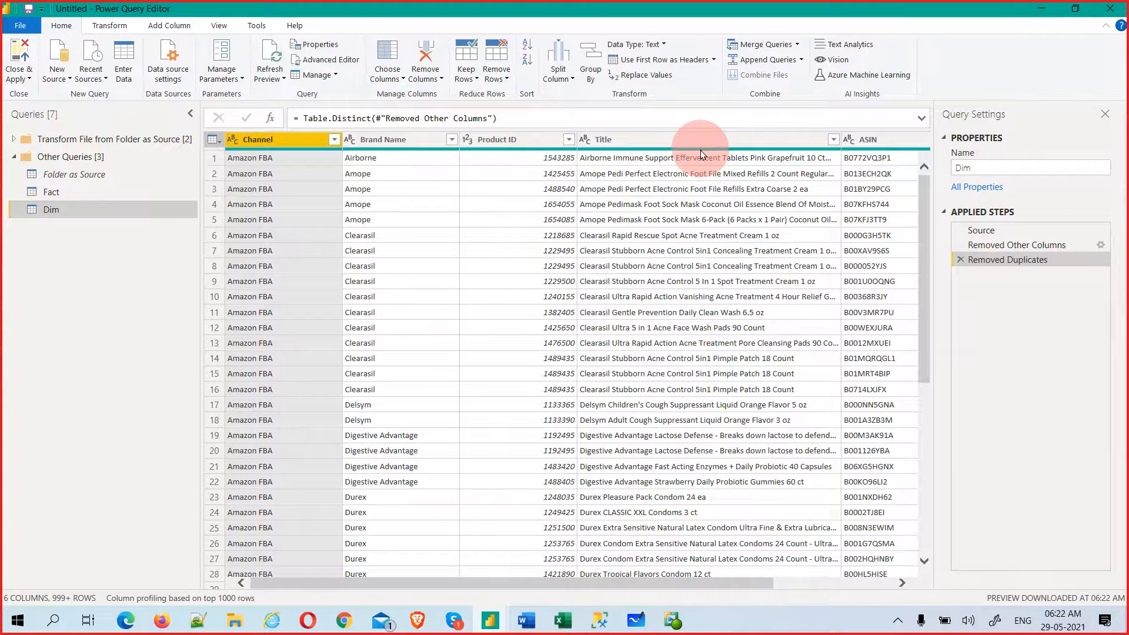
- Examine the deduplicated Dim rows for their Channel, Brand Name, Product ID and Title combinations
scroll(714, 321, down, 20)
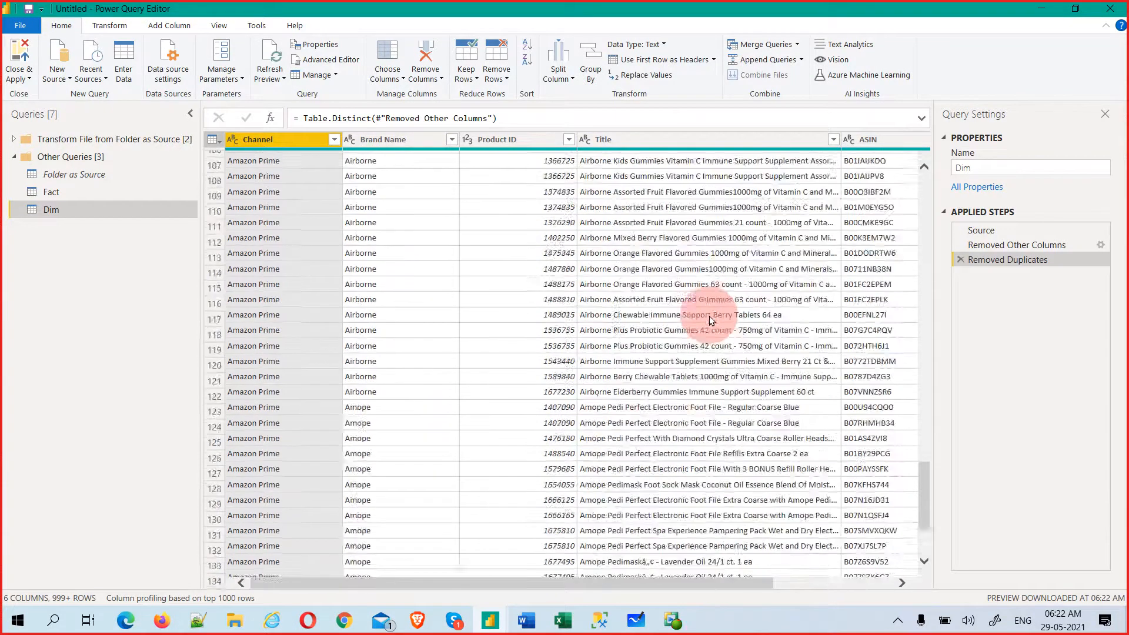
scroll(709, 315, down, 5)
scroll(713, 294, up, 10)
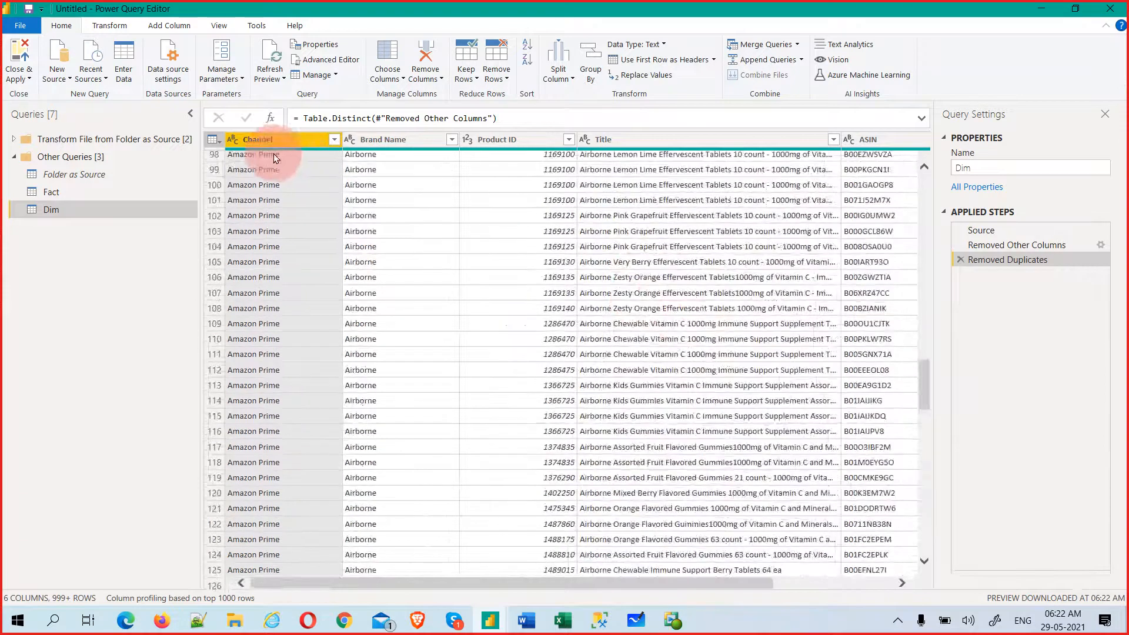
mouse_move(397, 152)
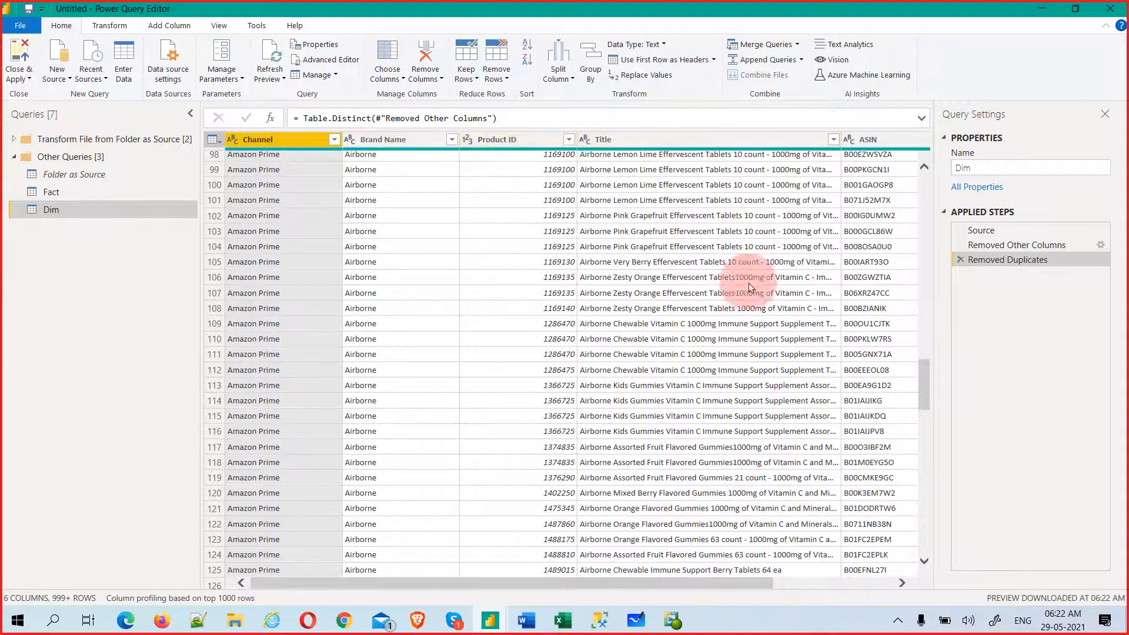
scroll(724, 298, up, 10)
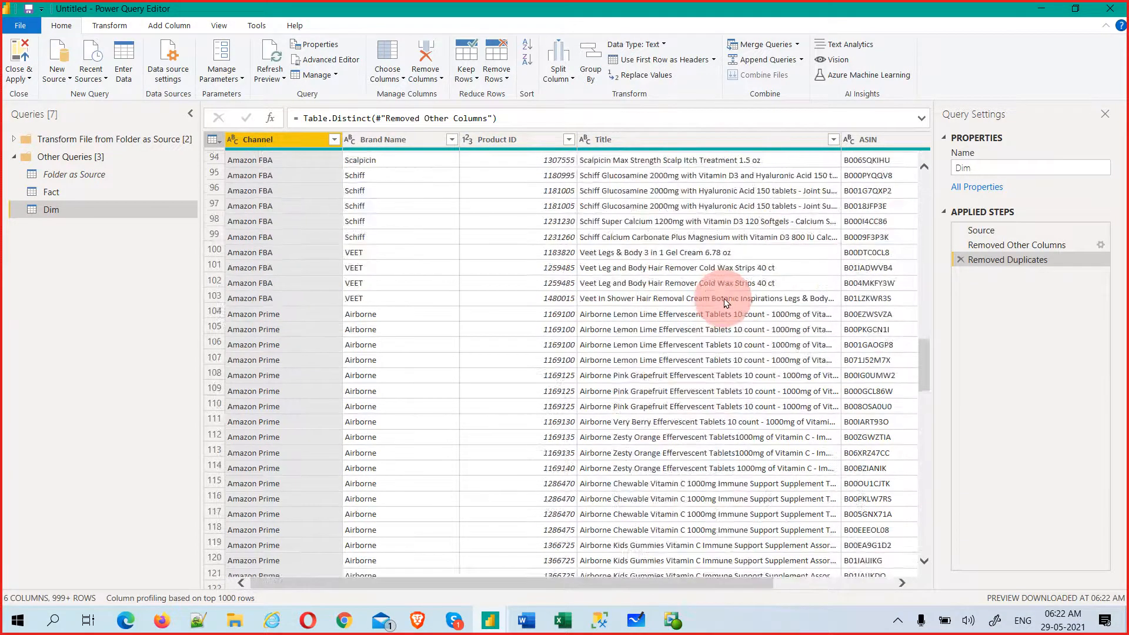
scroll(725, 291, up, 10)
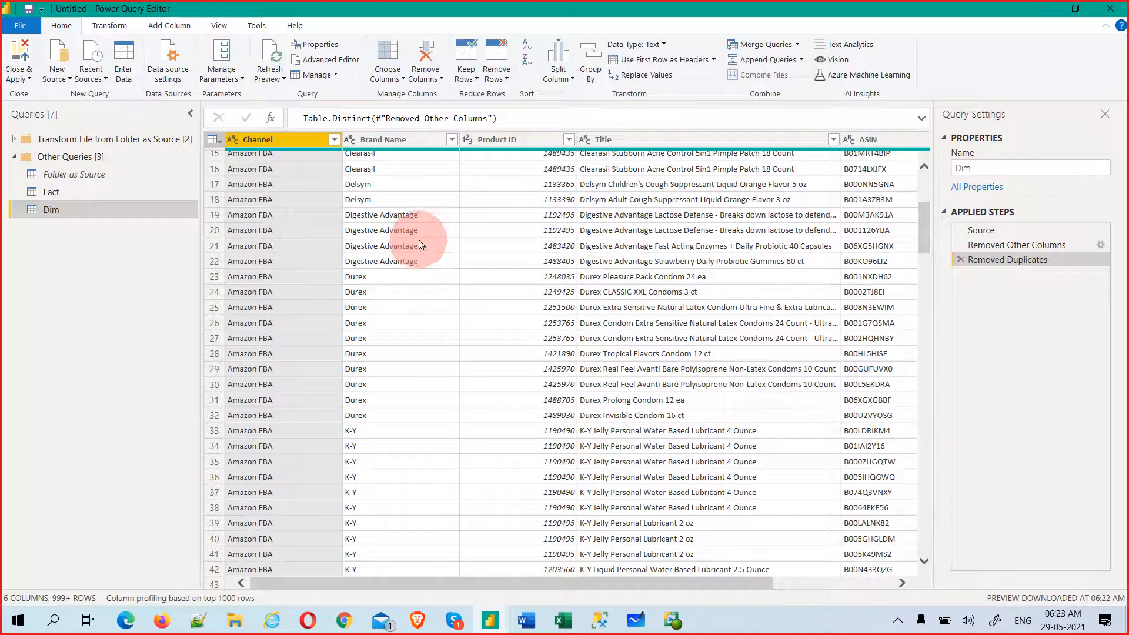
- Return to the Fact query and apply the pending query changes to load Fact and Dim into the report
click(104, 197)
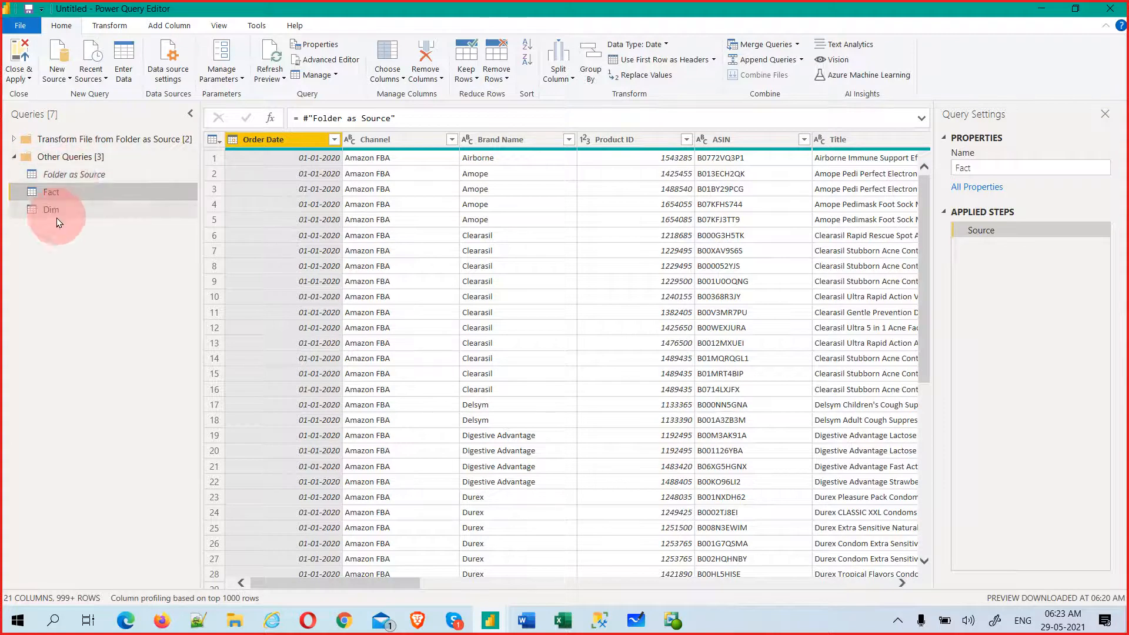
click(20, 86)
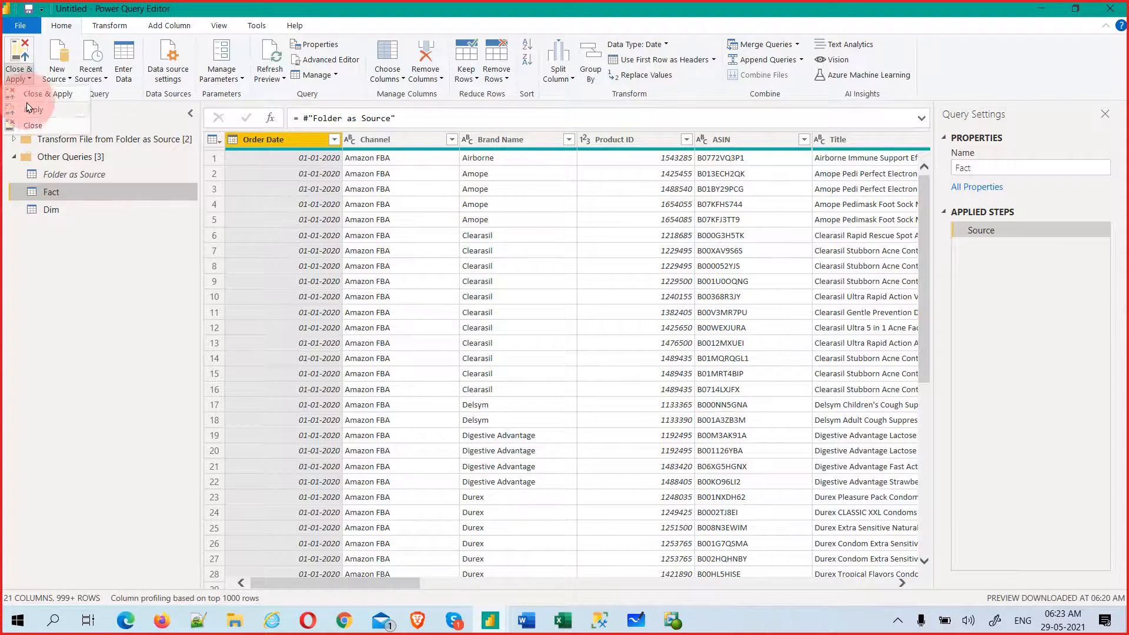
click(55, 115)
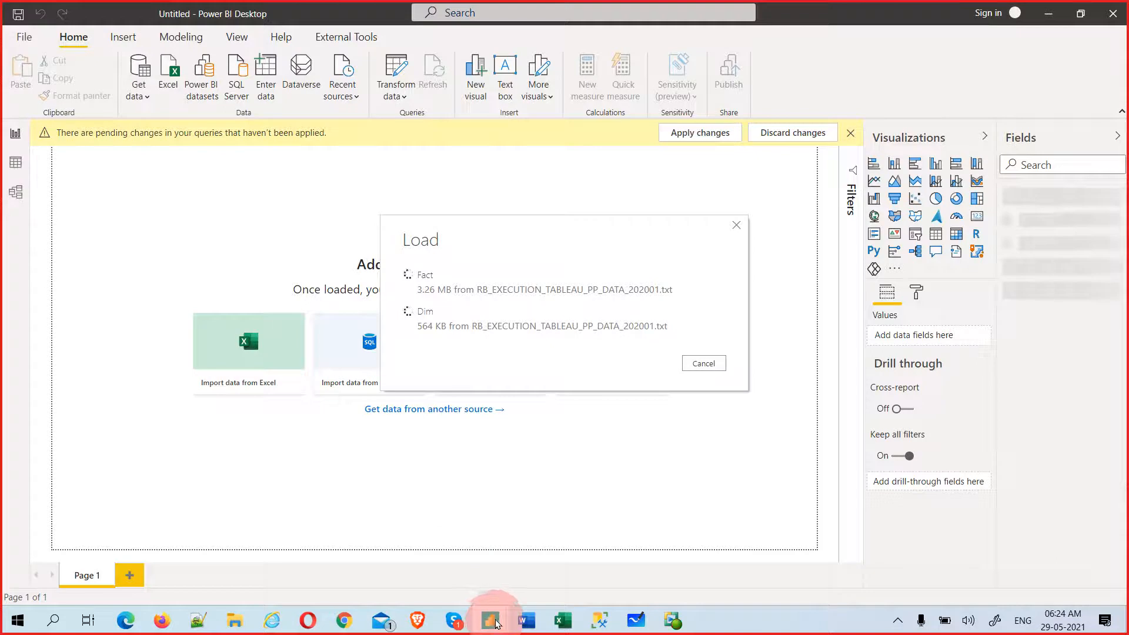
- Launch a second Power BI Desktop window while the Fact and Dim tables load
mouse_move(494, 622)
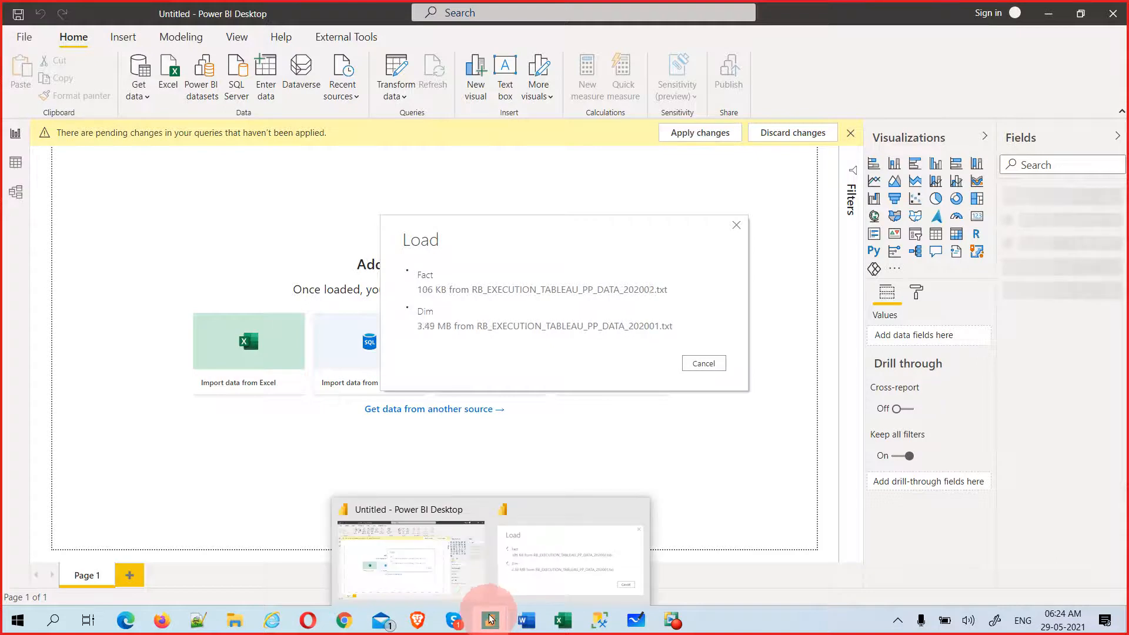
right_click(490, 619)
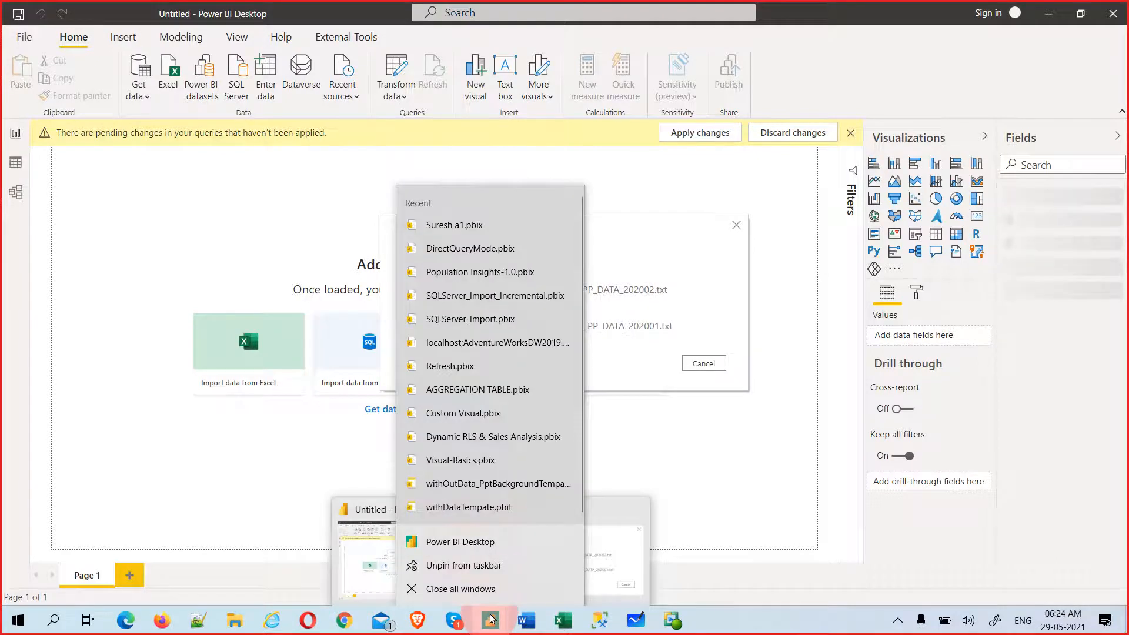
click(770, 492)
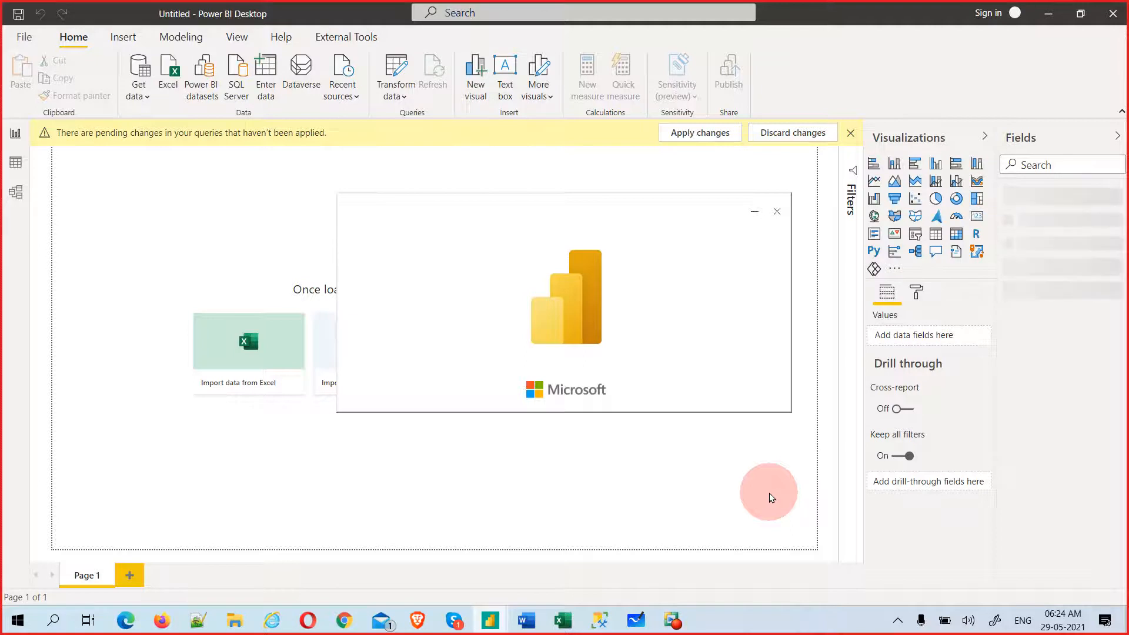
- Switch to Word and open the document InterviewAssinment.docx
click(529, 627)
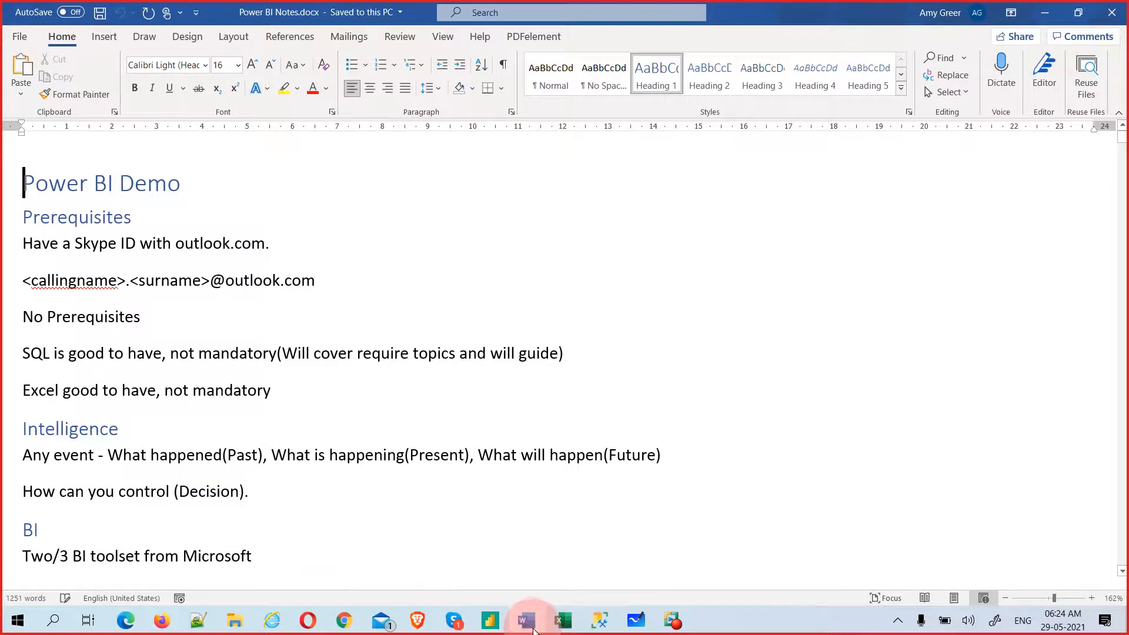
click(528, 624)
click(532, 528)
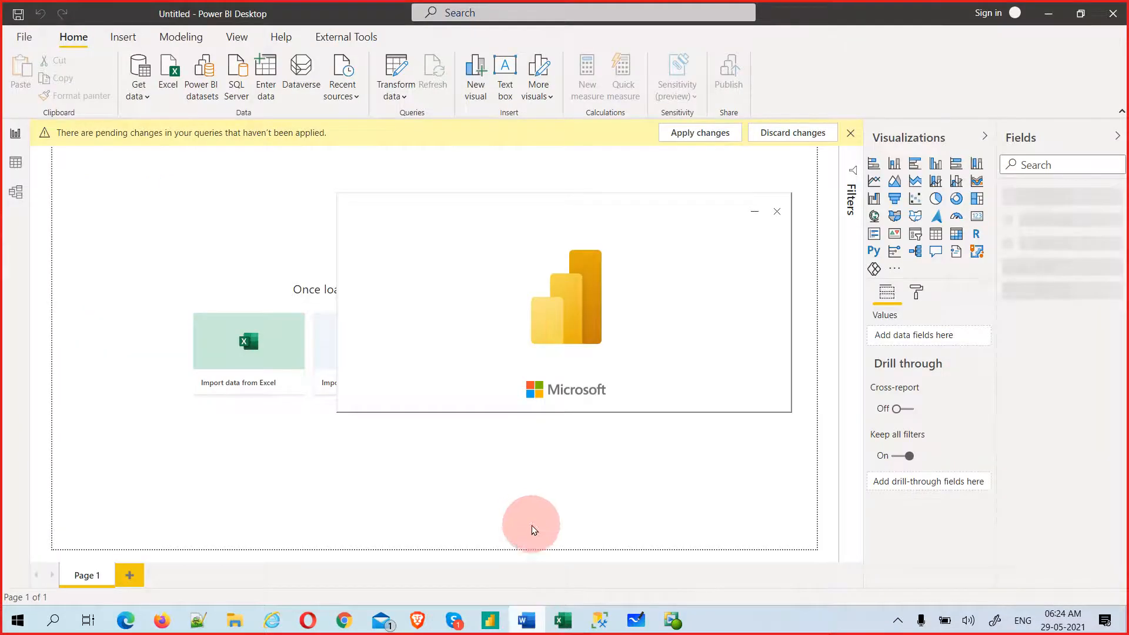
right_click(527, 621)
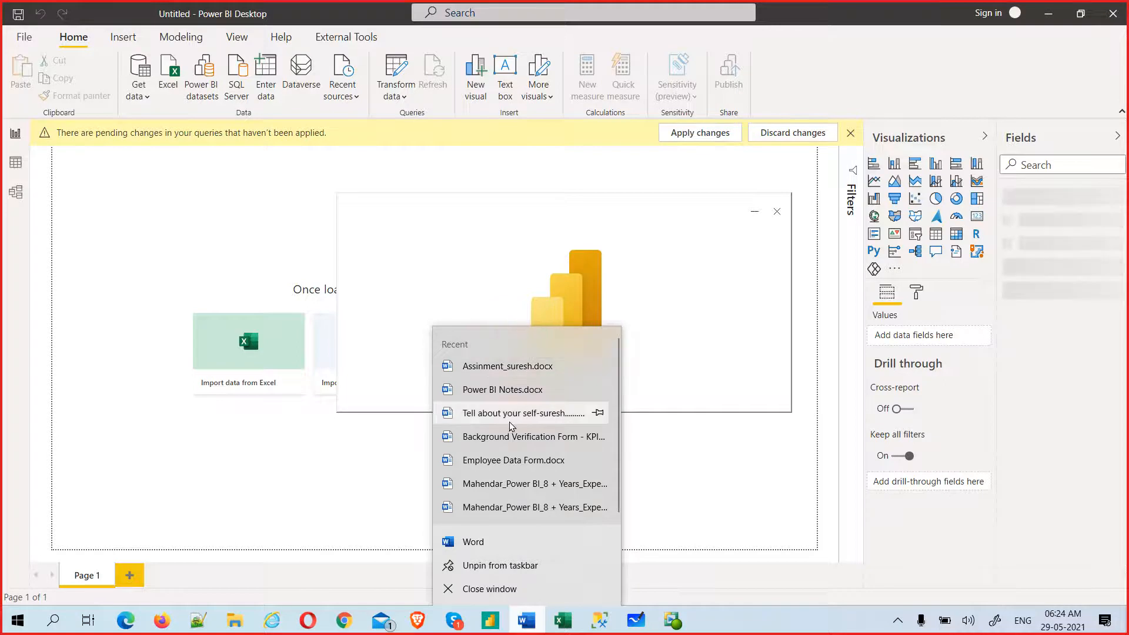
click(751, 610)
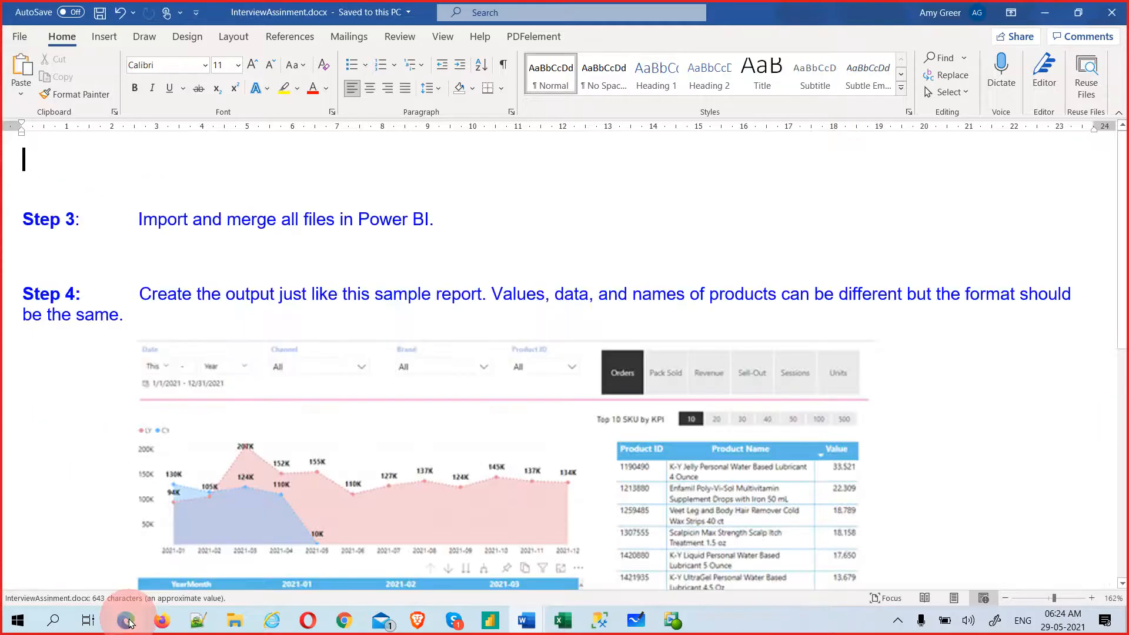
- Read Steps 3 and 4 of the assignment and examine the sample report's slicers, area chart, channel matrix and top SKU table
scroll(277, 505, down, 1)
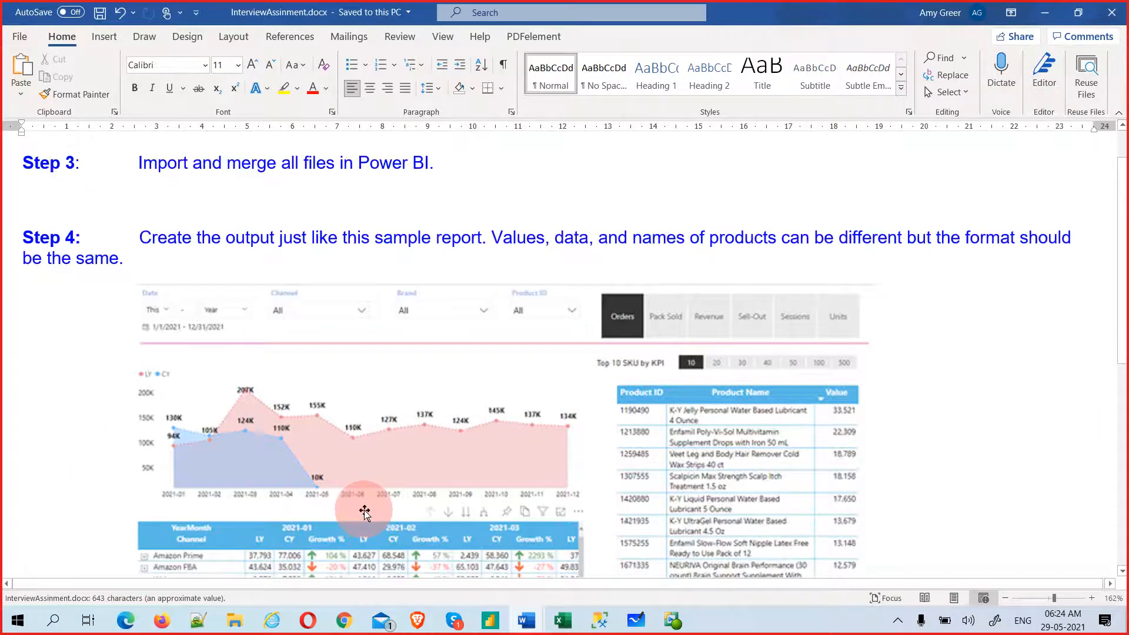
drag(139, 162, 420, 168)
drag(182, 232, 521, 253)
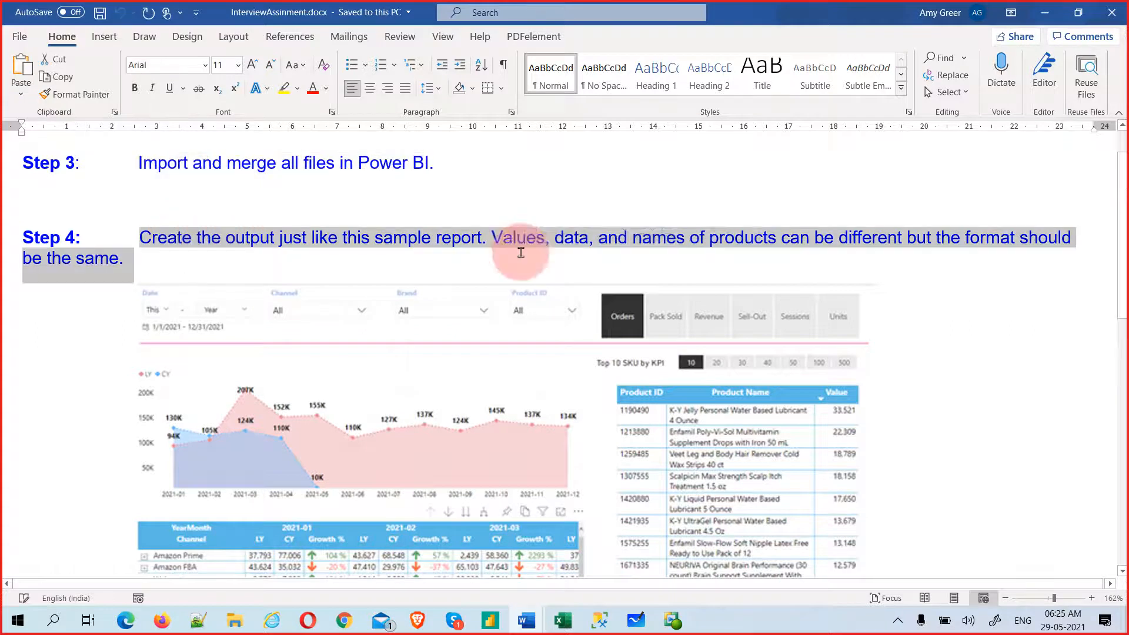
scroll(486, 453, down, 4)
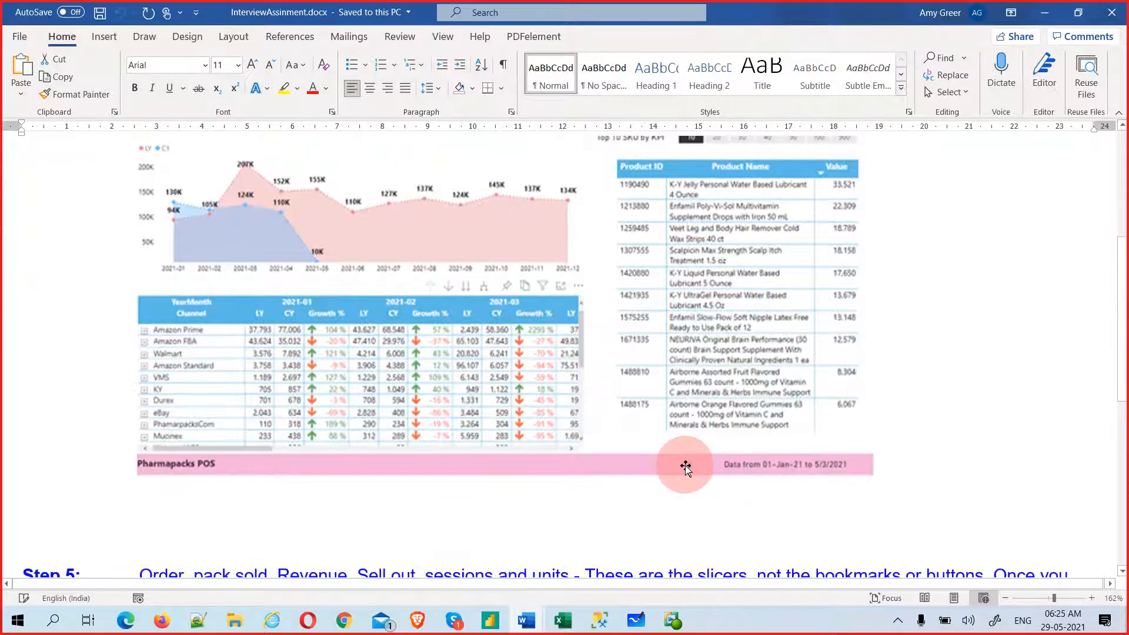
scroll(680, 459, up, 1)
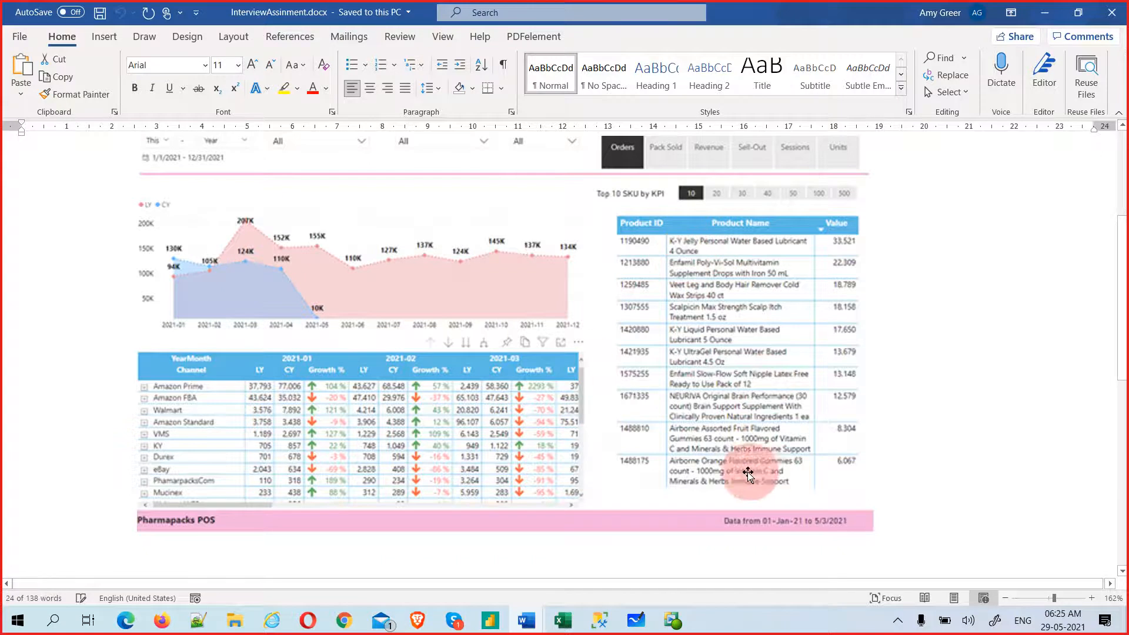
scroll(790, 368, up, 3)
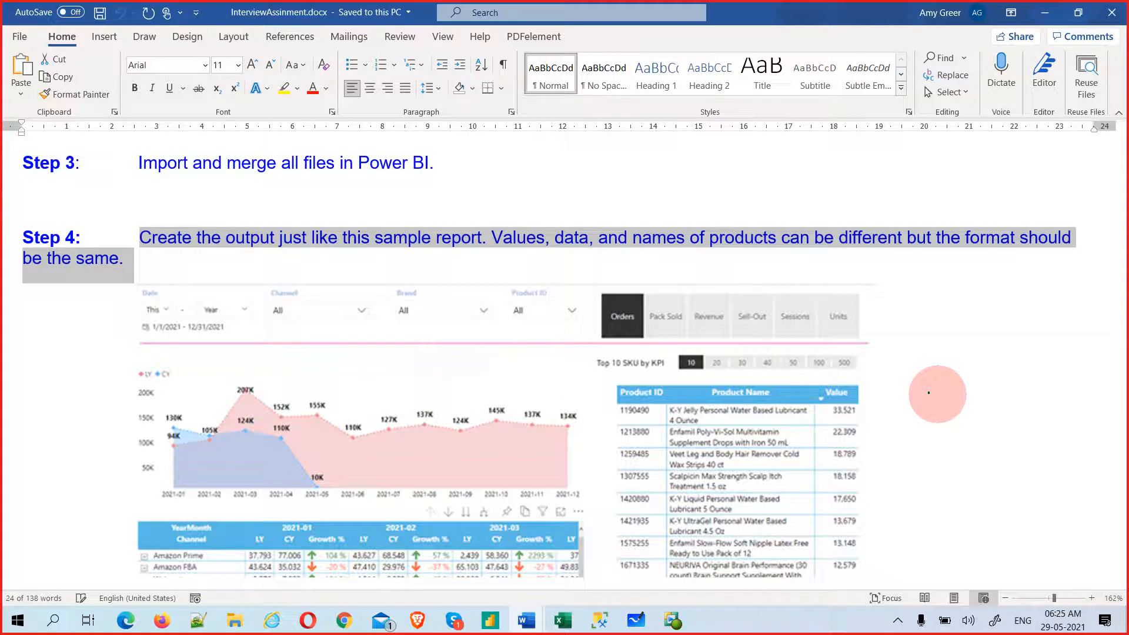
click(929, 393)
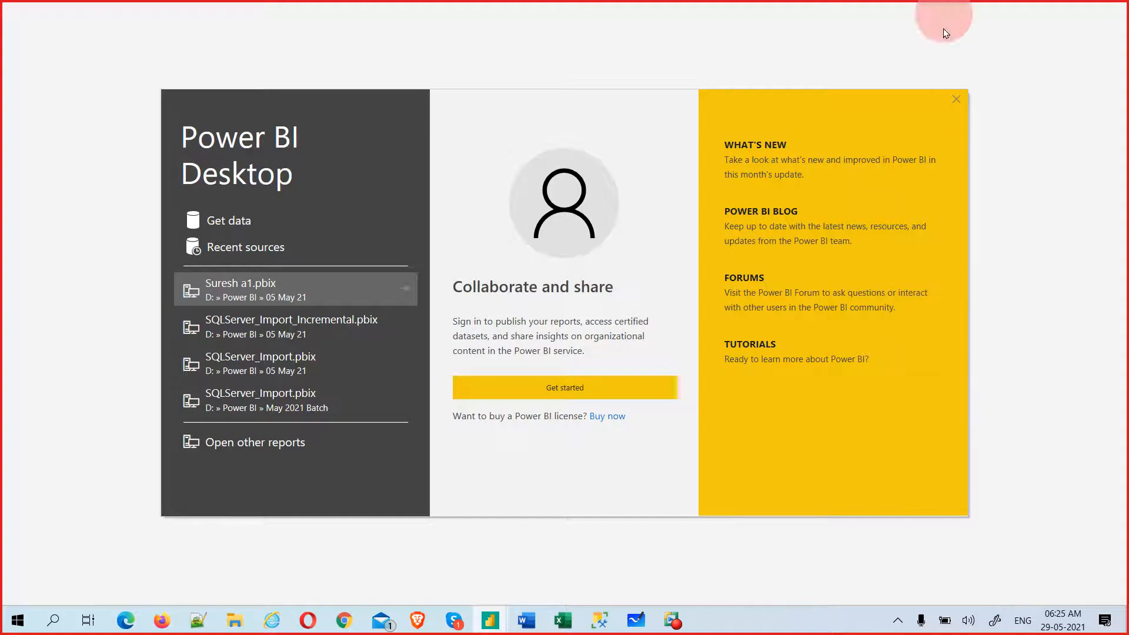
- Dismiss the new Power BI Desktop window's start screen, check the first report's loaded tables, and return to the blank report
click(957, 100)
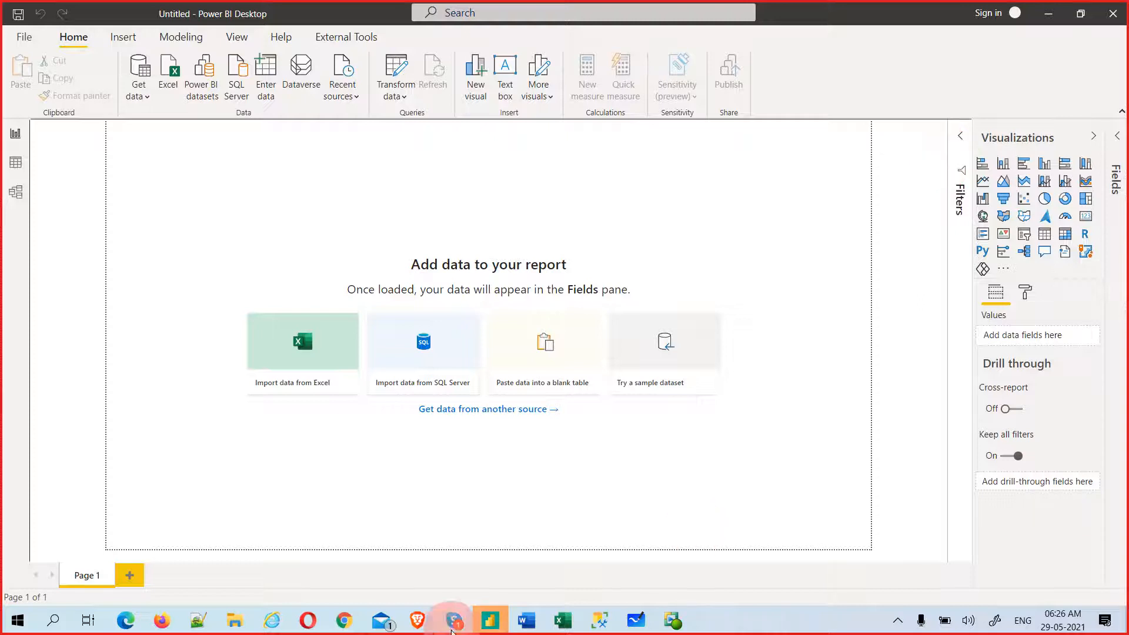
mouse_move(490, 618)
click(456, 570)
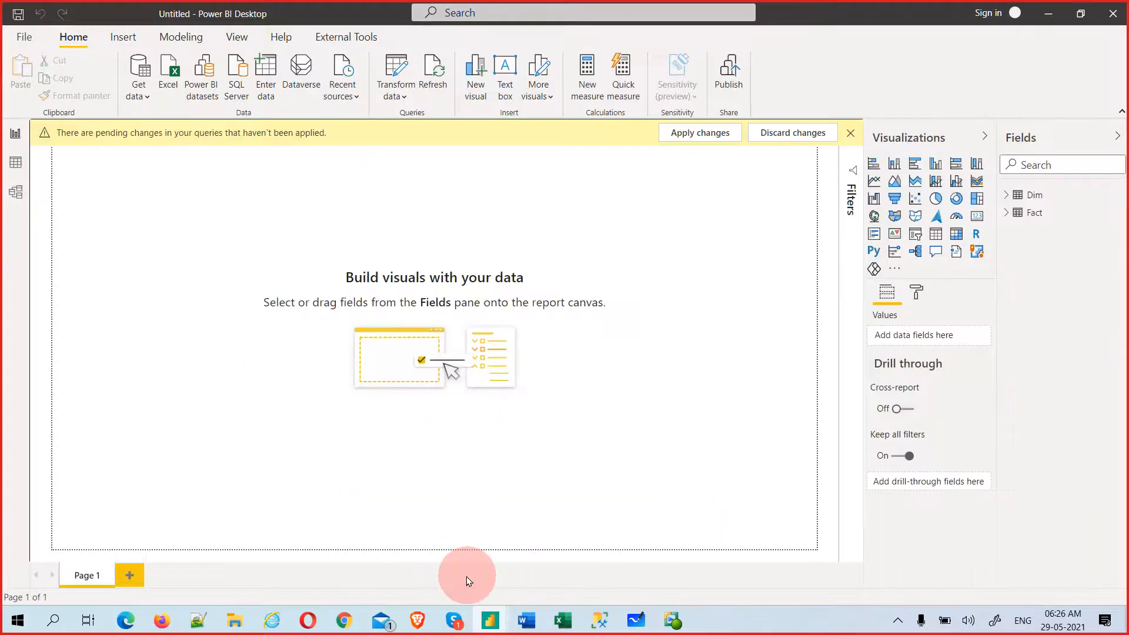
mouse_move(489, 620)
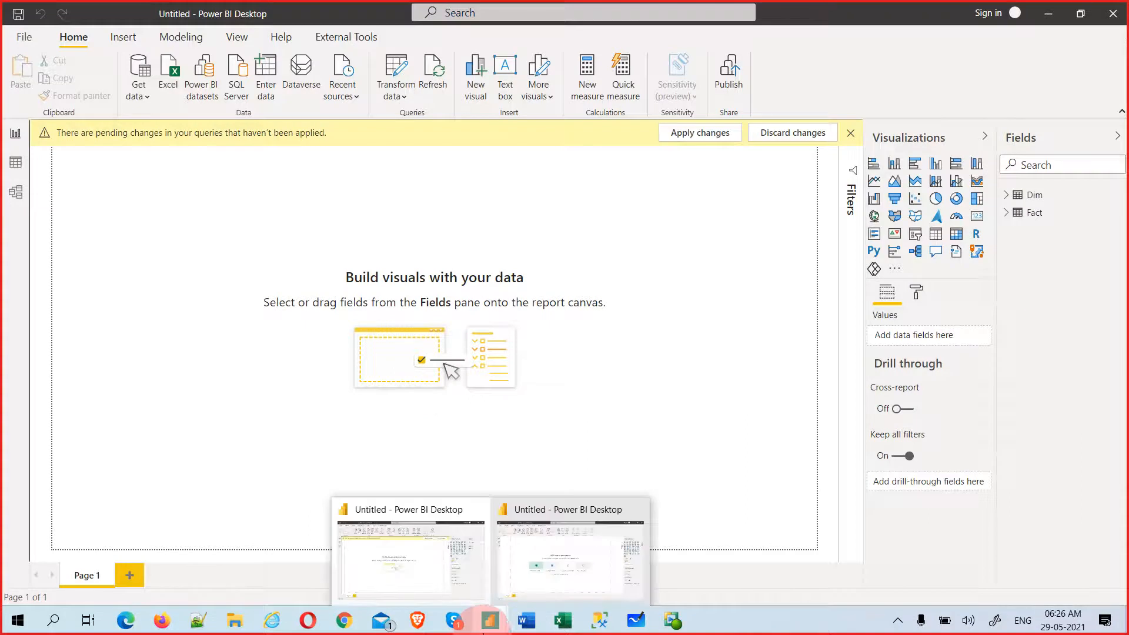
click(554, 564)
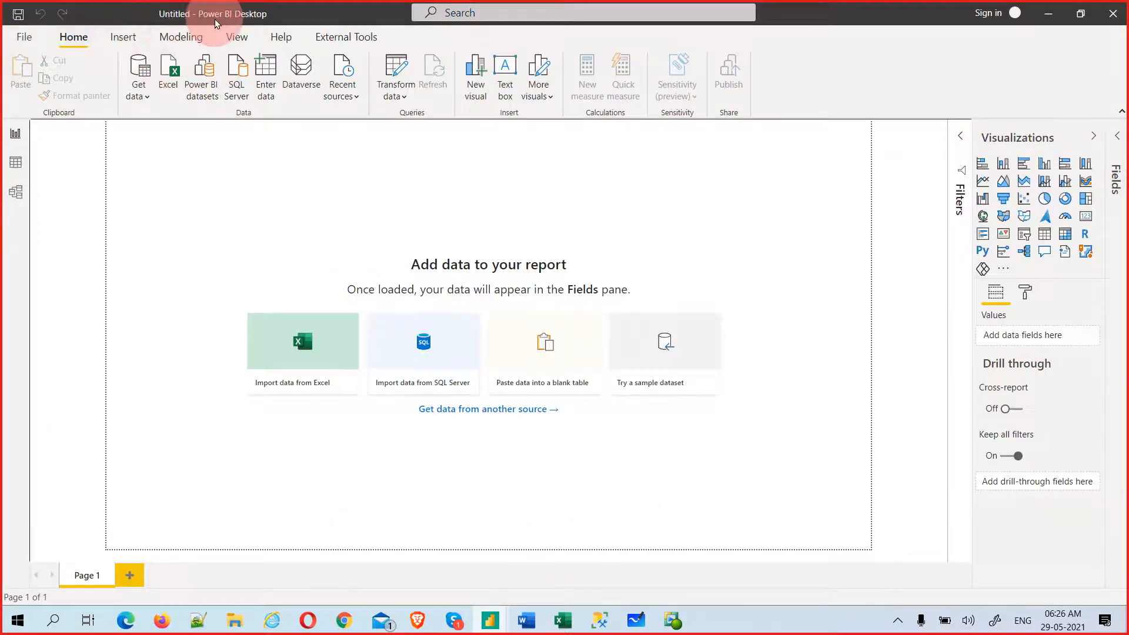
- Switch to the report containing the Dim and Fact tables and try to apply its pending query changes
mouse_move(488, 621)
click(417, 569)
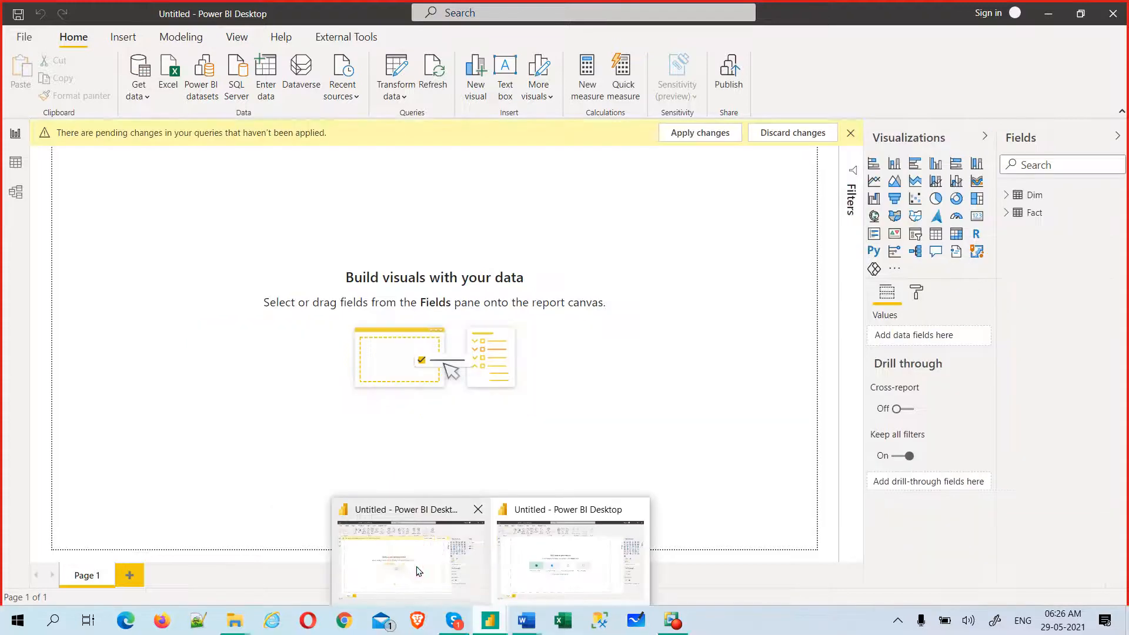
click(719, 138)
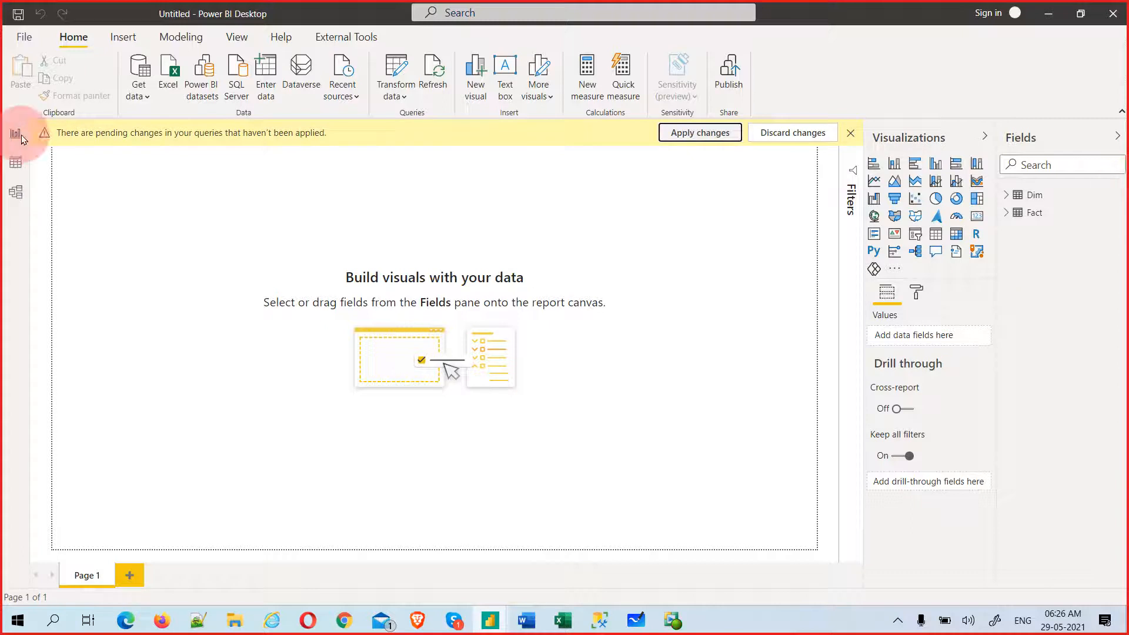
- Save the report as "100+ Files wih Folder Source" in the 05 May 21 folder and close it
click(27, 41)
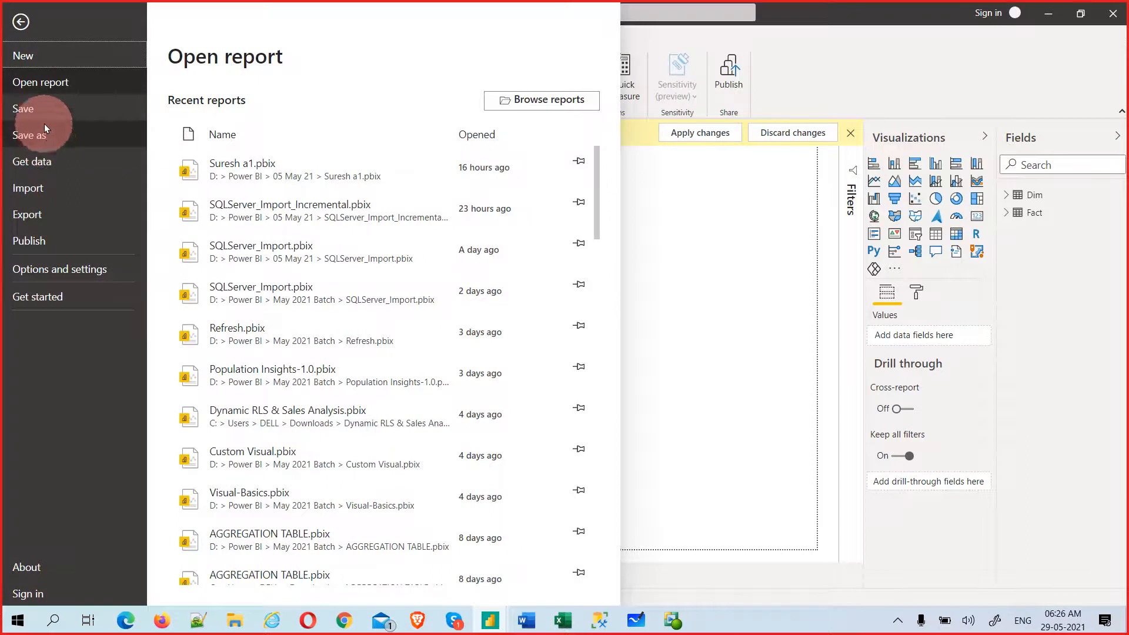
click(47, 119)
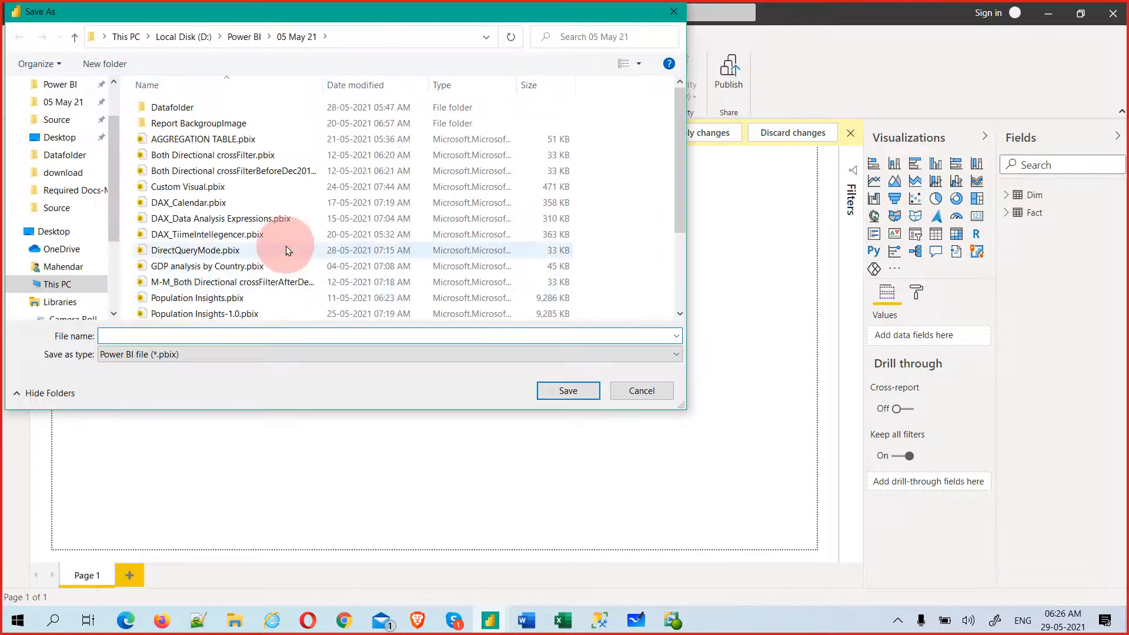
text(100 Files wihFo)
key(BackSpace)
key(BackSpace)
text(Folder Source)
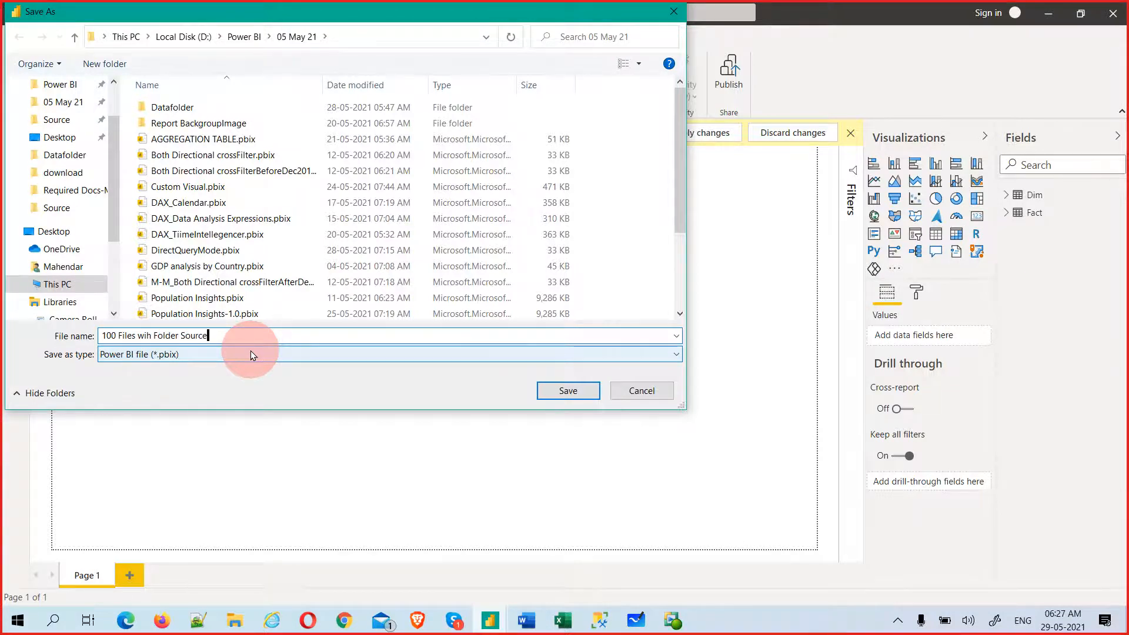
key(Left)
key(Left)
key(Left)
key(Left)
key(Left)
key(Left)
key(Left)
key(Left)
key(Left)
key(Left)
key(Left)
key(Left)
key(Left)
key(Left)
key(Left)
key(Left)
key(Left)
key(Left)
key(Left)
key(Left)
key(Left)
text(+)
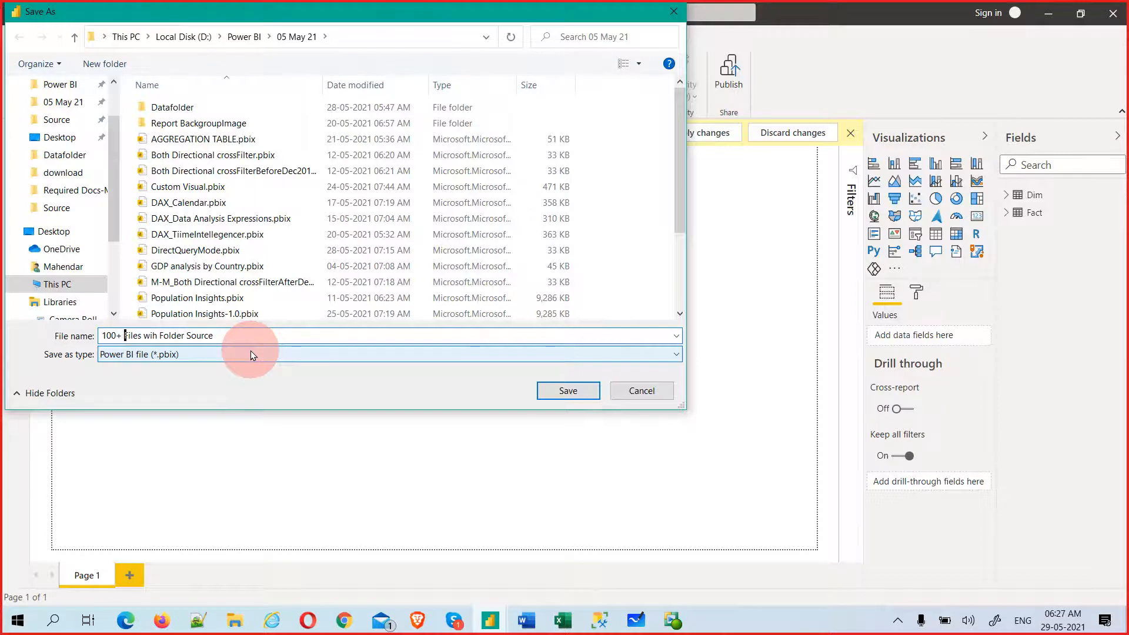
key(Return)
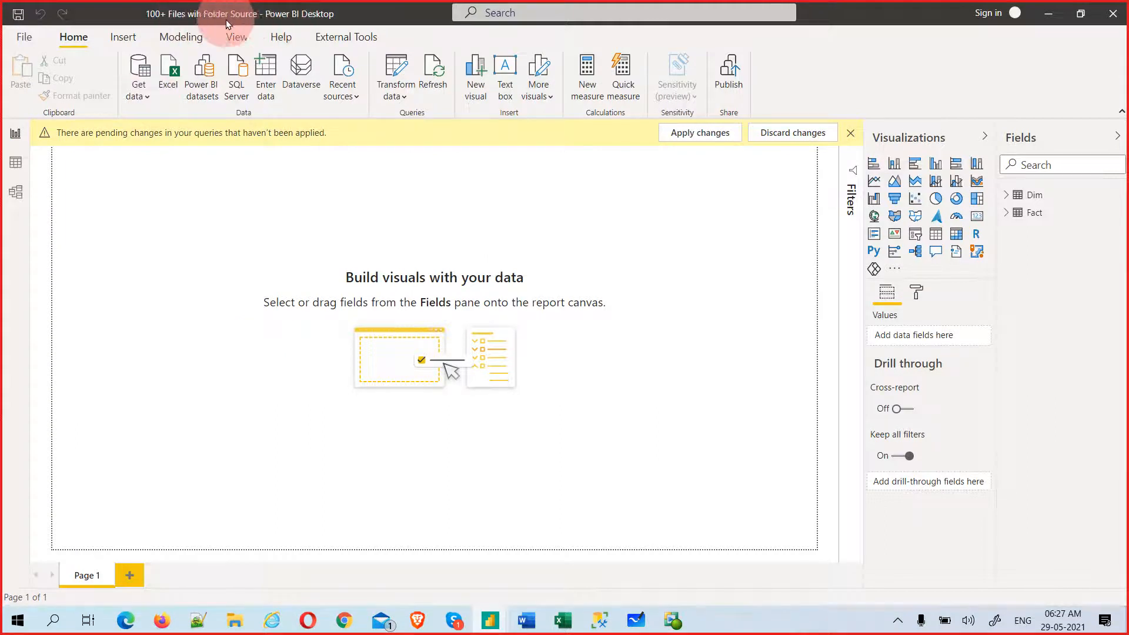
click(1112, 7)
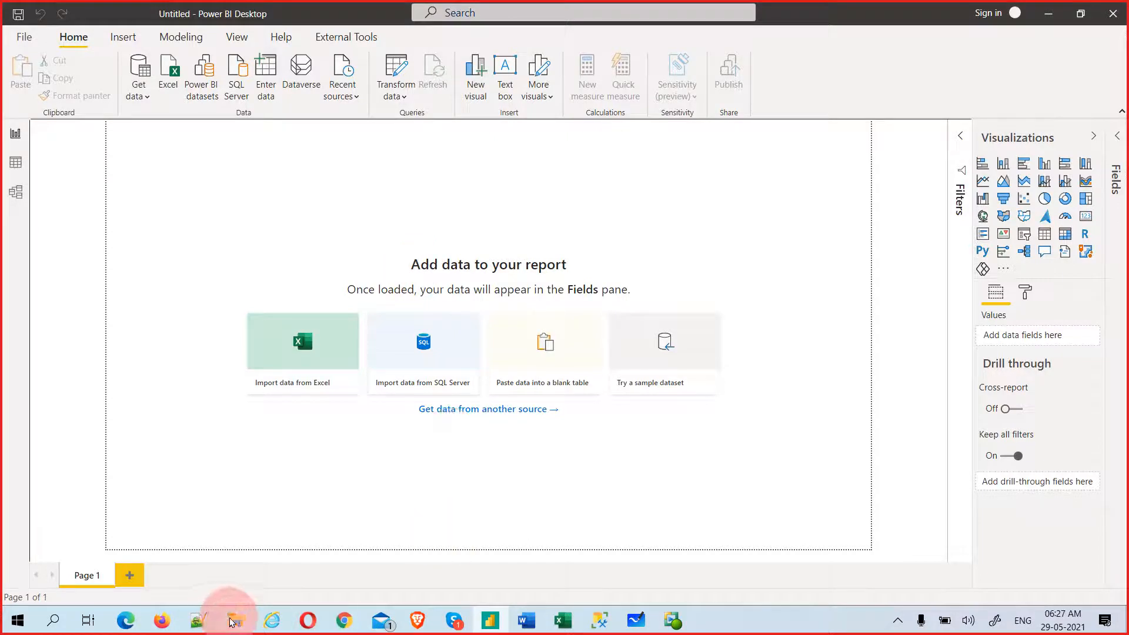
- Switch to File Explorer and open the Datafolder subfolder of the 05 May 21 folder
mouse_move(234, 624)
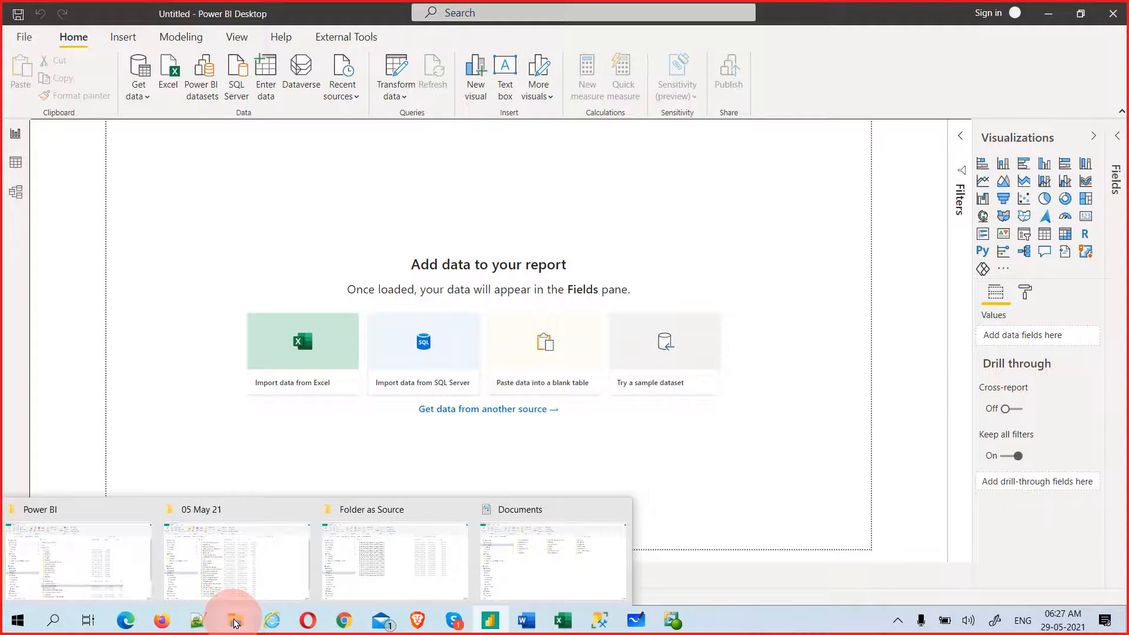
click(232, 621)
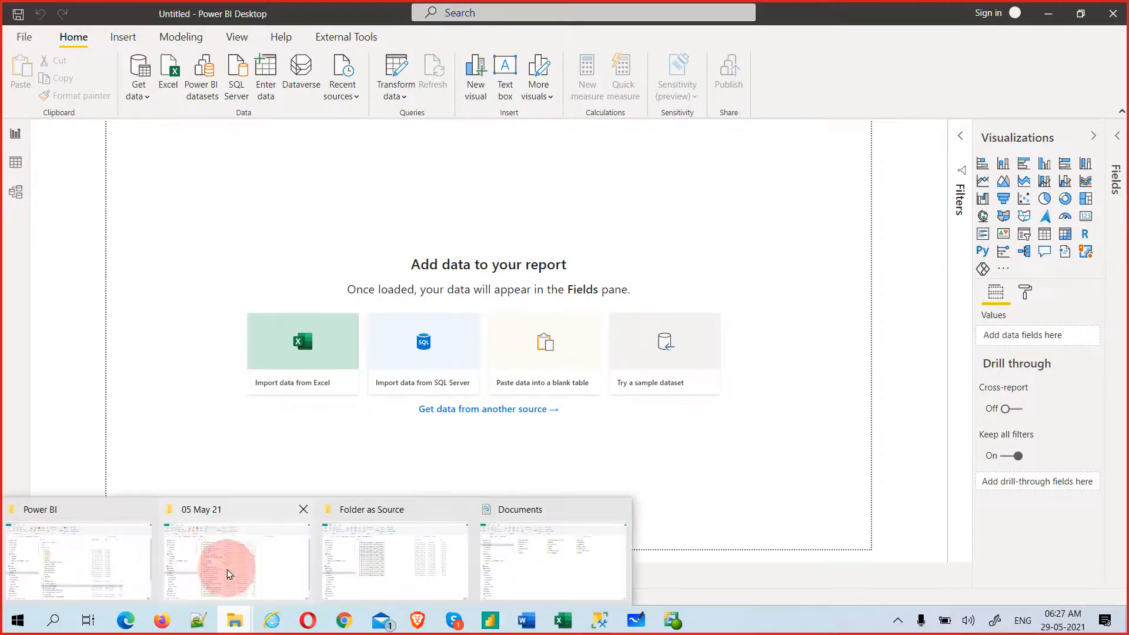
click(236, 536)
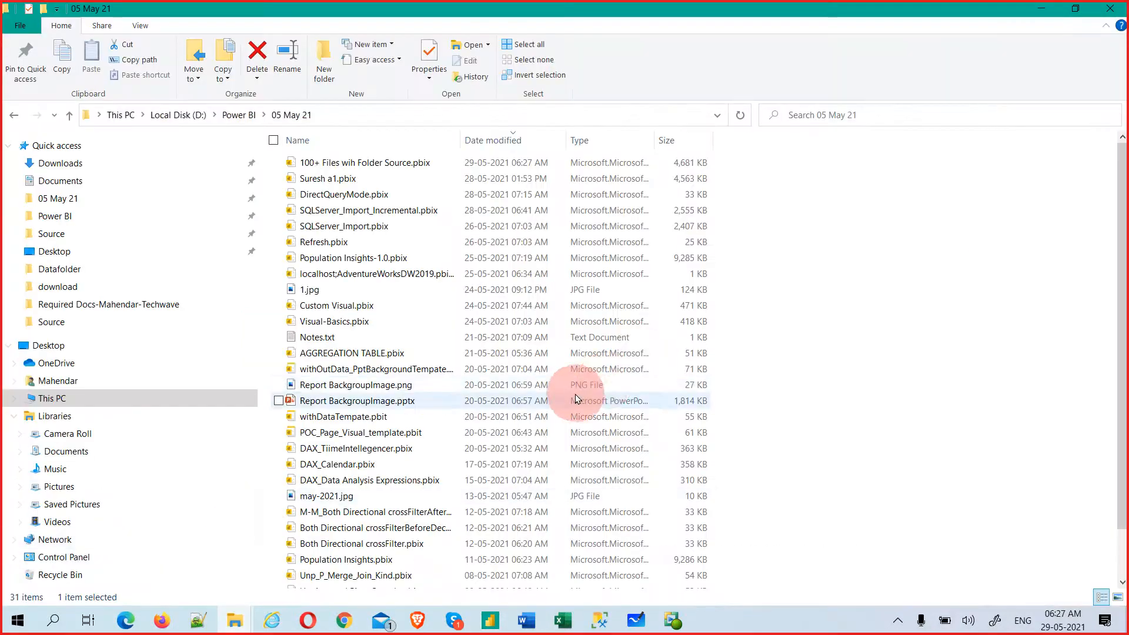
scroll(582, 384, down, 2)
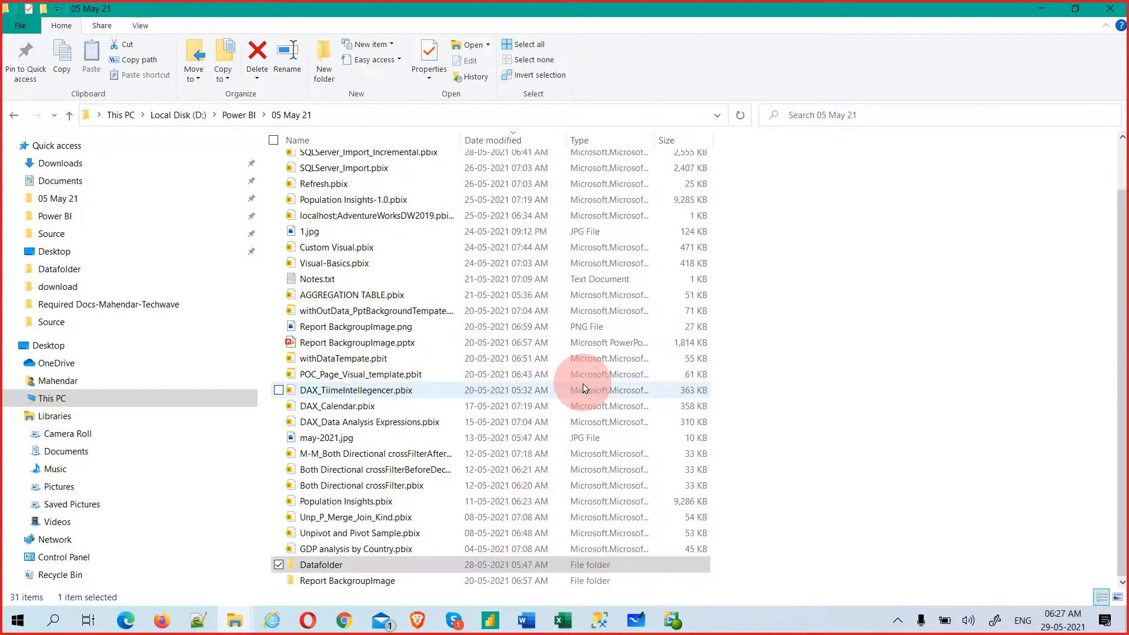
double_click(360, 566)
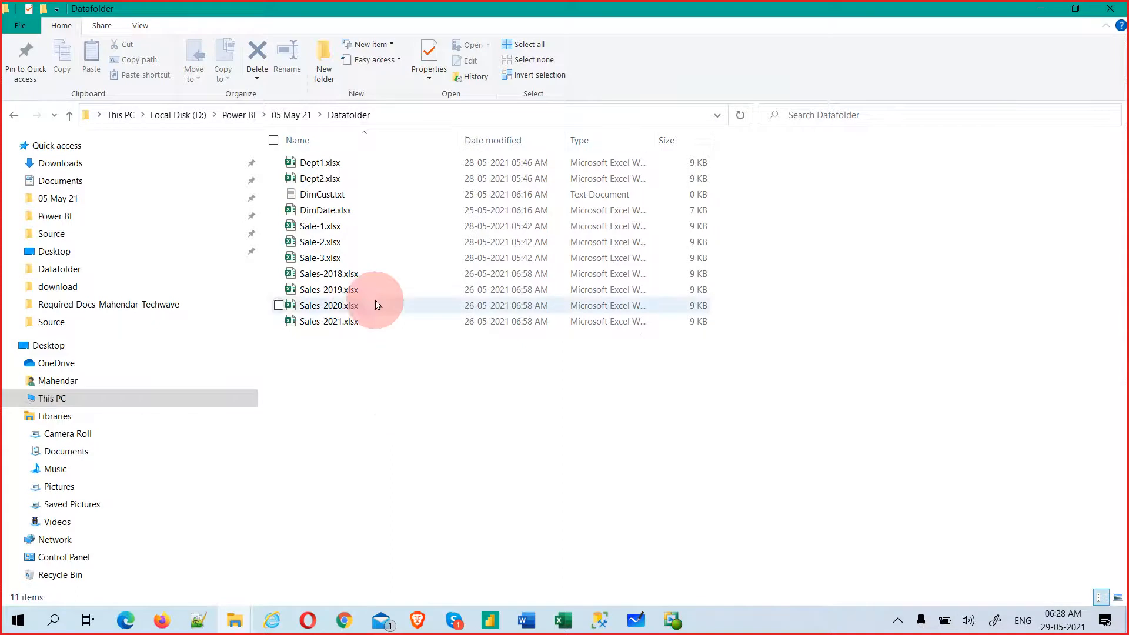
- Look over the yearly Sales workbooks and examine the product and year columns in Sales-2018.xlsx
click(358, 290)
click(358, 306)
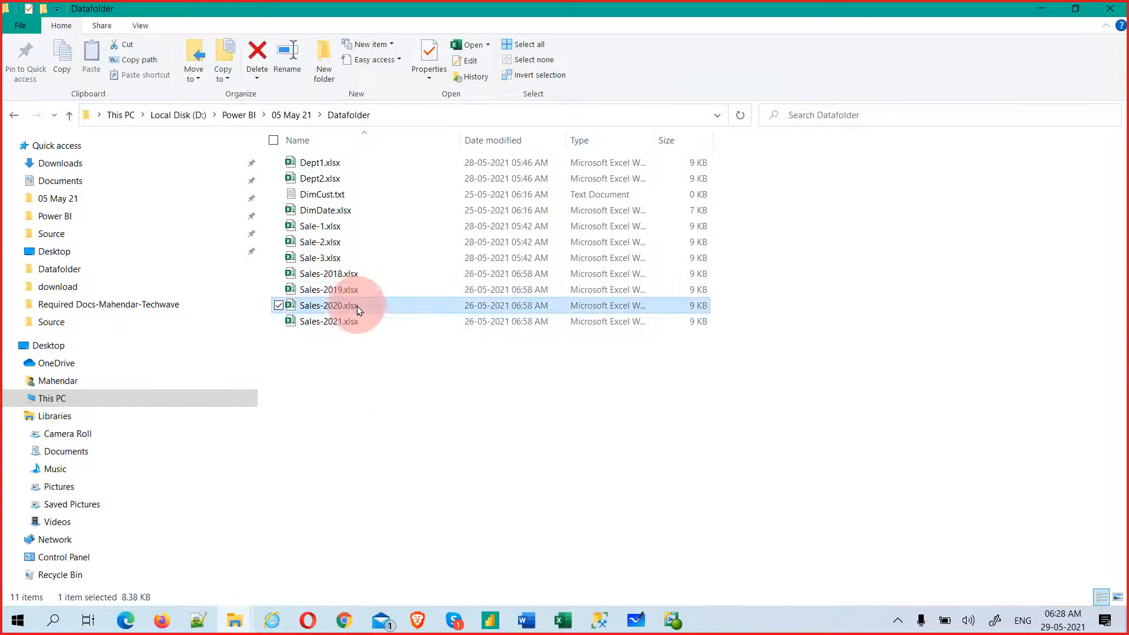
click(359, 322)
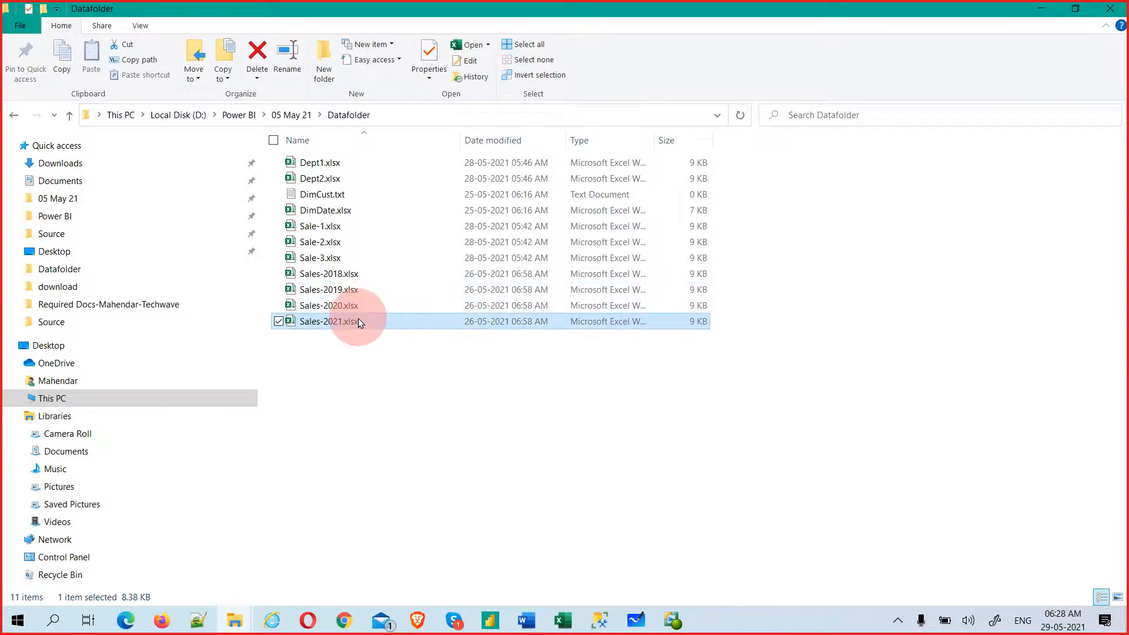
click(362, 277)
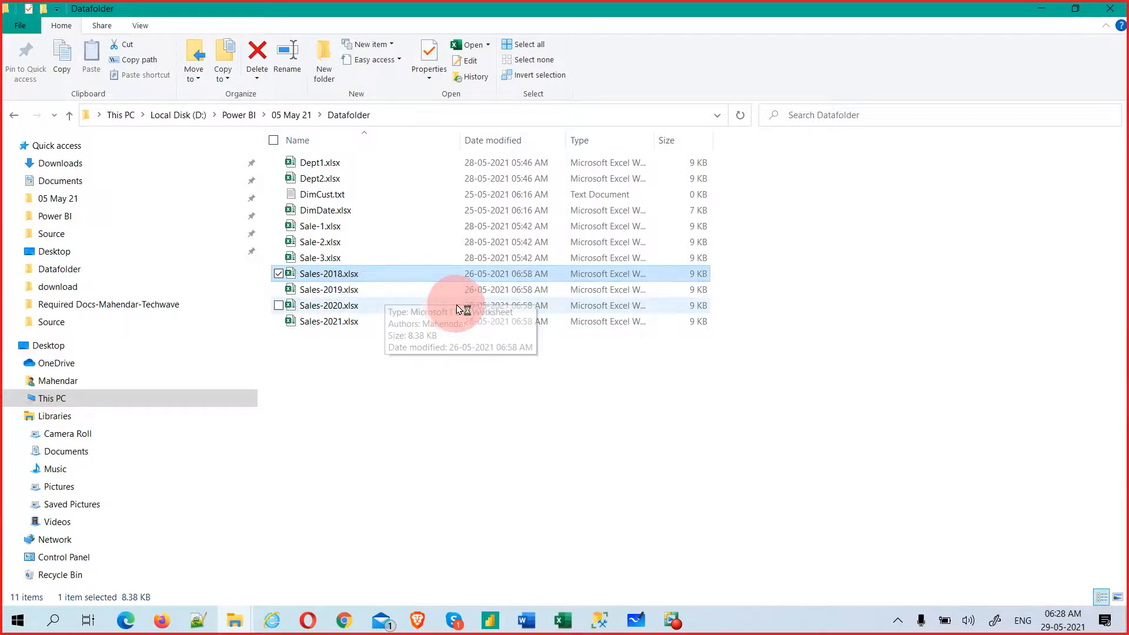
double_click(360, 277)
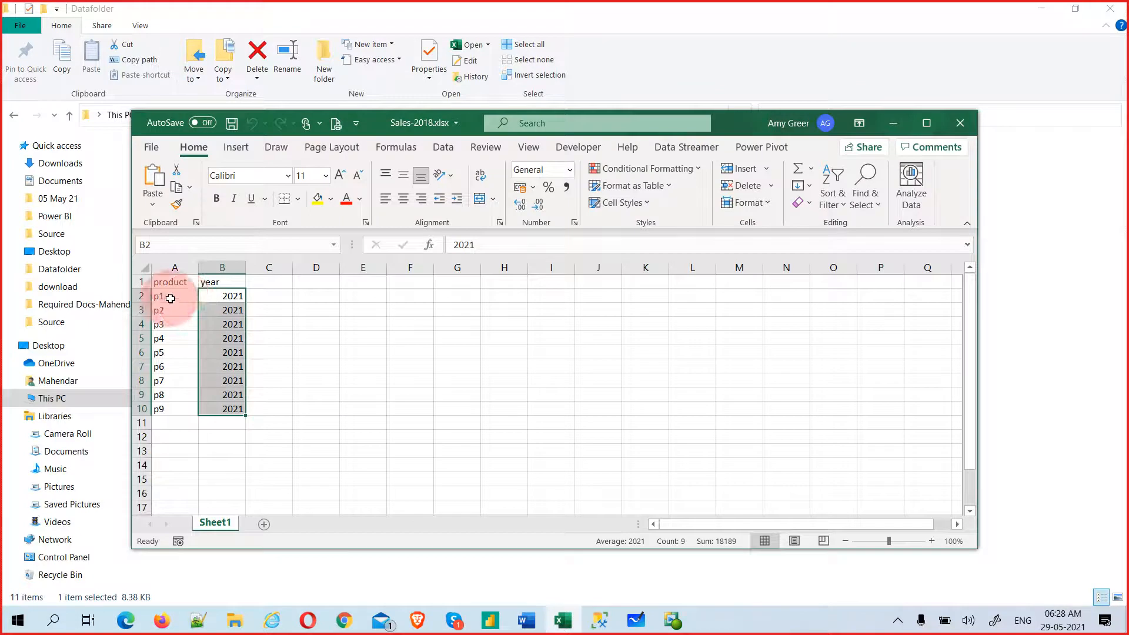
click(175, 284)
click(228, 286)
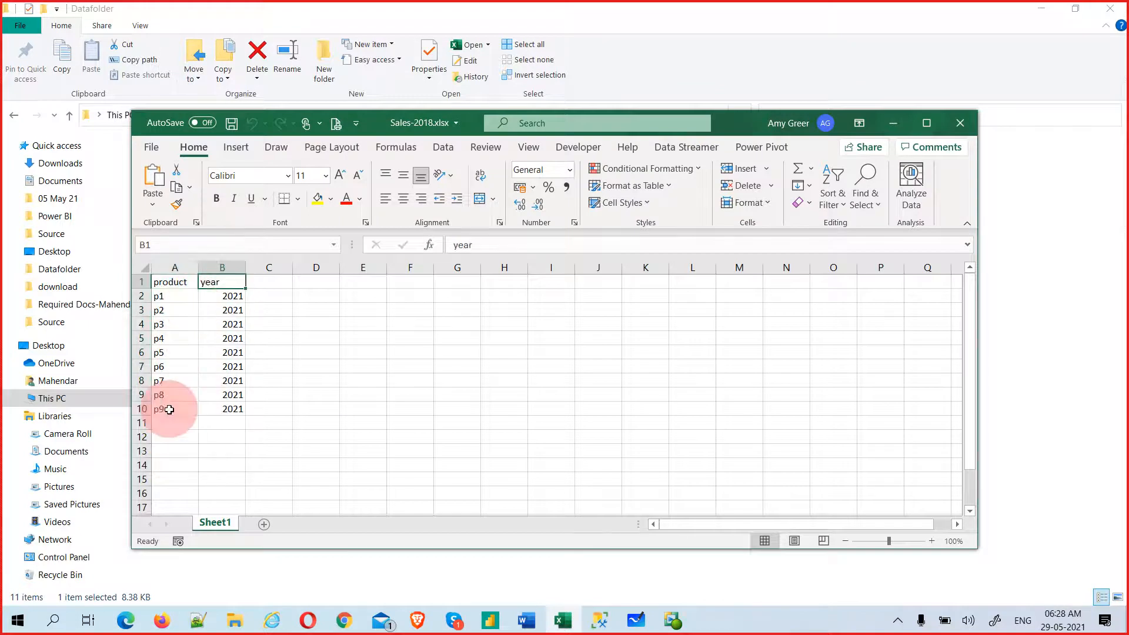
drag(229, 295, 234, 395)
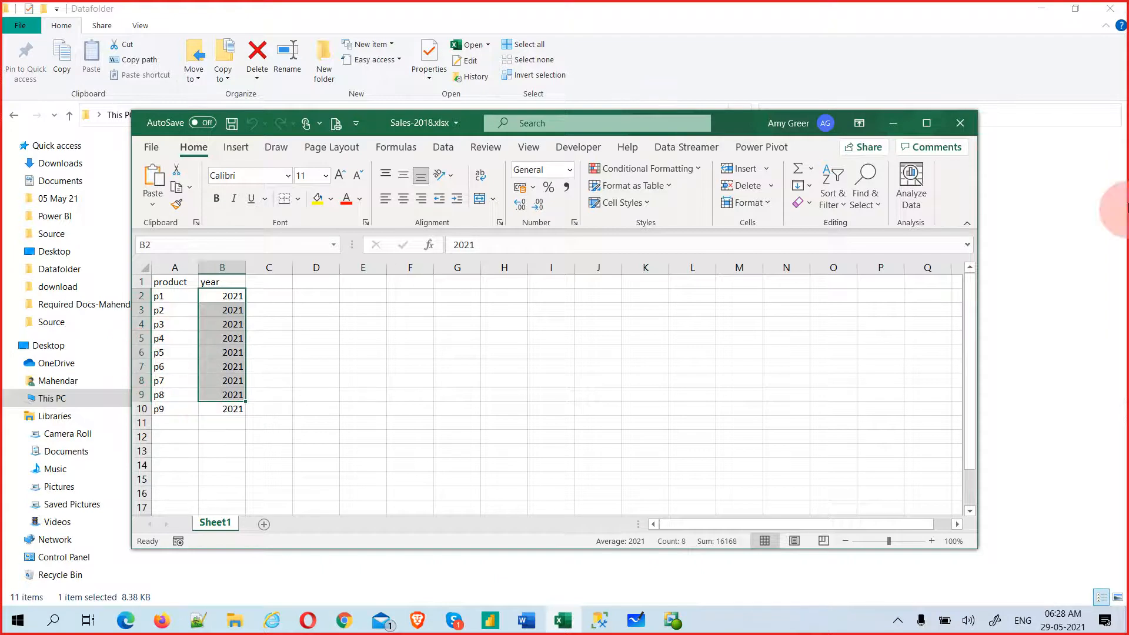
click(967, 125)
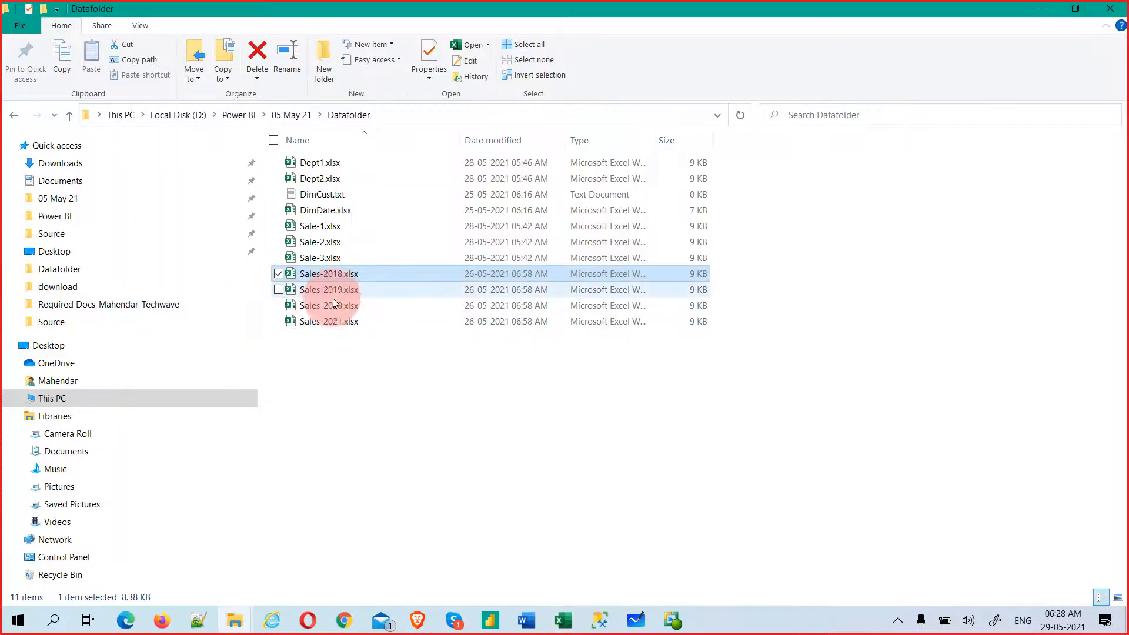
- View Sales-2019.xlsx and Sale-1.xlsx to compare the column structure of the two file groups
click(336, 292)
double_click(338, 290)
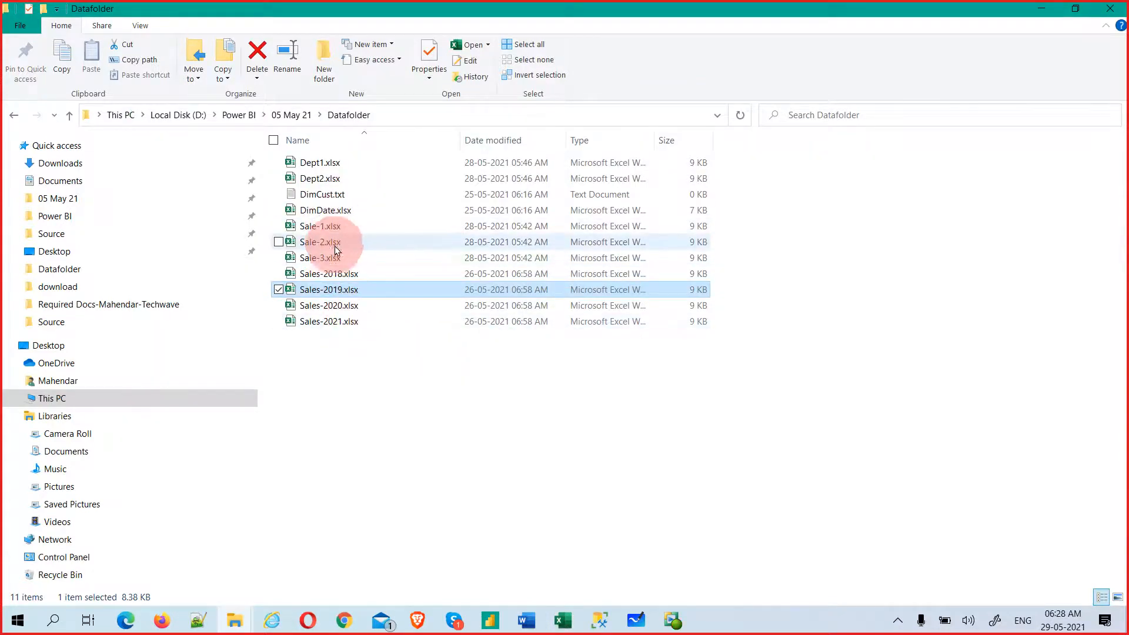
double_click(312, 228)
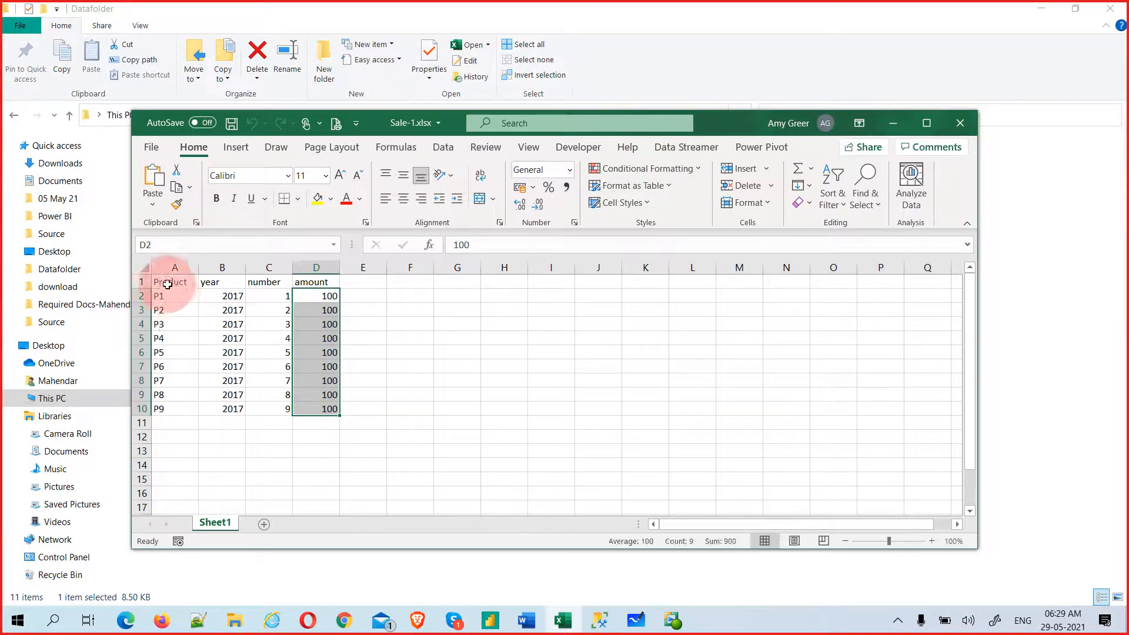
drag(167, 285, 313, 407)
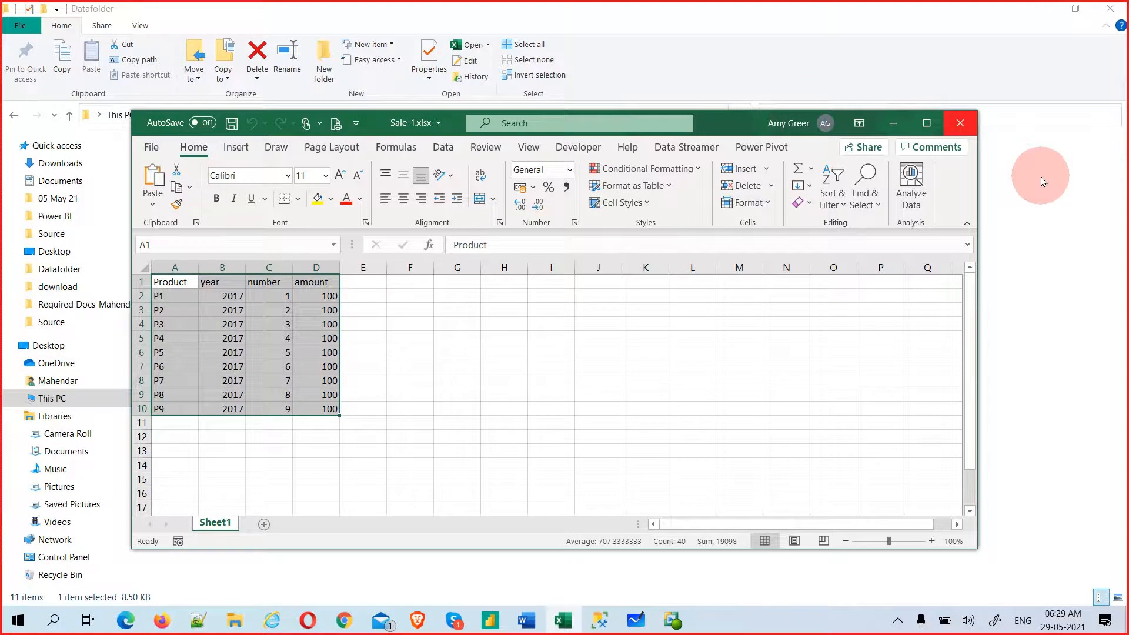
key(alt+F4)
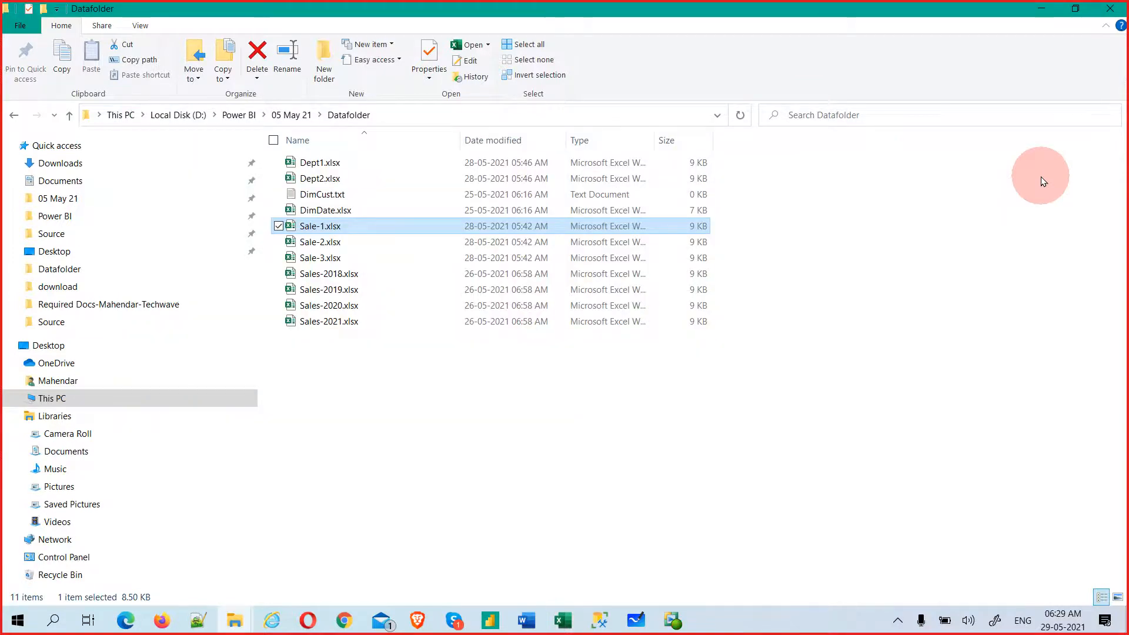
- Enter the sample text "jfakjgh, fdkgnfd;lg, kjagndka, fnkag" in DimCust.txt, then save and close the file
double_click(354, 196)
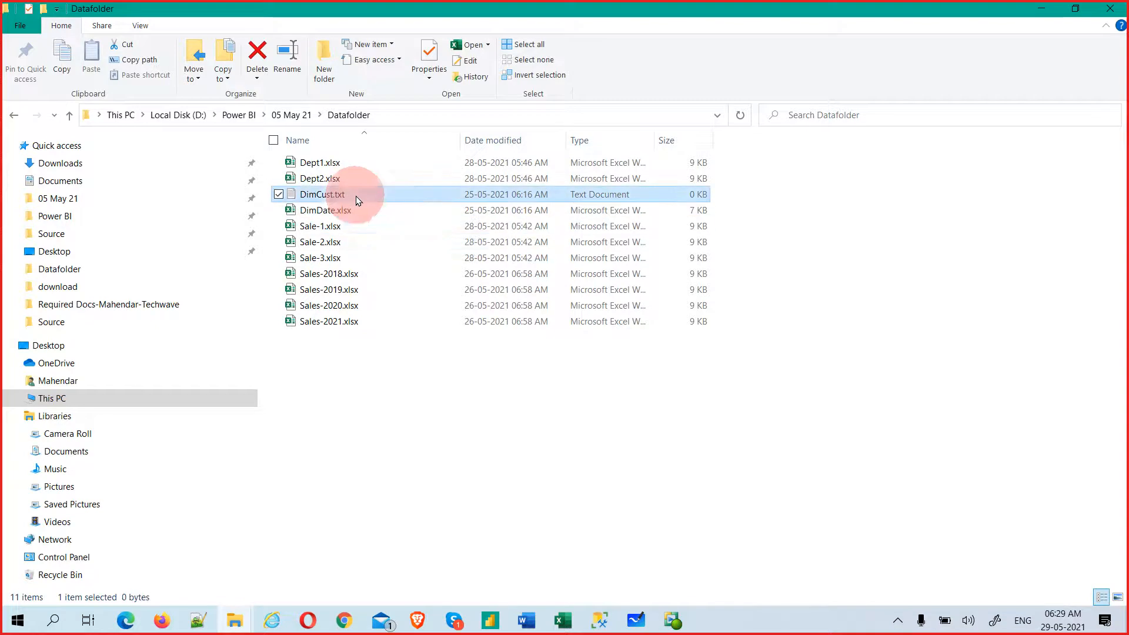
text(jfakjgh,)
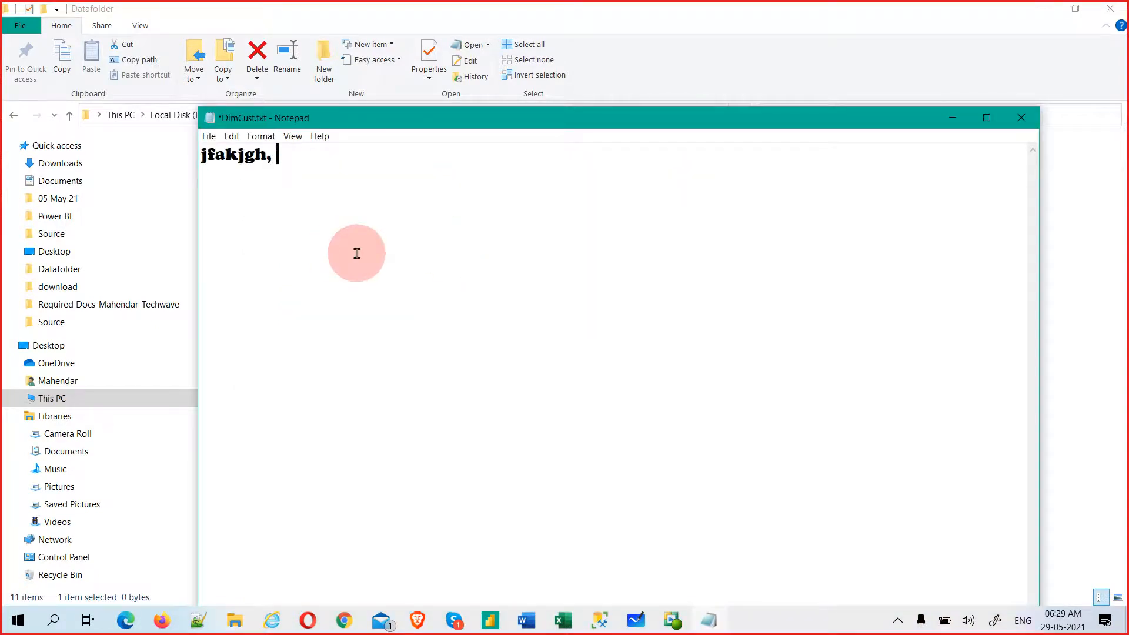
text( fdkgnfd;lg, )
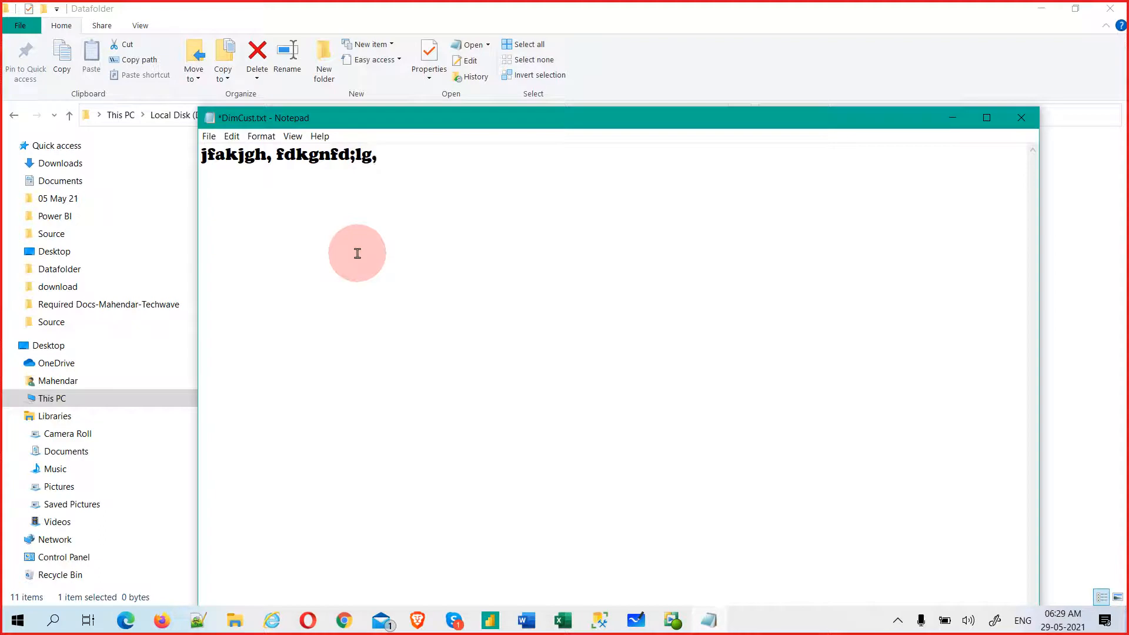
text(kjagndka, fnkag)
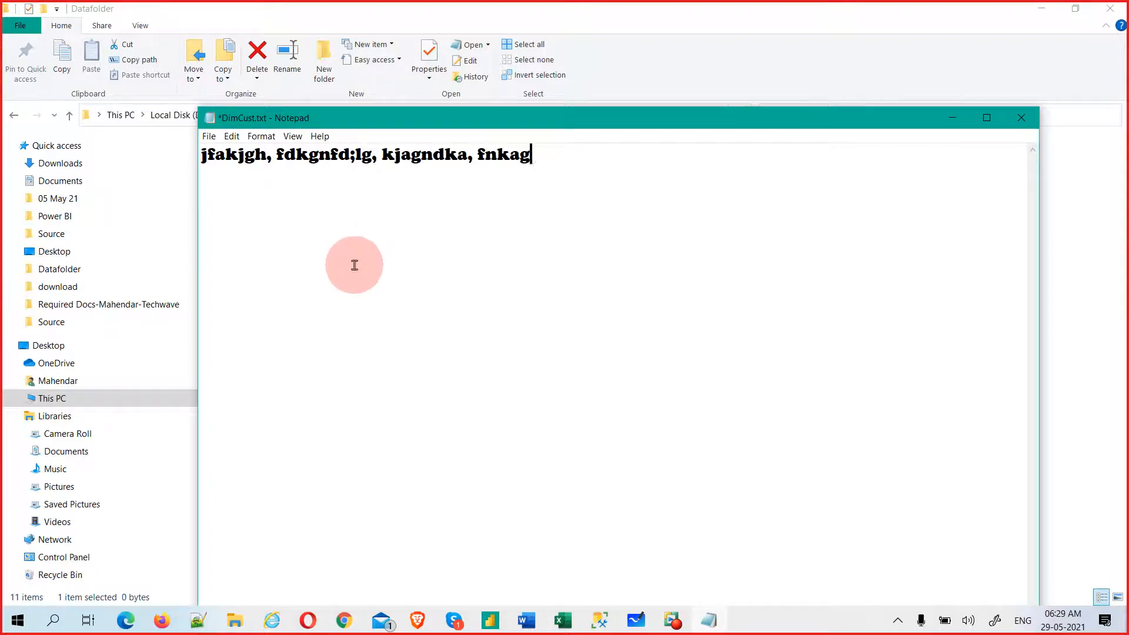
key(ctrl+s)
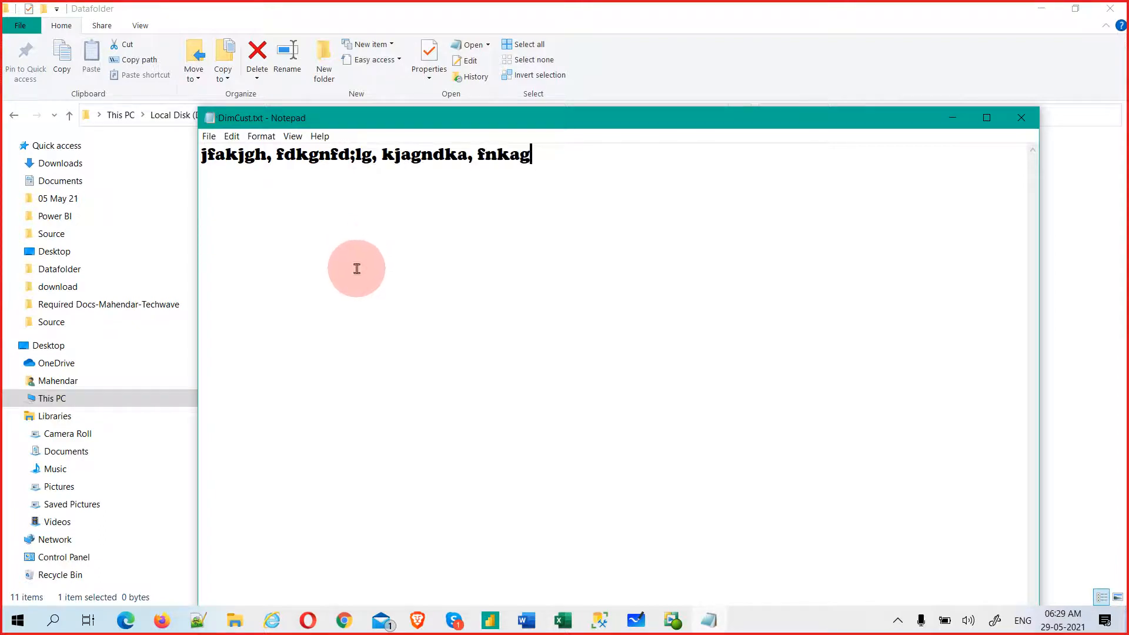
click(1026, 121)
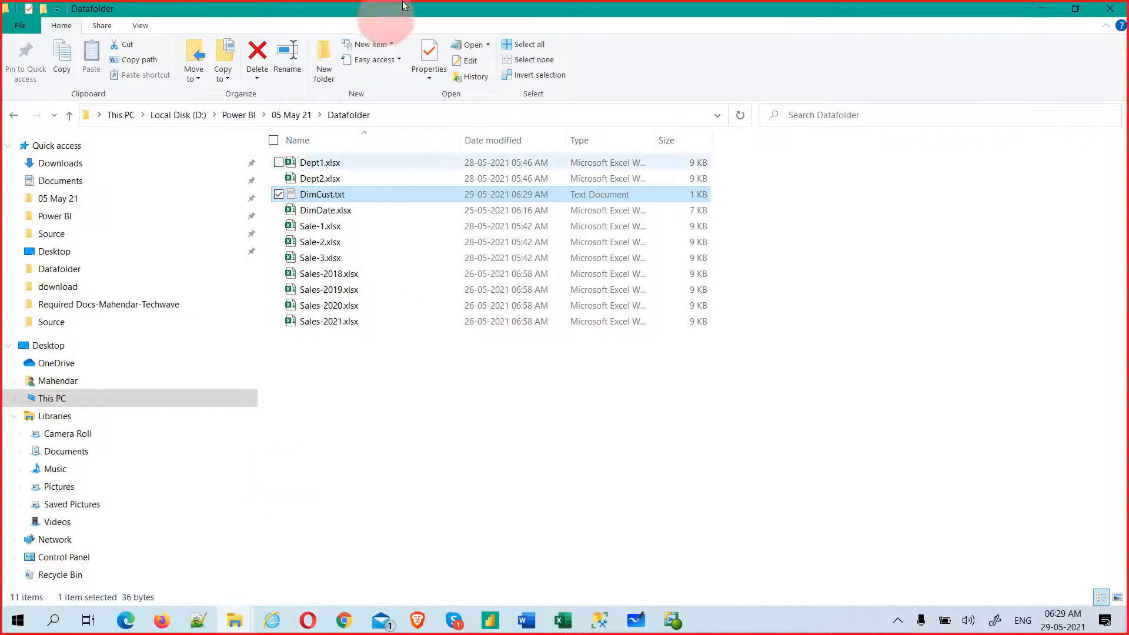
- Copy the folder path D:\Power BI\05 May 21\Datafolder and switch to the blank Power BI Desktop report
click(489, 113)
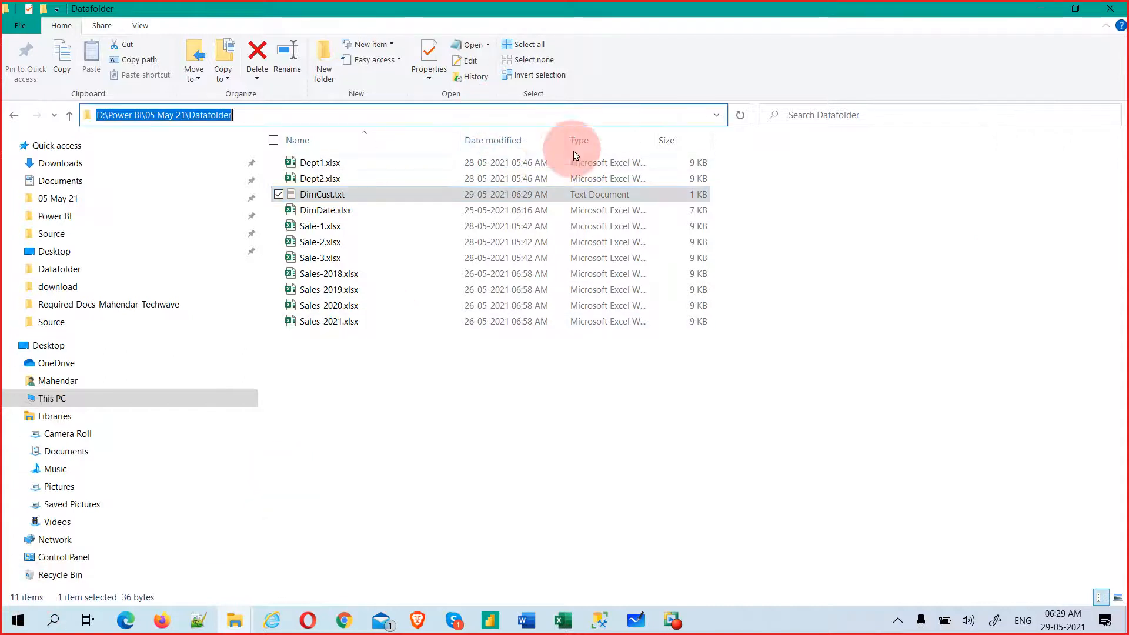
click(687, 450)
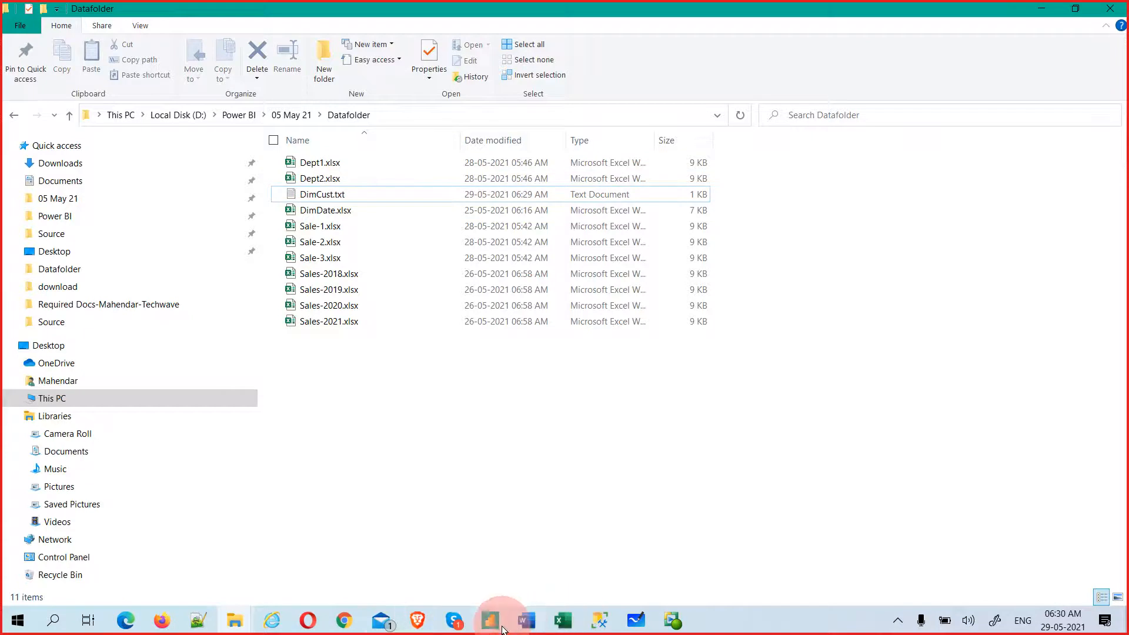
mouse_move(490, 625)
click(481, 573)
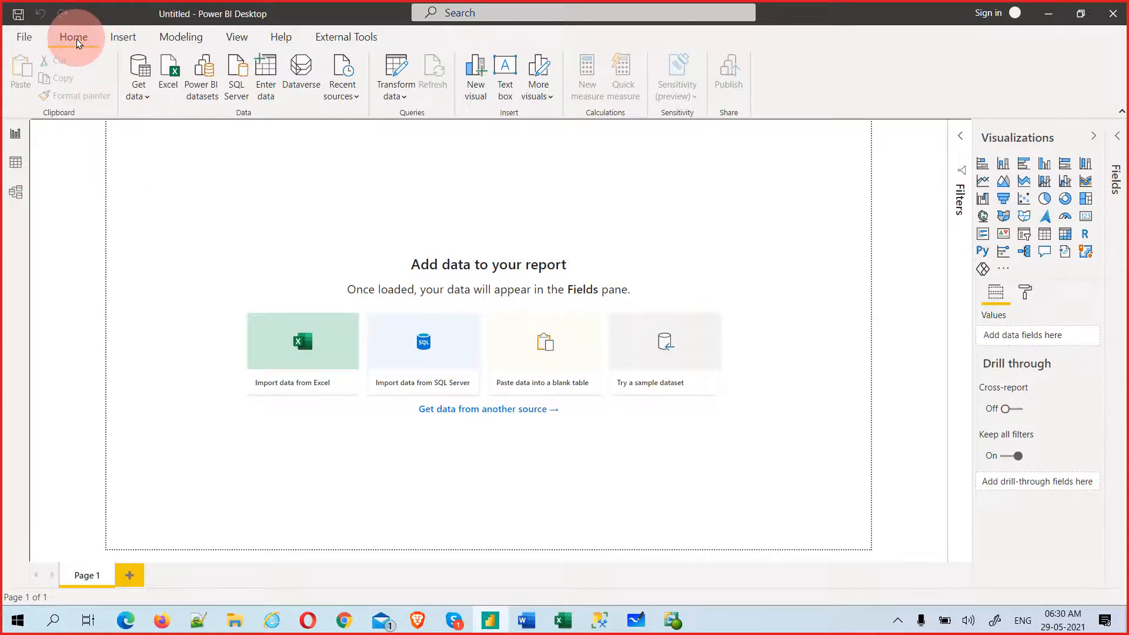
- Start a new data import into the blank report using the Folder connector
click(142, 71)
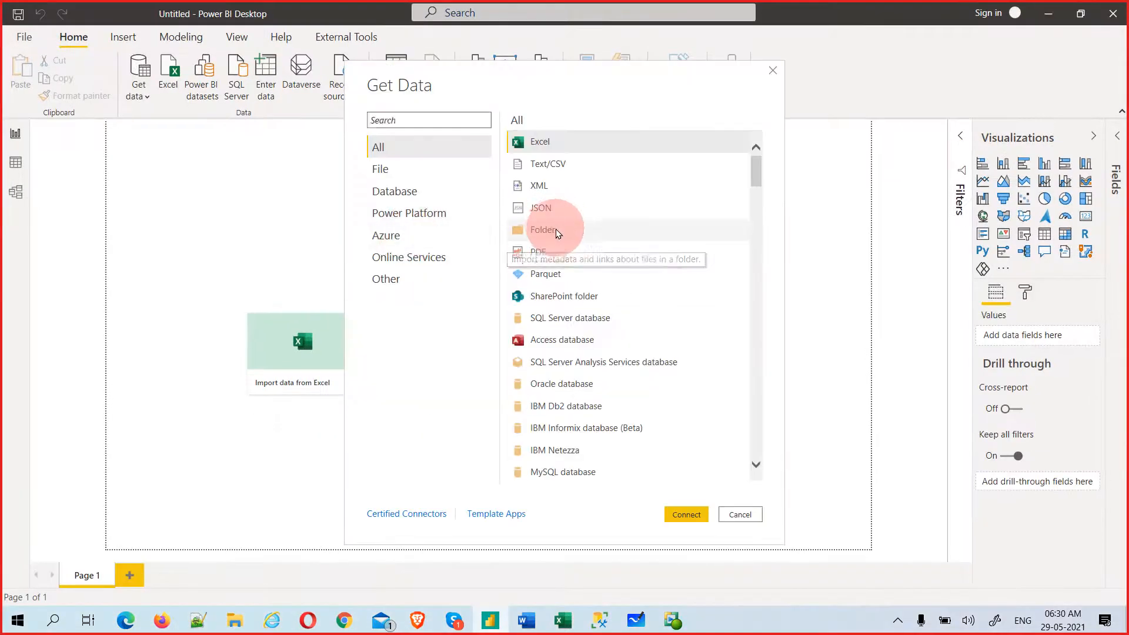
click(544, 229)
click(682, 514)
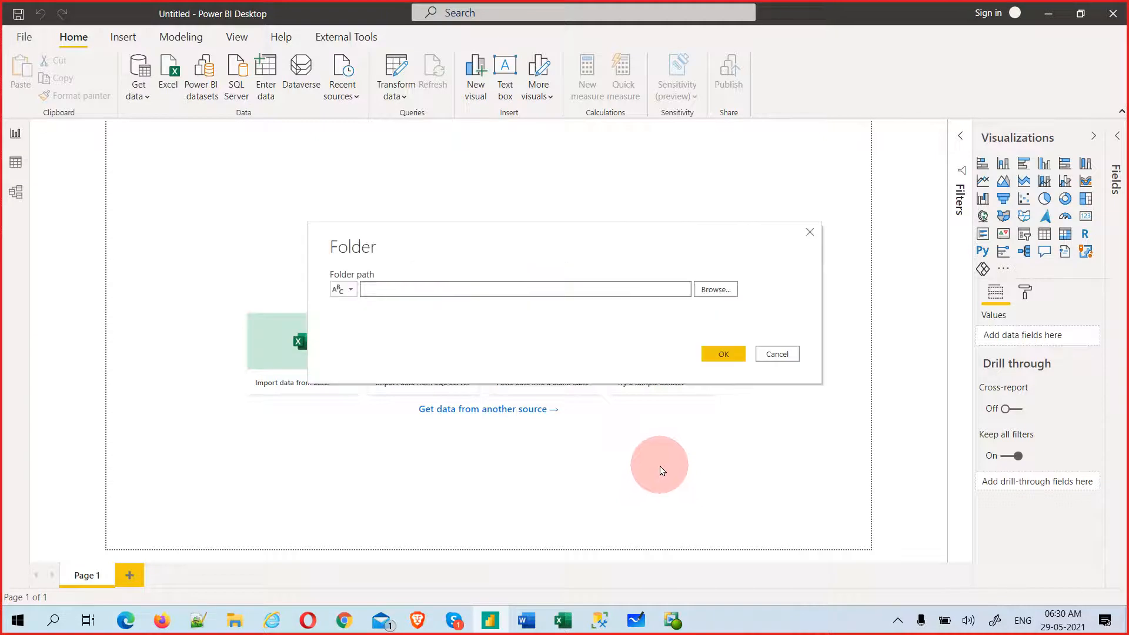
- Browse to D:\Power BI\05 May 21\Datafolder as the folder path and open its file list in Power Query for transformation
click(719, 292)
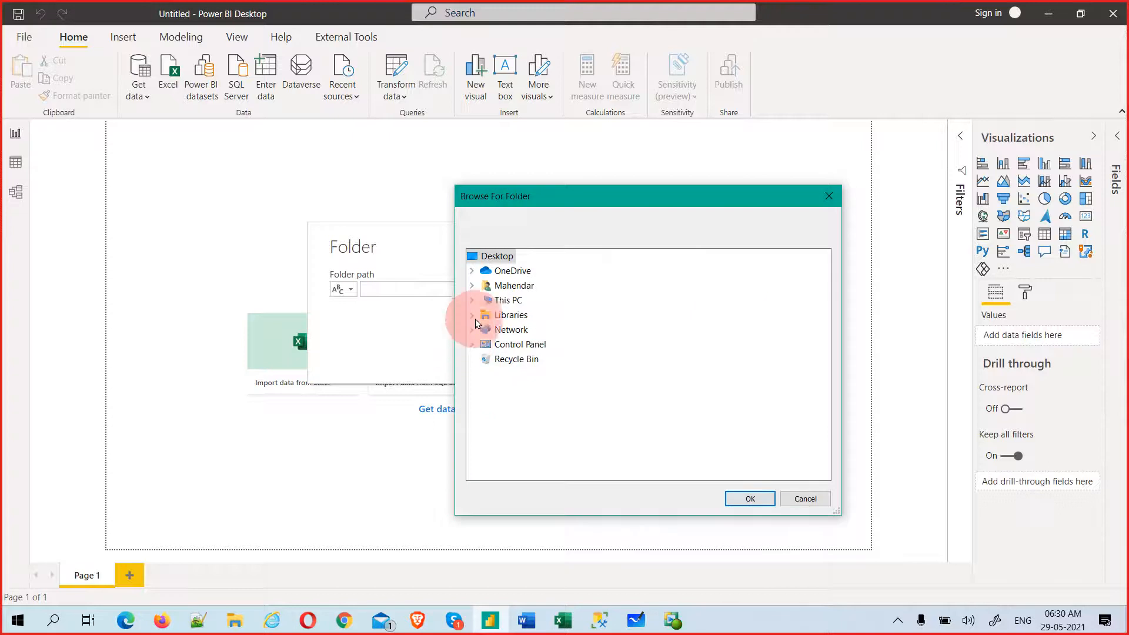
click(472, 301)
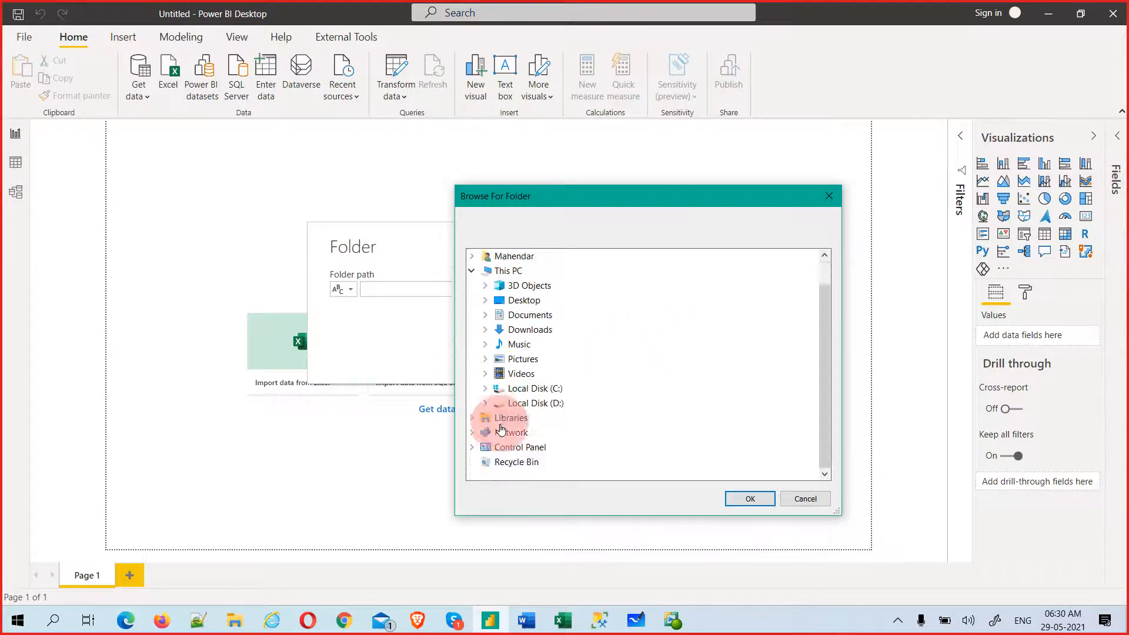
click(484, 404)
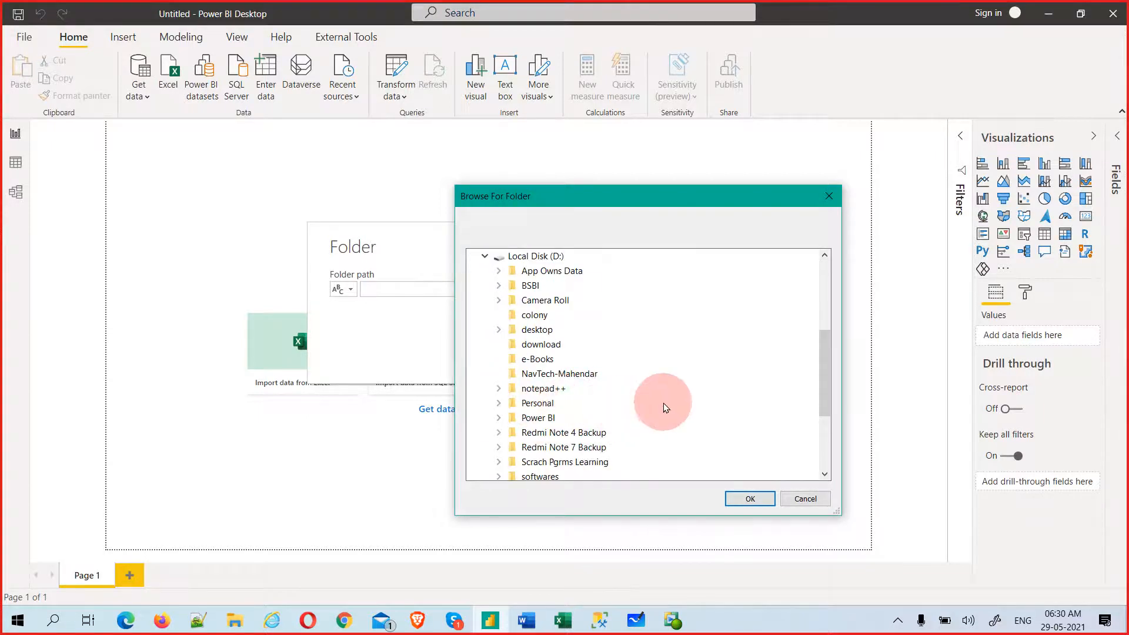
scroll(662, 405, down, 1)
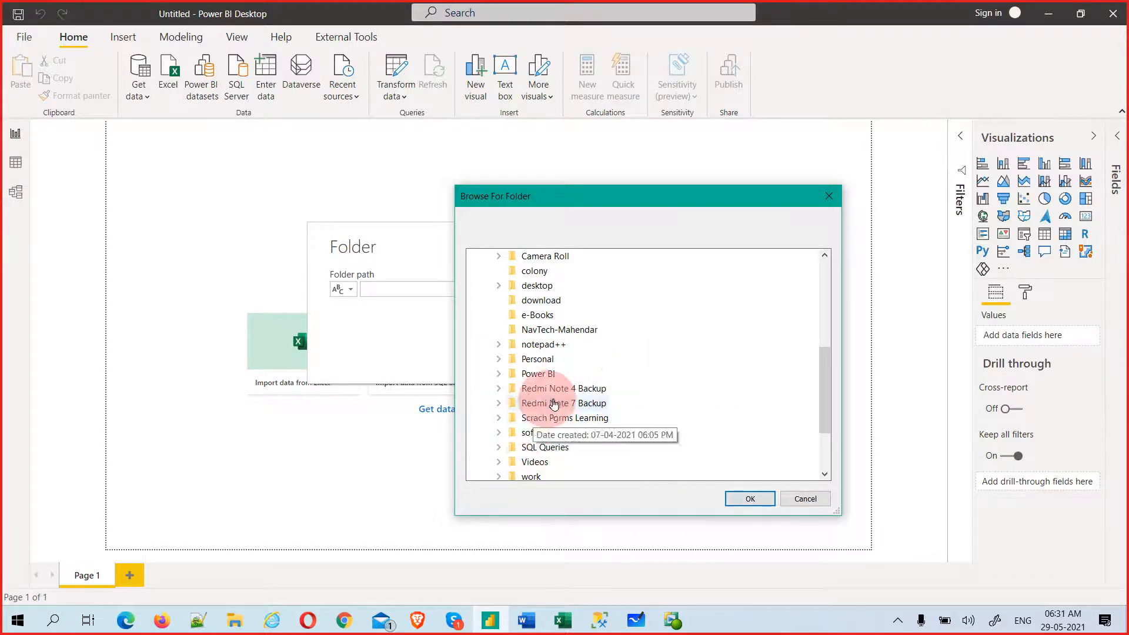
key(alt+Tab)
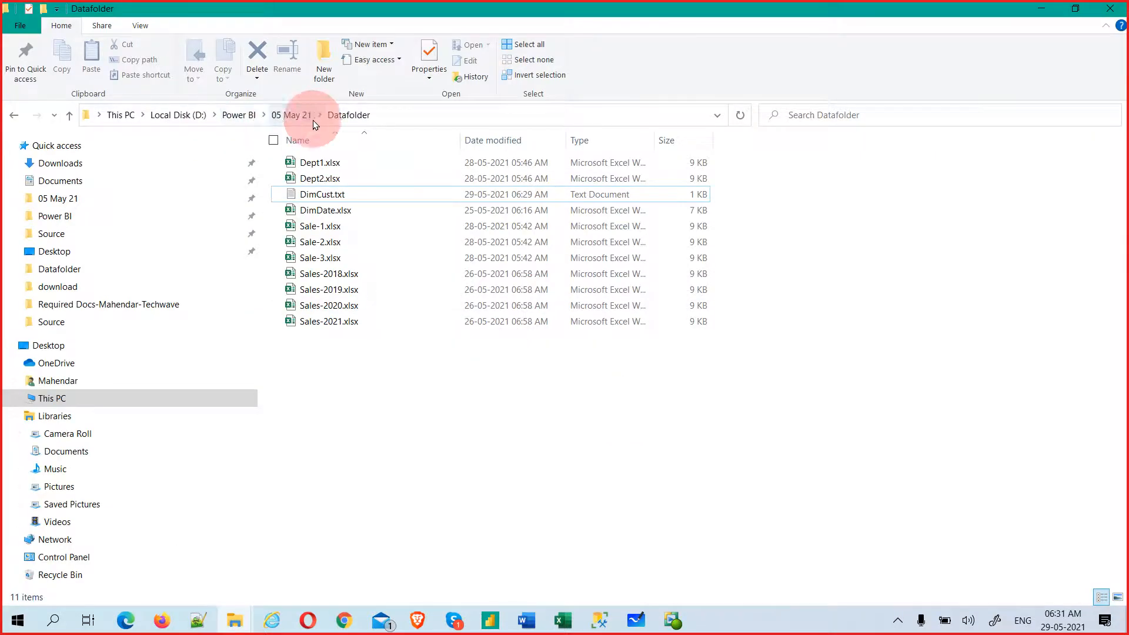
key(alt+Tab)
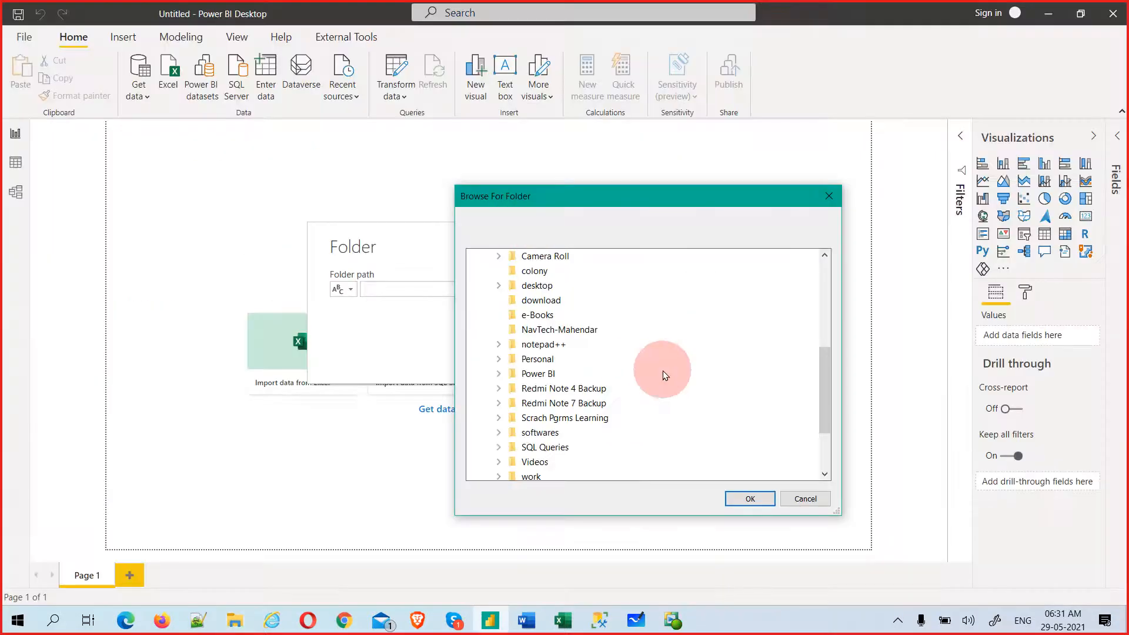
click(495, 372)
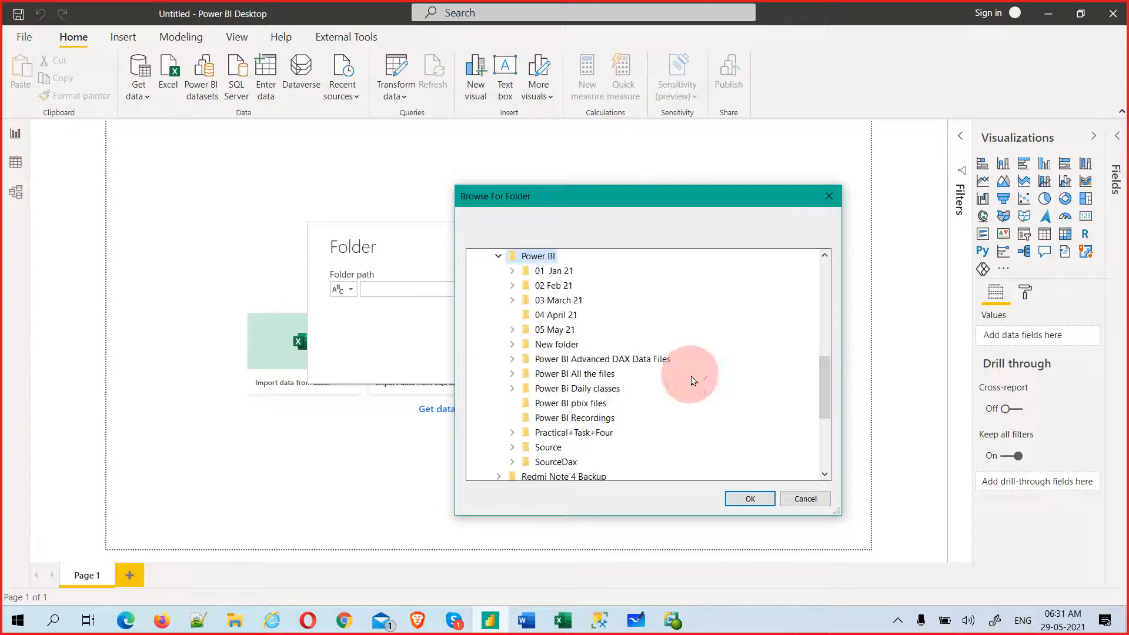
click(558, 330)
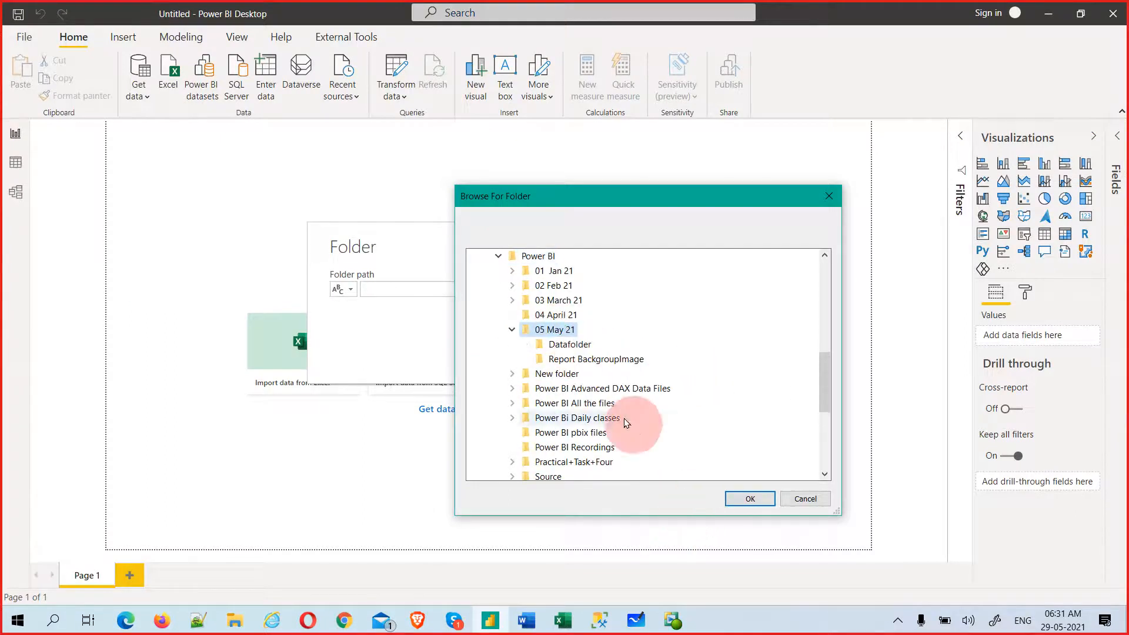
click(568, 346)
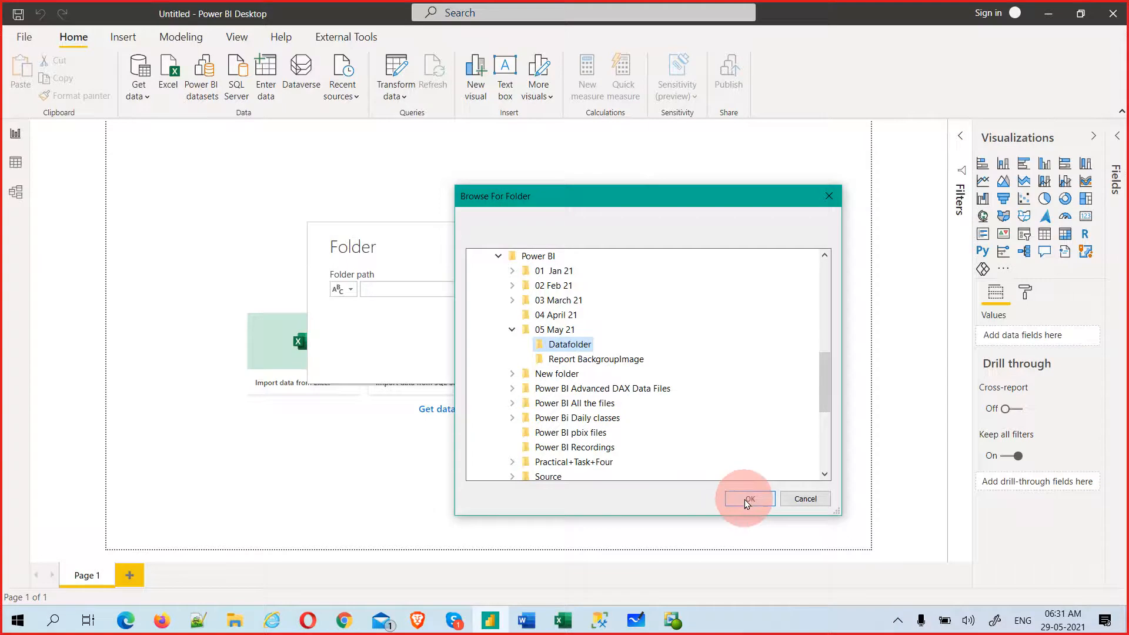
click(745, 499)
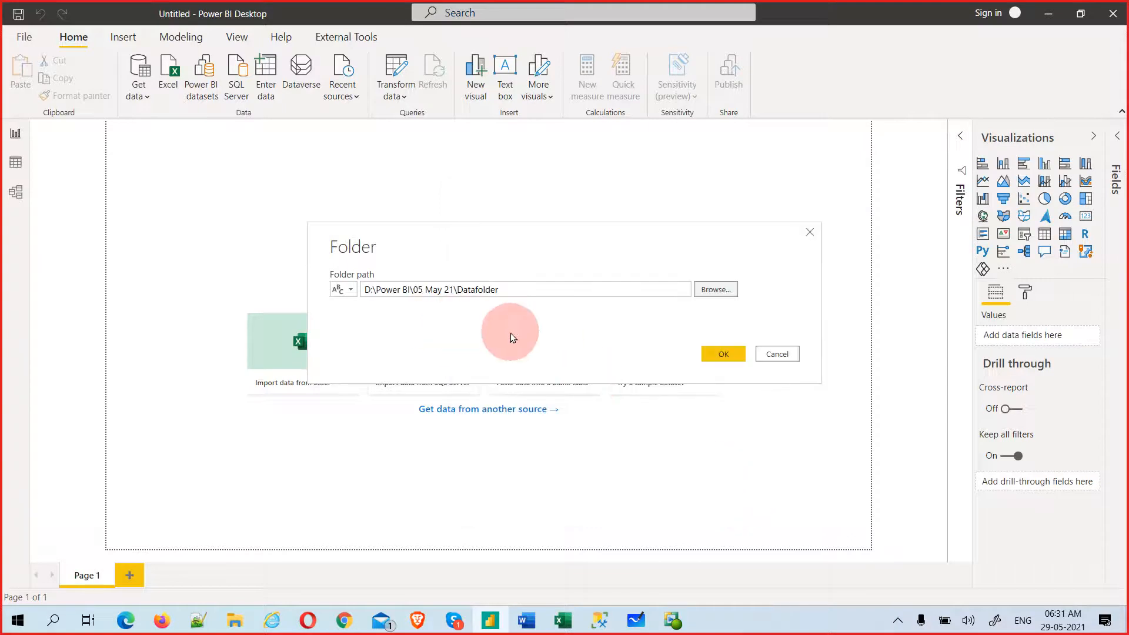
click(713, 357)
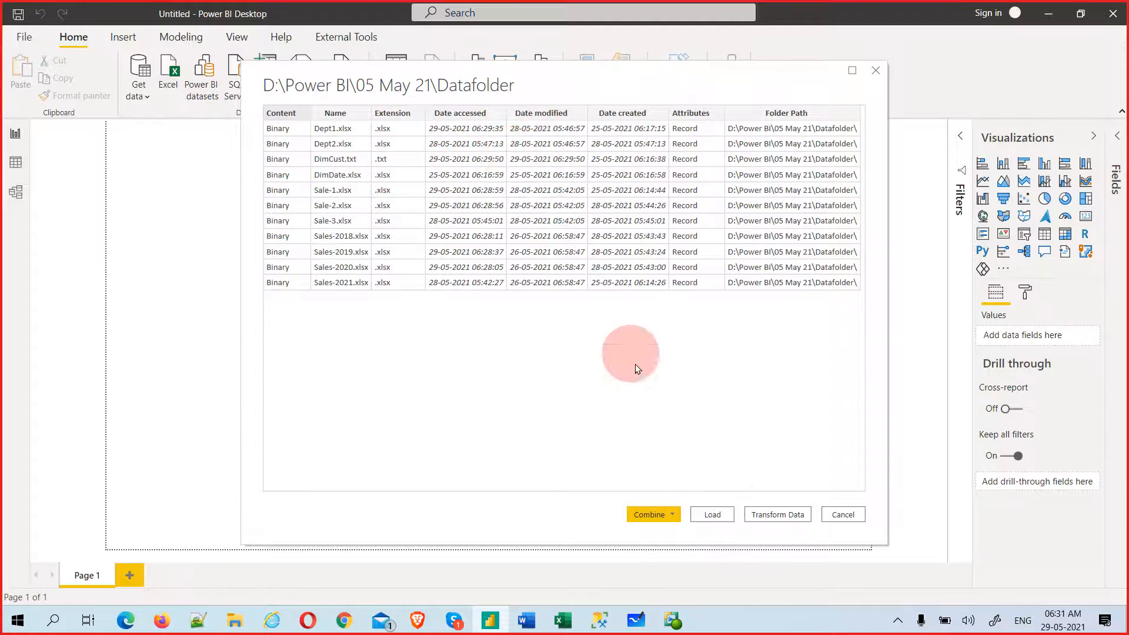
click(782, 515)
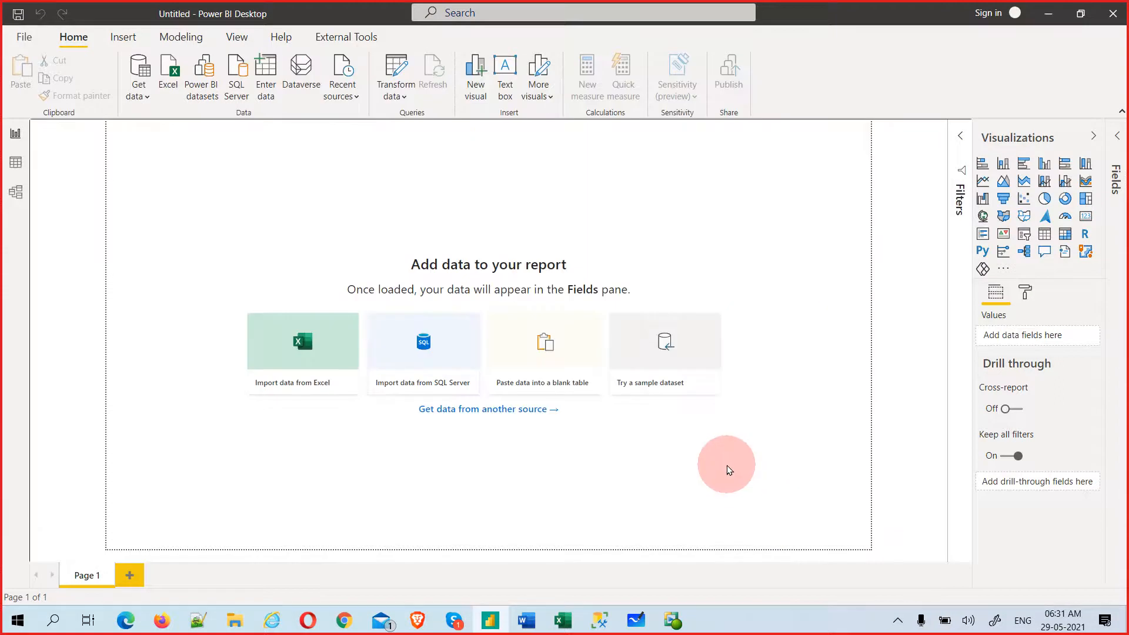
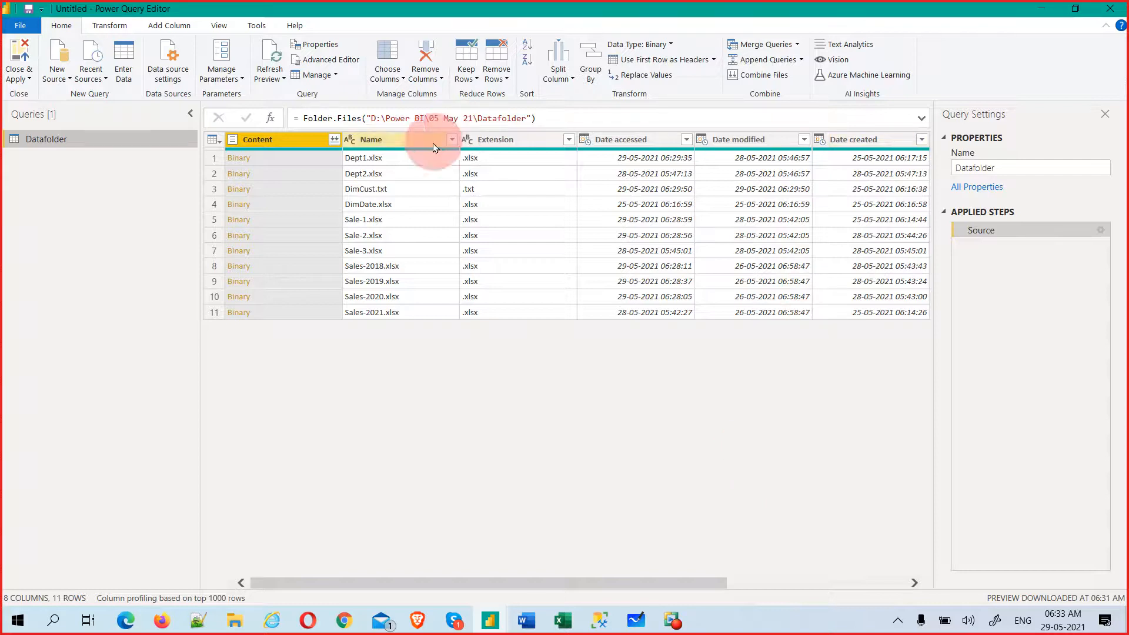
- Keep only the Content, Name, Extension and Date created columns and remove all other columns
ctrl+click(387, 144)
ctrl+click(506, 141)
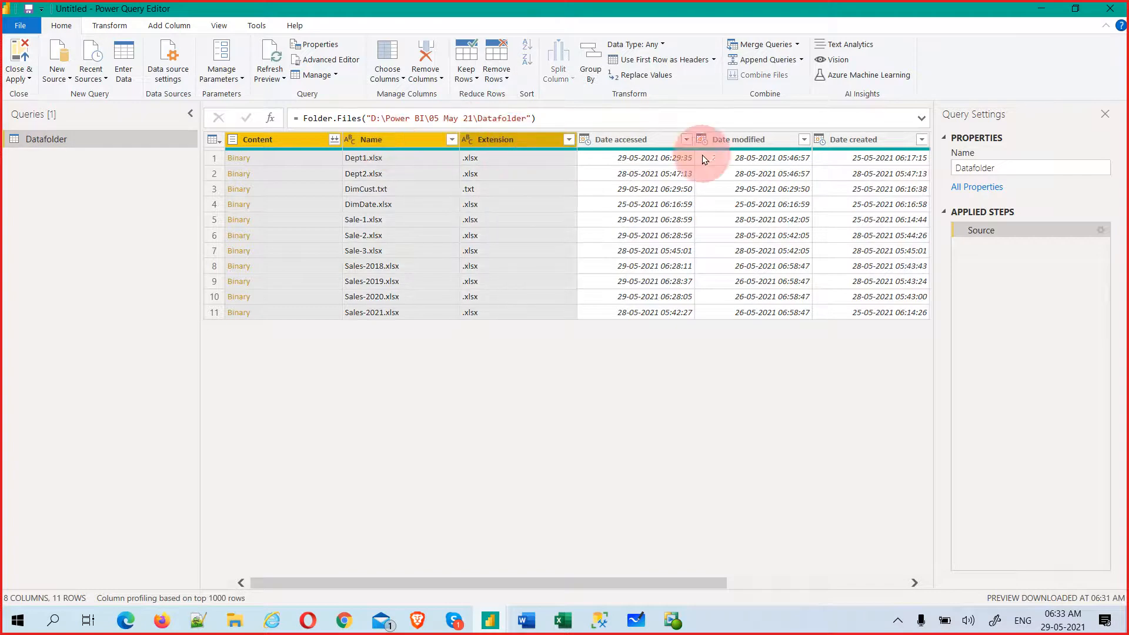
ctrl+click(871, 141)
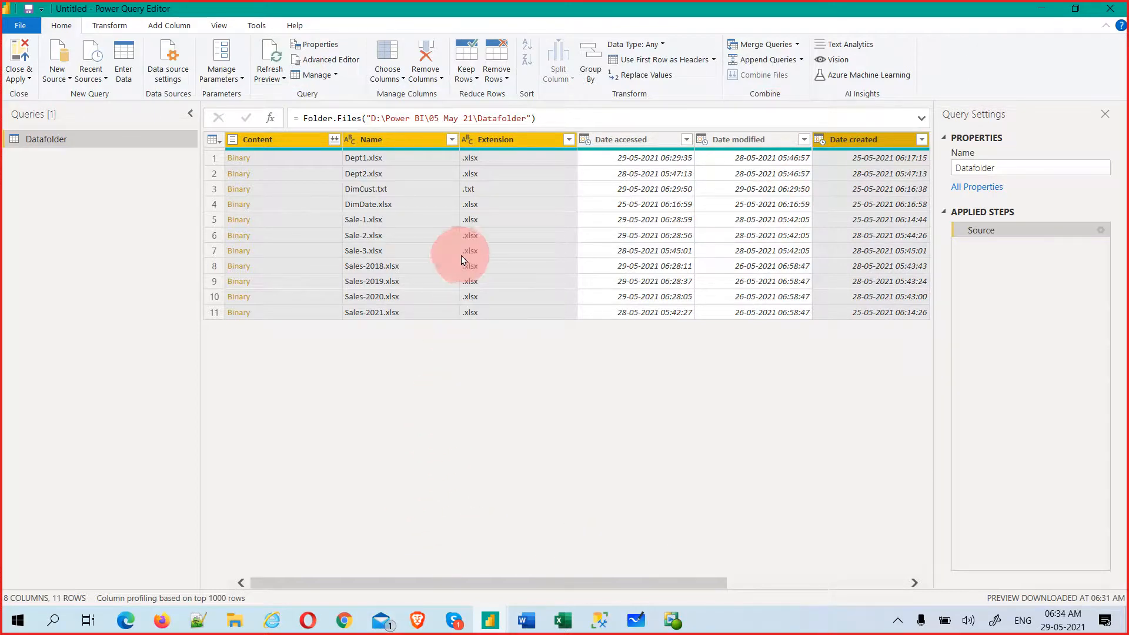
right_click(391, 142)
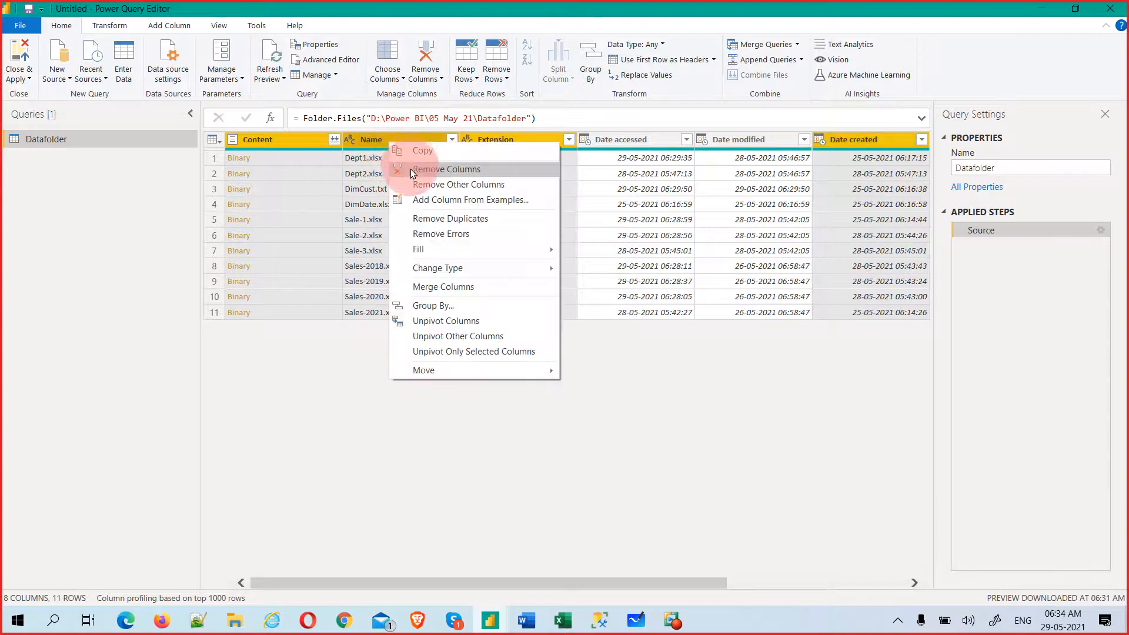
click(473, 191)
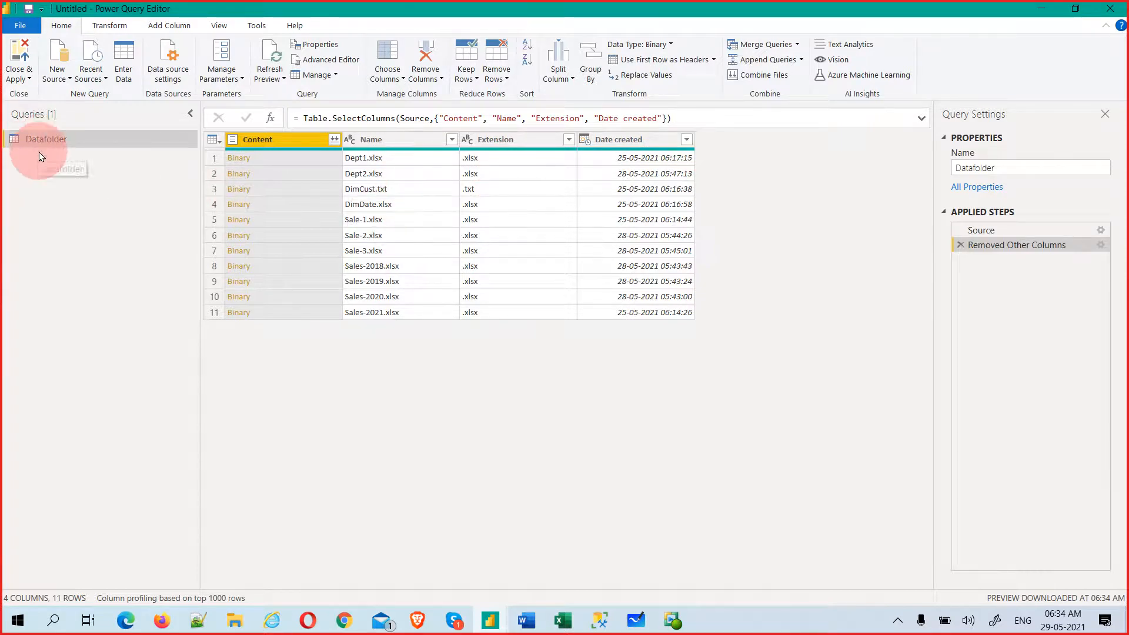
- Rename the Datafolder query as DatafolderMaster and disable its load into the report
right_click(69, 140)
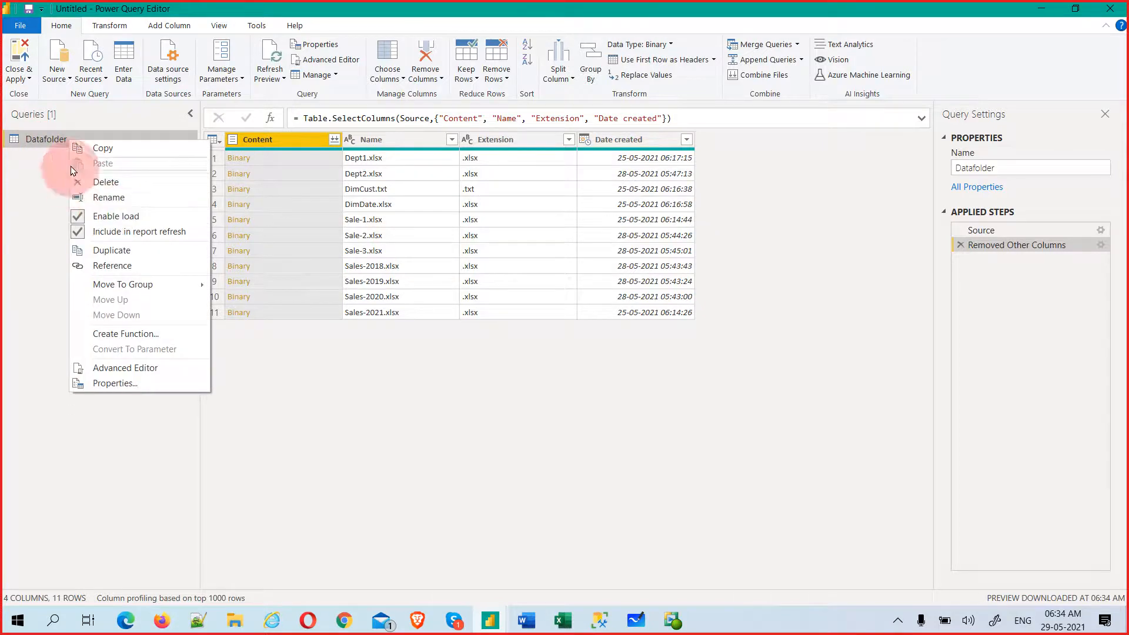
click(1017, 169)
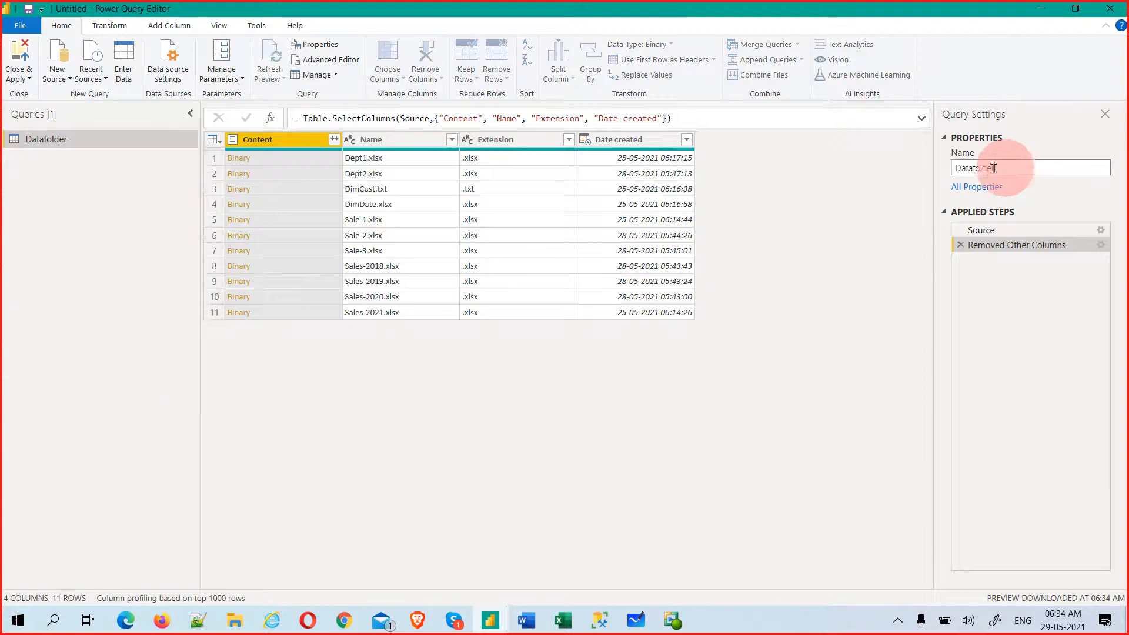
click(1027, 167)
text(Master)
key(Return)
right_click(76, 140)
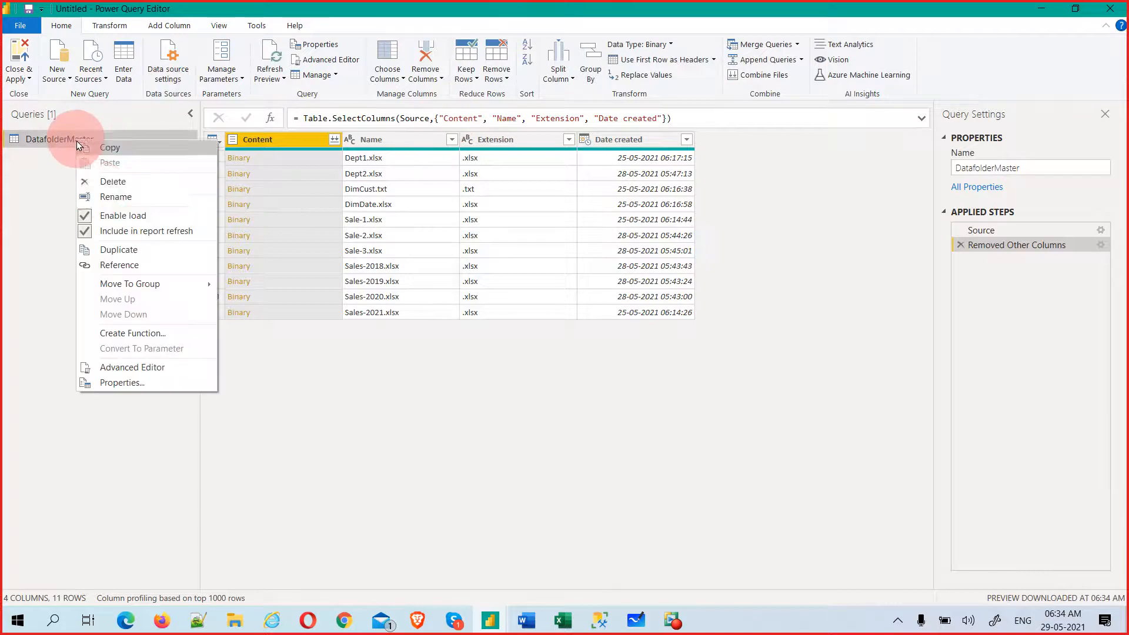
click(135, 216)
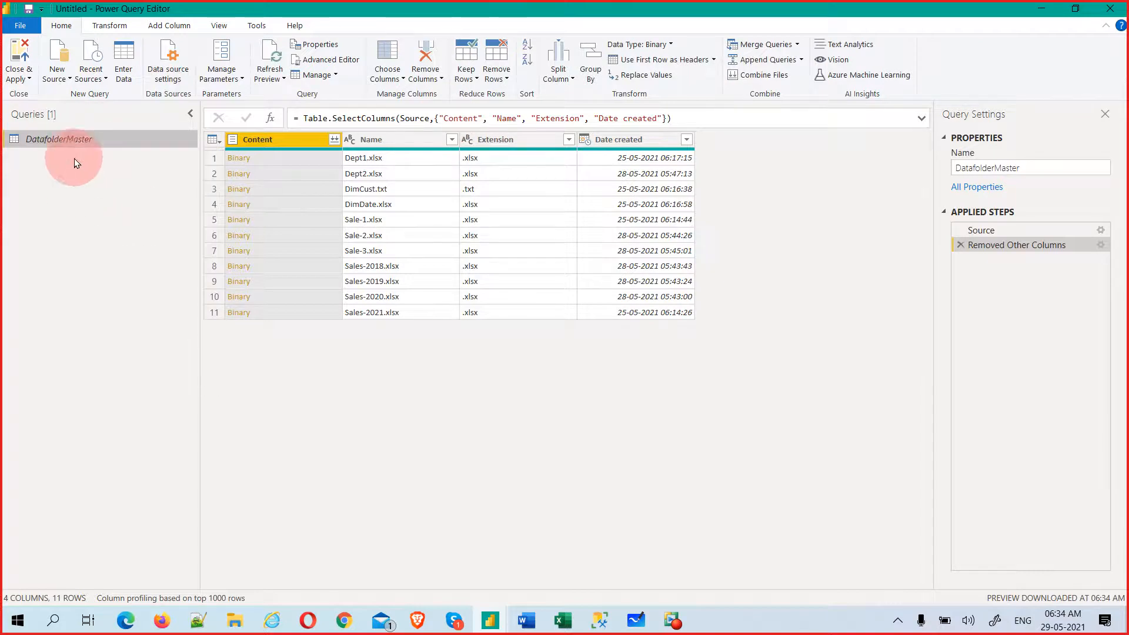
- Create a reference query from DatafolderMaster and name it Sales
right_click(75, 140)
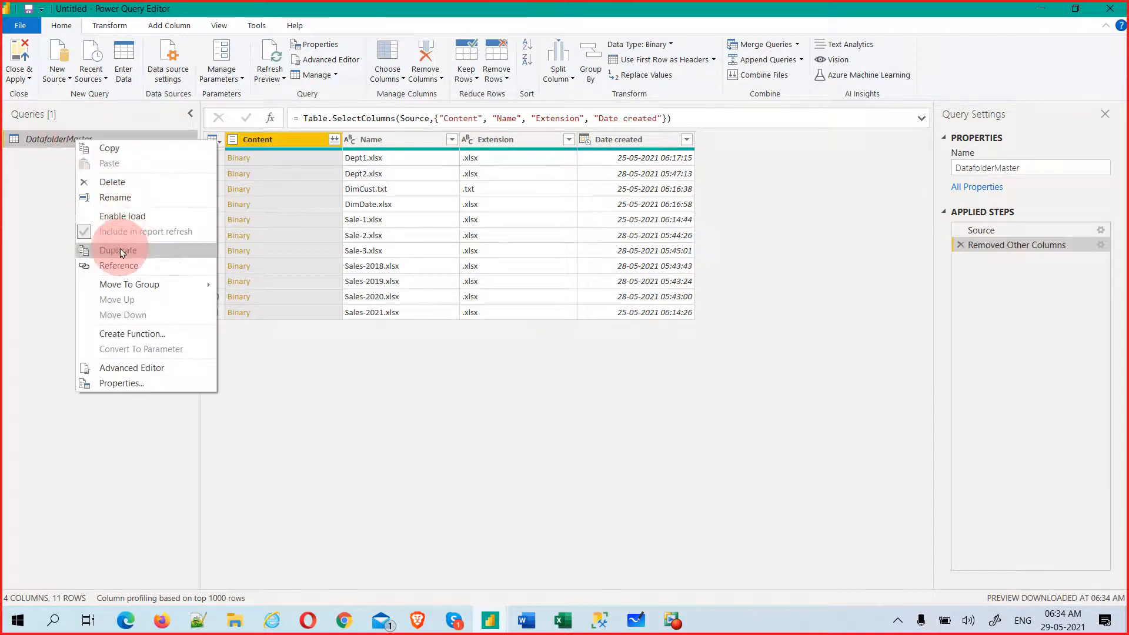
click(125, 266)
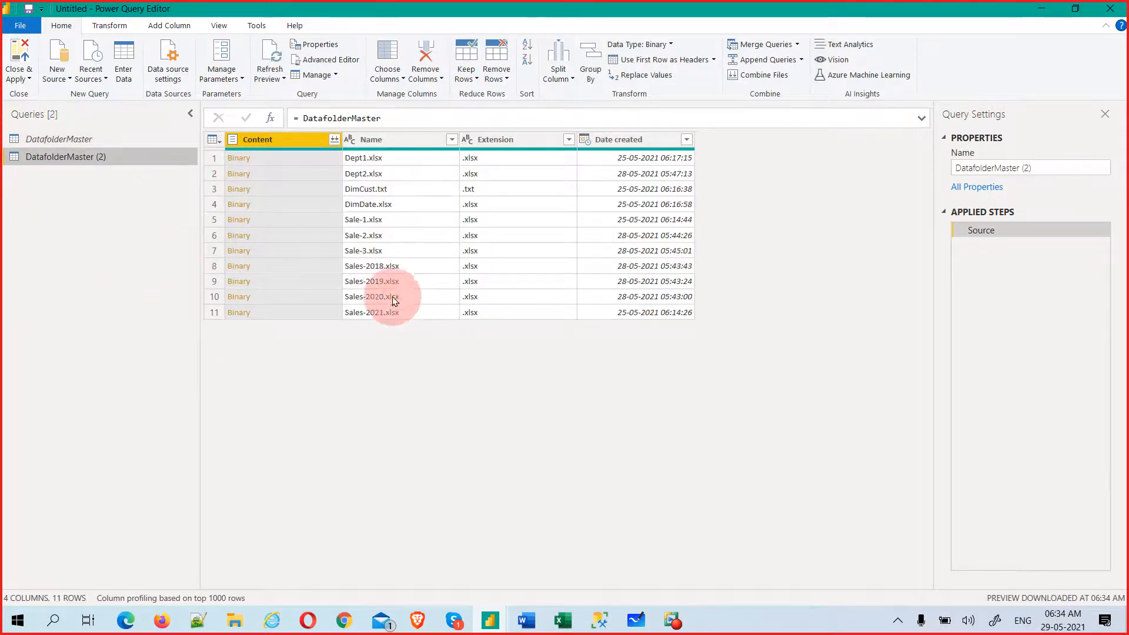
click(976, 169)
text(Sales)
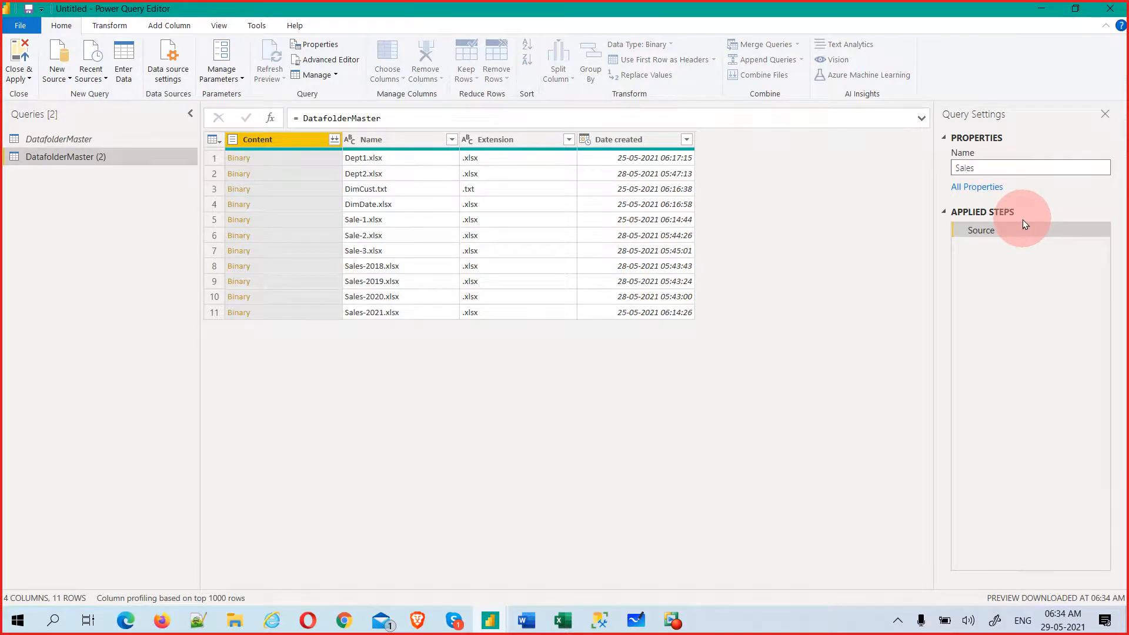
key(Return)
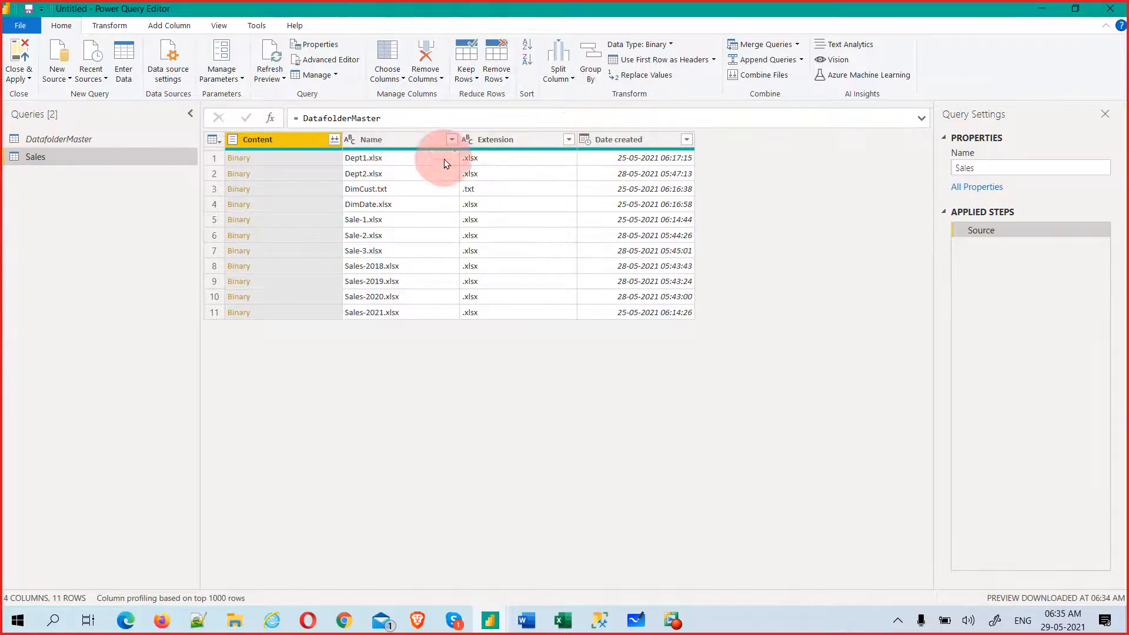
- Filter the Extension column of the Sales query to keep only .xlsx files, excluding .txt
click(452, 141)
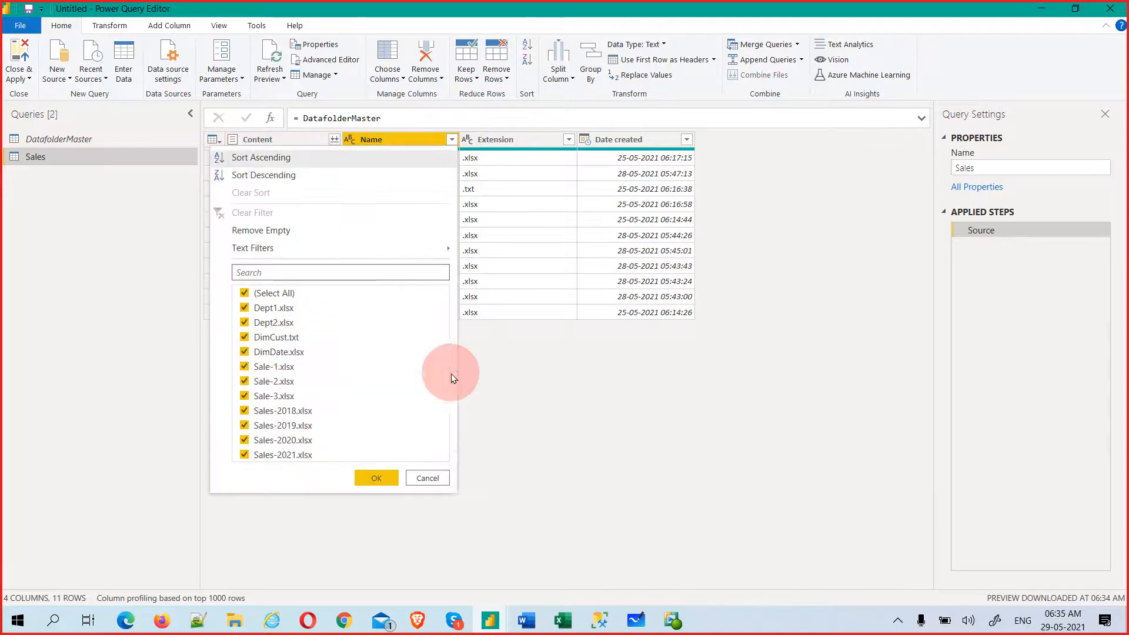
click(443, 481)
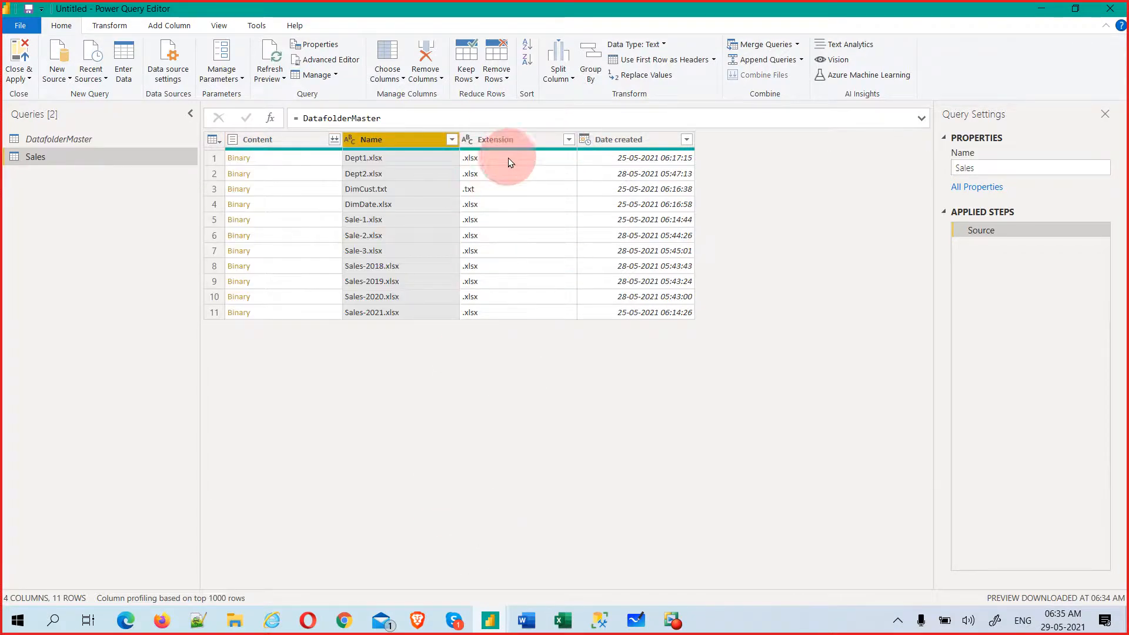
click(568, 139)
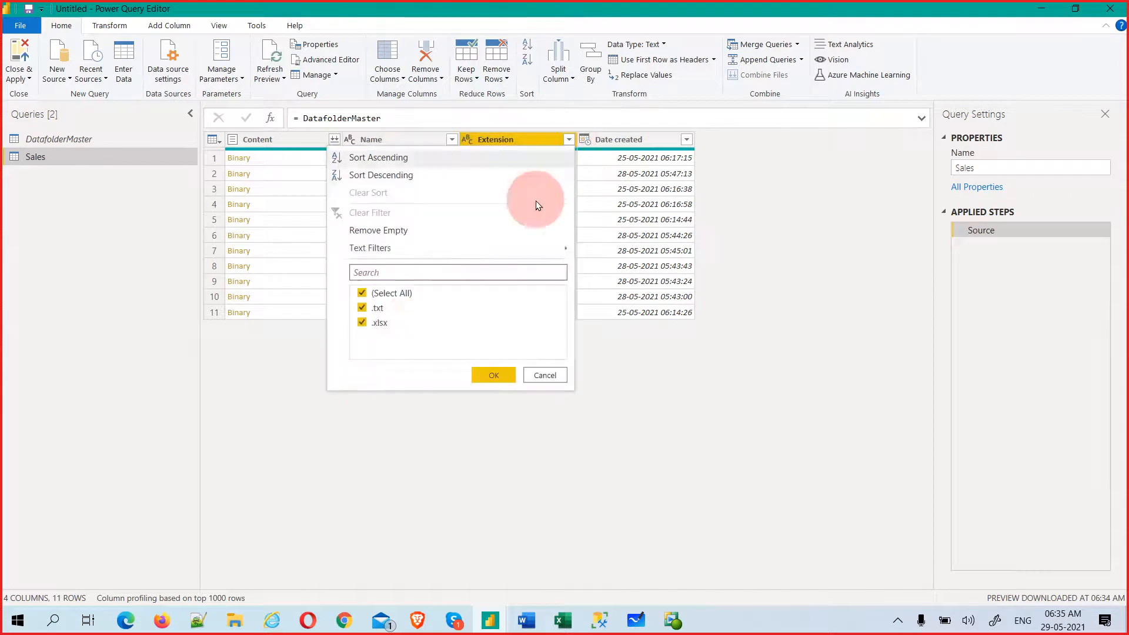
click(363, 308)
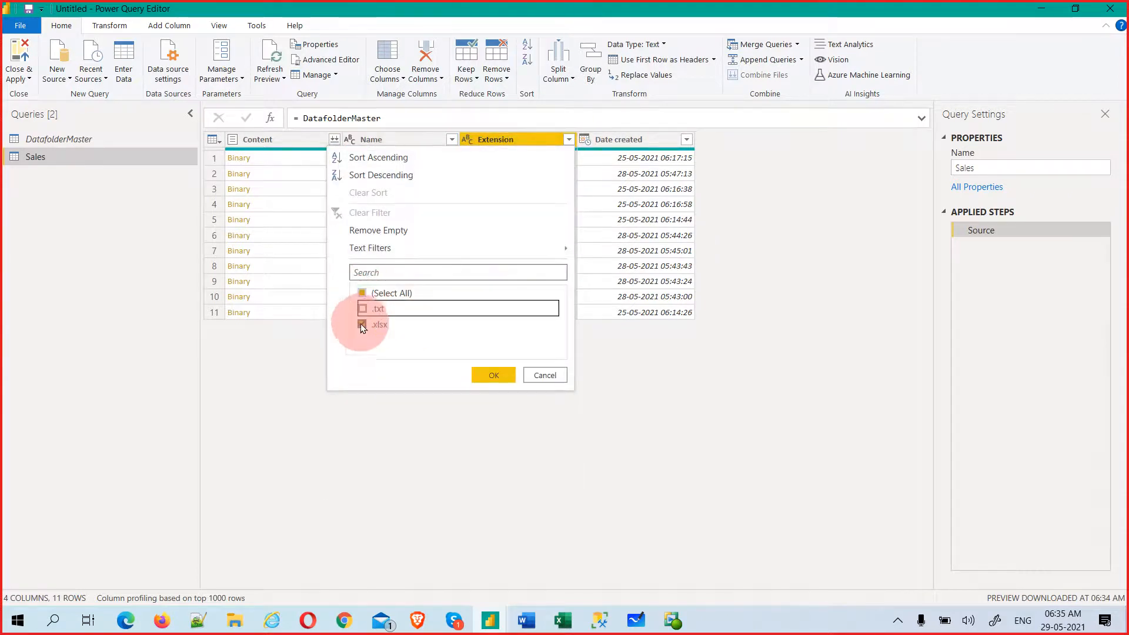
click(482, 370)
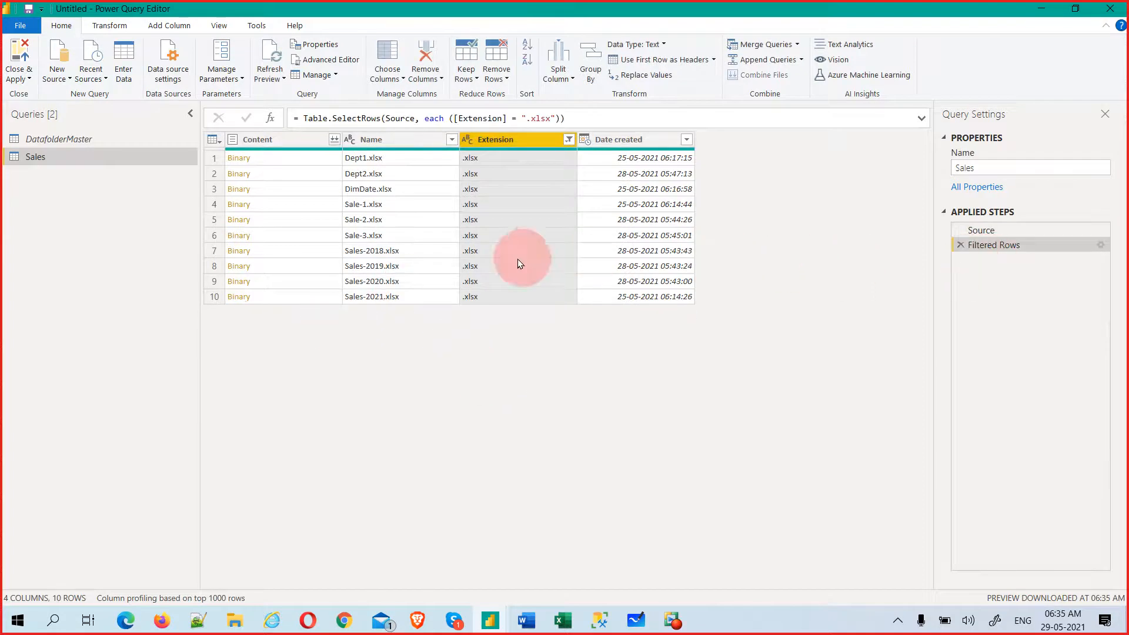
- Filter the Name column of the Sales query by "sales", keeping only Sales-2018.xlsx, Sales-2019.xlsx, Sales-2020.xlsx and Sales-2021.xlsx
click(451, 140)
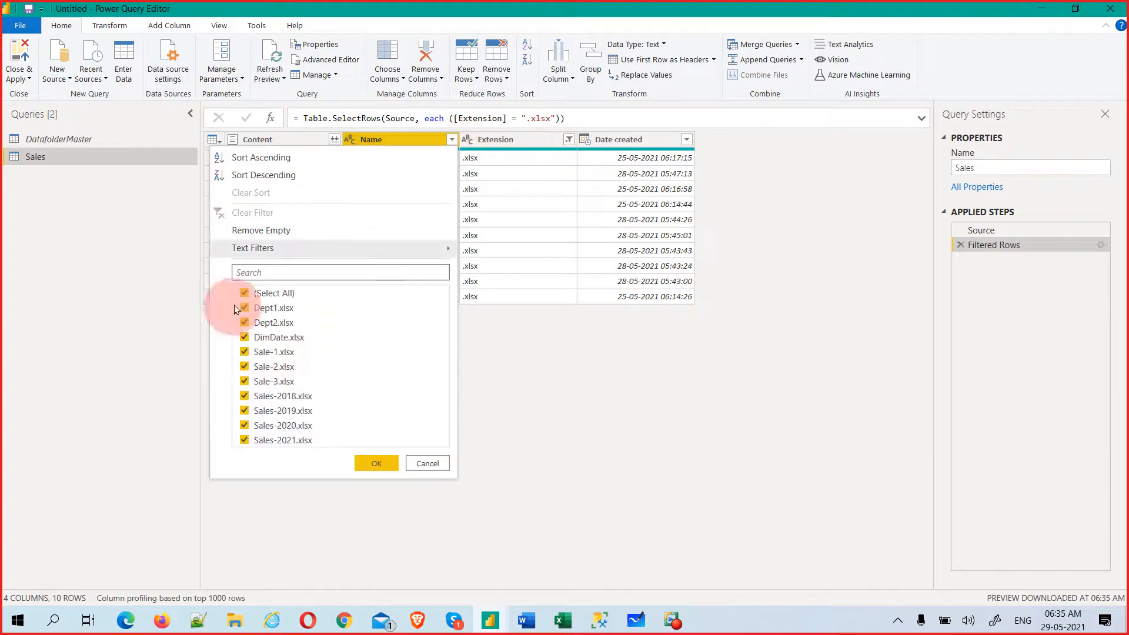
click(244, 294)
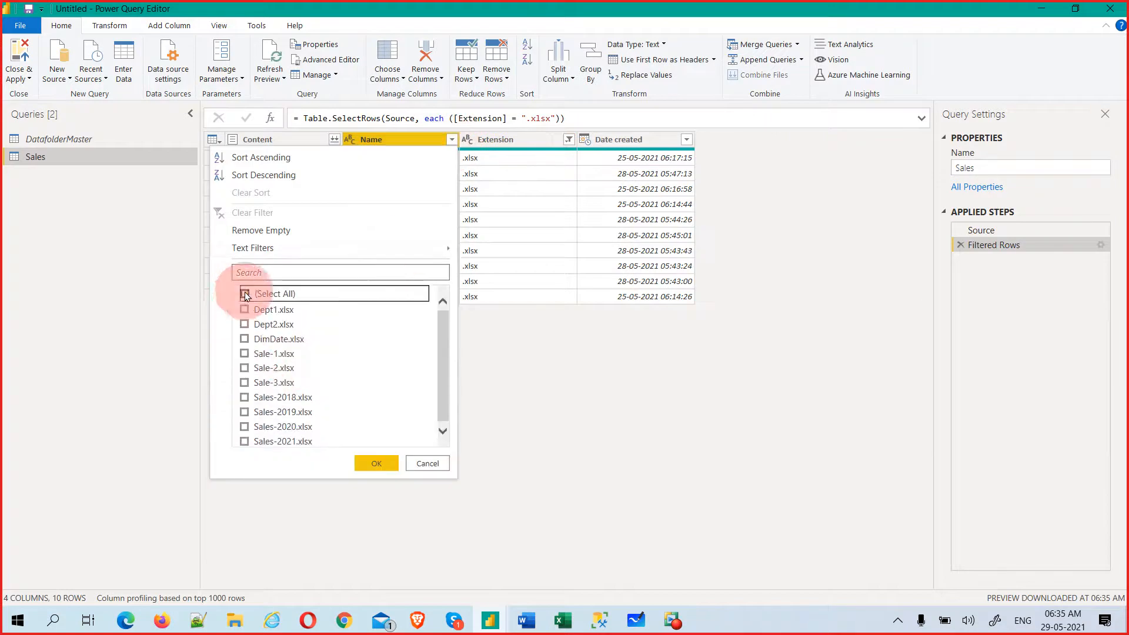
click(245, 397)
click(246, 411)
click(244, 426)
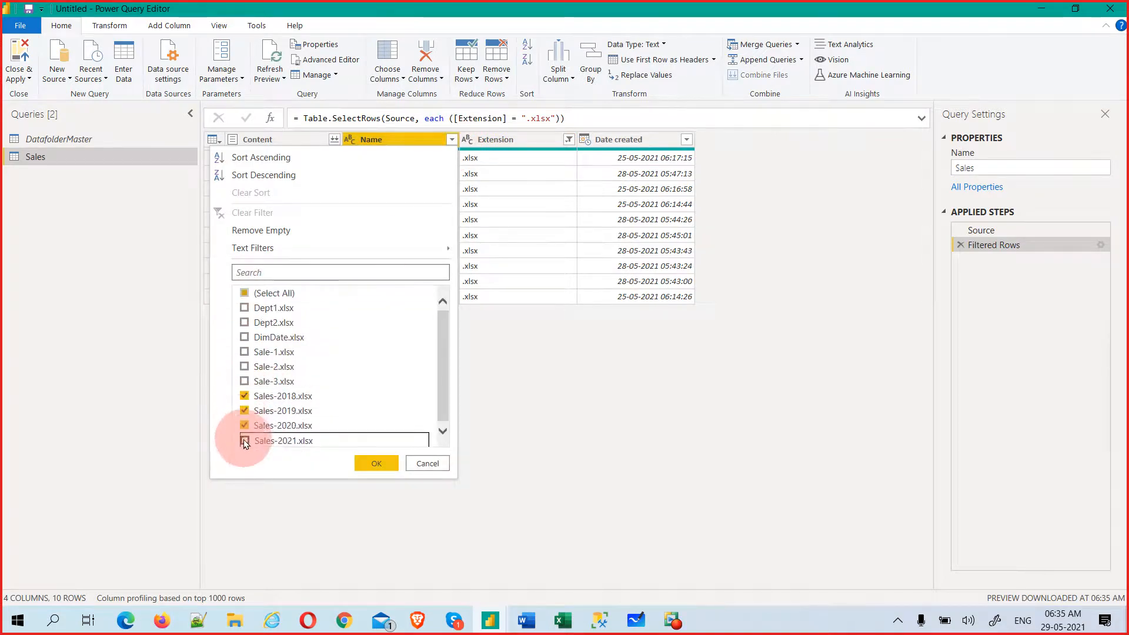
click(245, 441)
click(287, 272)
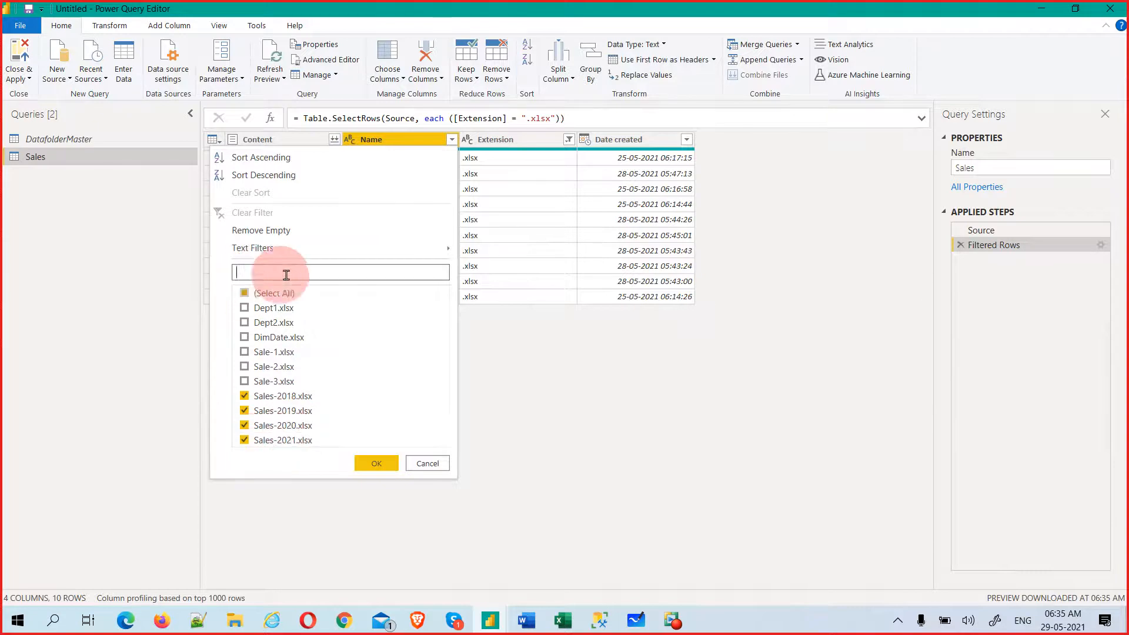
text(sales)
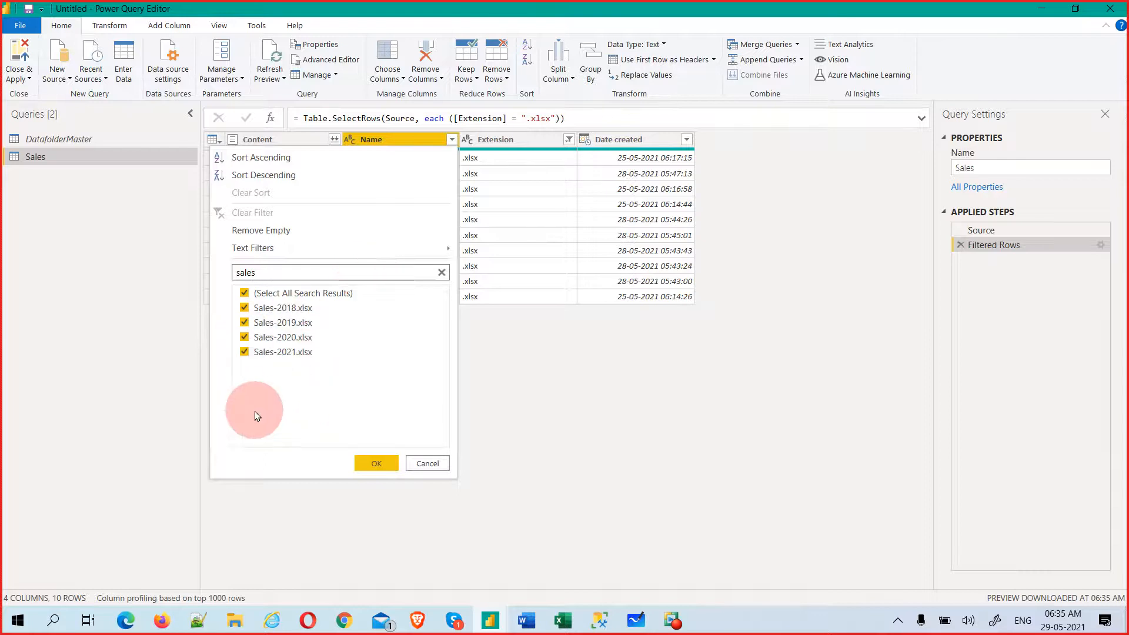
click(379, 467)
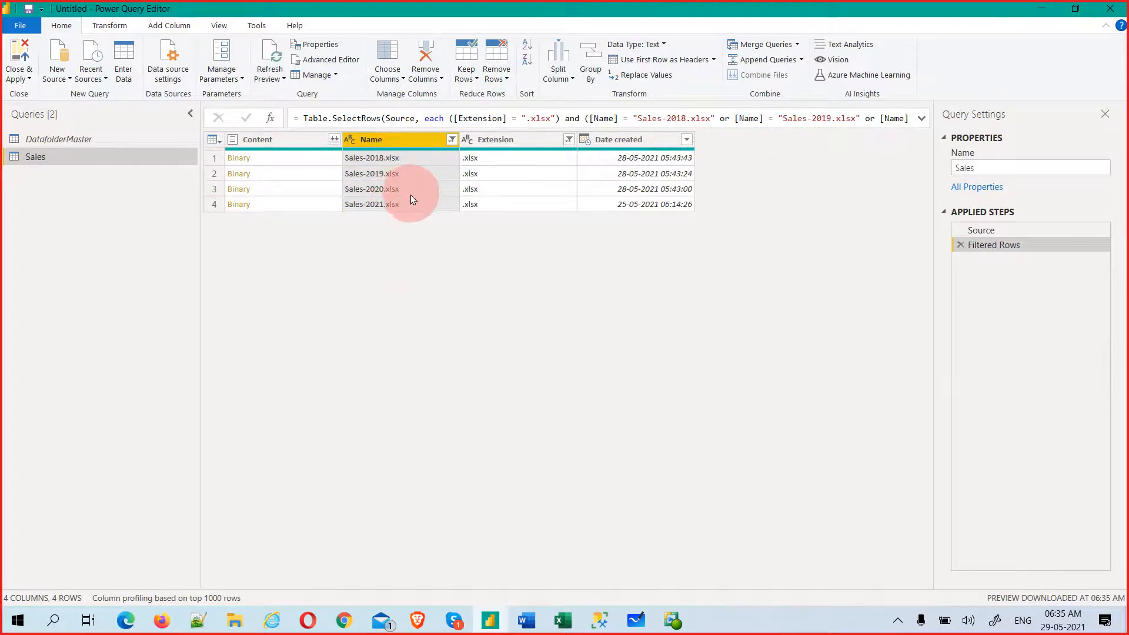
- Combine the binary files in the Sales query's Content column, extracting Sheet1 with the first file as the sample
click(333, 140)
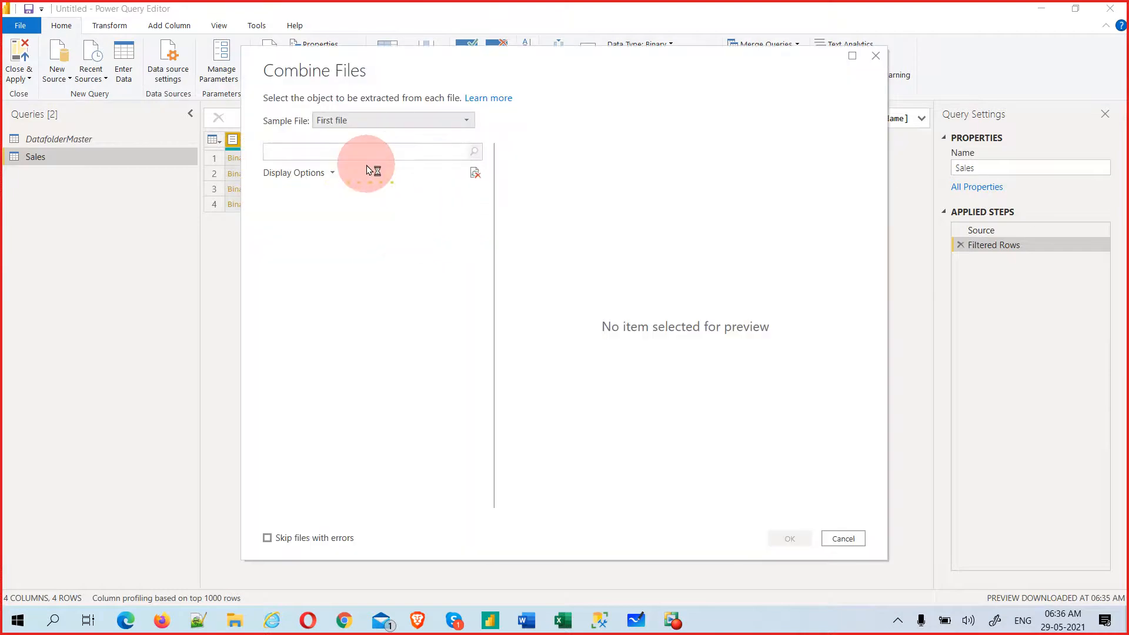
click(319, 215)
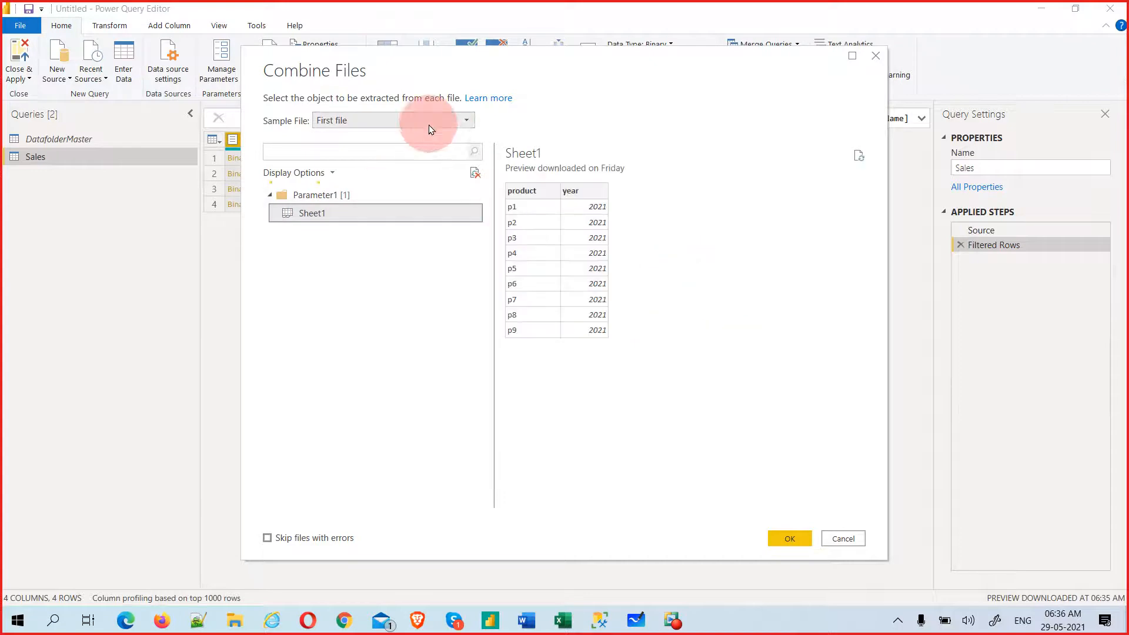
click(446, 119)
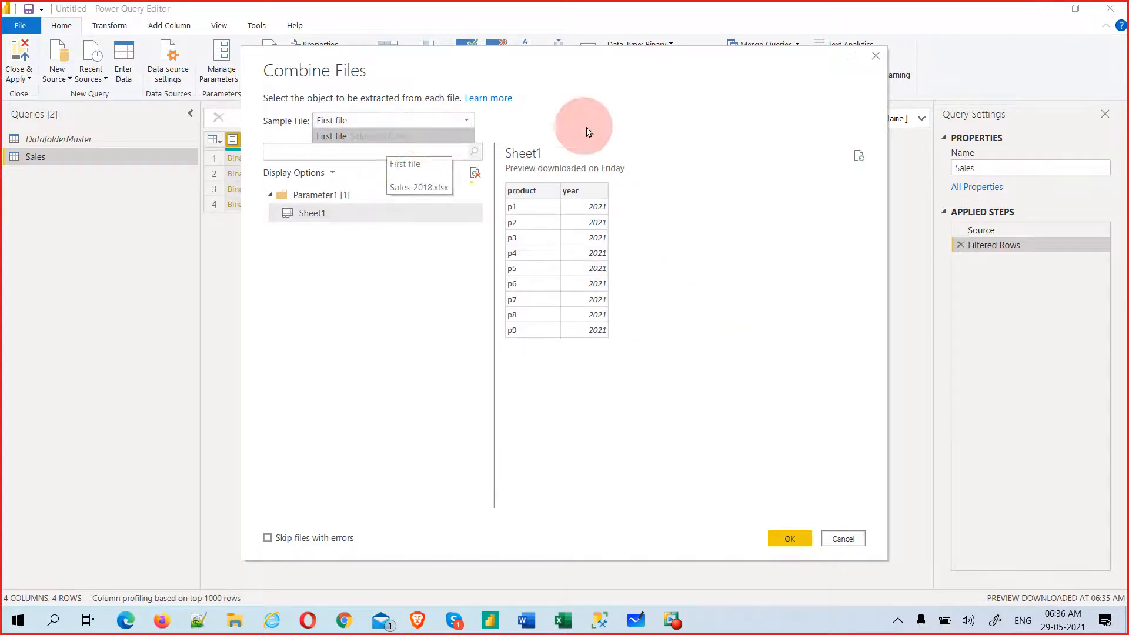
click(633, 238)
click(790, 539)
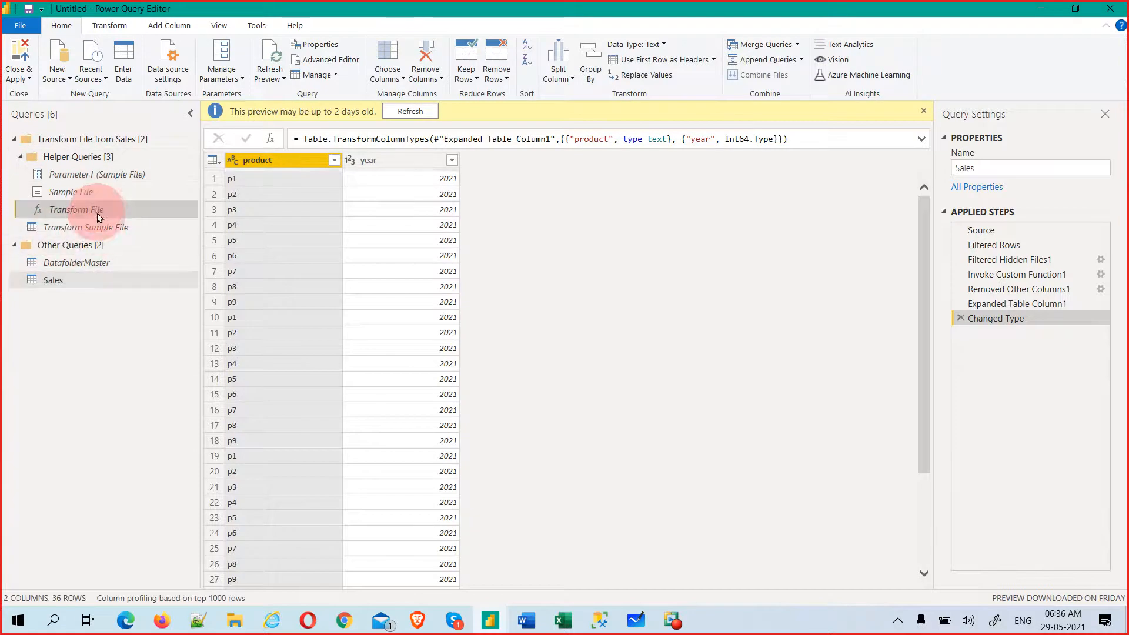
- Examine the Transform File, Sample File, Parameter1 and Transform Sample File queries, collapse Helper Queries, and review the combined Sales rows
click(97, 213)
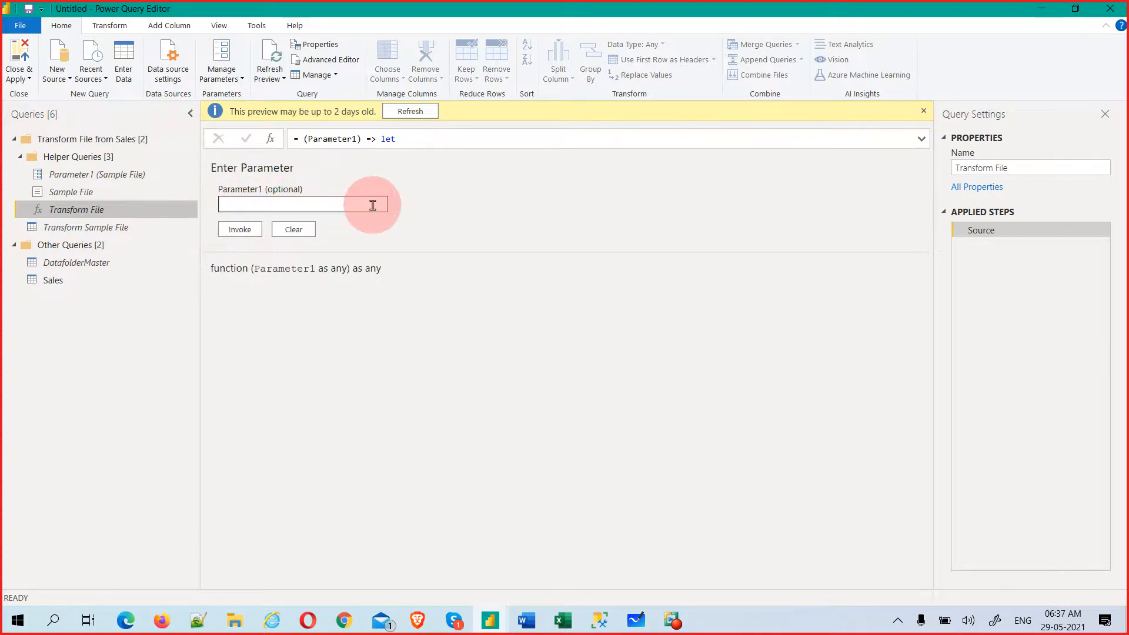
click(94, 193)
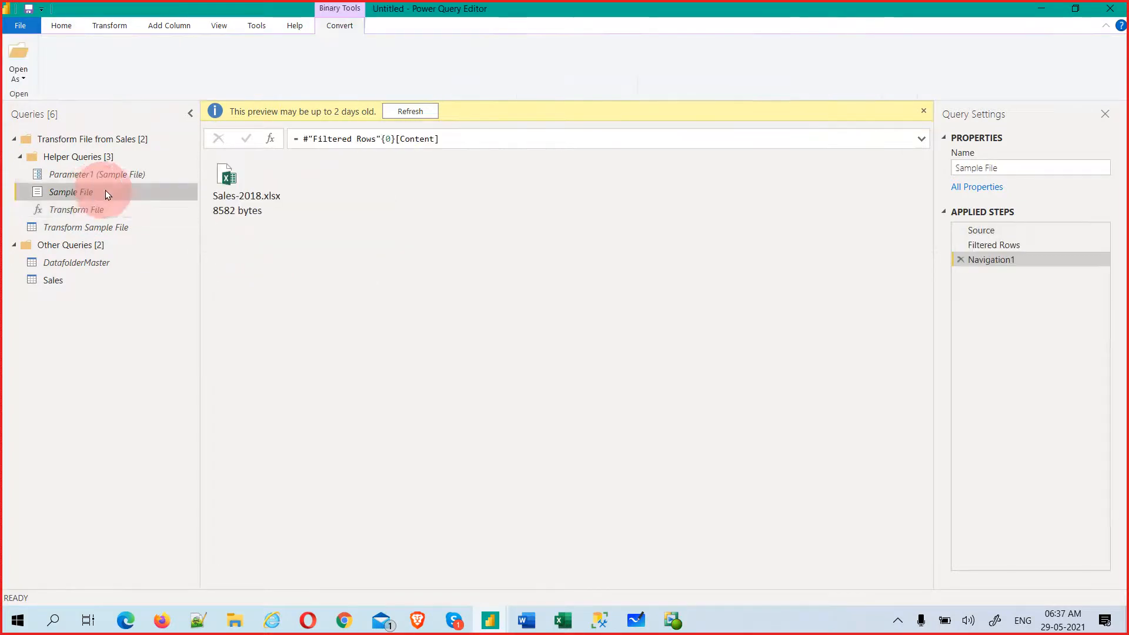
click(125, 172)
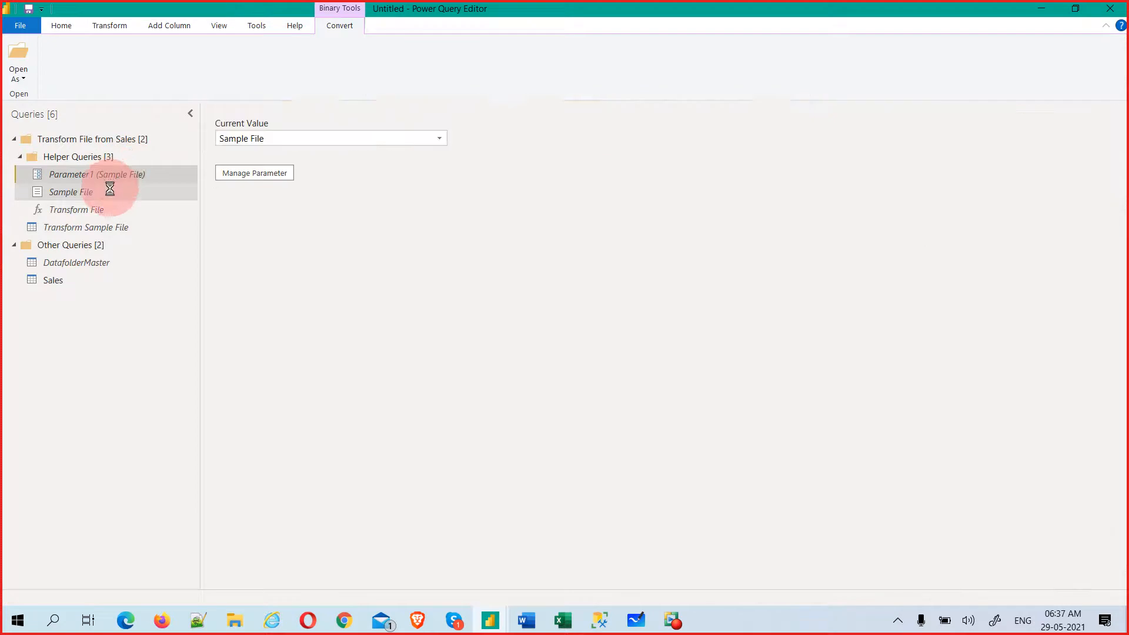
click(438, 140)
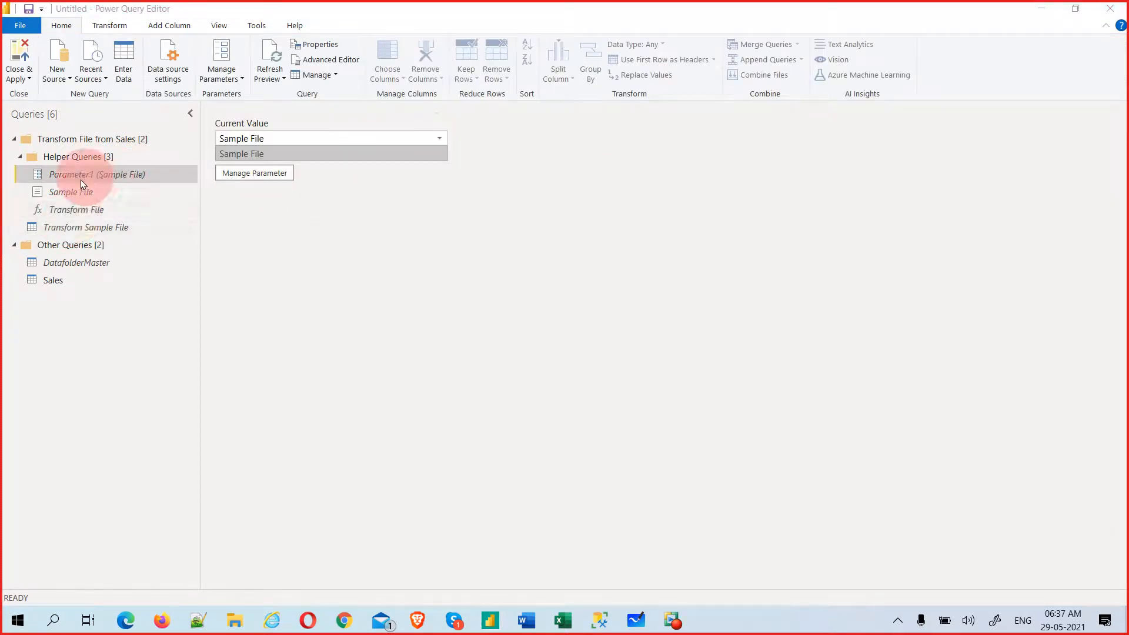
click(111, 228)
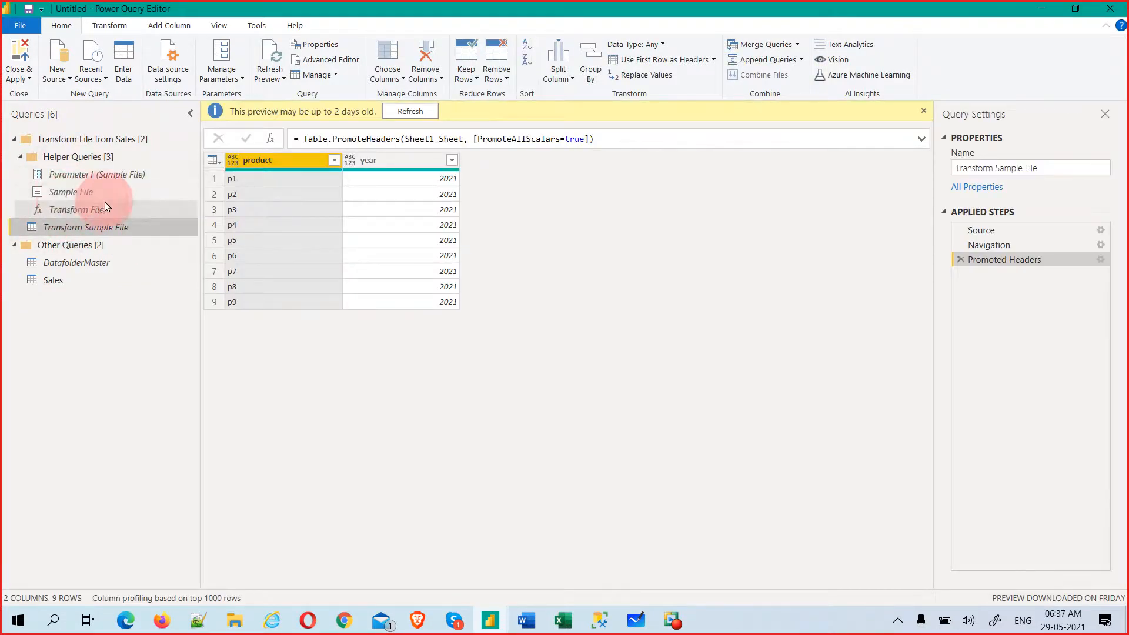
click(75, 160)
click(20, 156)
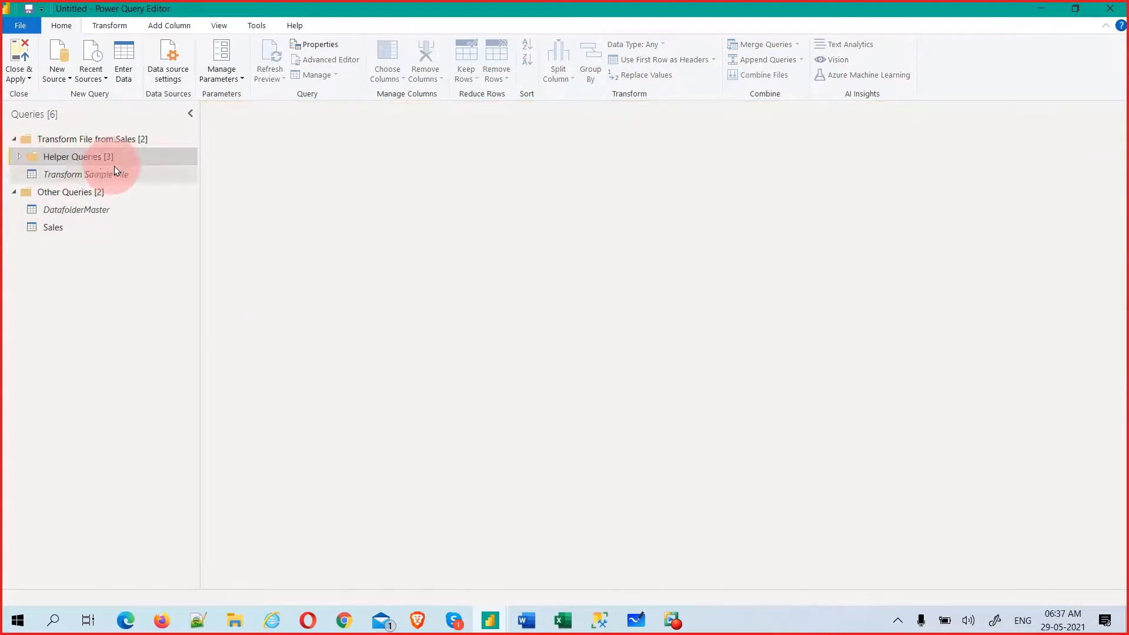
click(74, 228)
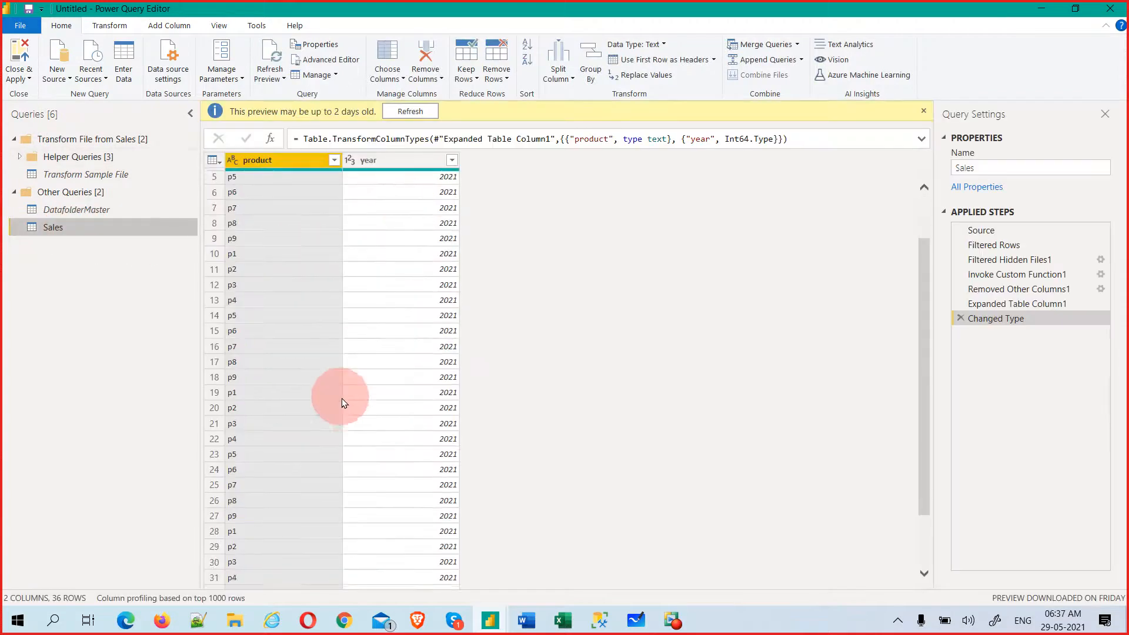
scroll(353, 411, down, 3)
scroll(369, 430, up, 3)
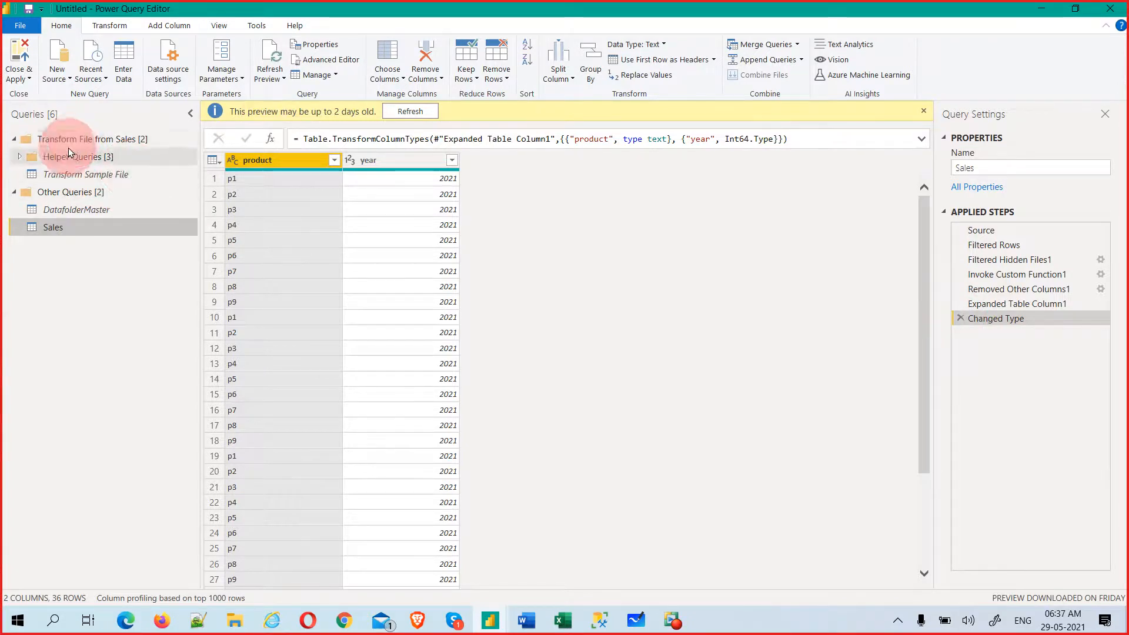
- Create another reference query from DatafolderMaster
click(83, 209)
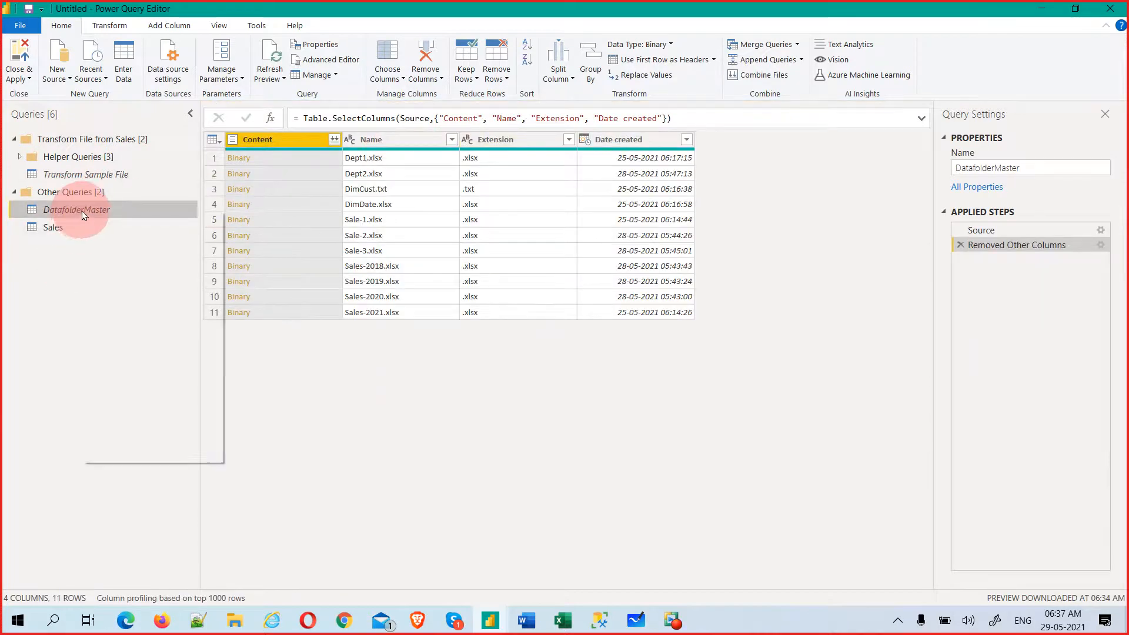
right_click(81, 211)
click(138, 340)
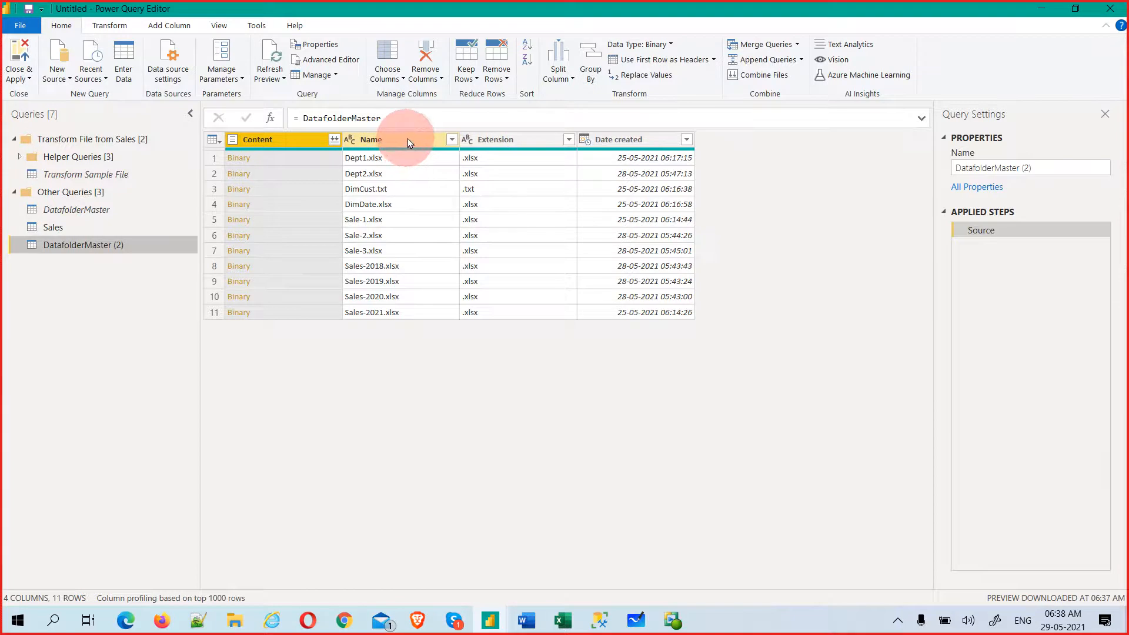
- Remove the Extension column from the new reference query and compare its columns with those of DatafolderMaster
click(513, 139)
right_click(513, 140)
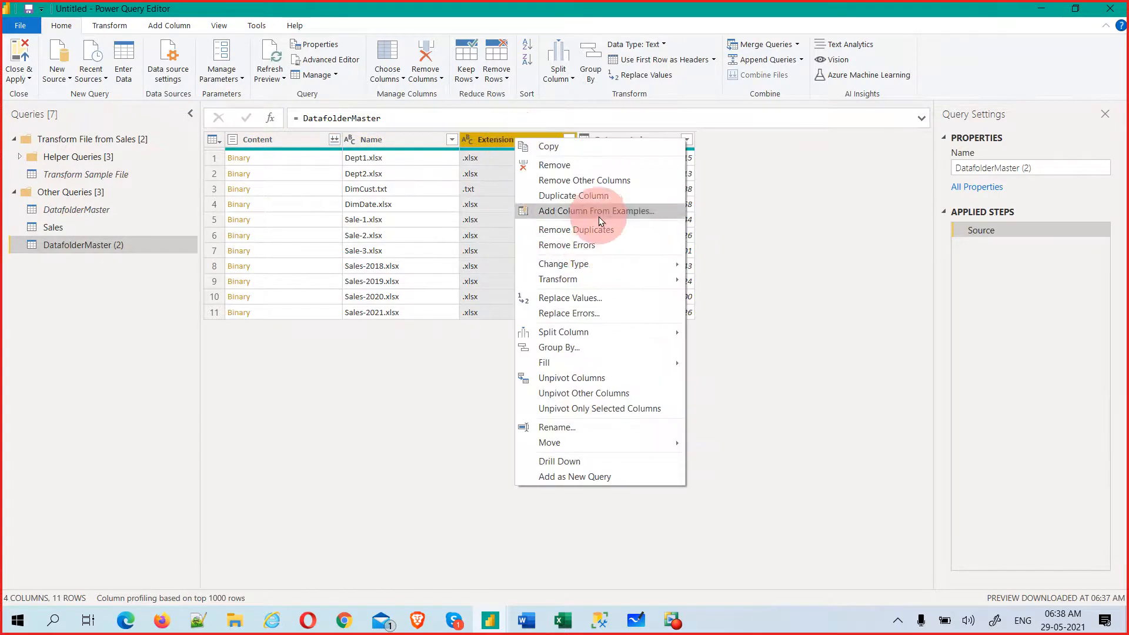
click(570, 166)
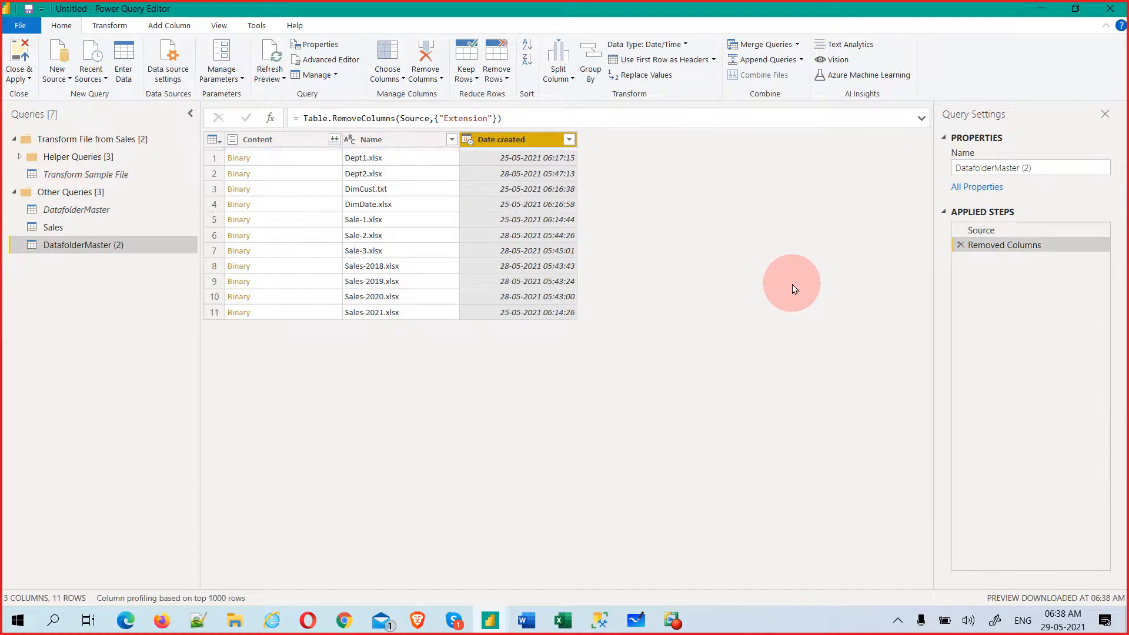
click(86, 207)
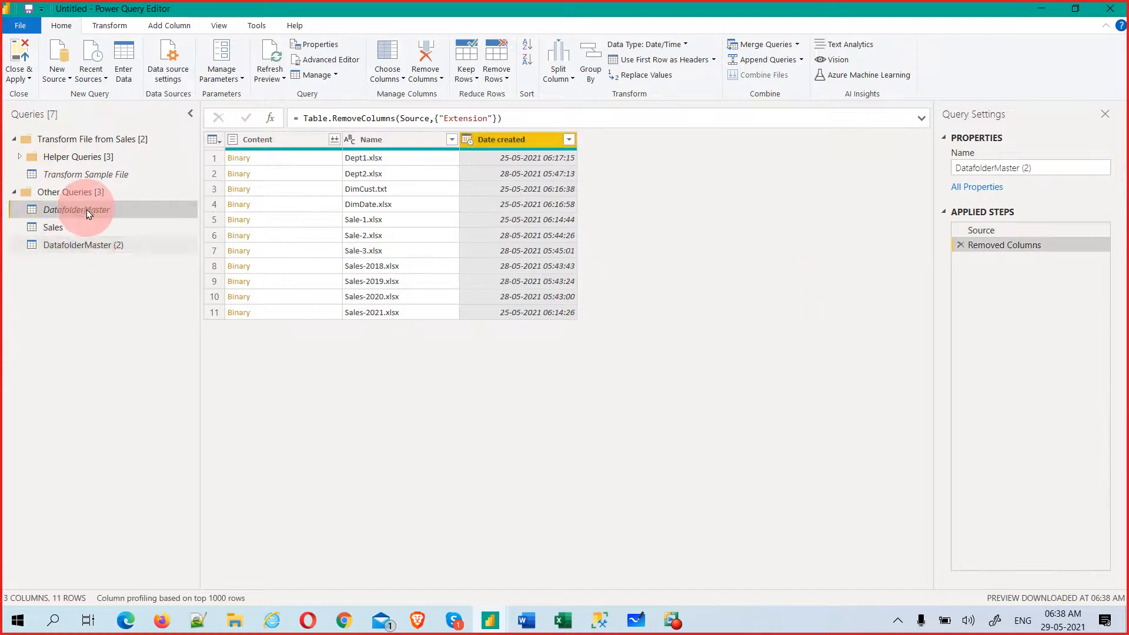
click(88, 242)
click(94, 213)
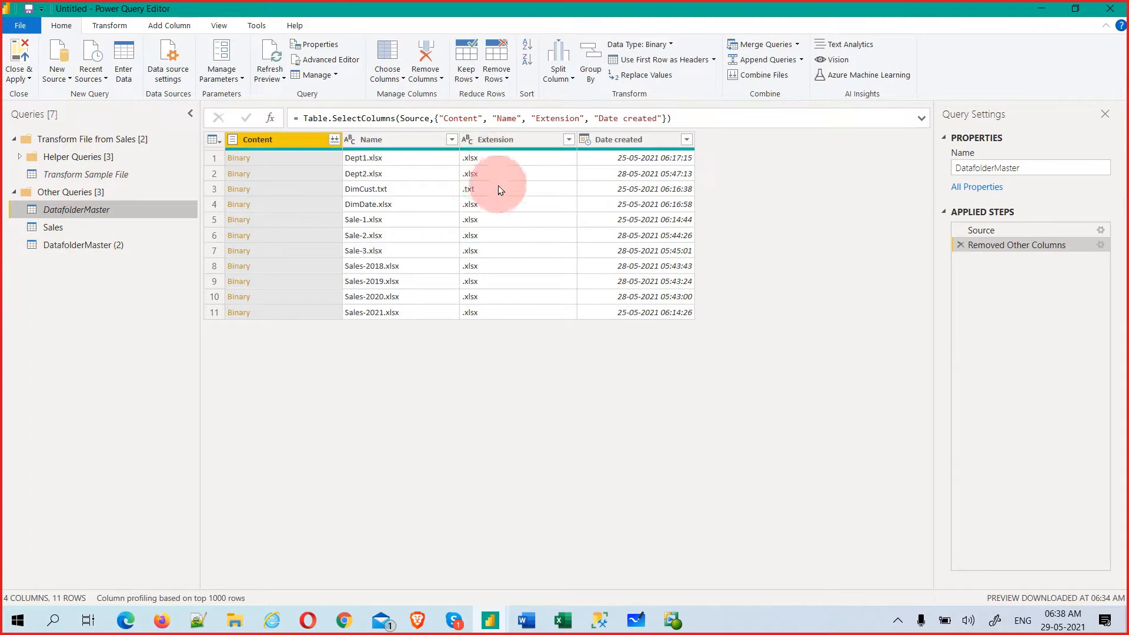
click(75, 245)
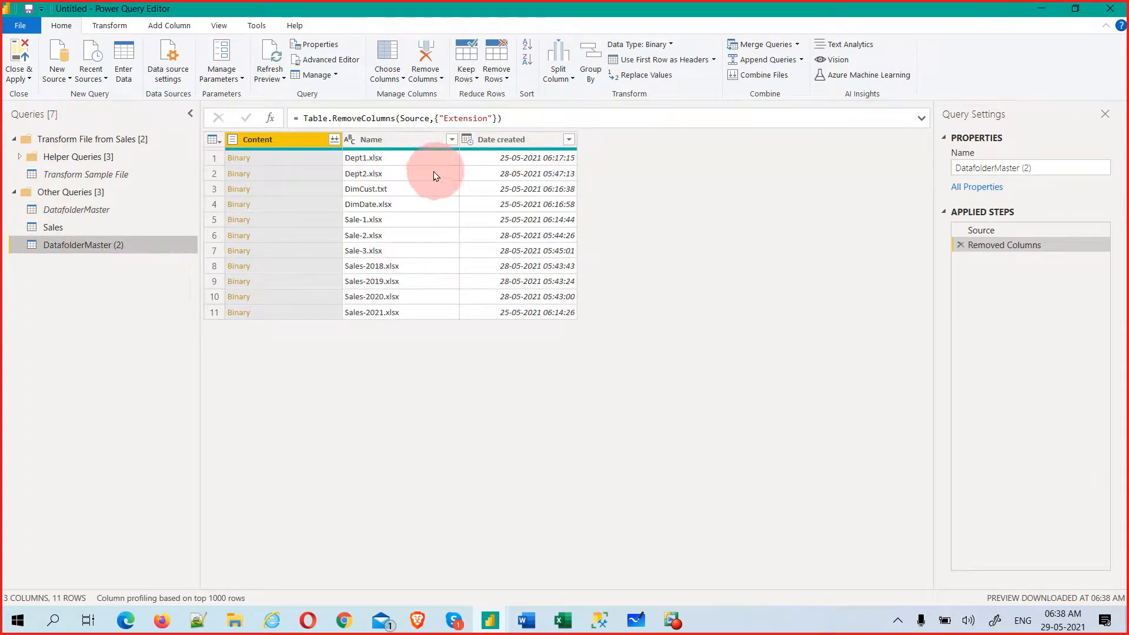
- Split the Name column of DatafolderMaster (2) at each occurrence of the custom delimiter "."
click(400, 143)
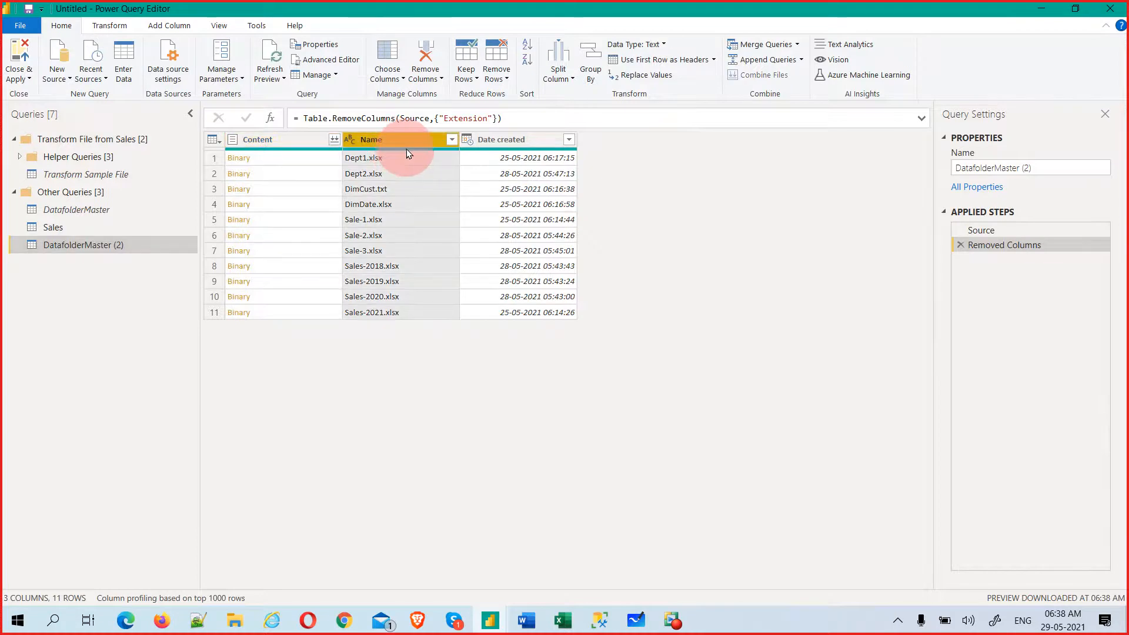
right_click(406, 143)
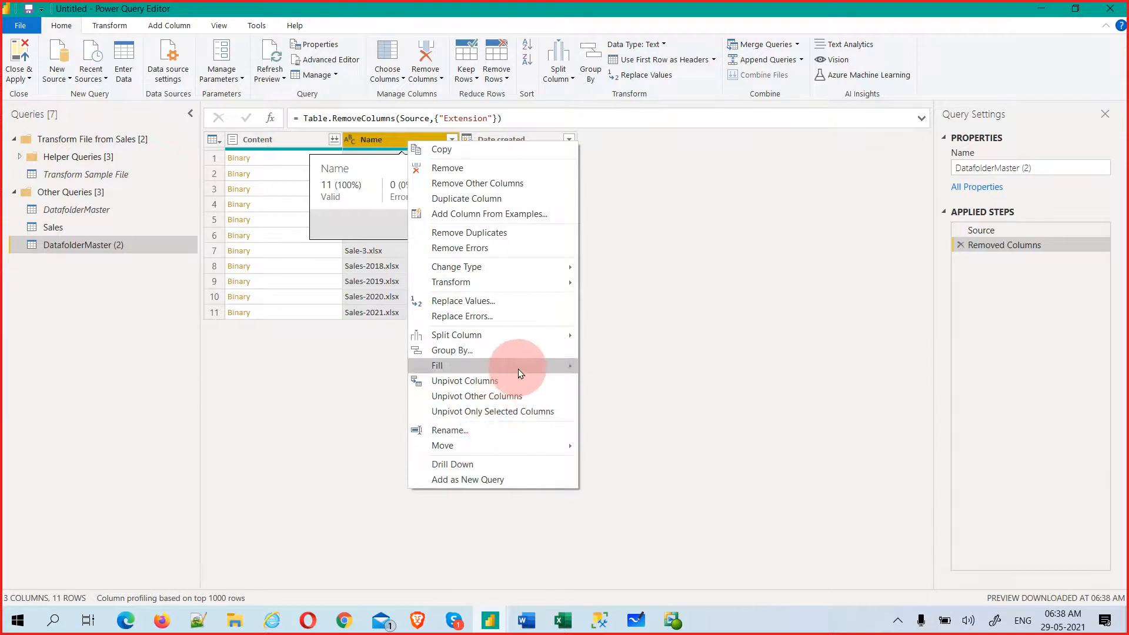
mouse_move(517, 369)
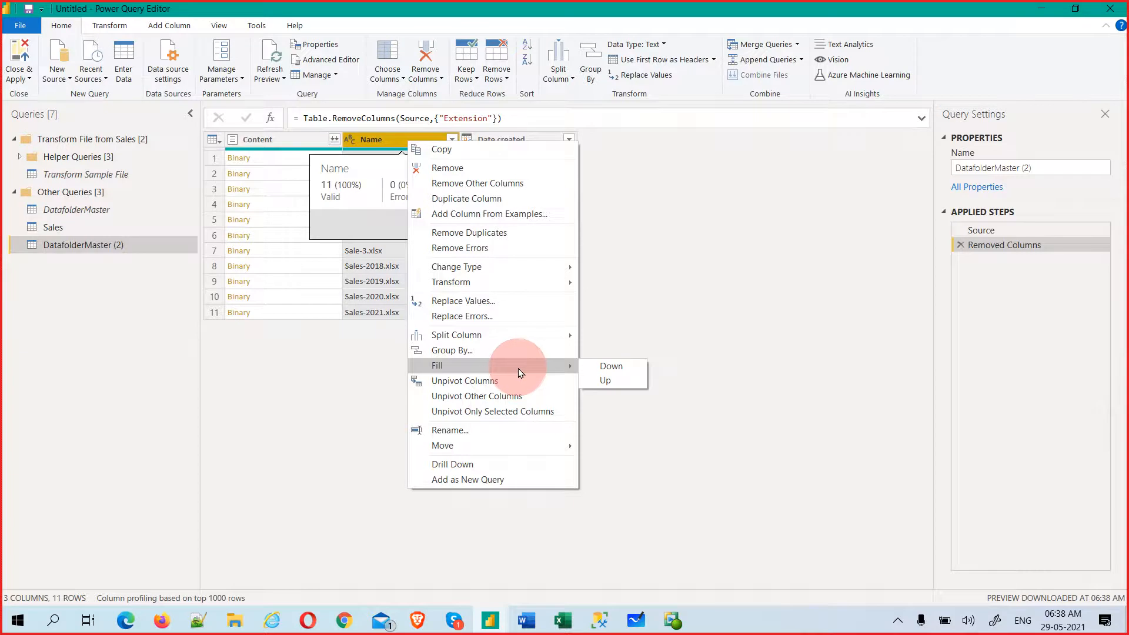
mouse_move(504, 334)
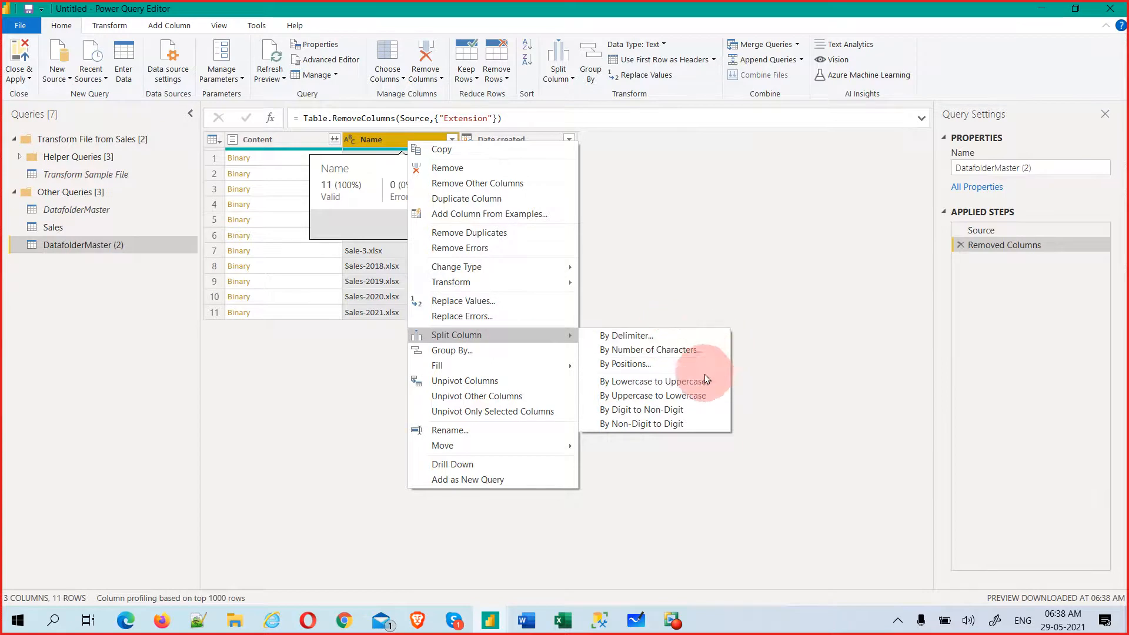
click(630, 337)
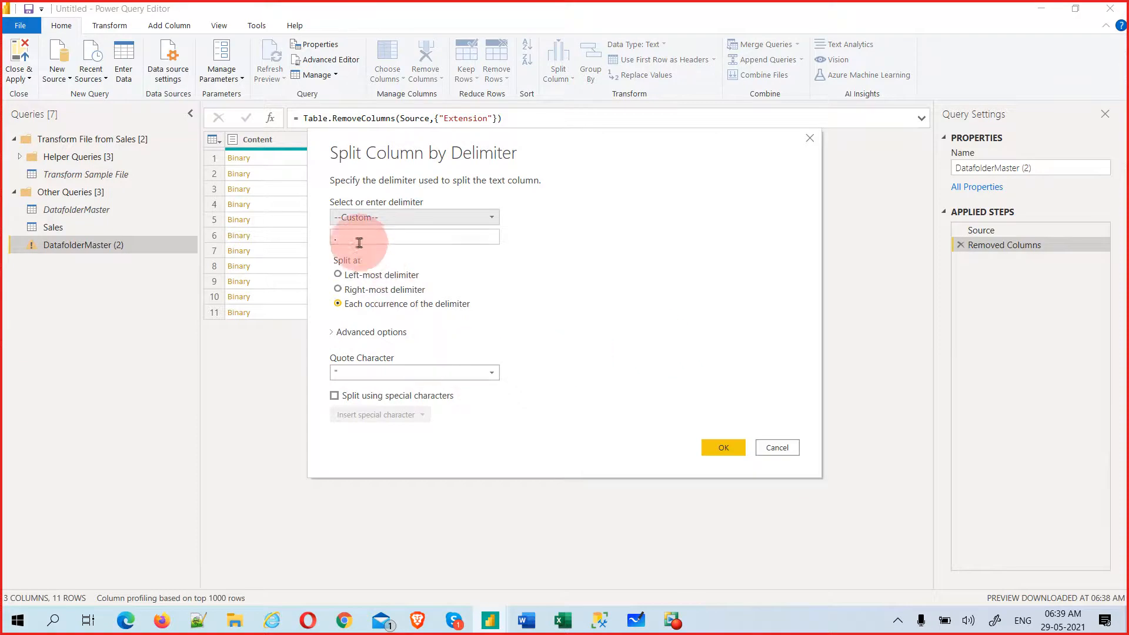
click(717, 447)
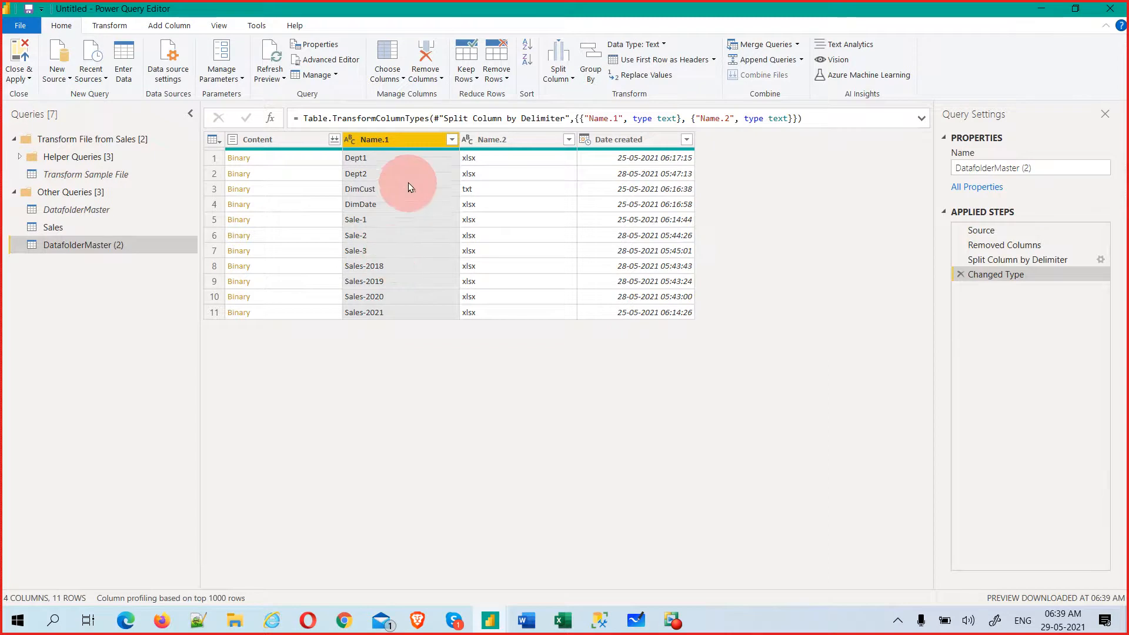
- Split the Name.1 column at each occurrence of the custom delimiter "-"
right_click(406, 140)
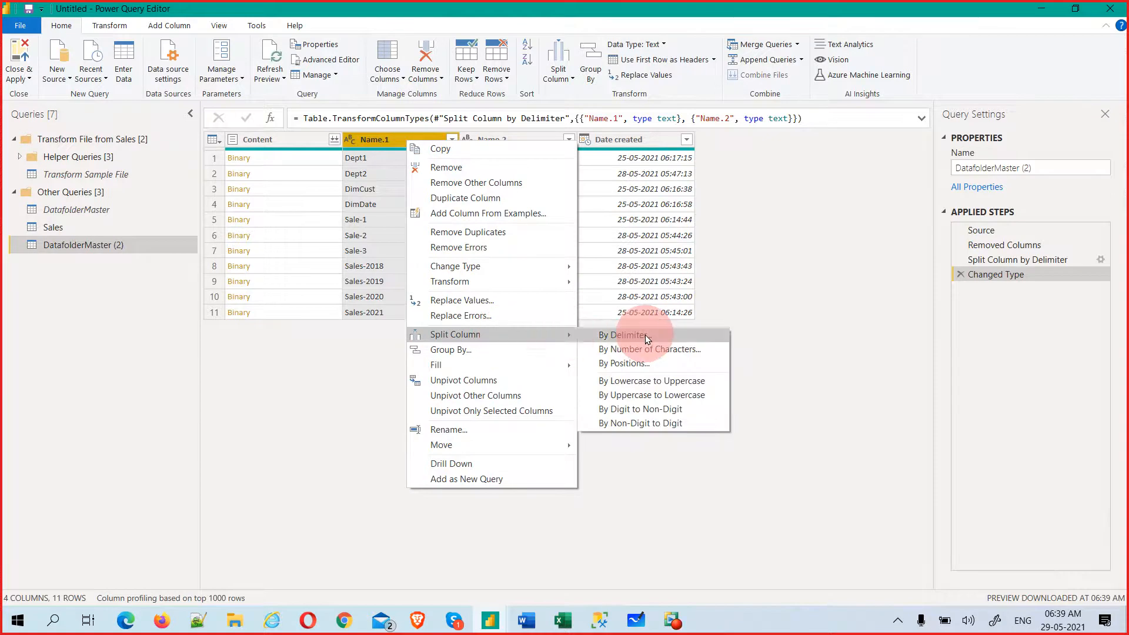
click(646, 335)
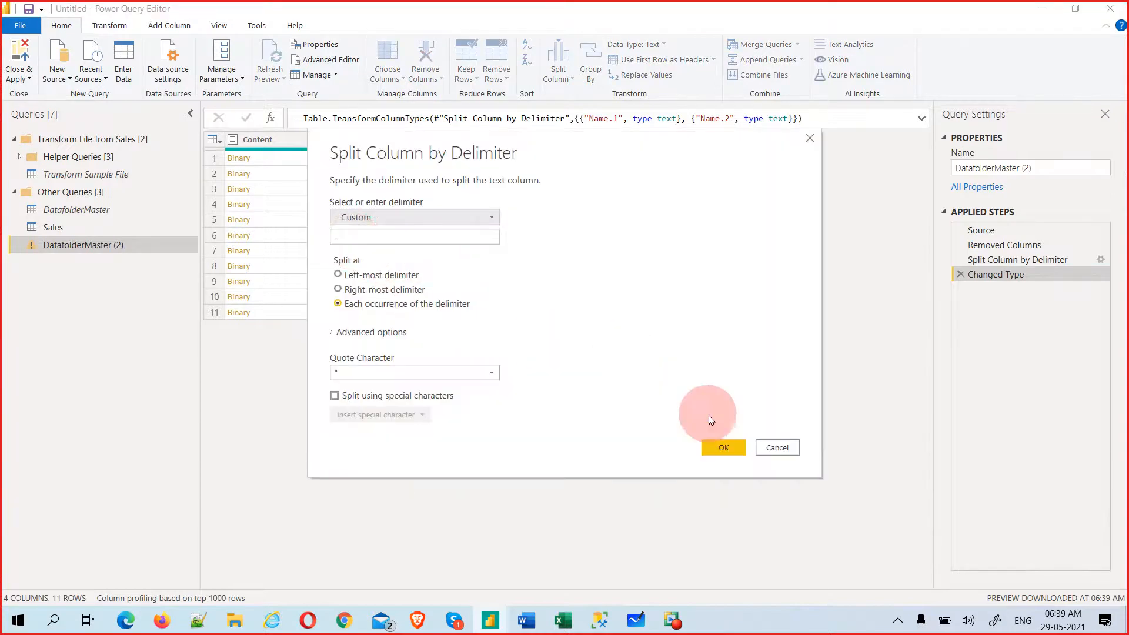
click(718, 446)
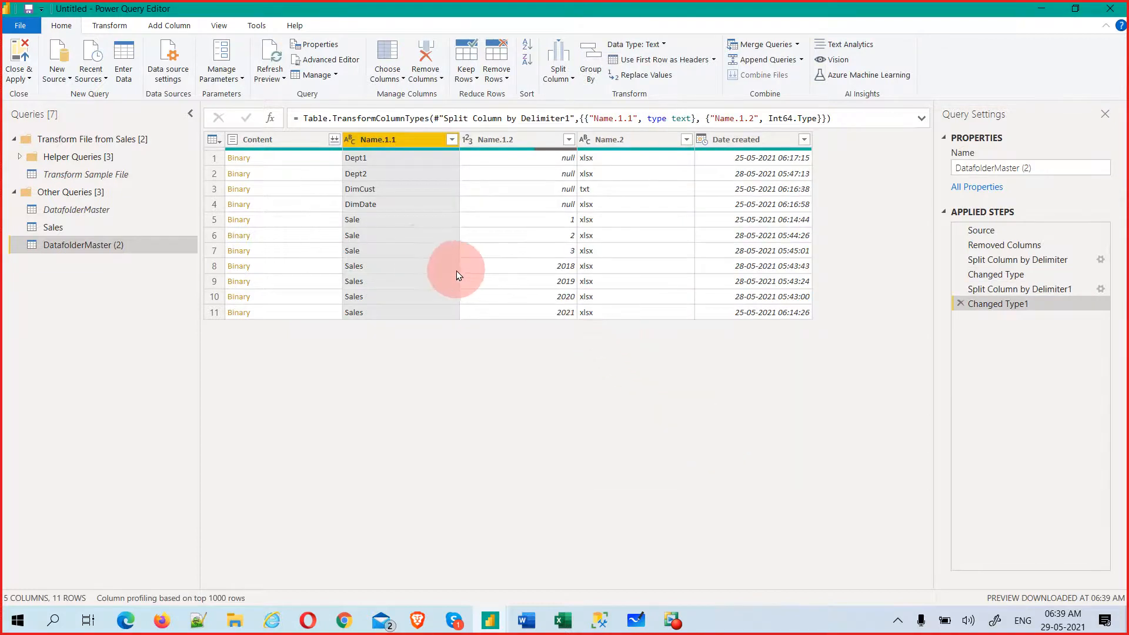
- Rename the Name.1.1 column to FileName and the Name.1.2 column to suffix
double_click(404, 142)
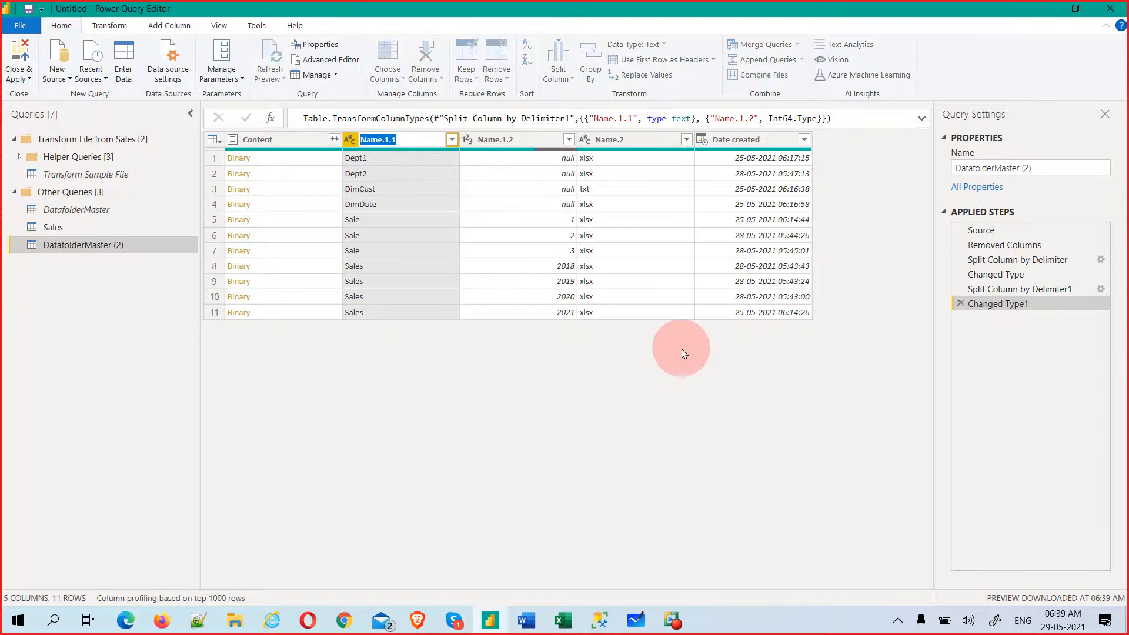
text(FileName)
key(Return)
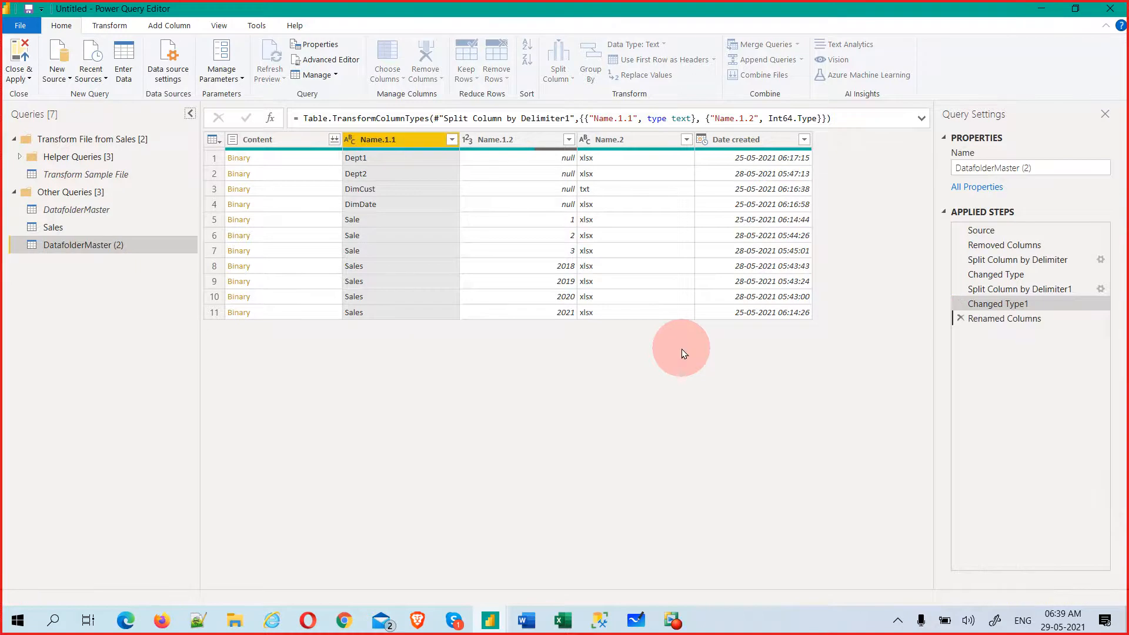
double_click(488, 141)
text(Year)
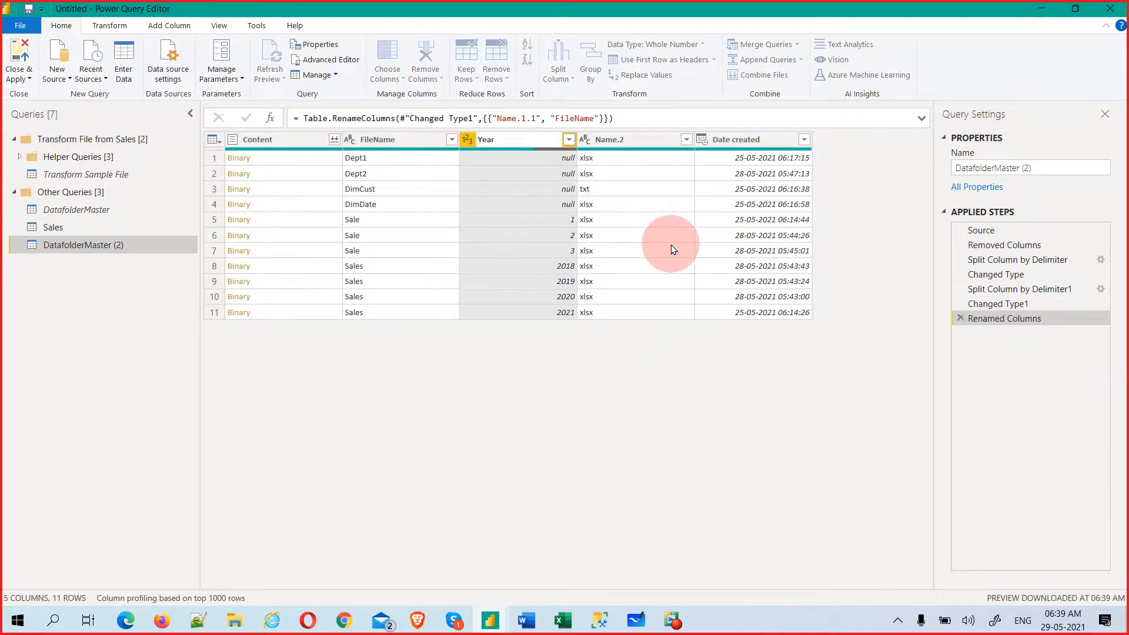
key(BackSpace)
key(BackSpace)
key(BackSpace)
text(suffix)
key(Return)
- Rename the Name.2 column to FileType
double_click(627, 141)
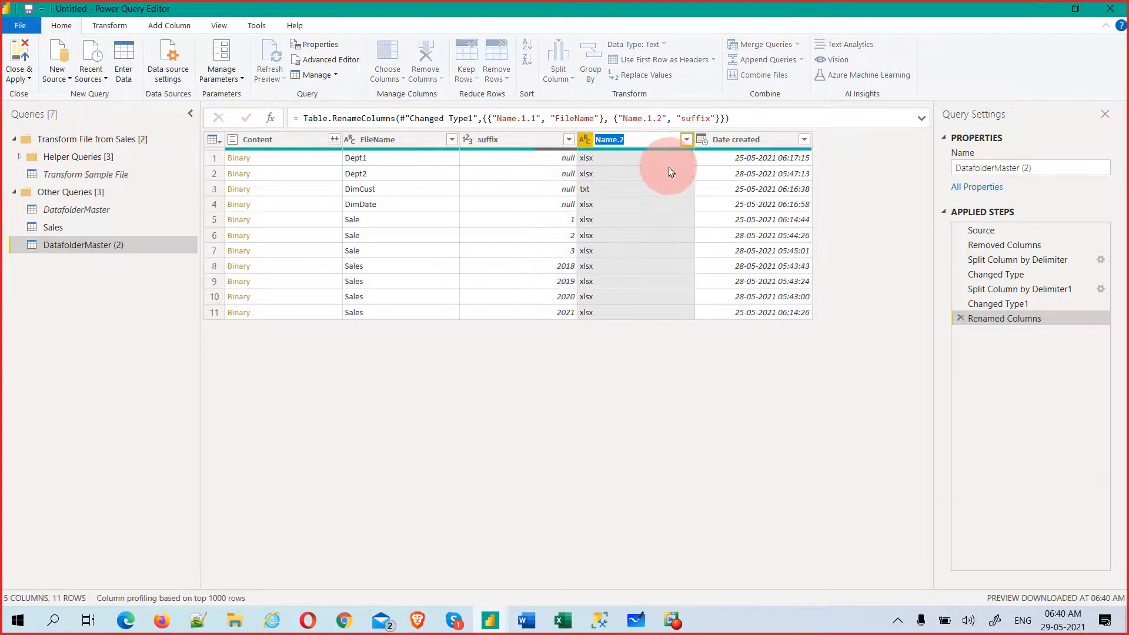
text(File)
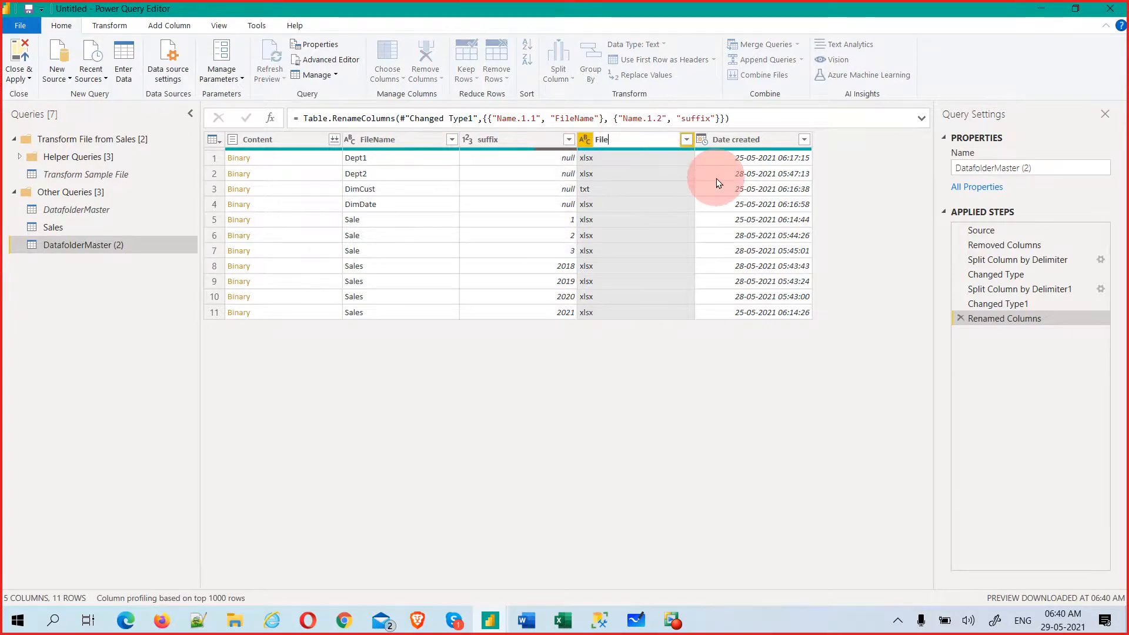
text(Type)
click(716, 179)
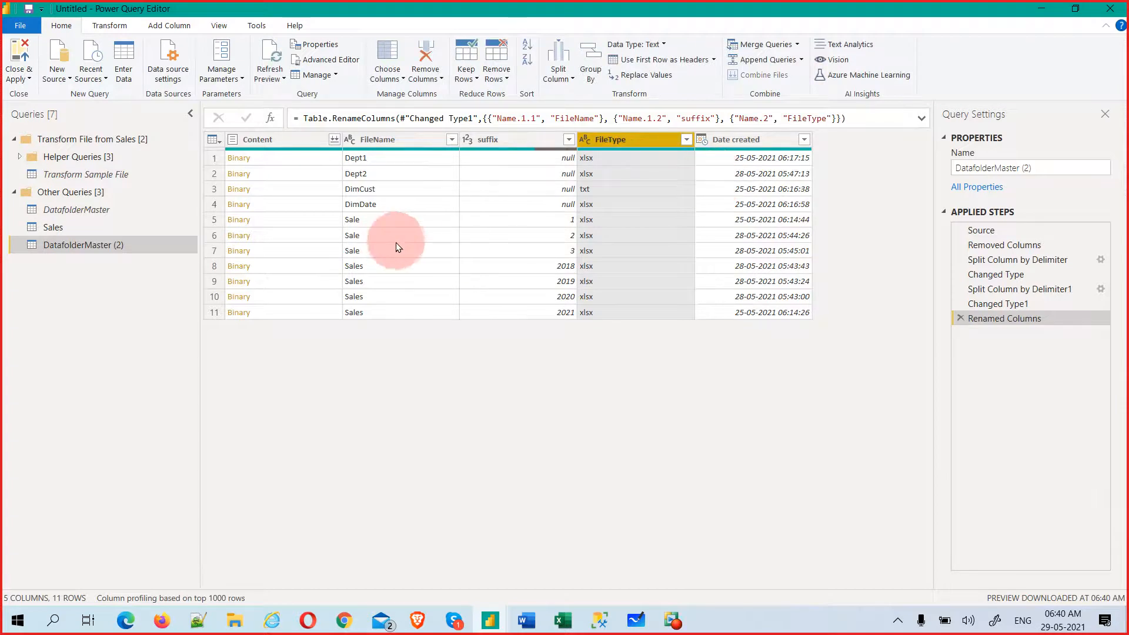
- Filter the FileName column so that only the Sale files are kept
click(452, 140)
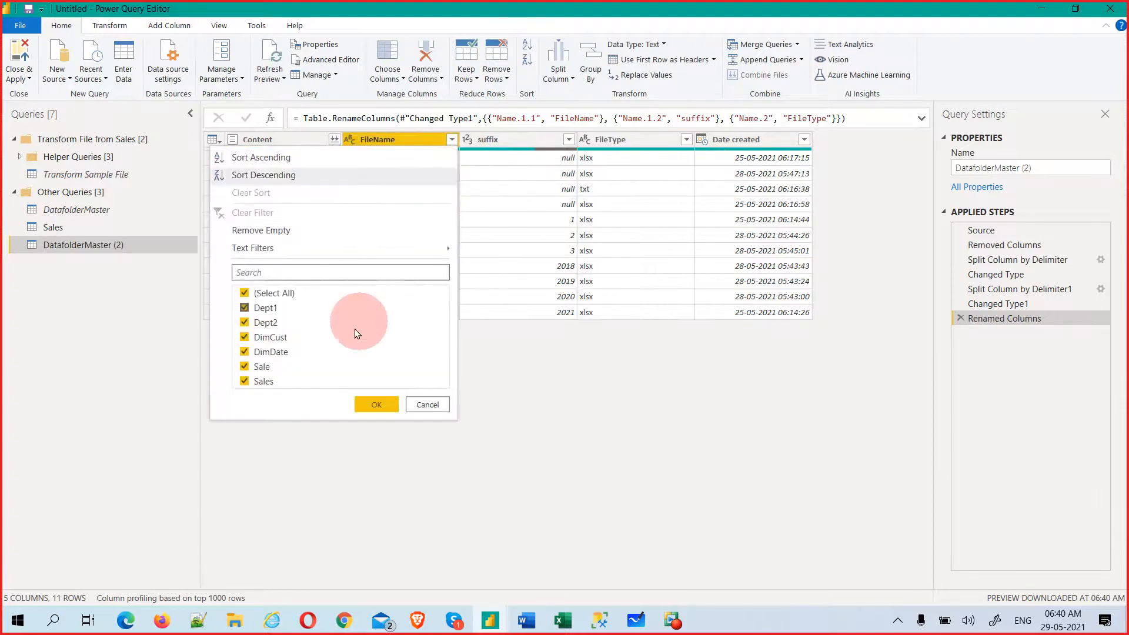
click(244, 293)
click(245, 366)
click(360, 404)
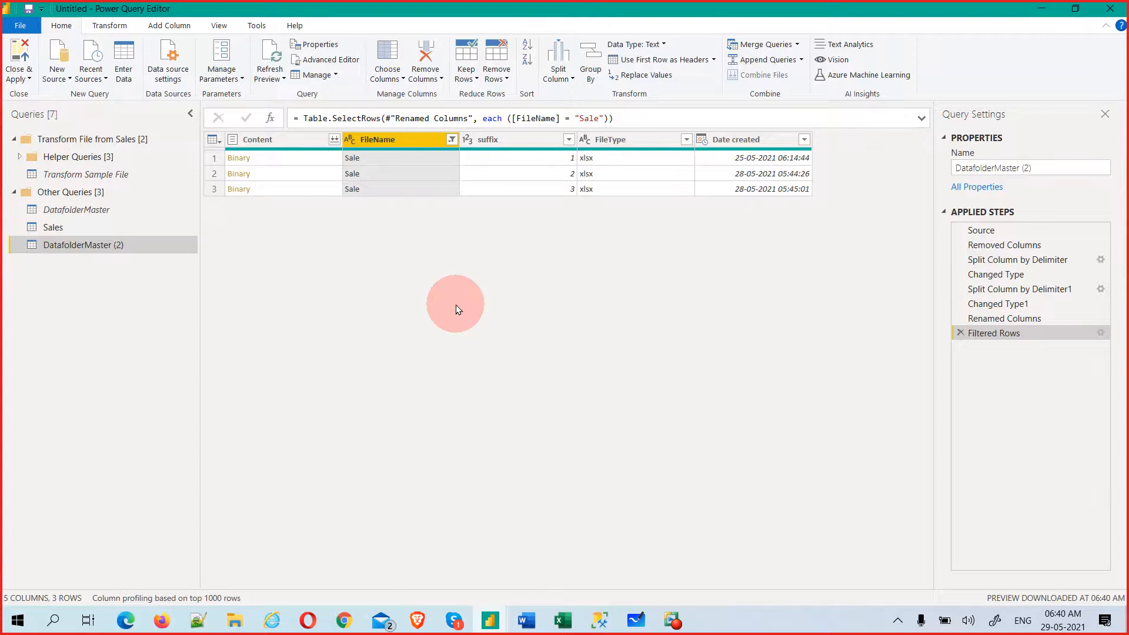
- Rename the DatafolderMaster (2) query as Sale
drag(1105, 170, 891, 170)
text(Sale)
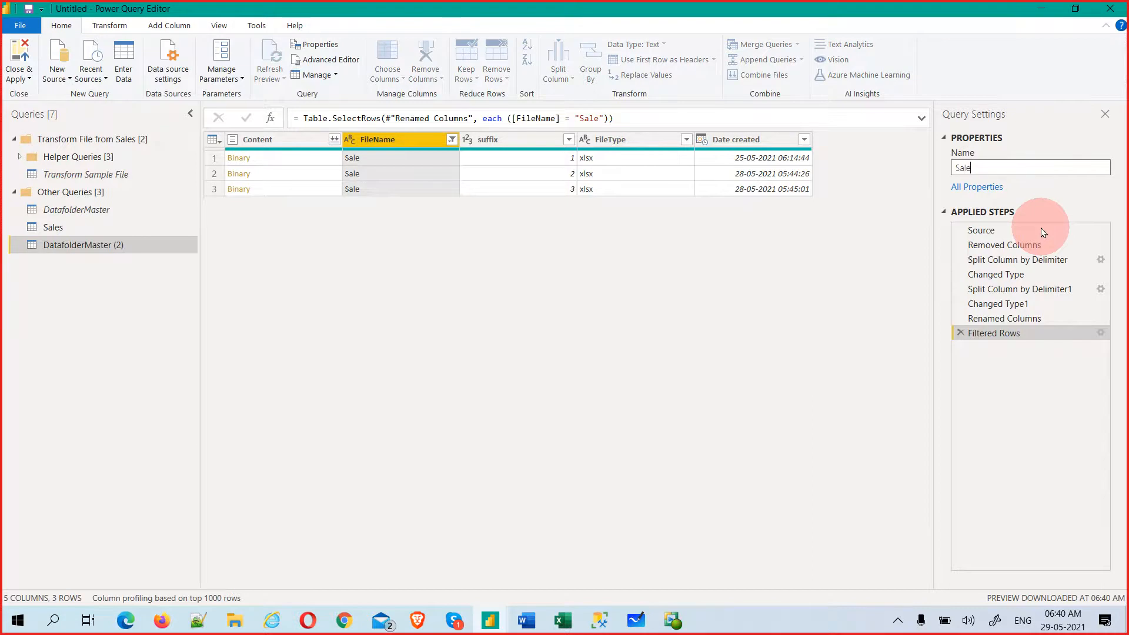
key(Return)
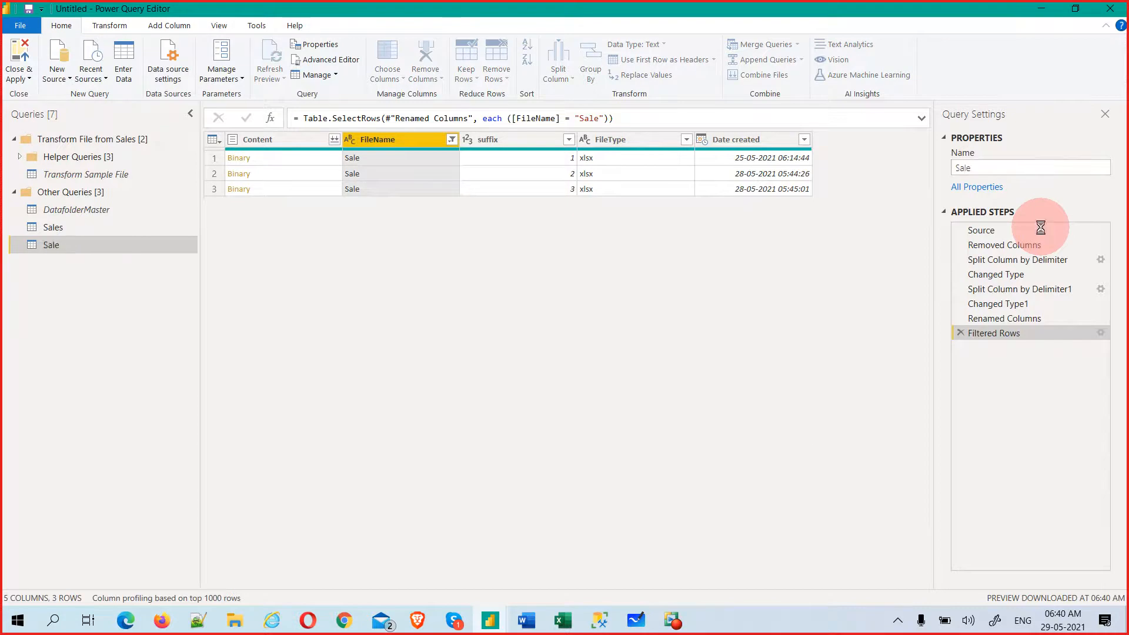
- Switch the FileName filter of the Sale query to Sales and return it to Sale
click(450, 140)
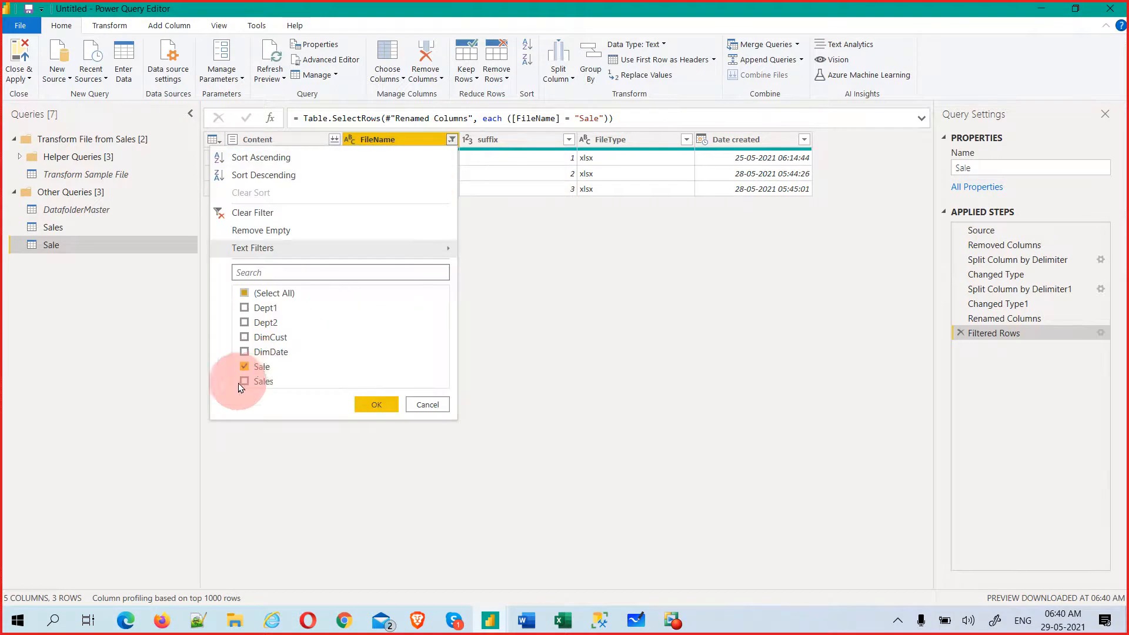
click(243, 366)
click(243, 381)
click(359, 404)
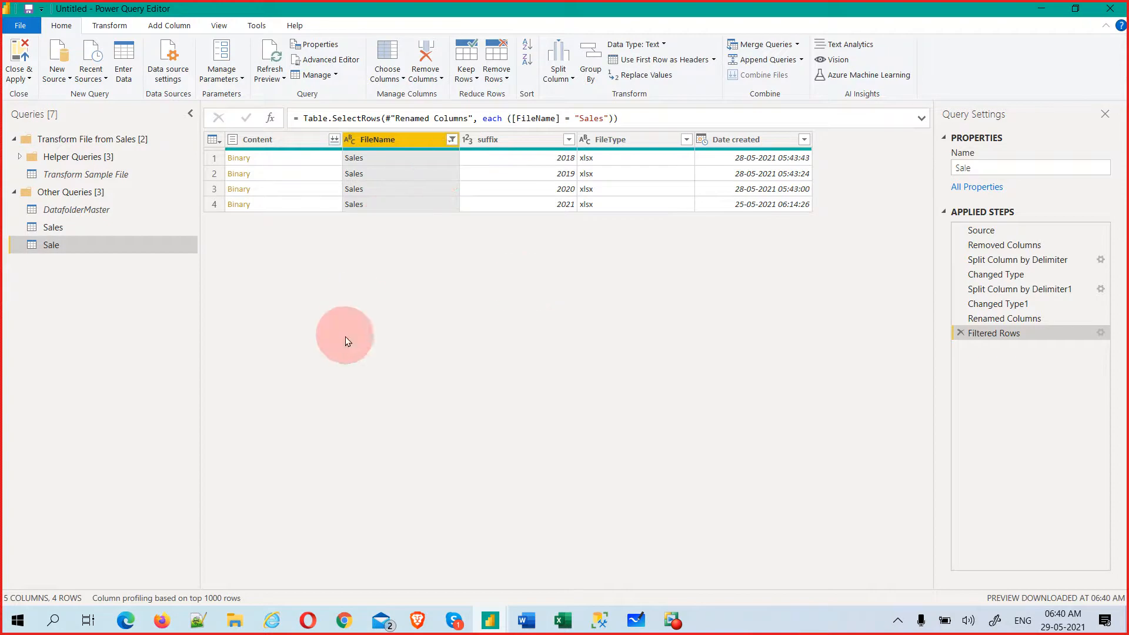
click(451, 139)
click(247, 379)
click(244, 366)
click(361, 408)
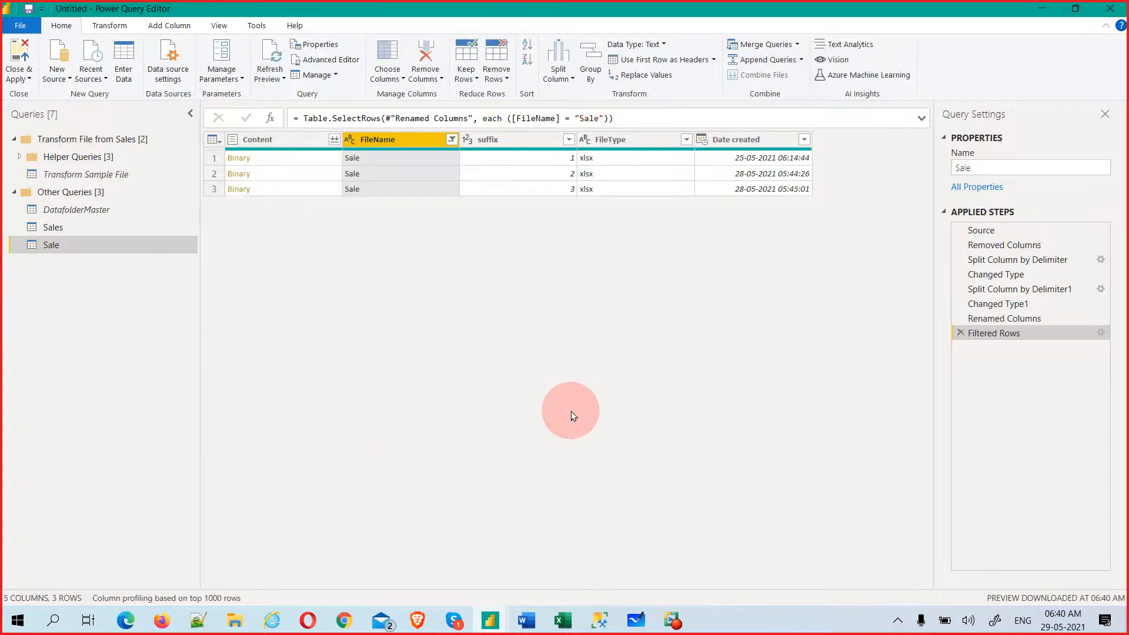
- Combine the binary files in the Content column, using Sheet1 of the first file as the sample
click(335, 139)
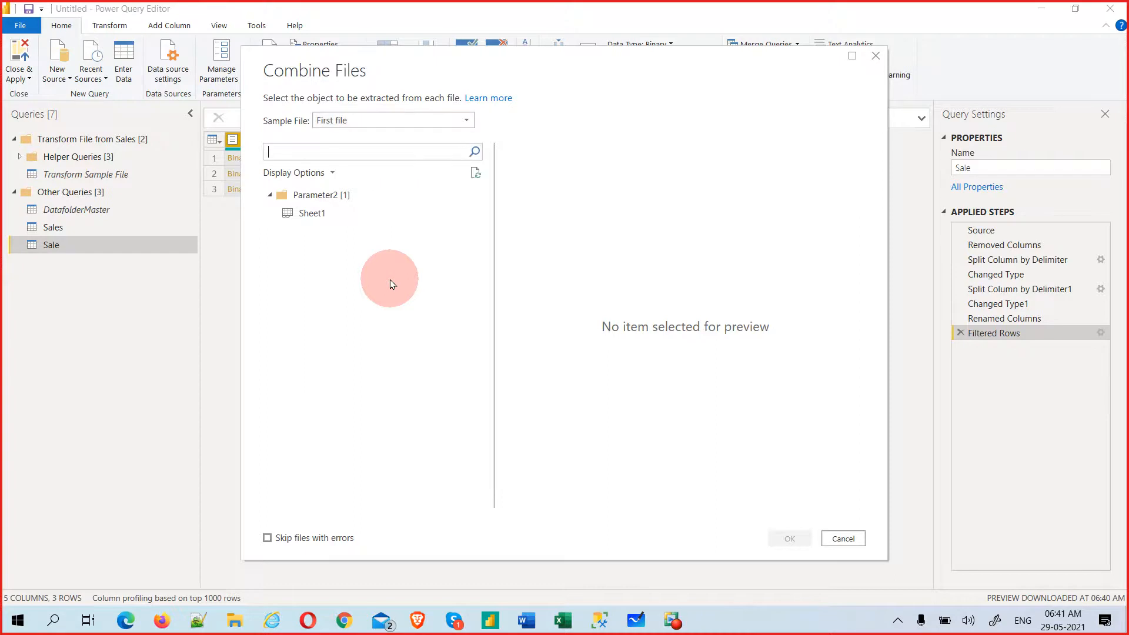
click(311, 217)
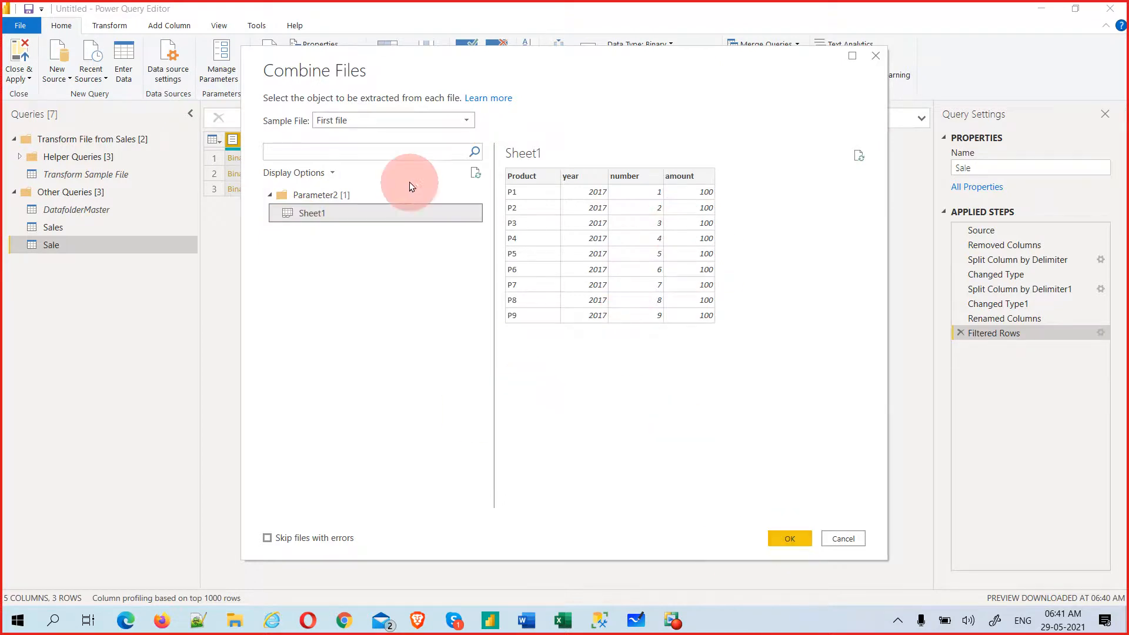
click(790, 538)
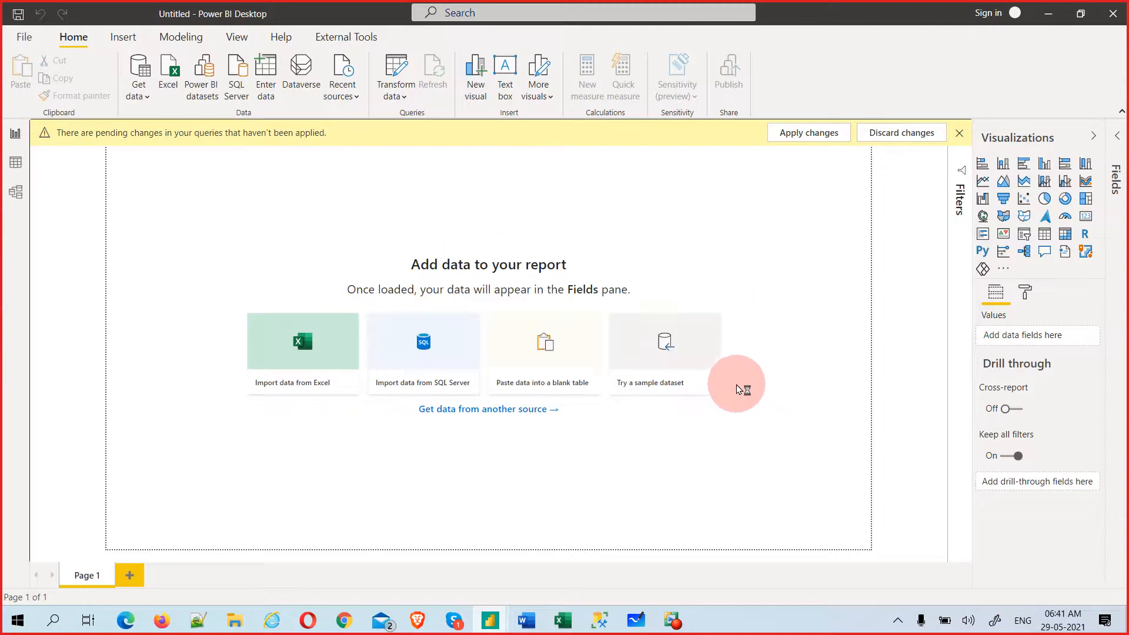
key(alt+Tab)
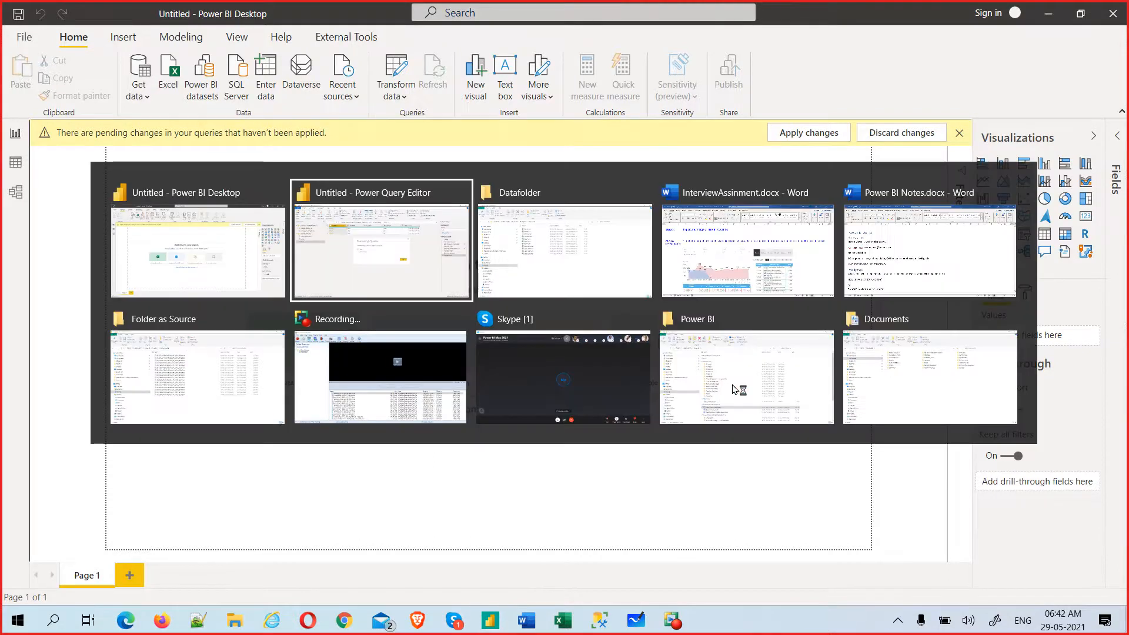
key(alt+Tab)
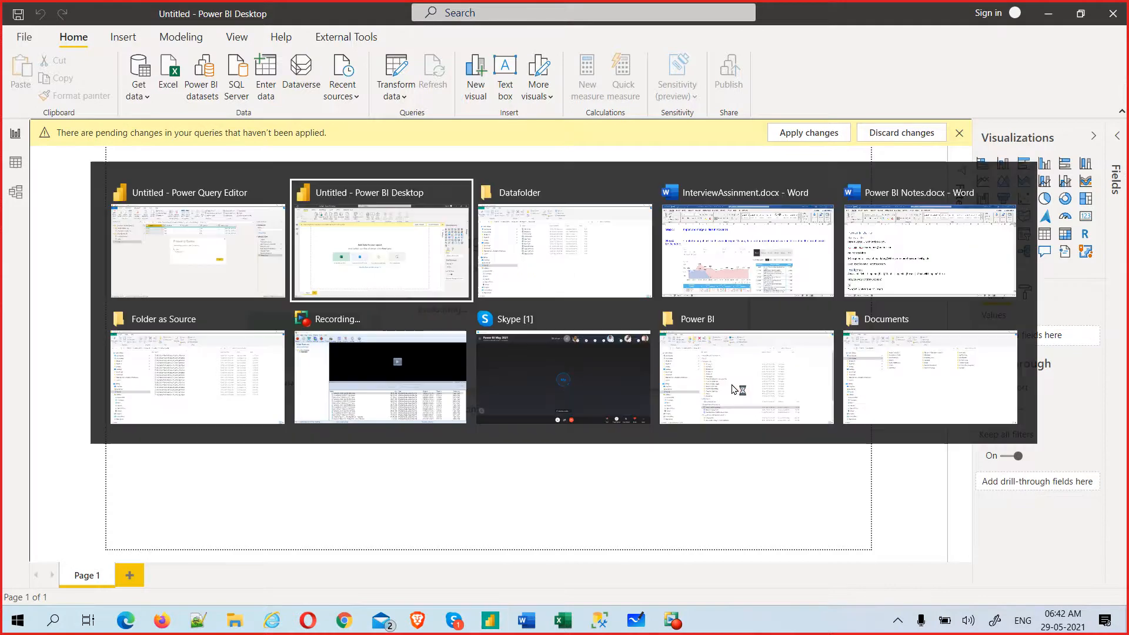
key(alt+shift+Tab)
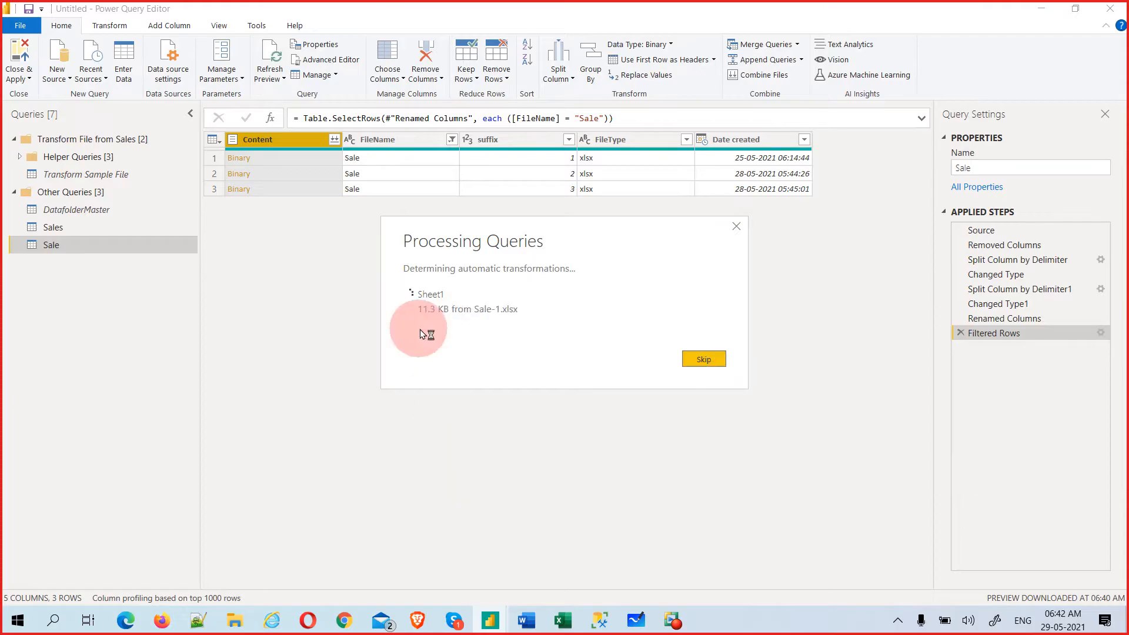
key(alt+Tab)
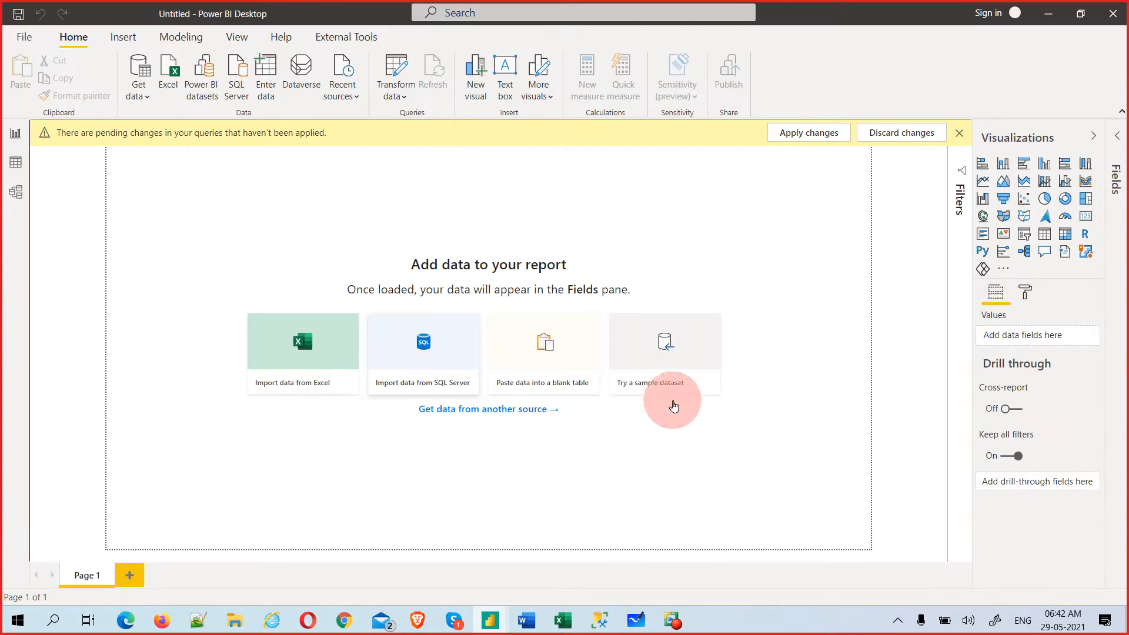
key(alt+Tab)
key(alt+Tab)
key(alt+Tab)
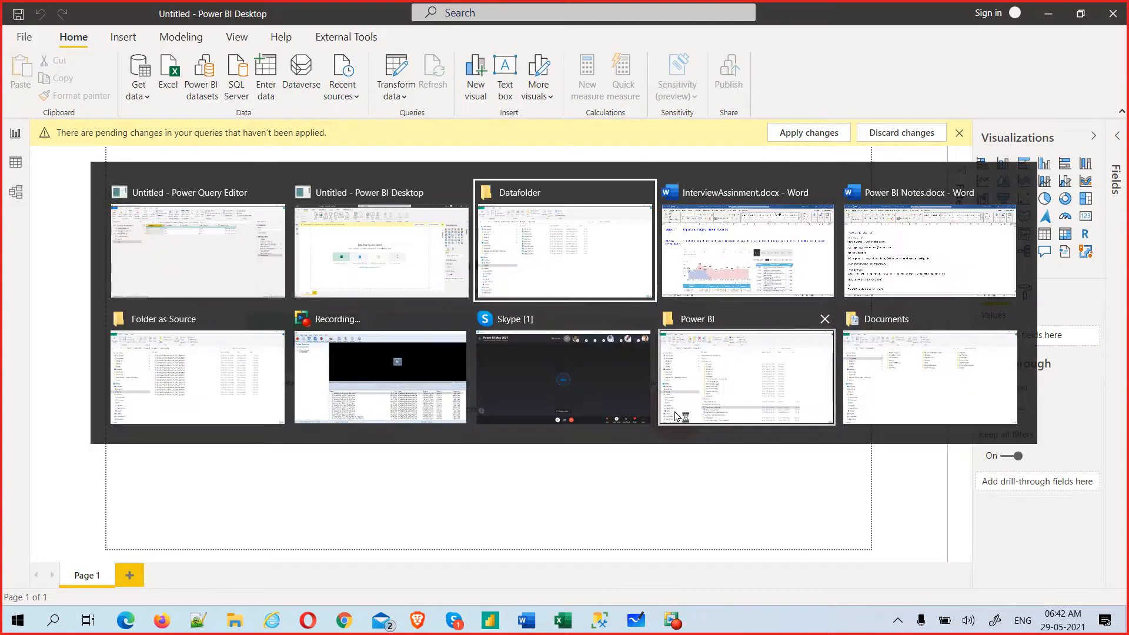
key(alt+shift+Tab)
key(alt+shift+Tab)
key(alt+shift+Tab)
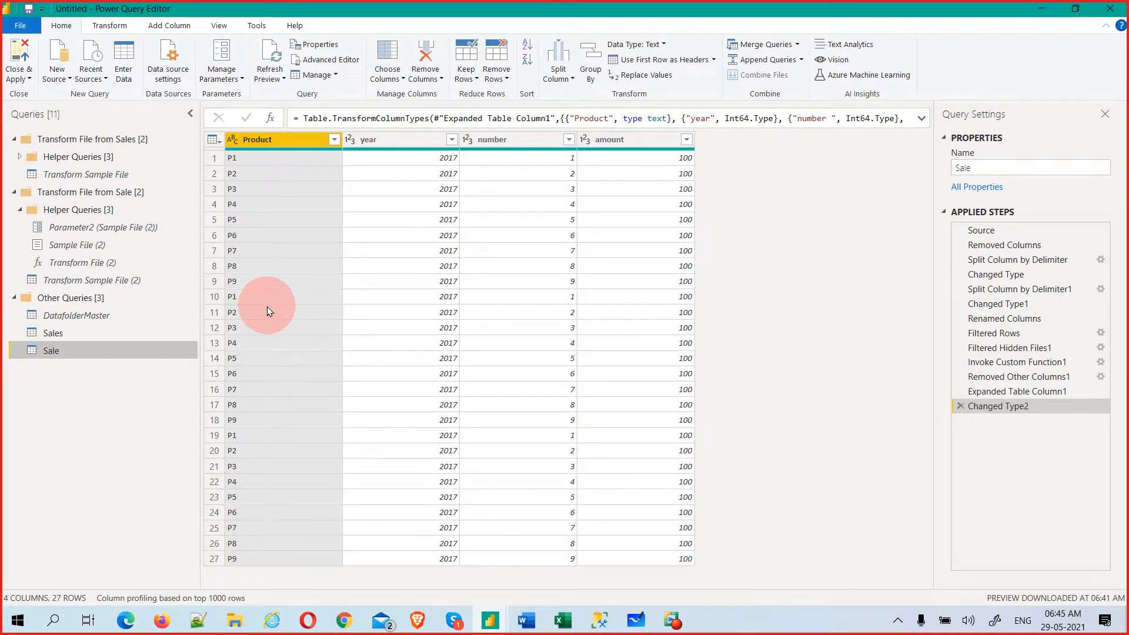
- Delete the Changed Type2, Expanded Table Column1 and Removed Other Columns1 steps from the Sale query
click(59, 336)
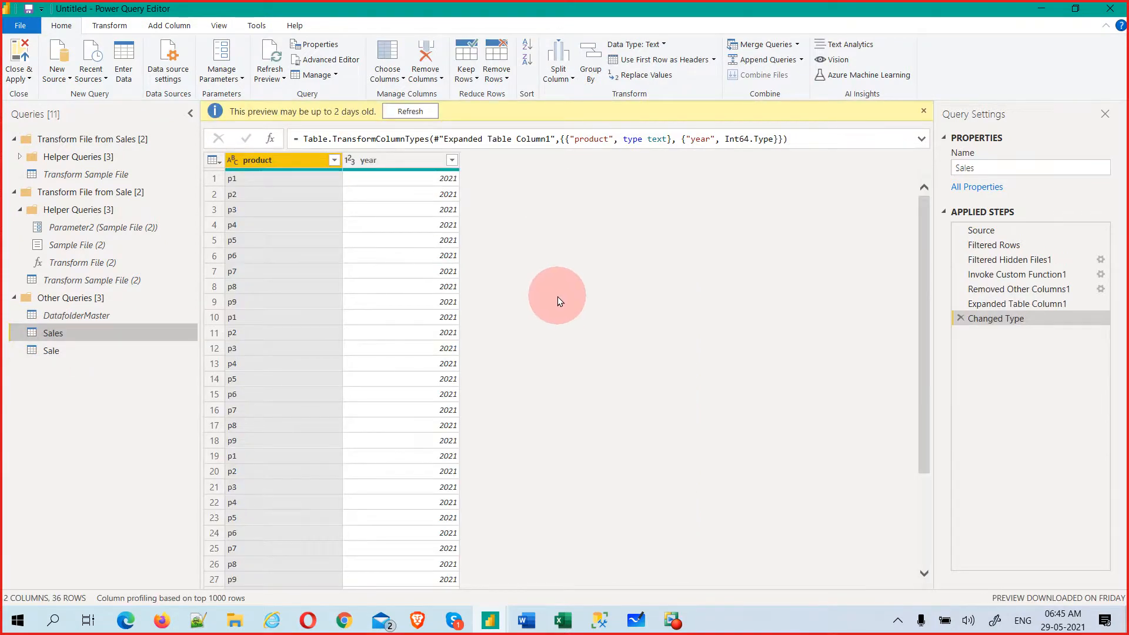
click(41, 351)
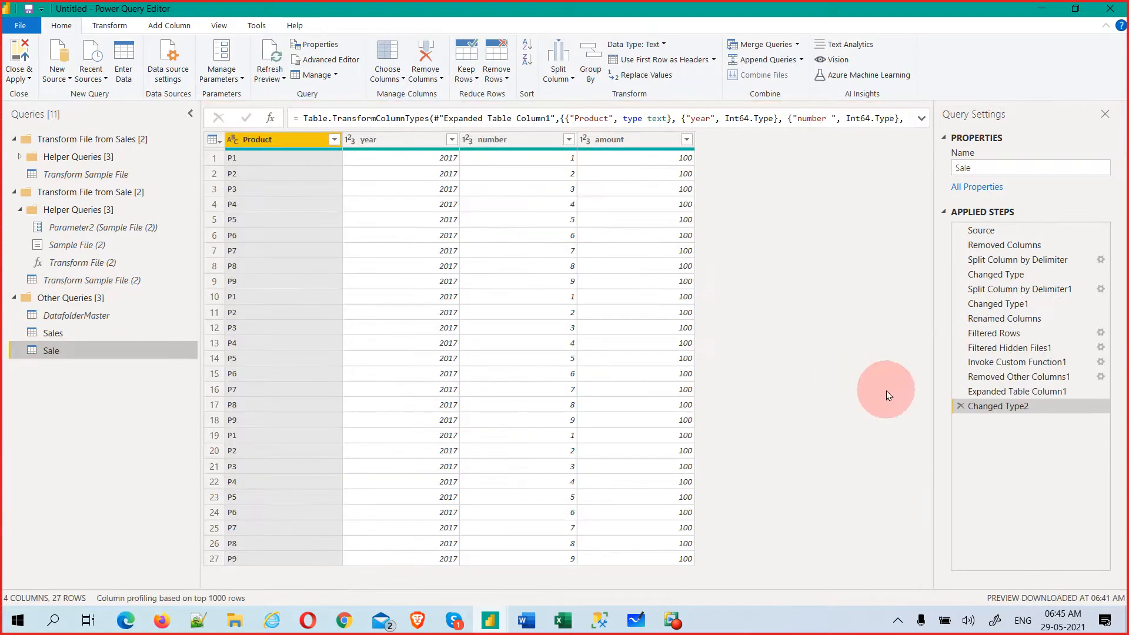
click(958, 405)
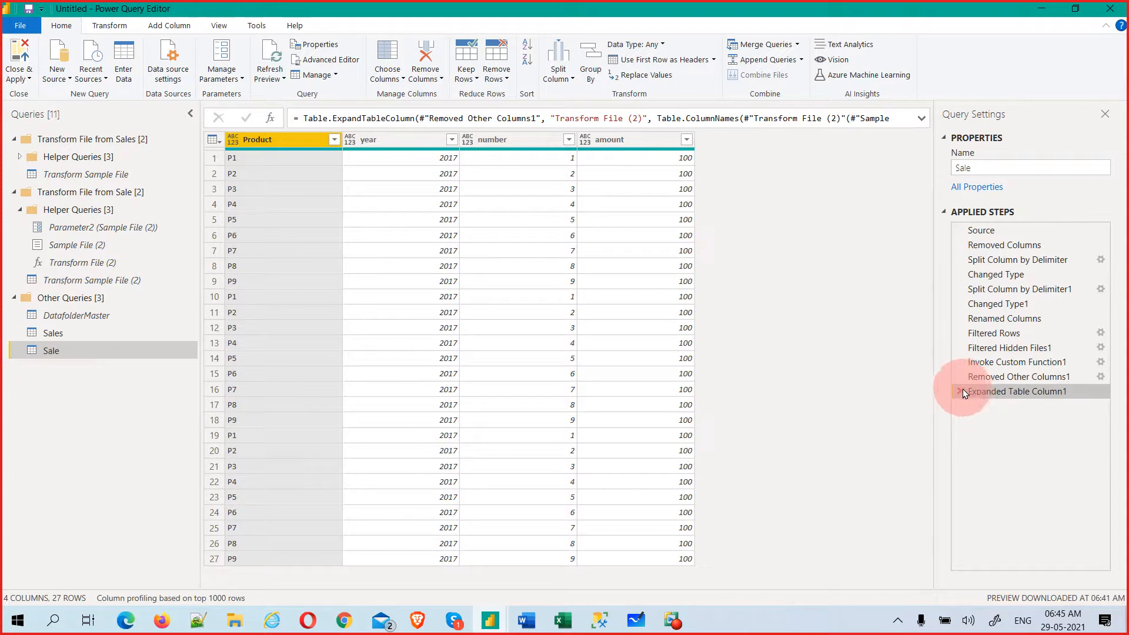
click(958, 391)
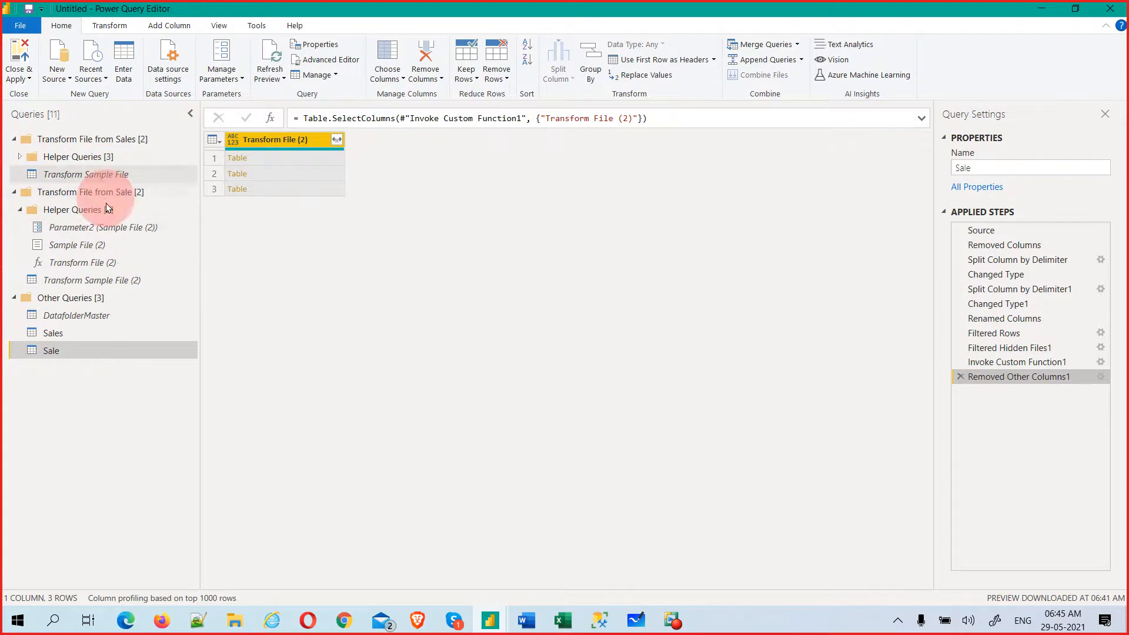
click(94, 316)
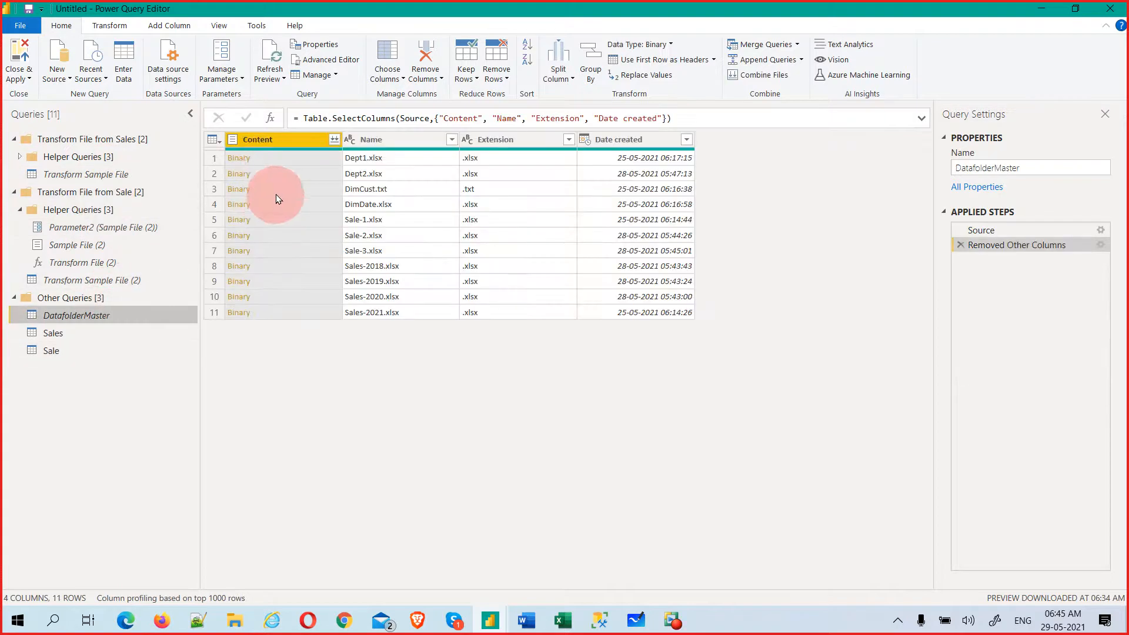
click(51, 355)
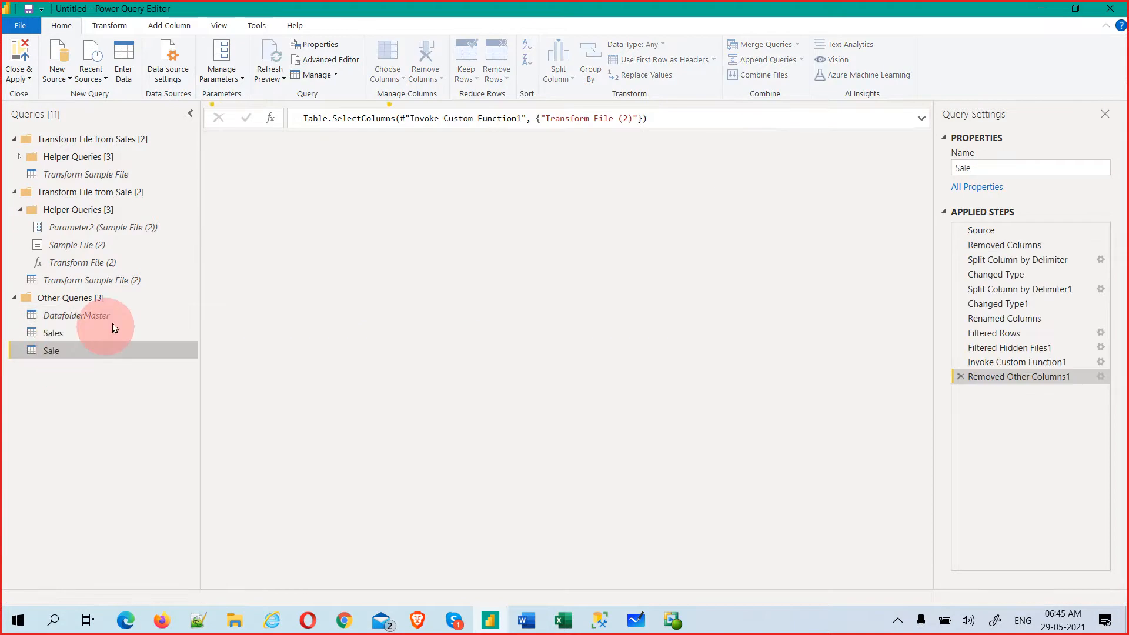
click(959, 376)
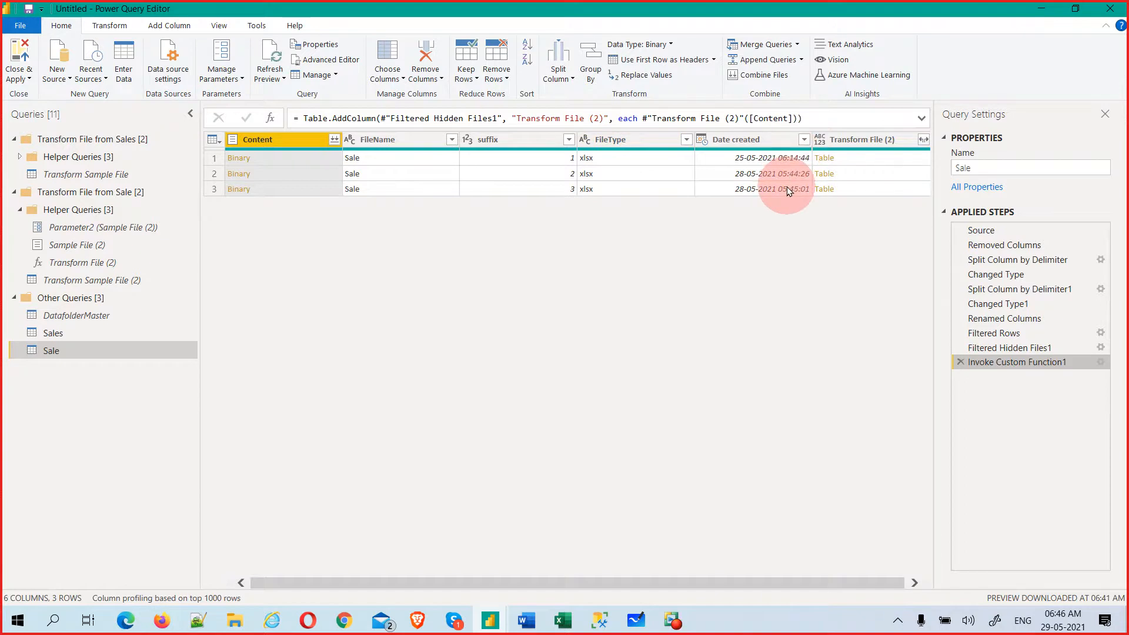
- Remove the Content column from the Sale query and expand all columns of Transform File (2) without the original column name as prefix
right_click(284, 141)
click(337, 166)
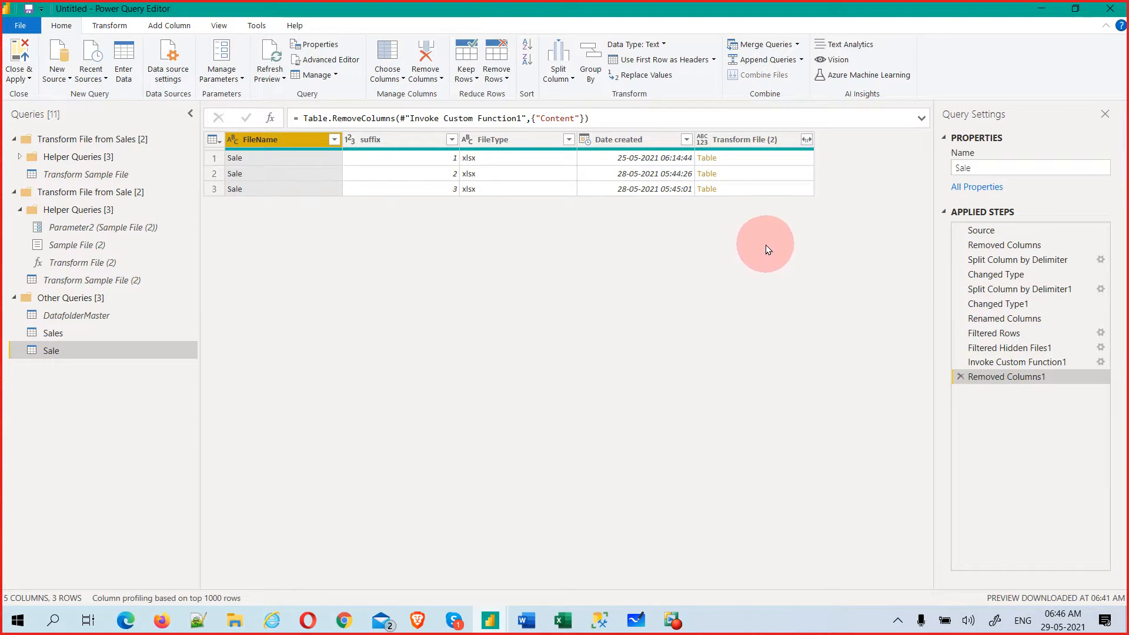
click(806, 140)
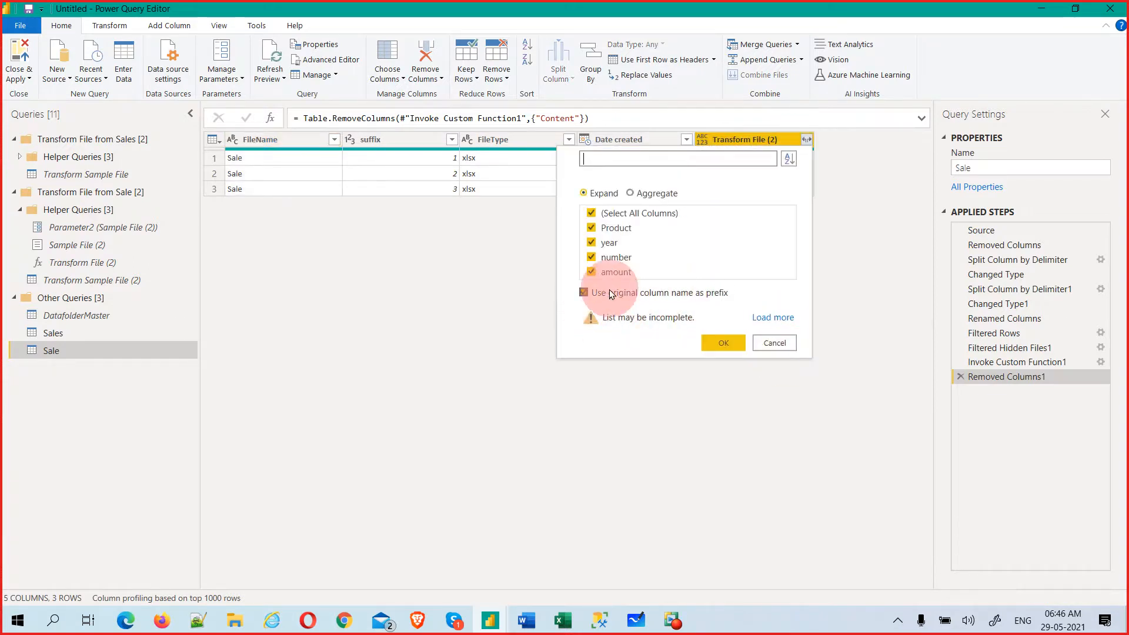
click(582, 293)
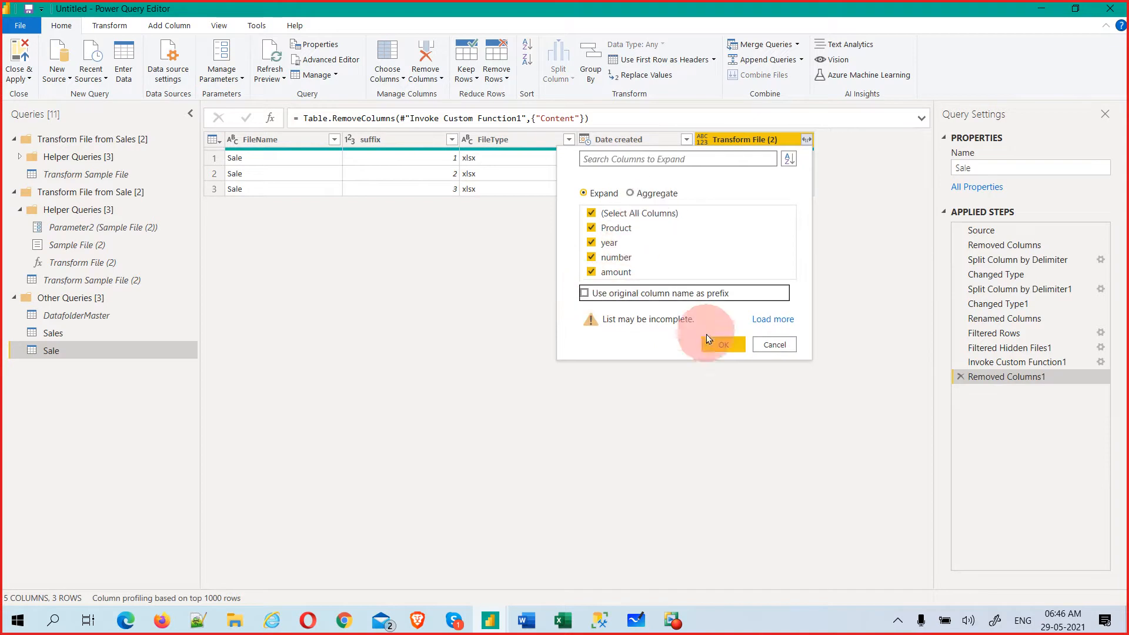
click(728, 345)
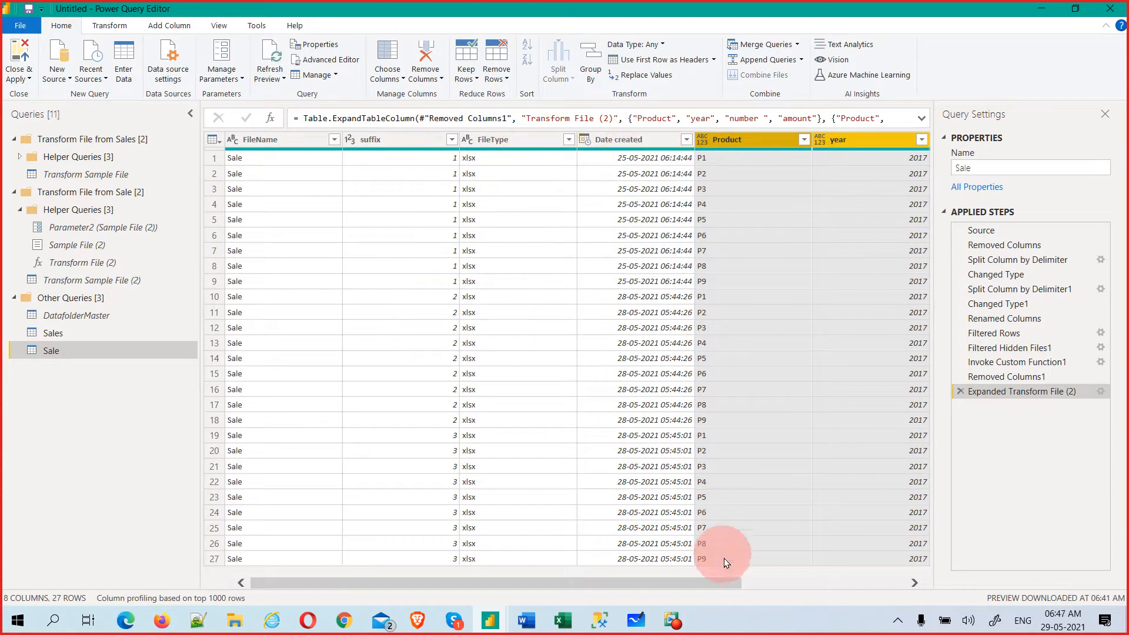
drag(713, 581, 919, 587)
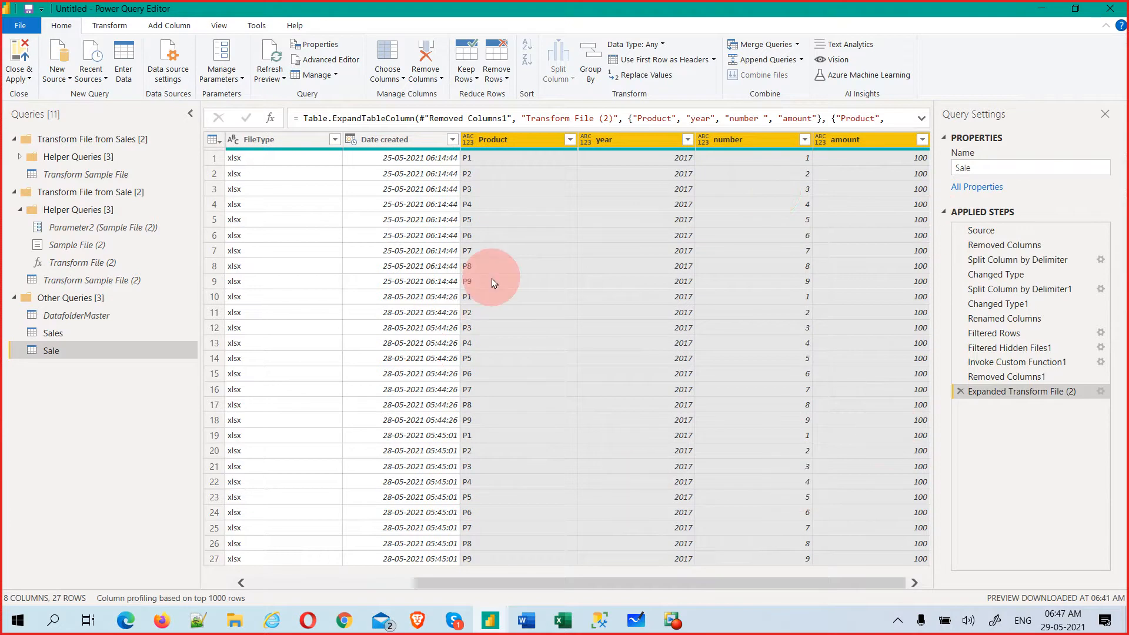
- Delete the Changed Type, Expanded Table Column1 and Removed Other Columns1 steps from the Sales query
click(70, 336)
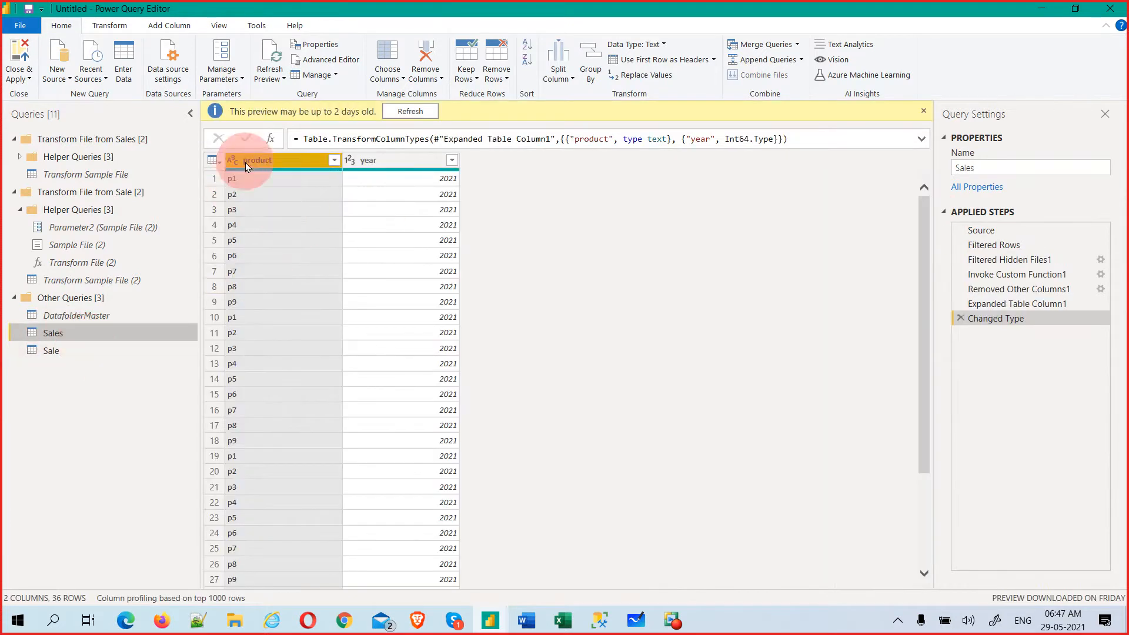
click(959, 317)
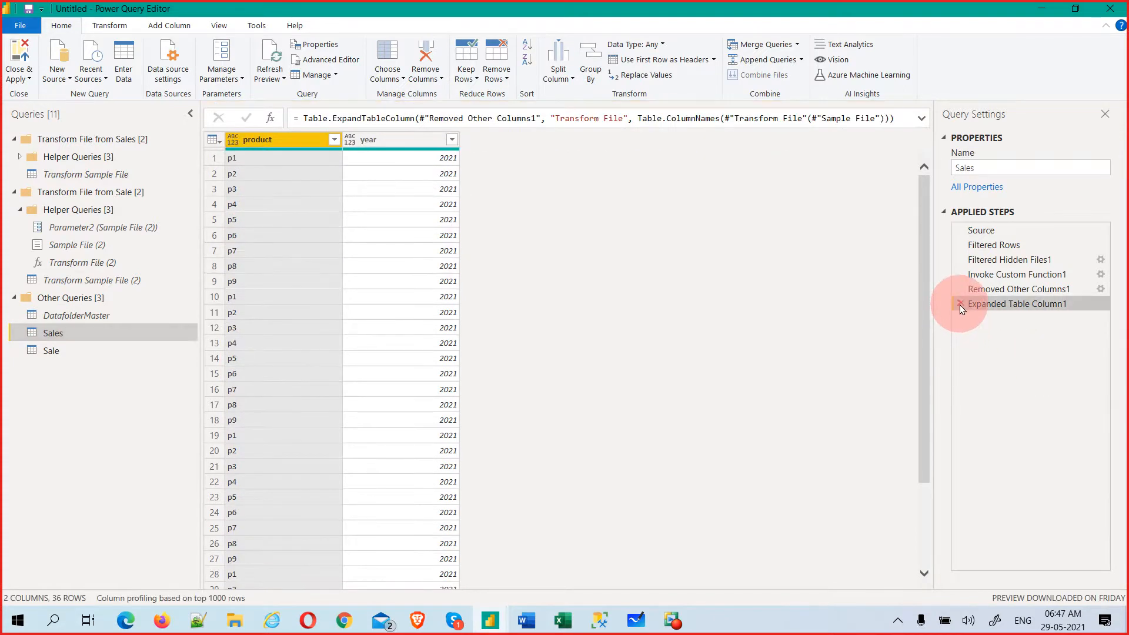
click(960, 304)
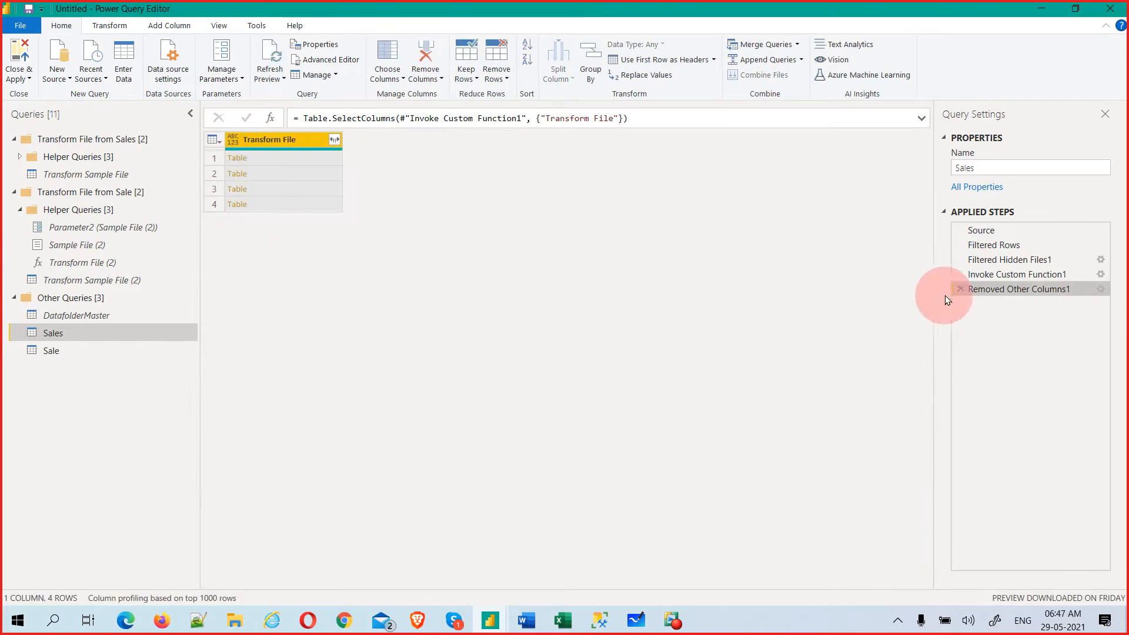
click(960, 290)
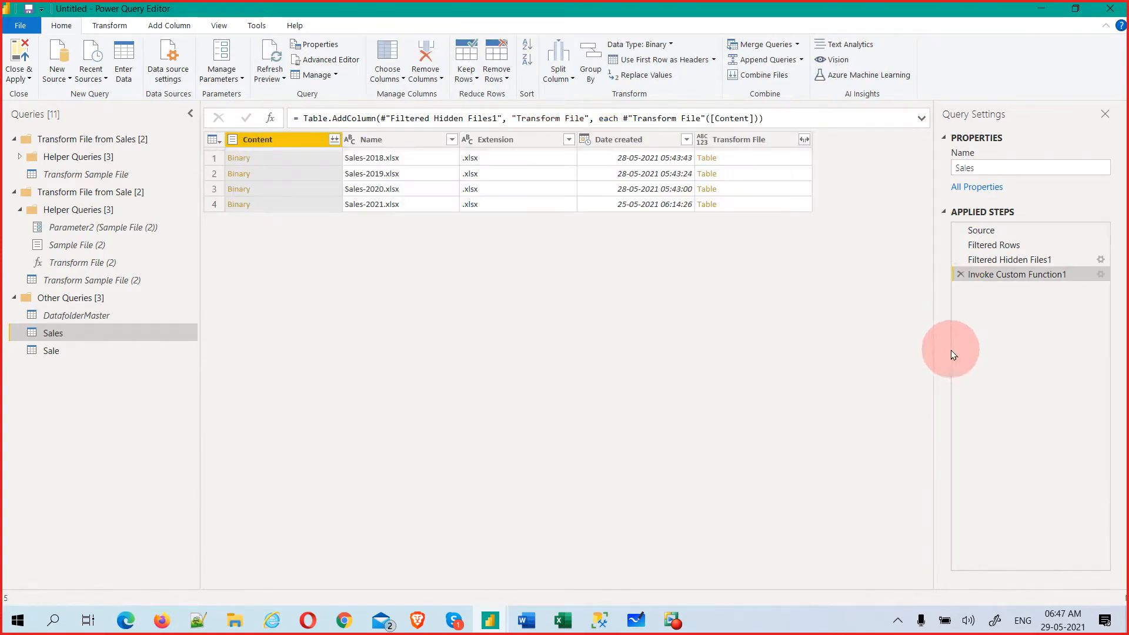
- Remove the Content column from the Sales query and expand product and year from Transform File without the original column name as prefix
right_click(283, 140)
click(314, 168)
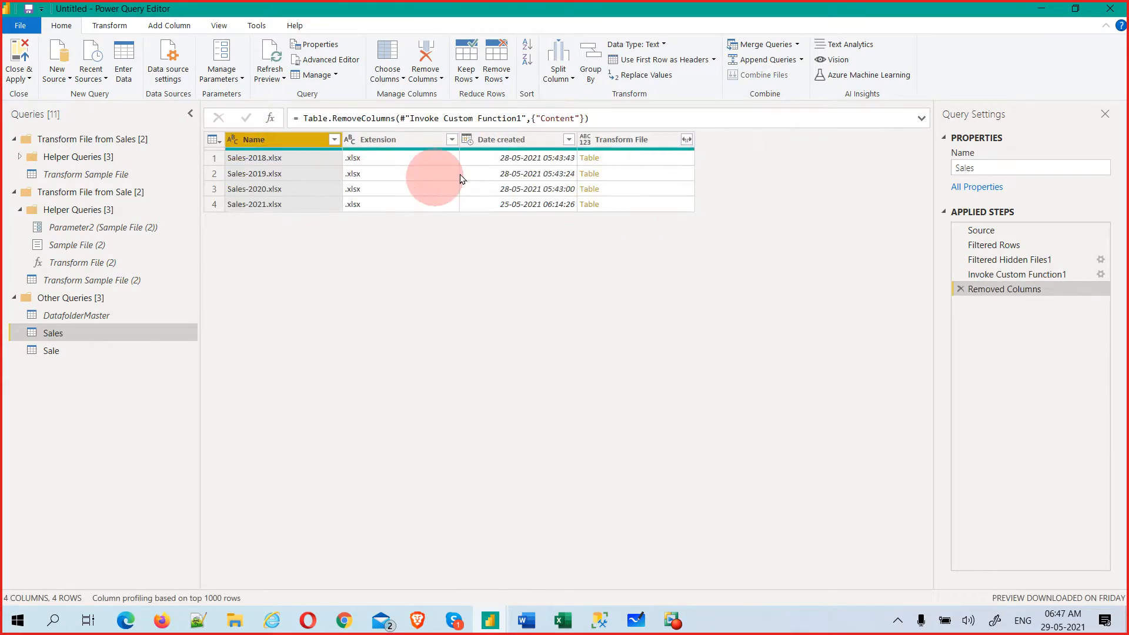
click(687, 140)
click(687, 140)
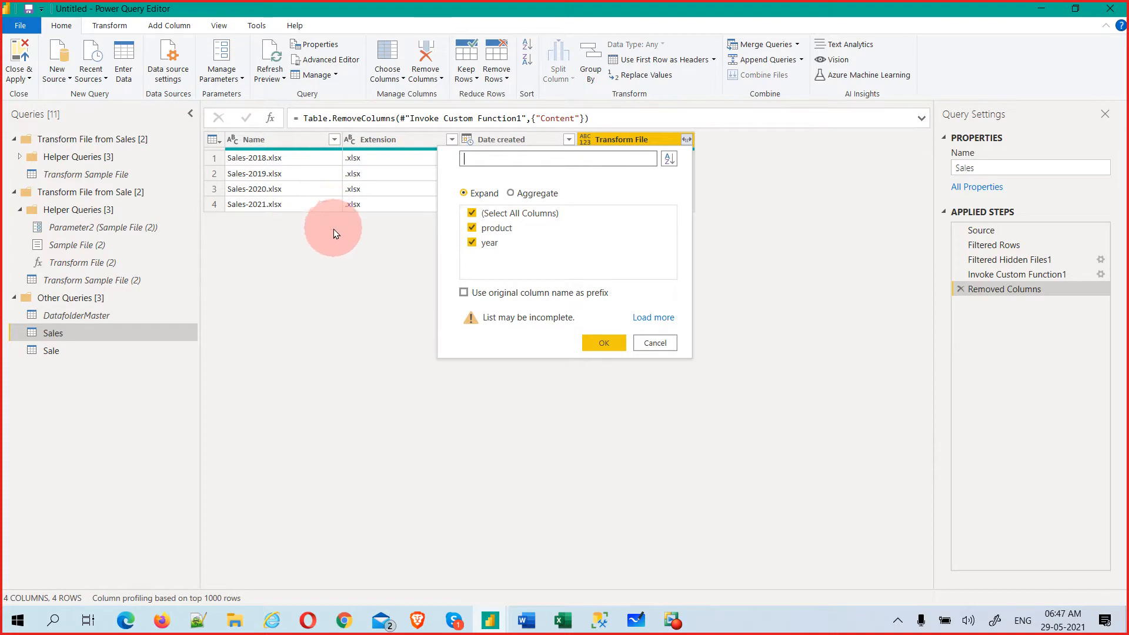
click(606, 344)
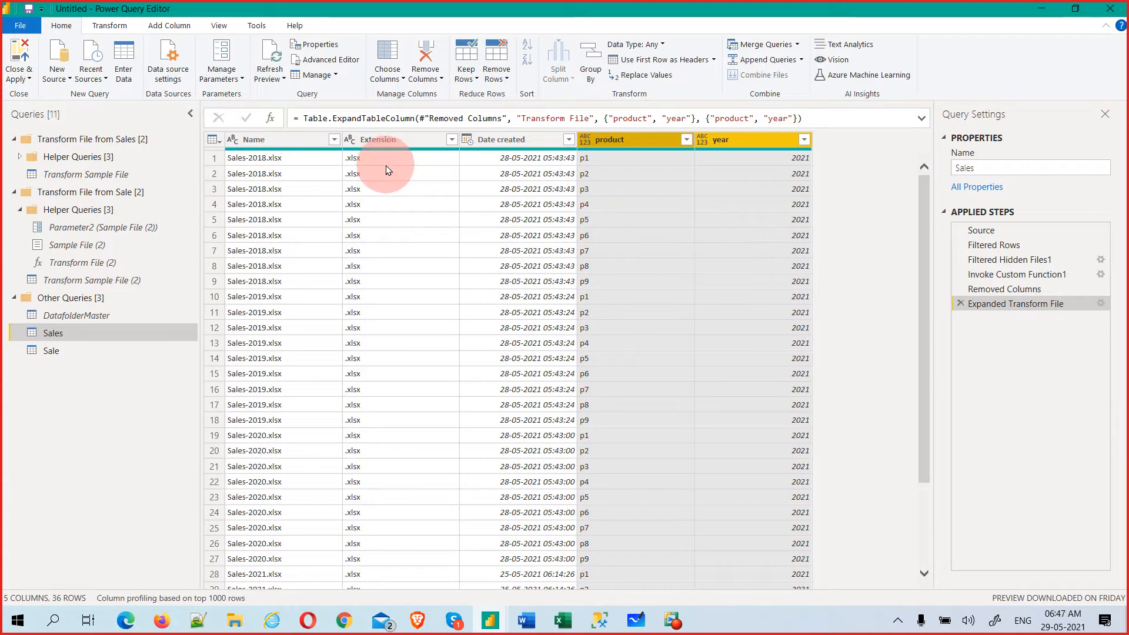
- Remove the Extension and Date created columns from the Sales query
click(291, 144)
shift+click(371, 145)
click(505, 143)
click(385, 140)
right_click(386, 140)
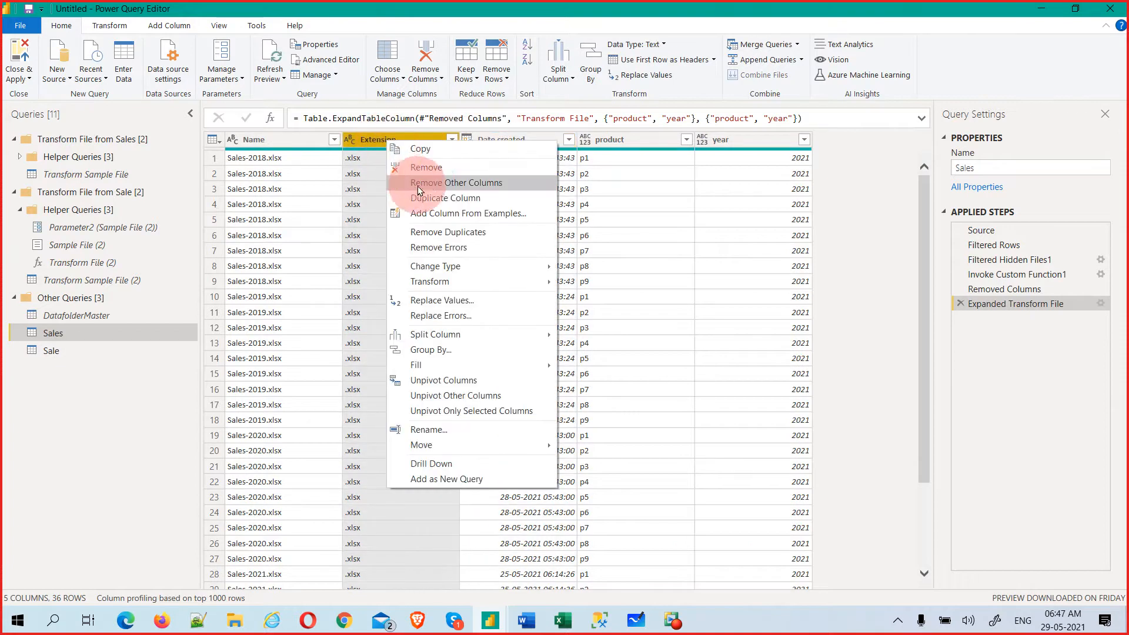
click(432, 164)
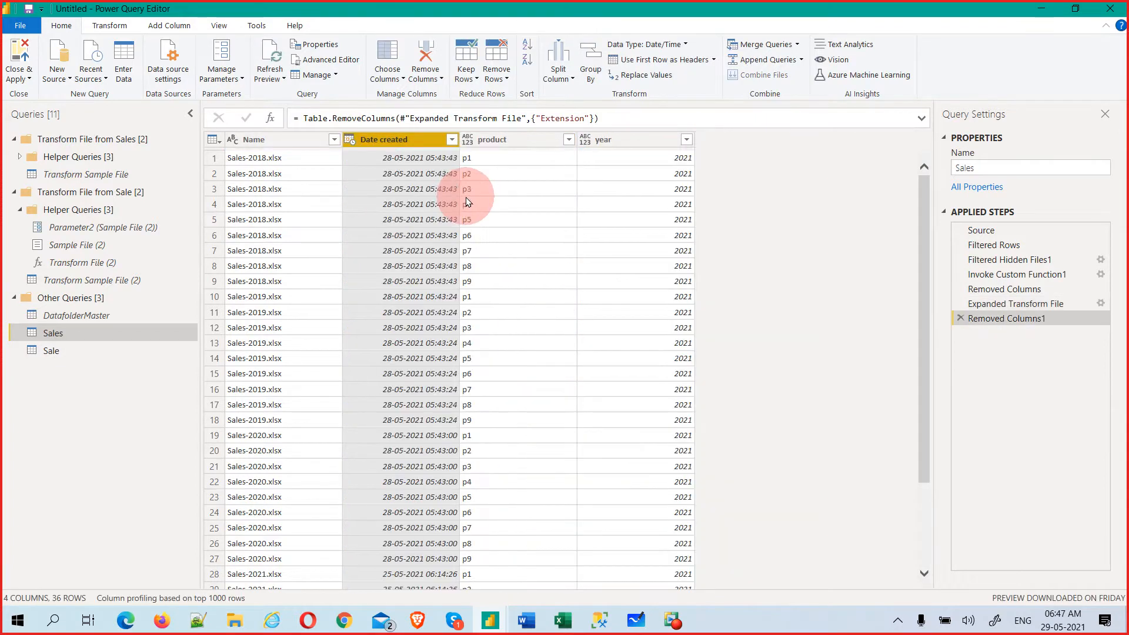
right_click(393, 141)
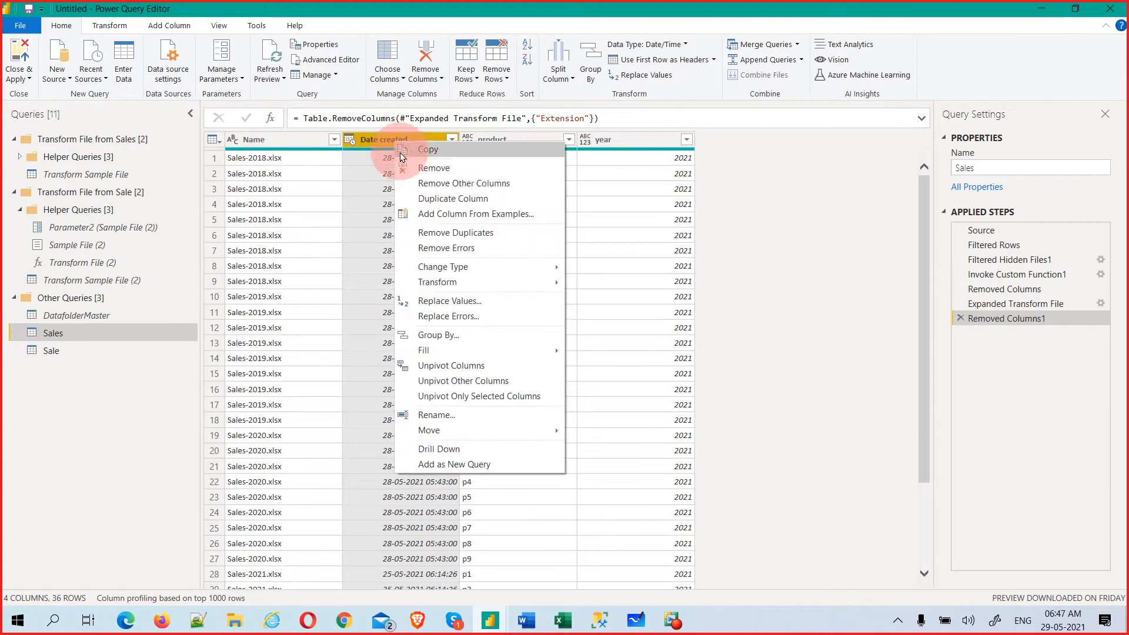
click(435, 168)
- Start an "is after" filter on Date created in the Sales query, inserted as a step right after Filtered Hidden Files1
click(95, 321)
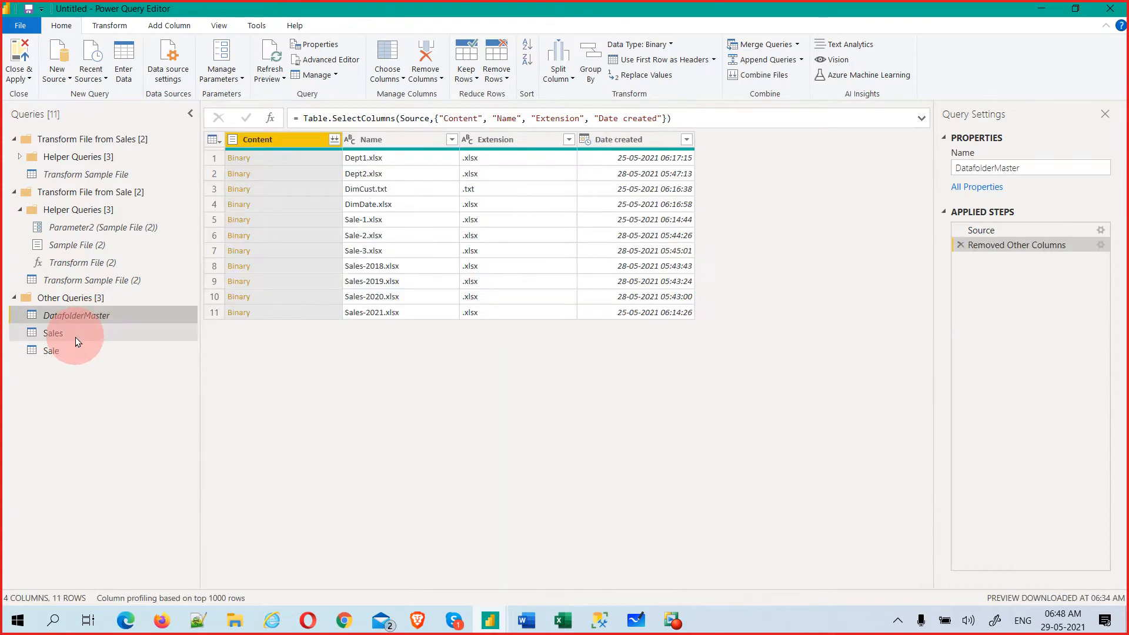
click(75, 337)
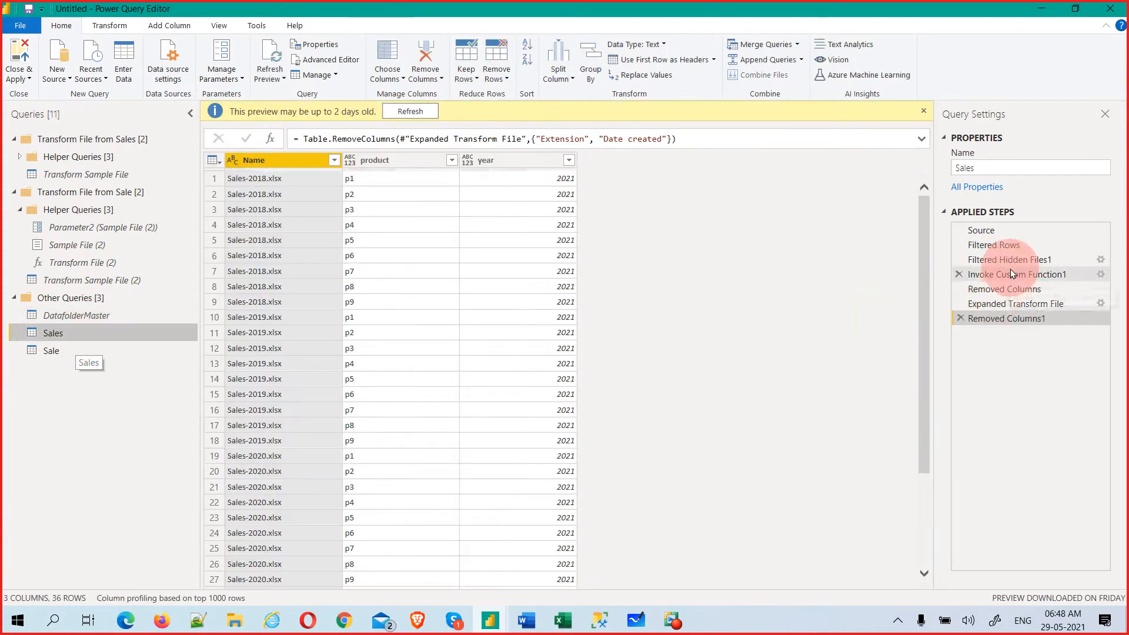
click(1012, 262)
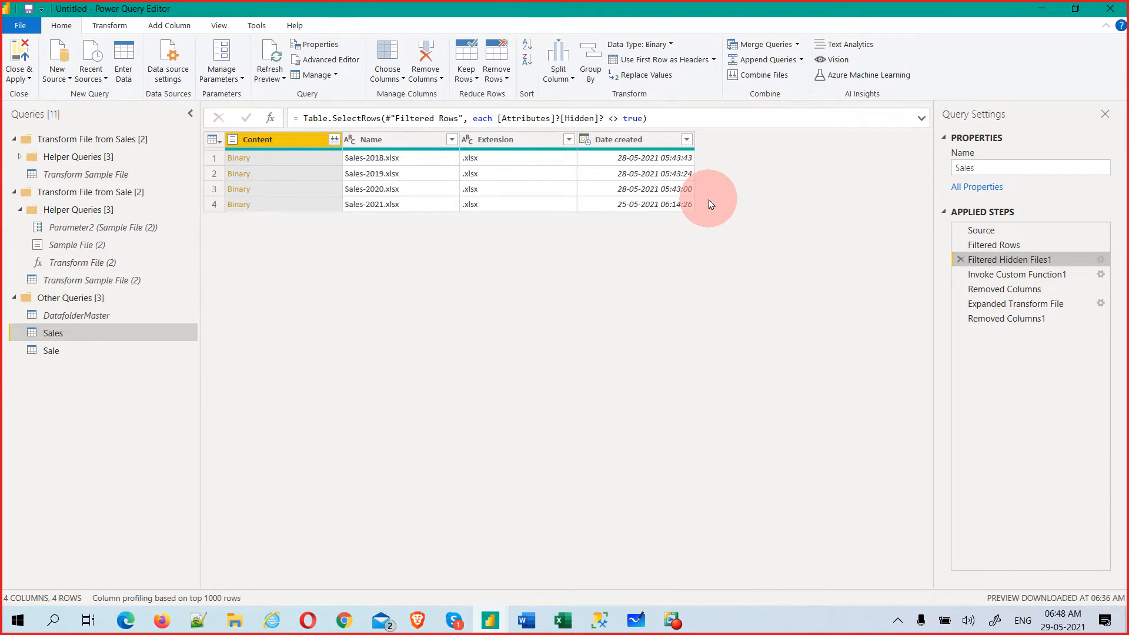
click(686, 142)
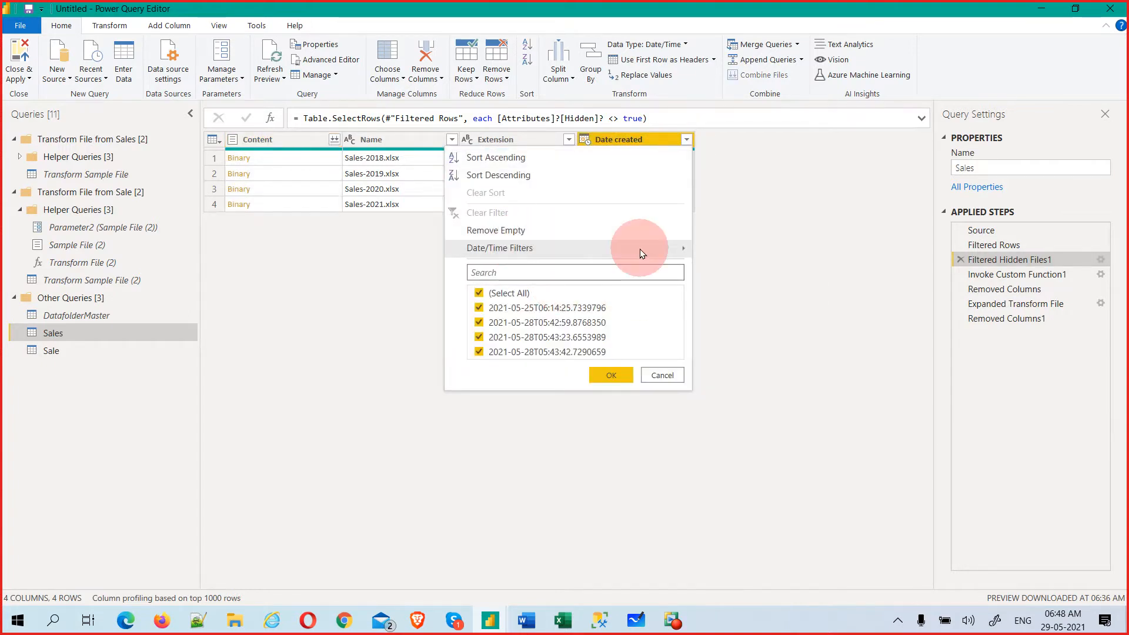
mouse_move(640, 249)
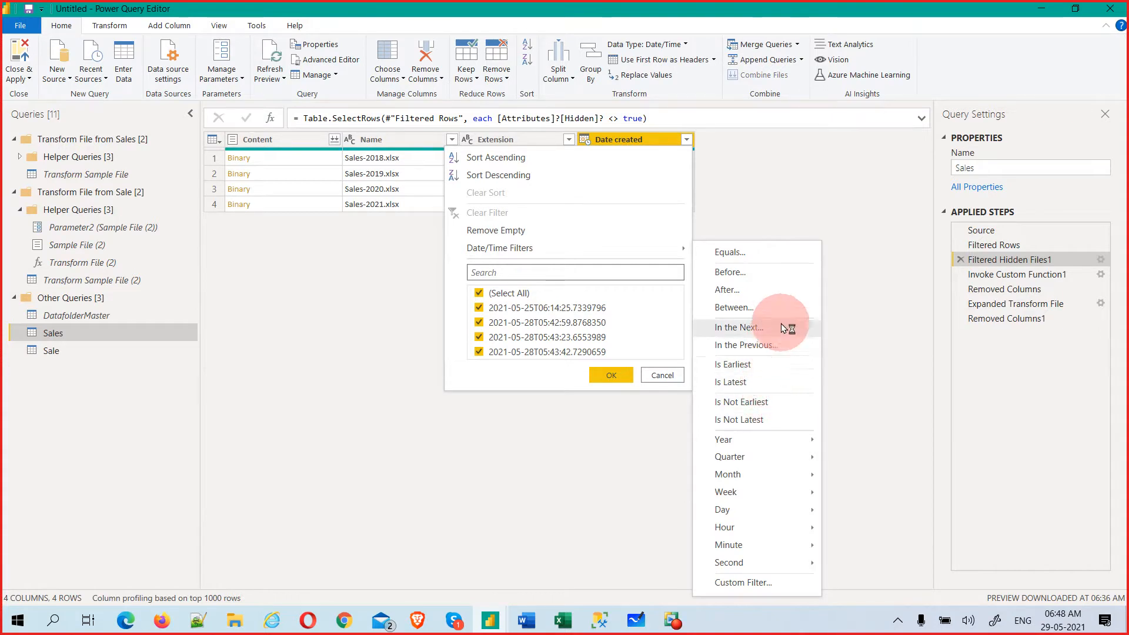
click(782, 290)
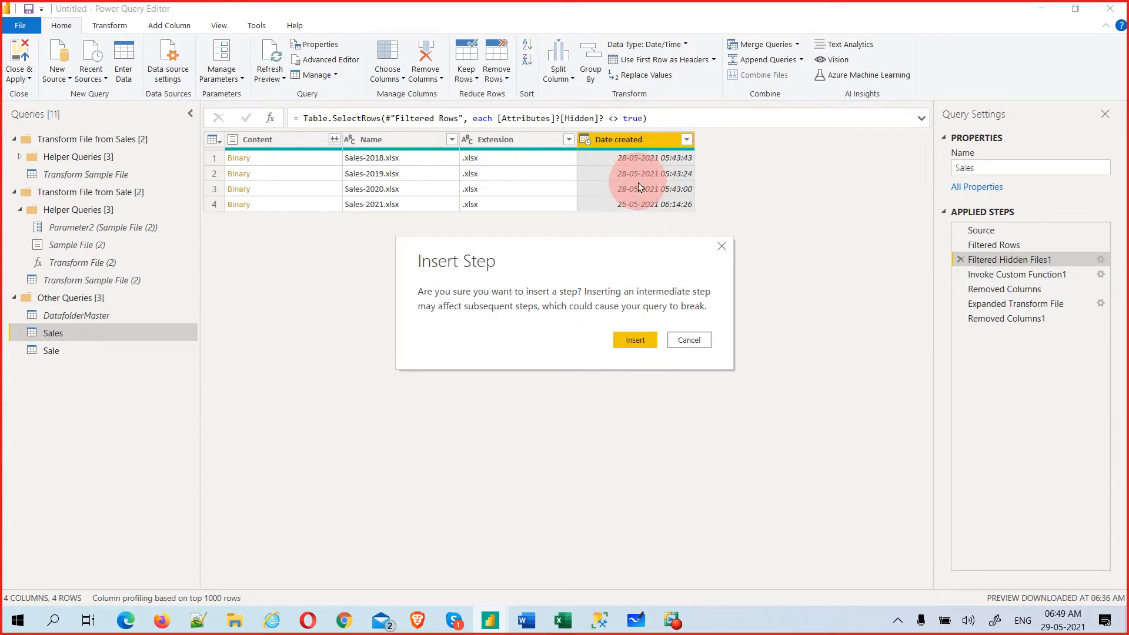
click(634, 344)
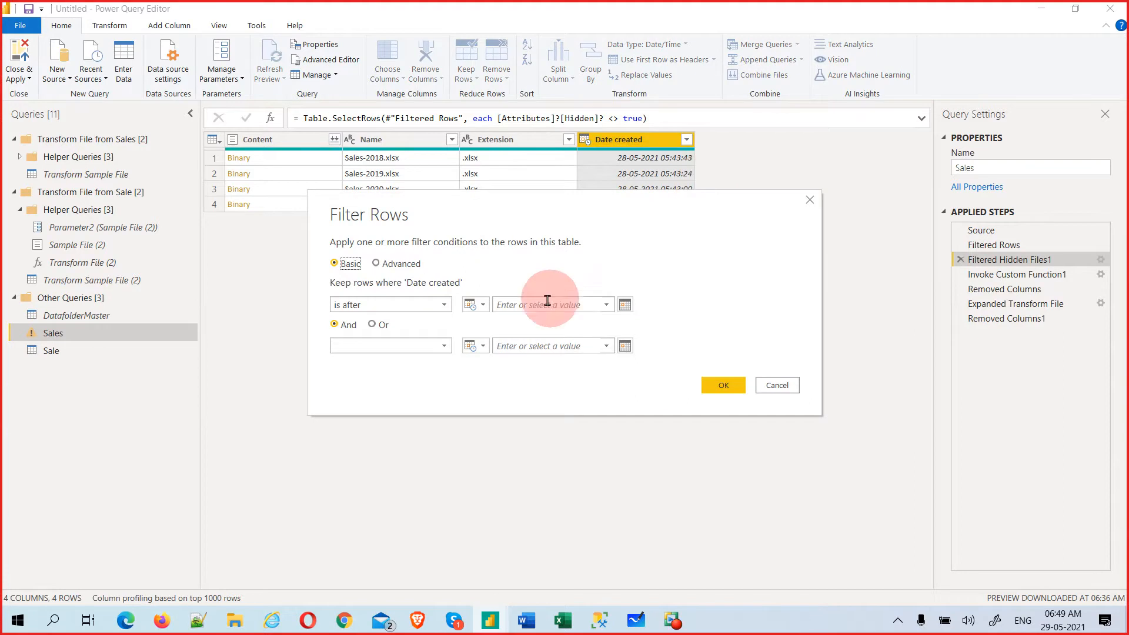
- Set the Date created filter to keep rows after 1 January 2019, apply it, and review the query's final step
click(625, 305)
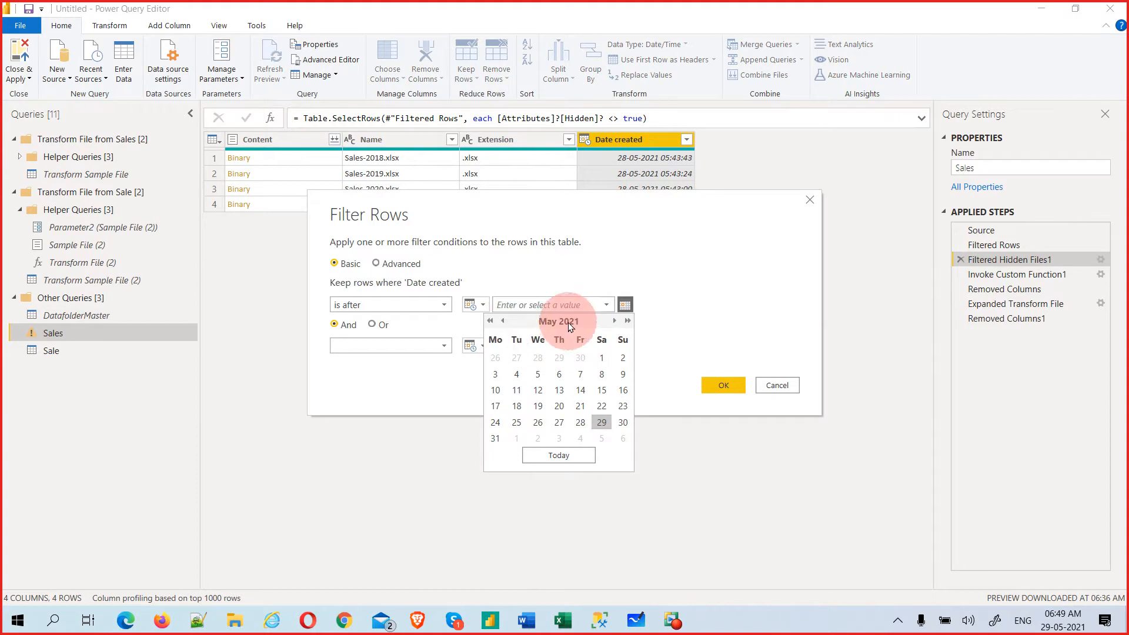
click(489, 320)
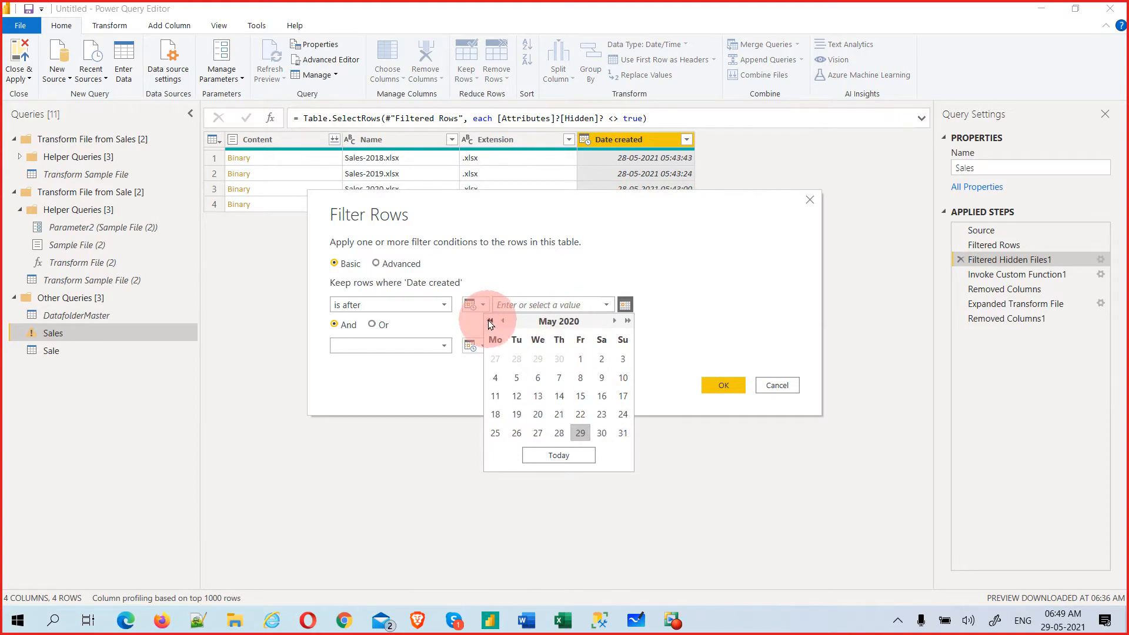
click(489, 321)
click(507, 322)
click(506, 323)
click(506, 322)
click(507, 322)
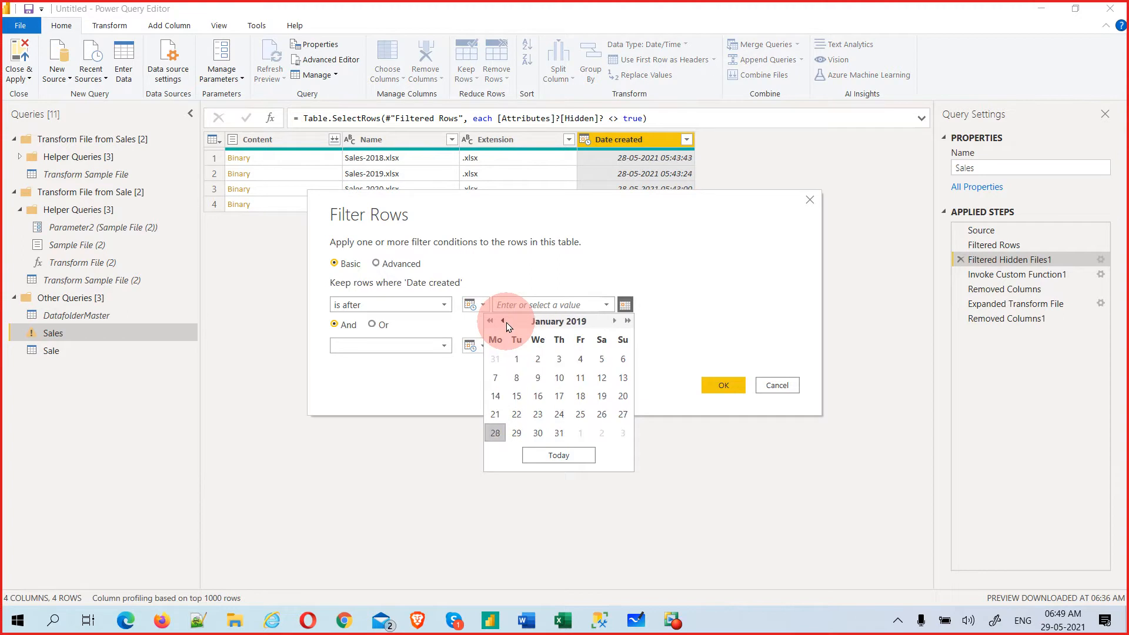
click(513, 359)
click(726, 387)
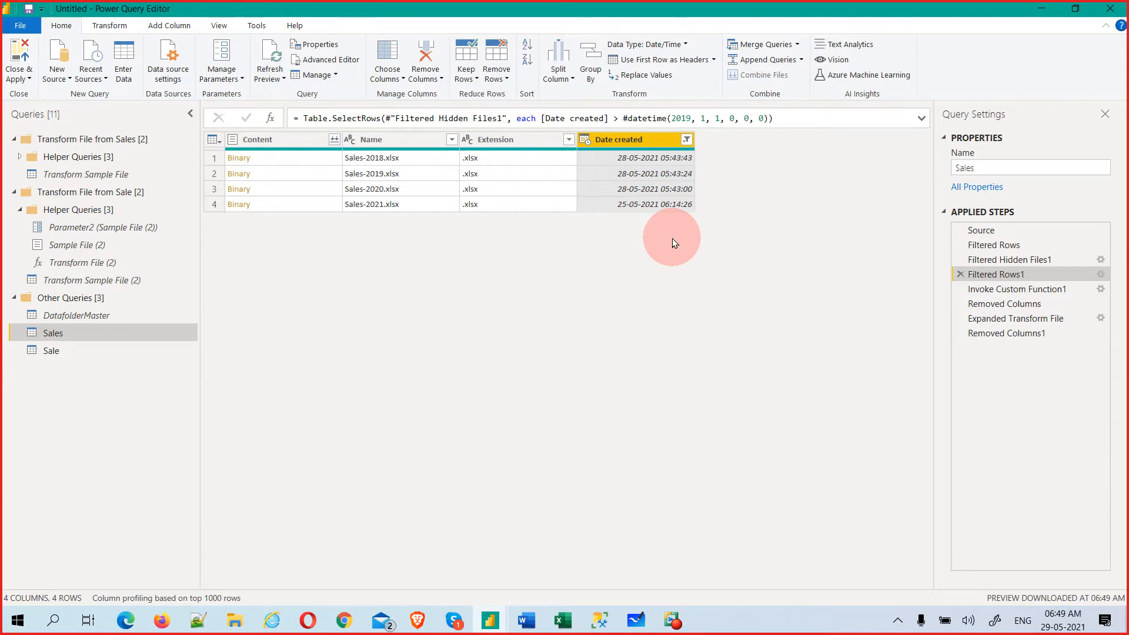
click(1008, 340)
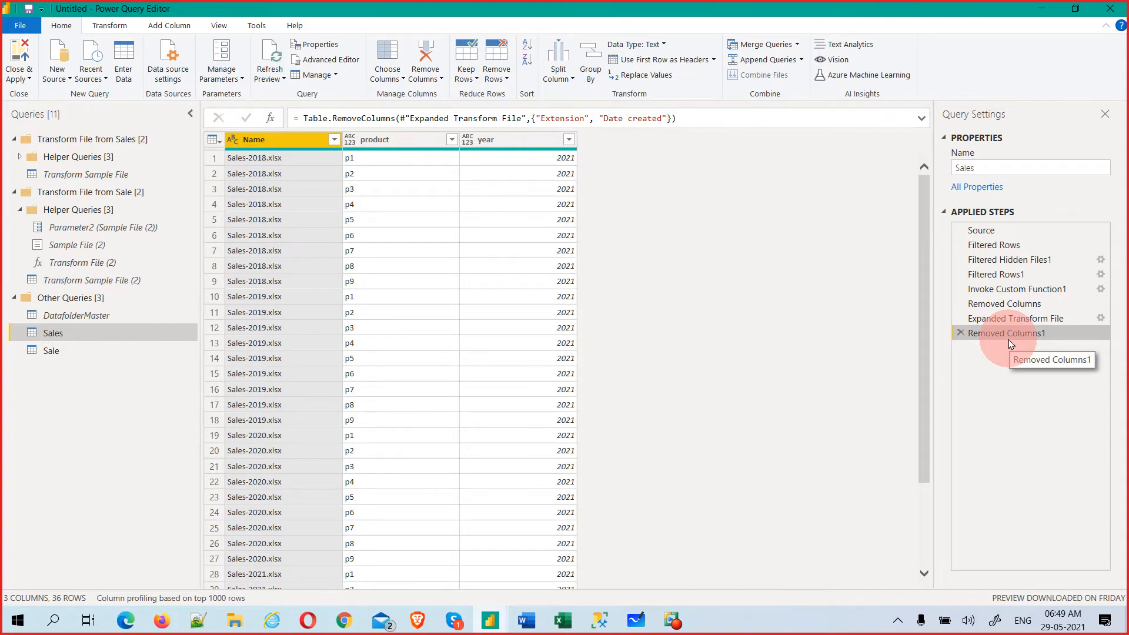
click(1025, 254)
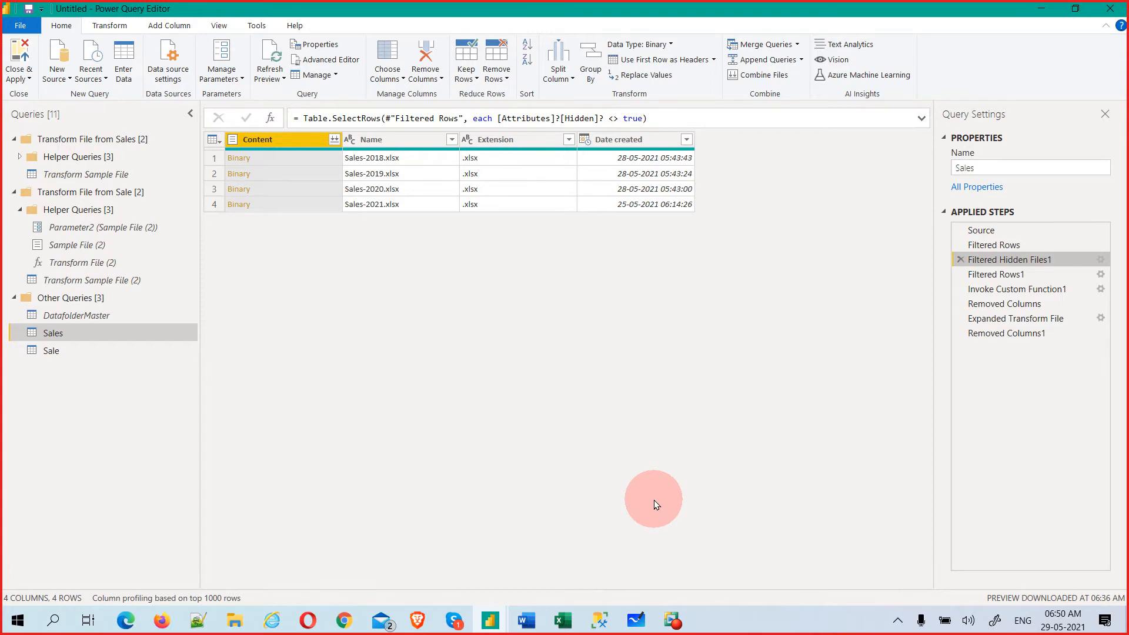
- Create a reference query from DatafolderMaster and collapse the Transform File from Sale and Transform File from Sales groups
click(103, 315)
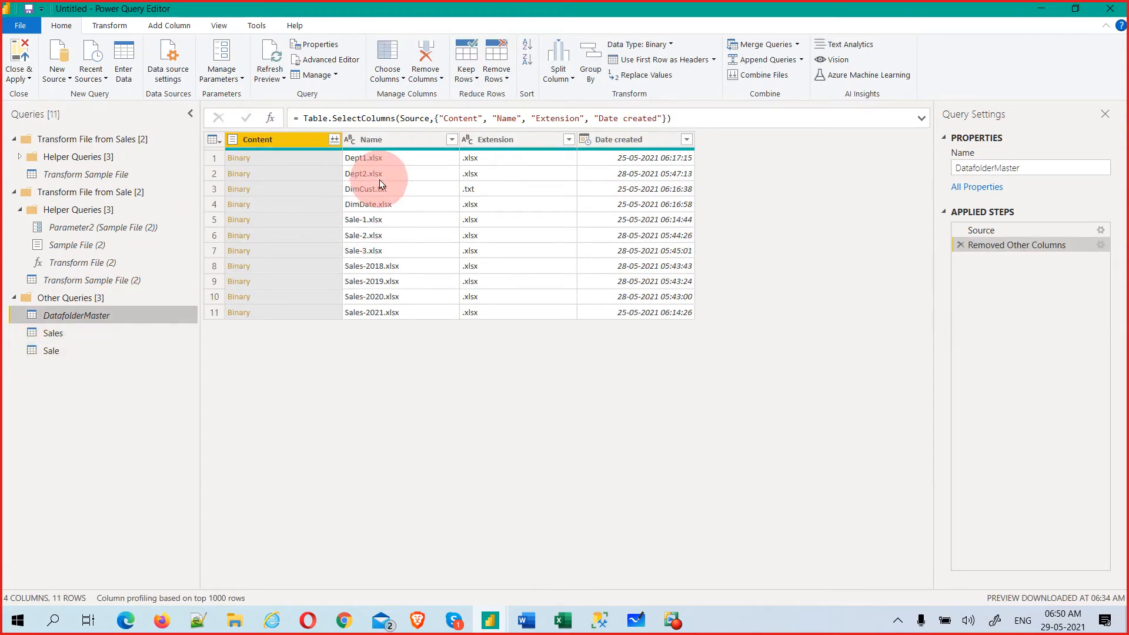
right_click(87, 313)
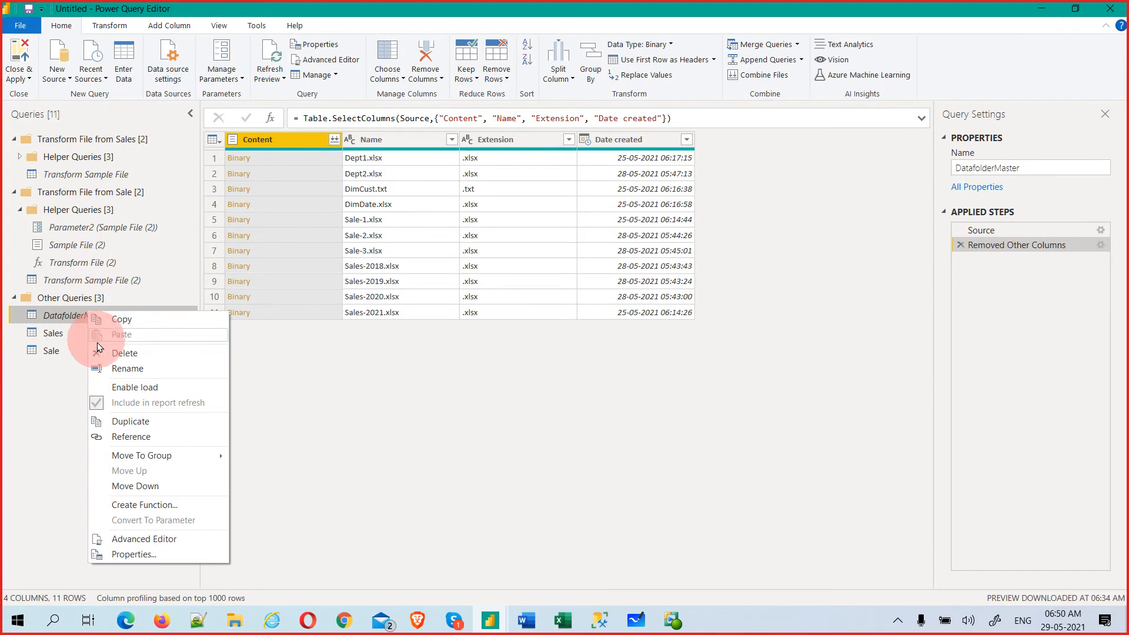
click(145, 436)
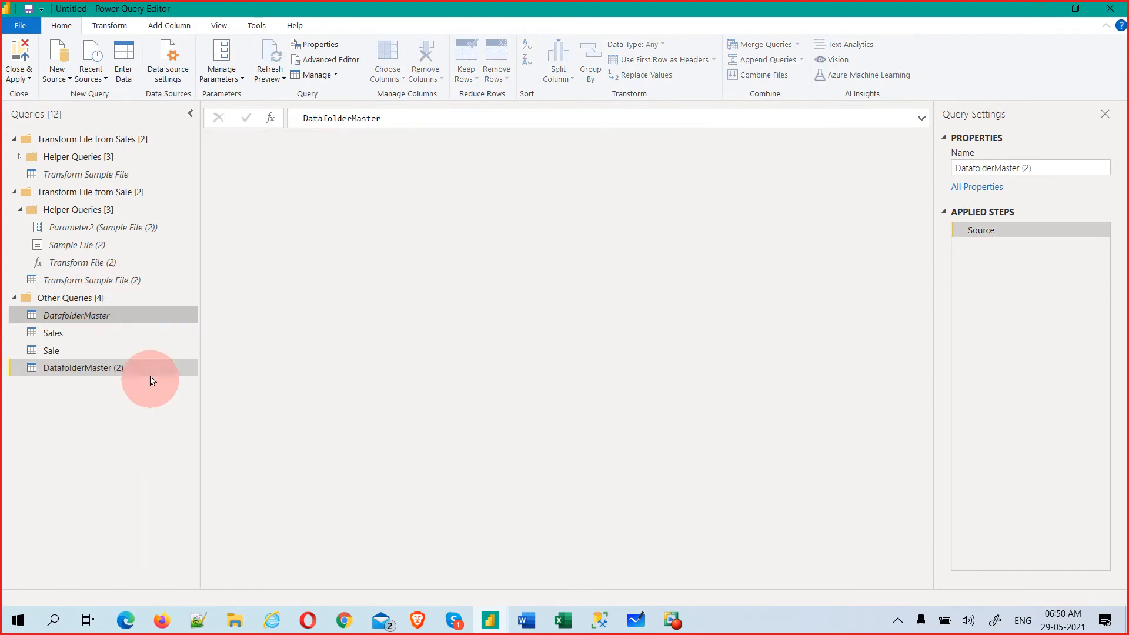
click(14, 192)
click(14, 192)
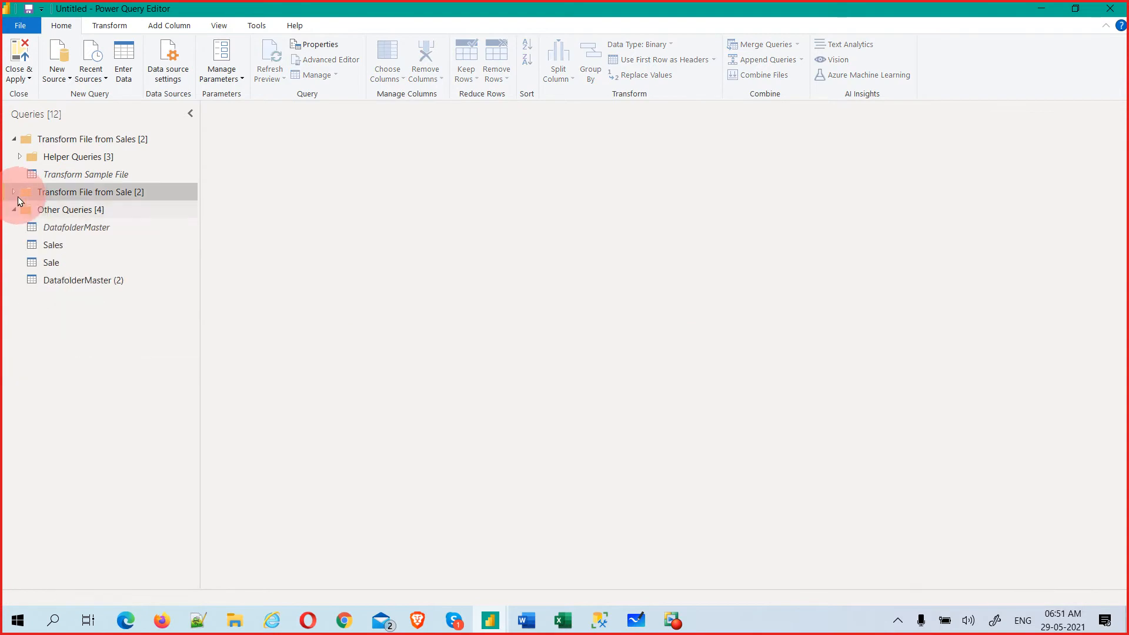
click(13, 139)
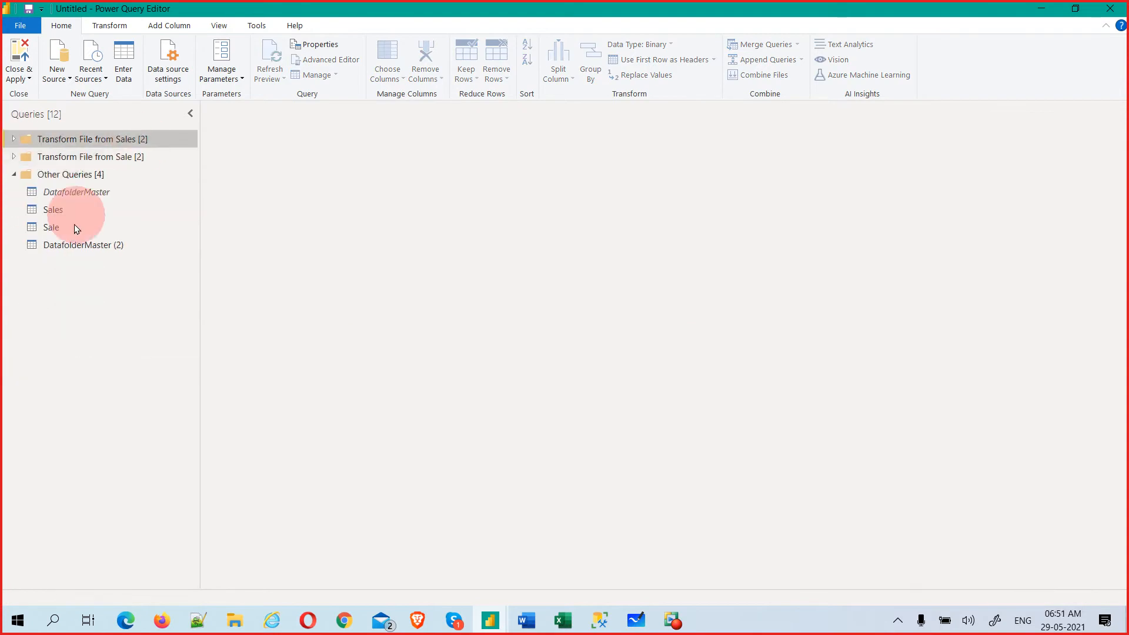
- Rename the new DatafolderMaster reference query as Deptartment
click(82, 246)
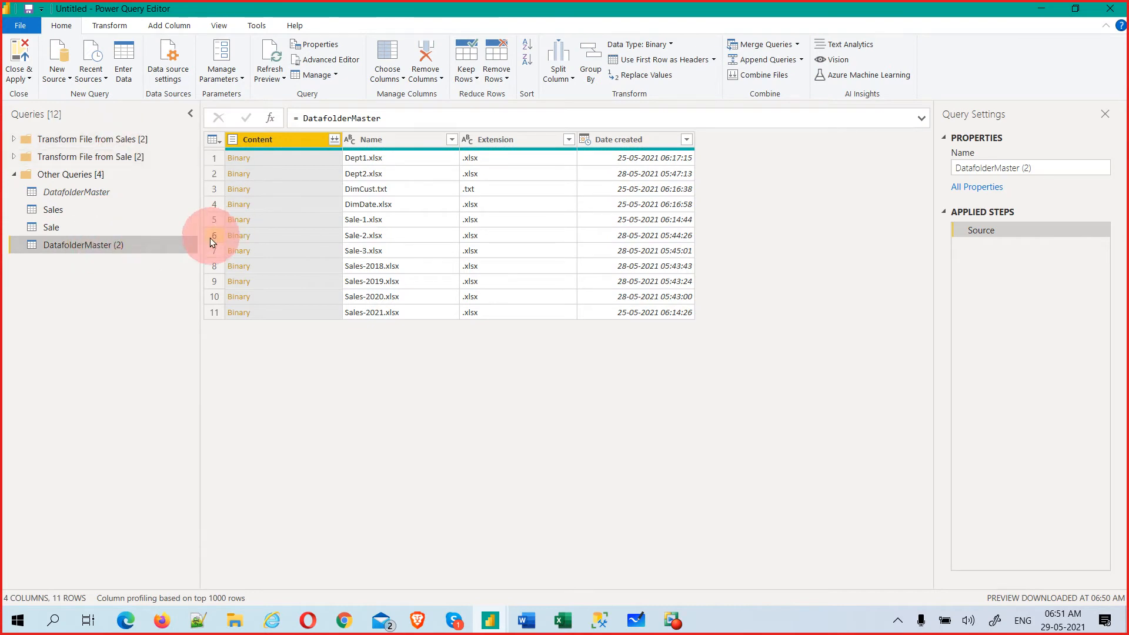
click(993, 166)
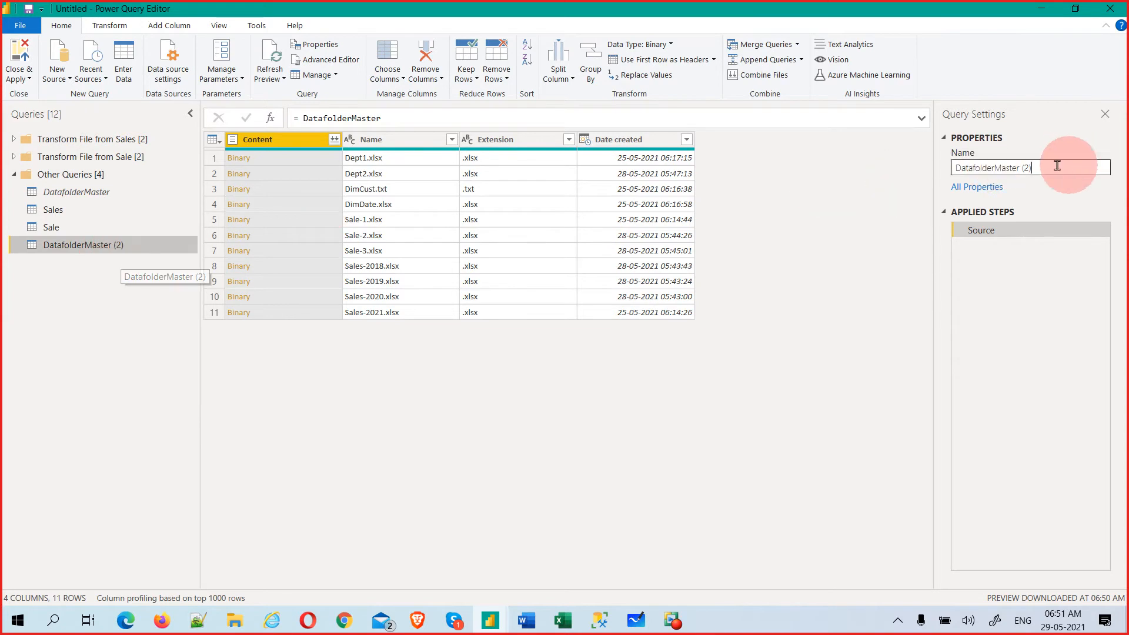
drag(1056, 165, 930, 168)
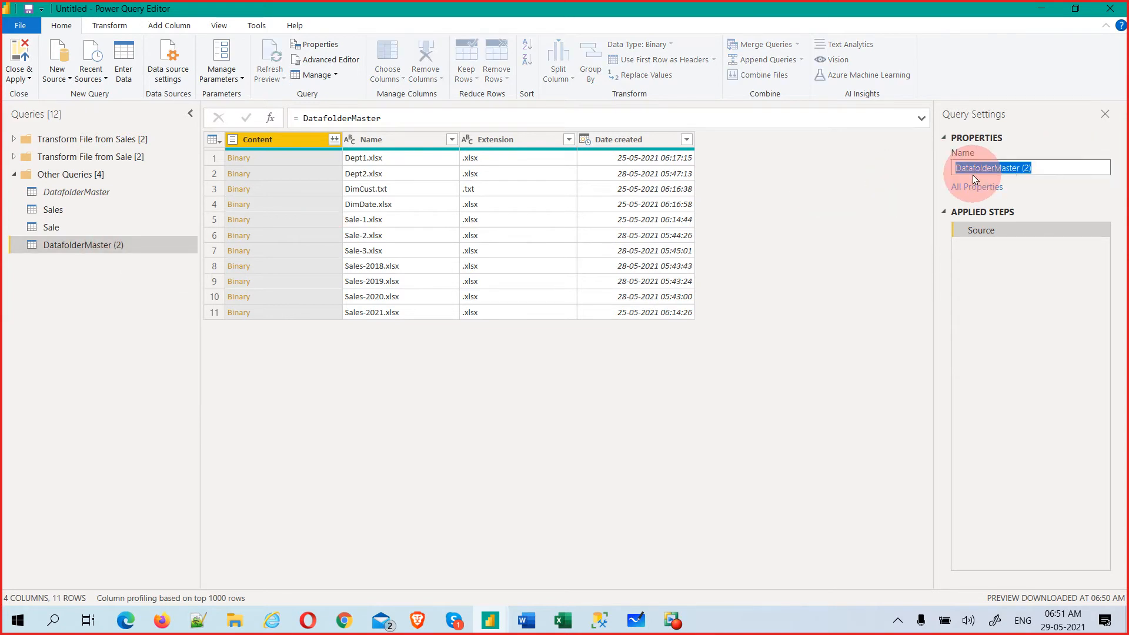
text(Deptartment)
key(Return)
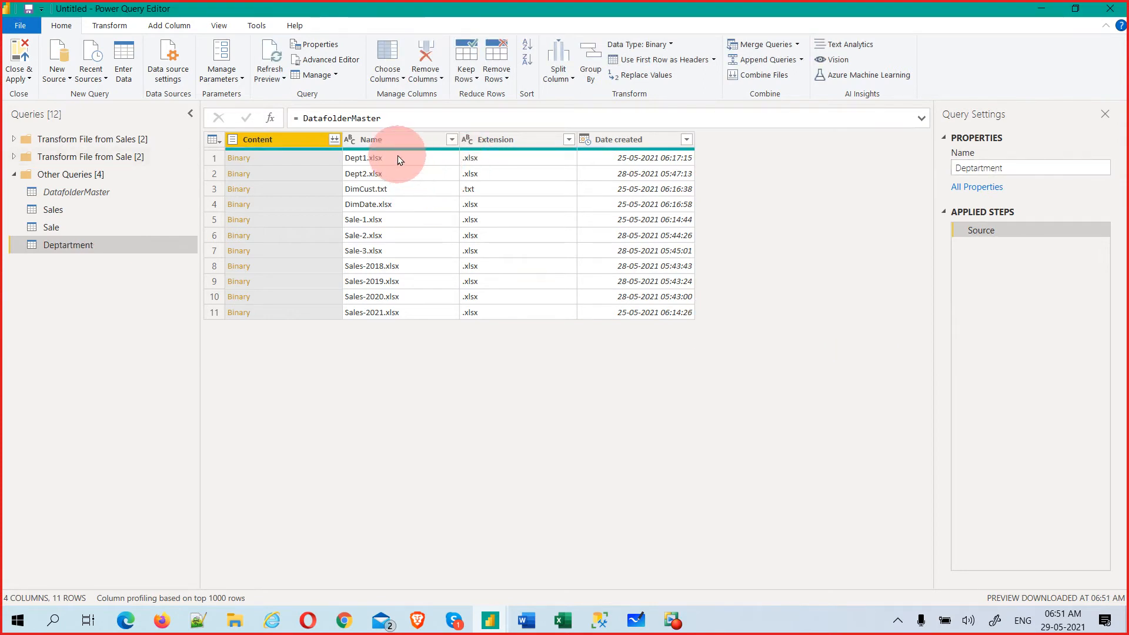
- Filter the Name column of the Deptartment query to only Dept1.xlsx and Dept2.xlsx
mouse_move(401, 148)
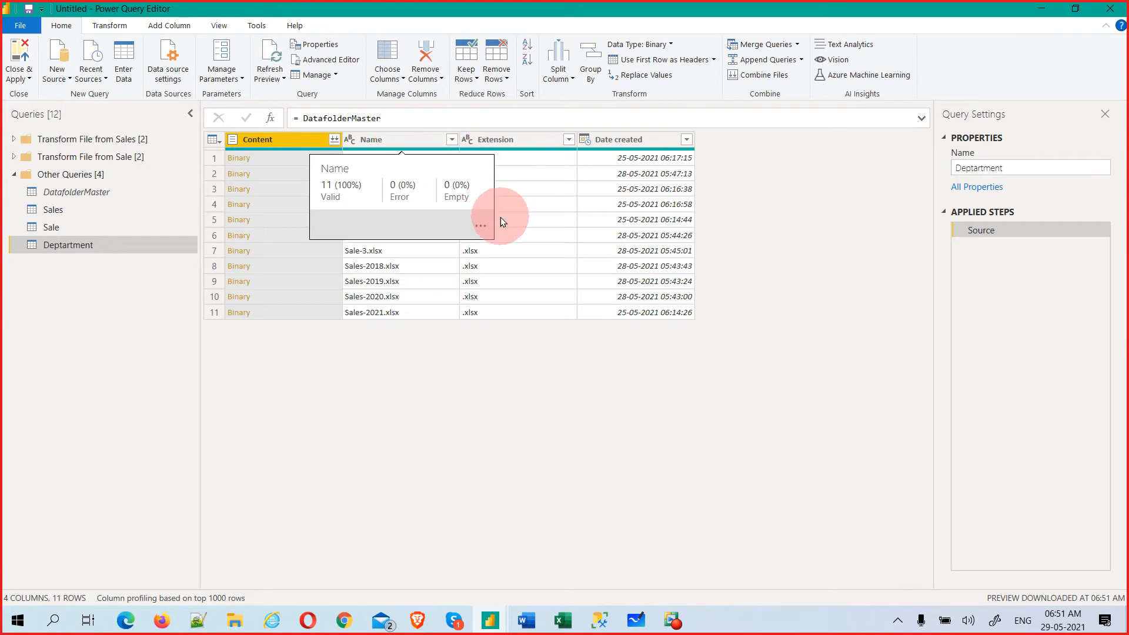
click(450, 141)
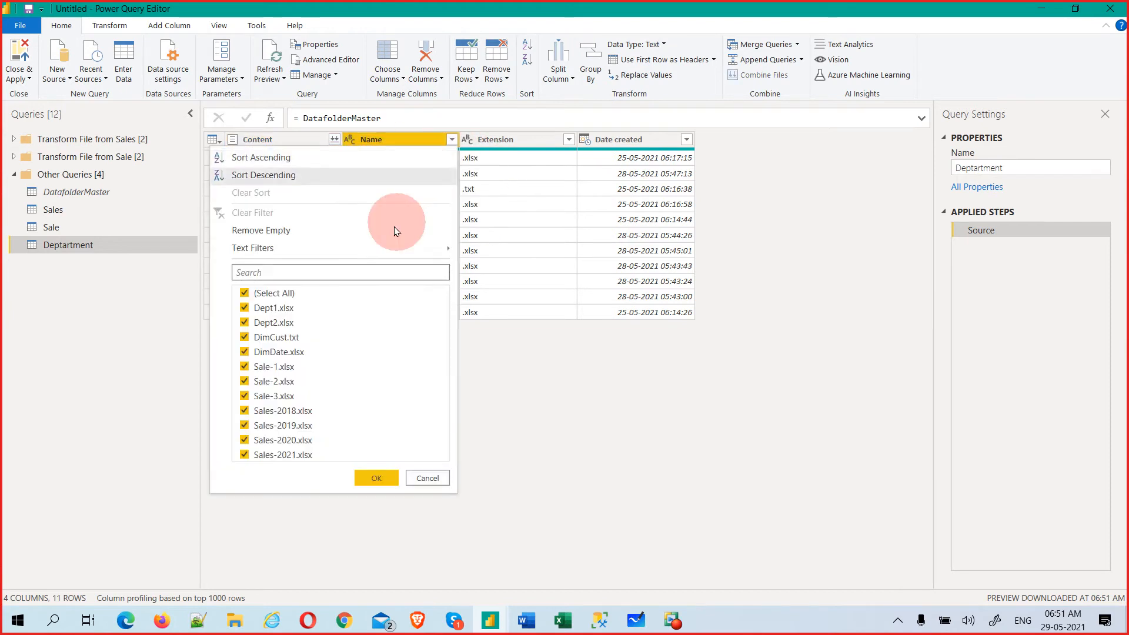
click(248, 294)
click(245, 309)
click(245, 324)
click(374, 474)
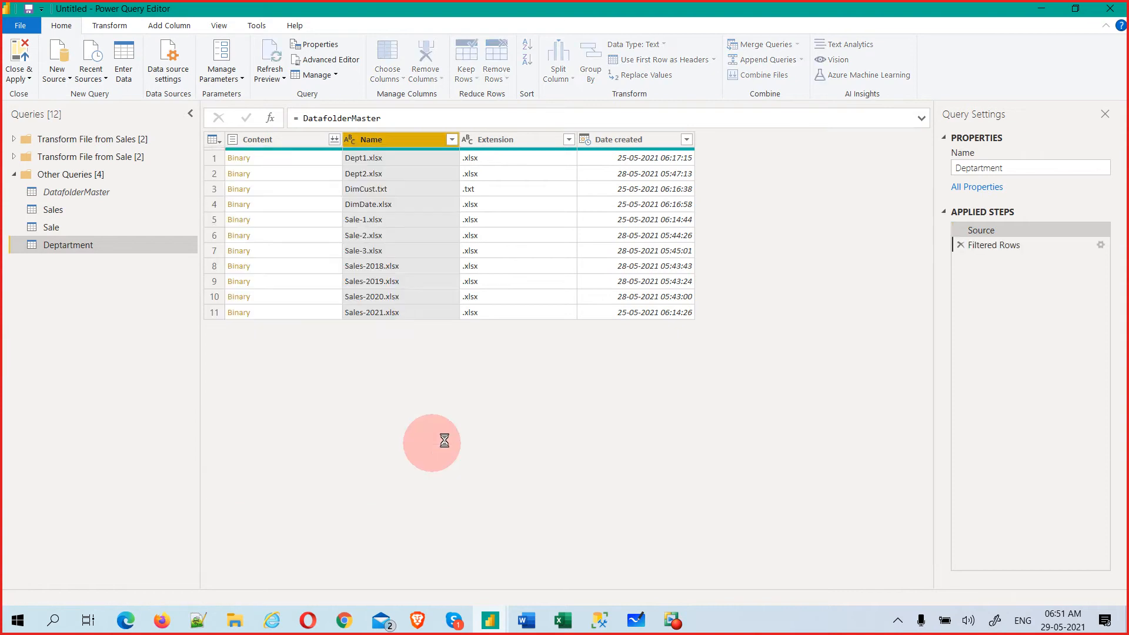
- Compare the file list in the DatafolderMaster query with the contents of the Sales and Deptartment reference queries
click(66, 194)
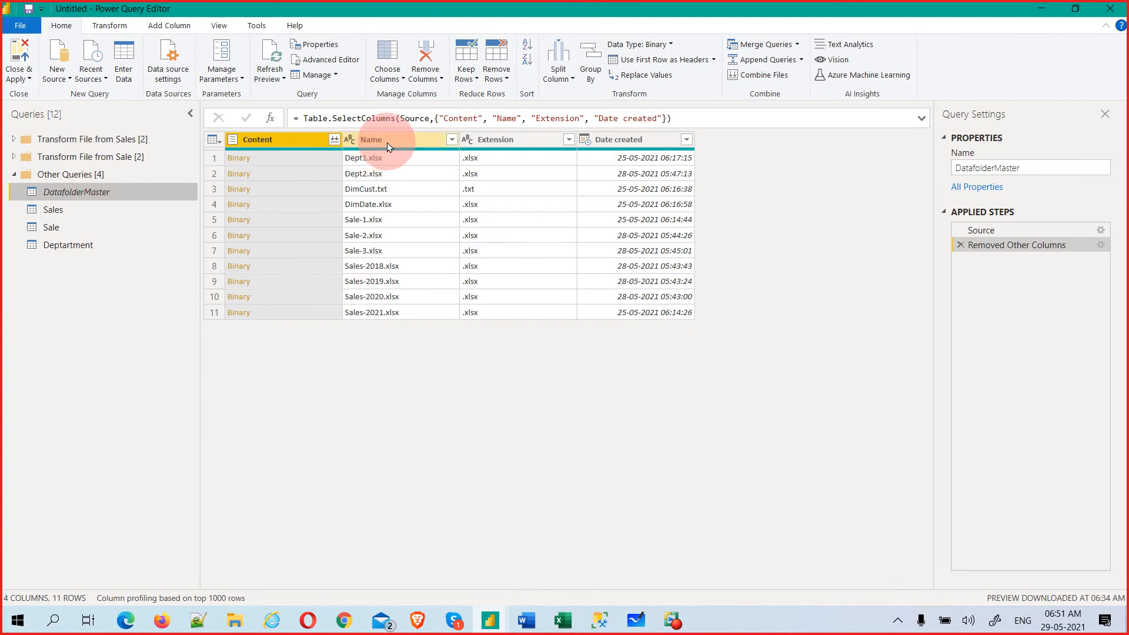
click(386, 142)
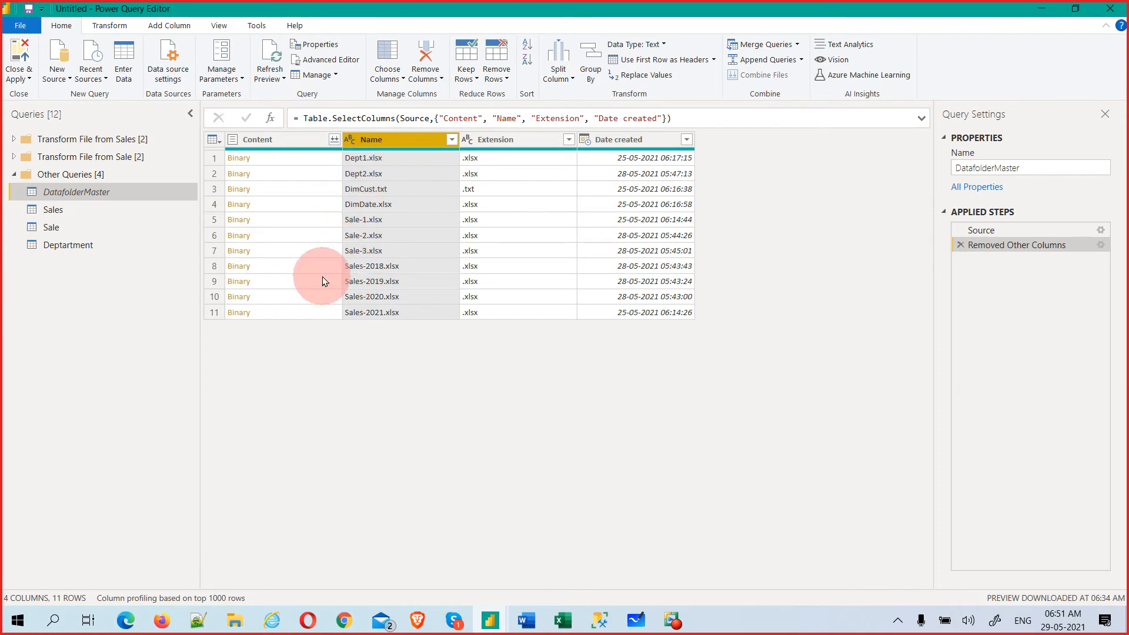
click(78, 210)
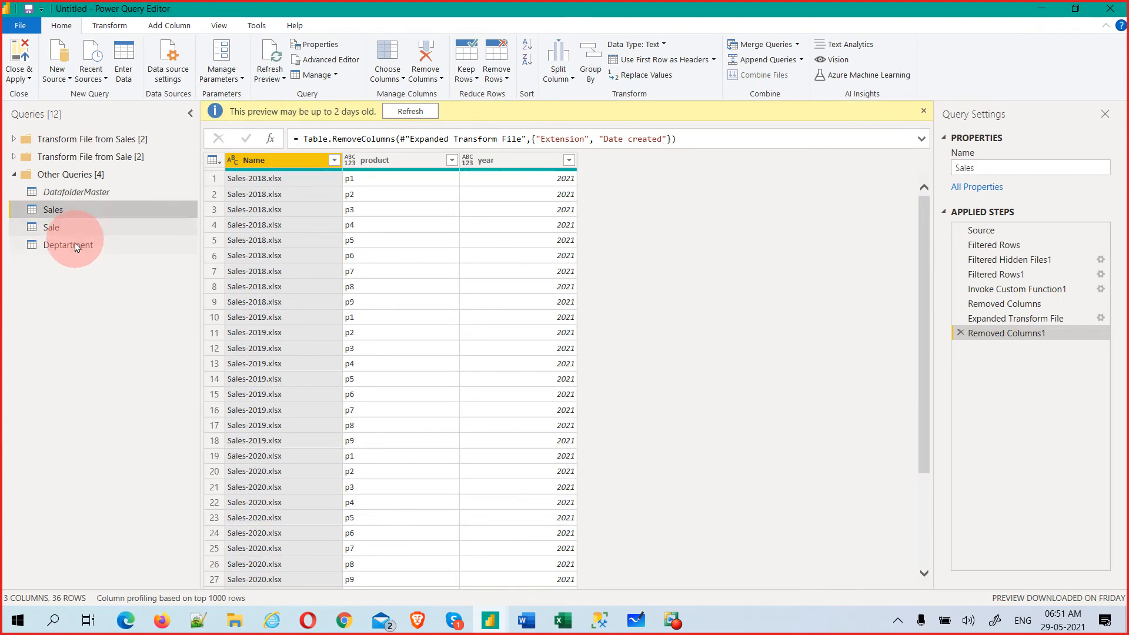
click(75, 247)
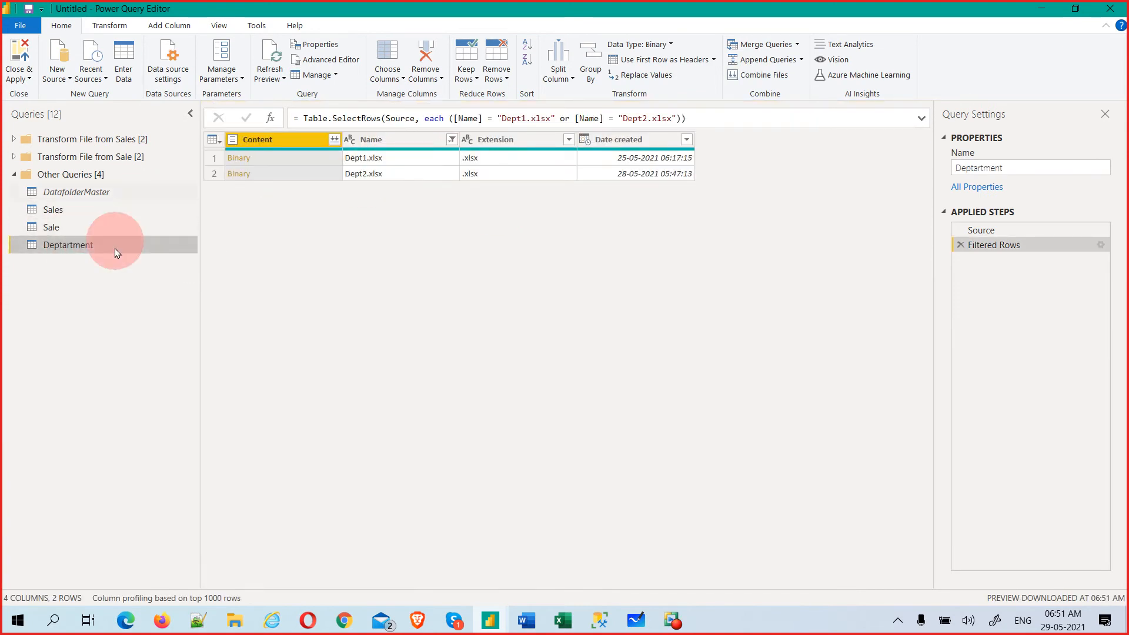
click(81, 192)
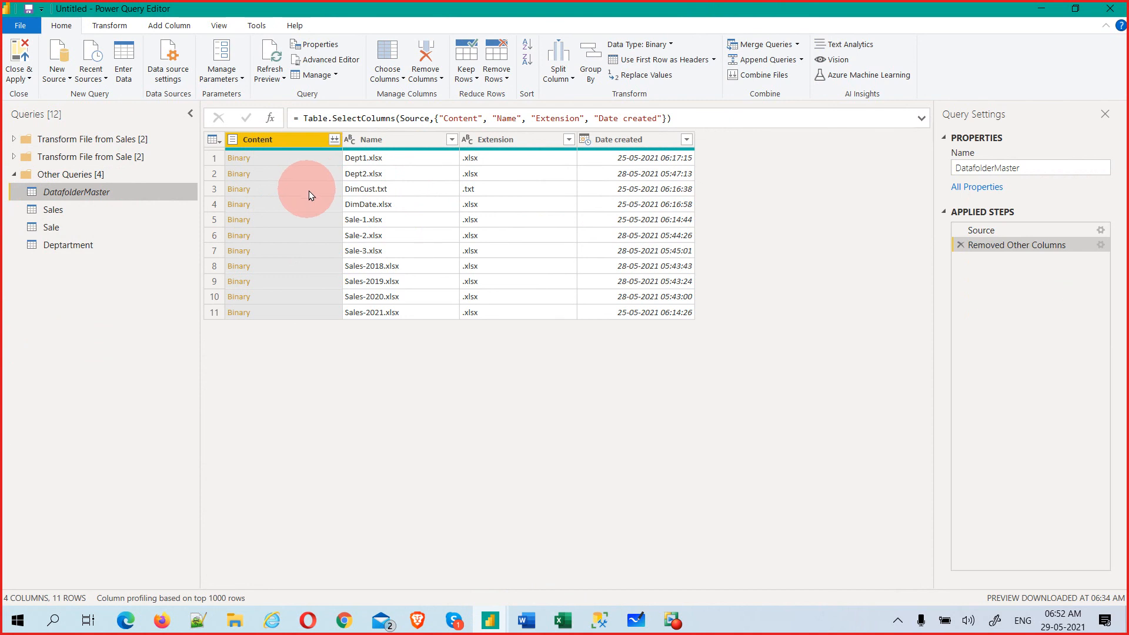
- Start combining the files from the Content column of the Deptartment query
click(73, 247)
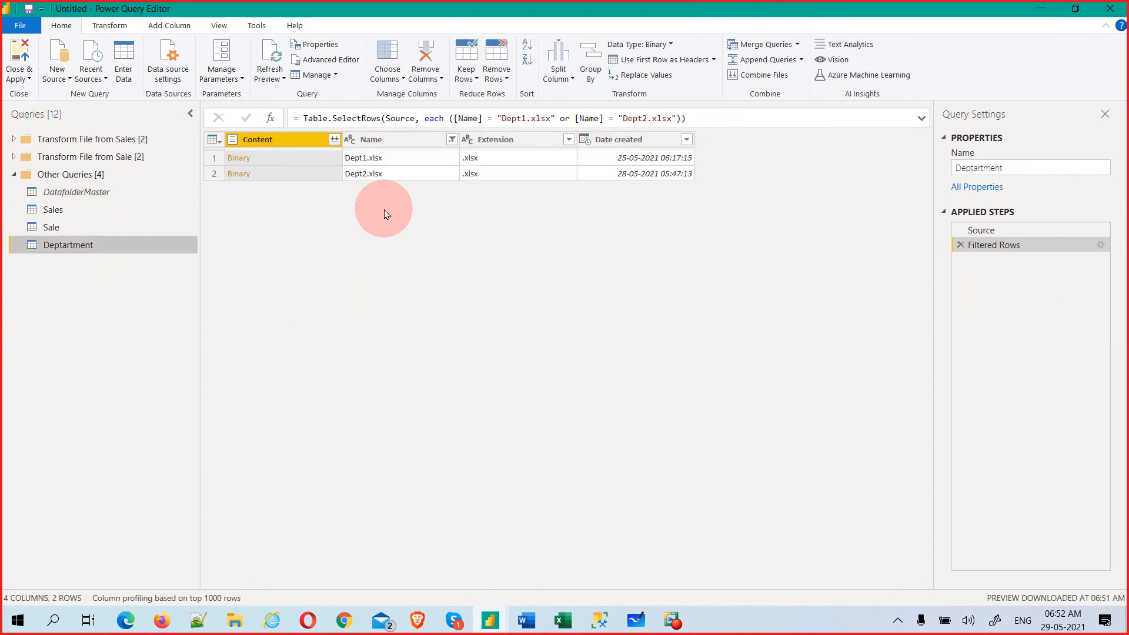
click(336, 140)
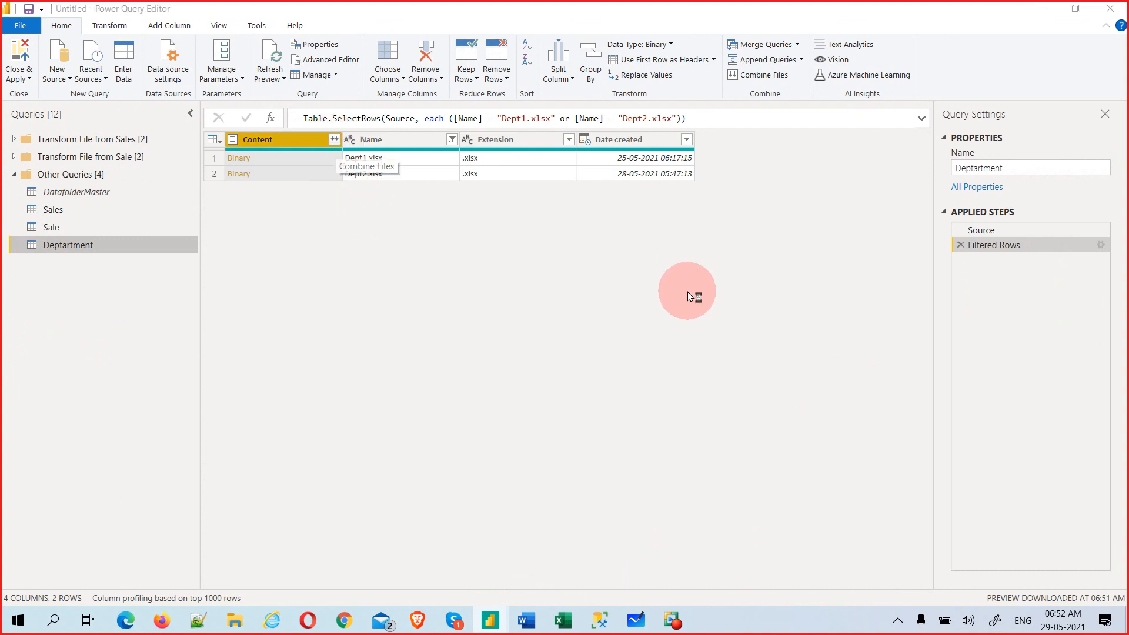